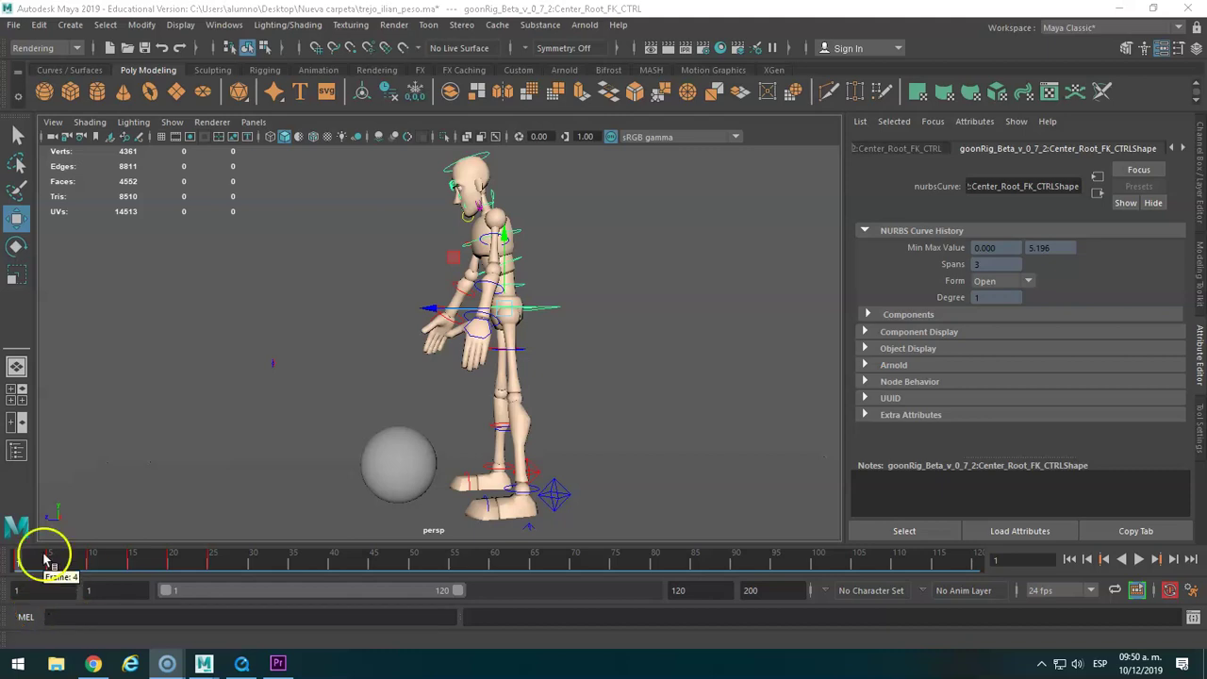
Review the keyed poses, then move the chest controller so the torso leans slightly further forward.
{"action": "mouse_move", "coordinate": [31, 563]}
{"action": "left_mouse_down"}
{"action": "mouse_move", "coordinate": [59, 570]}
{"action": "mouse_move", "coordinate": [13, 563]}
{"action": "left_mouse_up"}
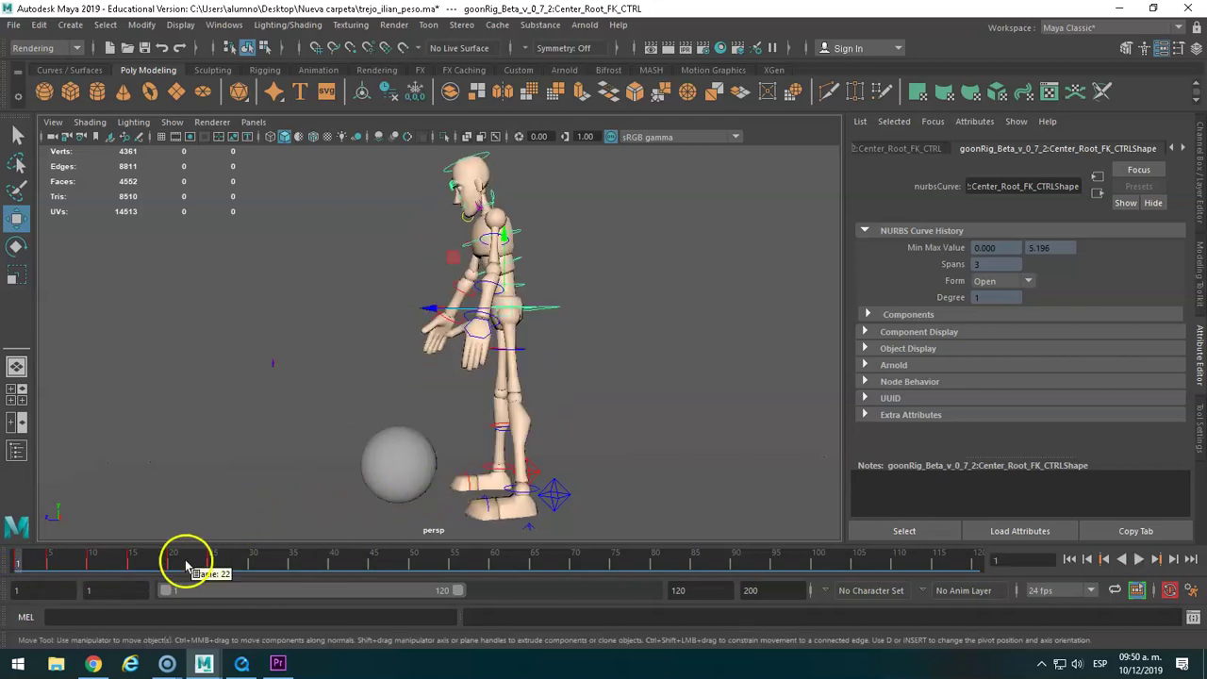
{"action": "left_click_drag", "start_coordinate": [23, 563], "coordinate": [17, 563]}
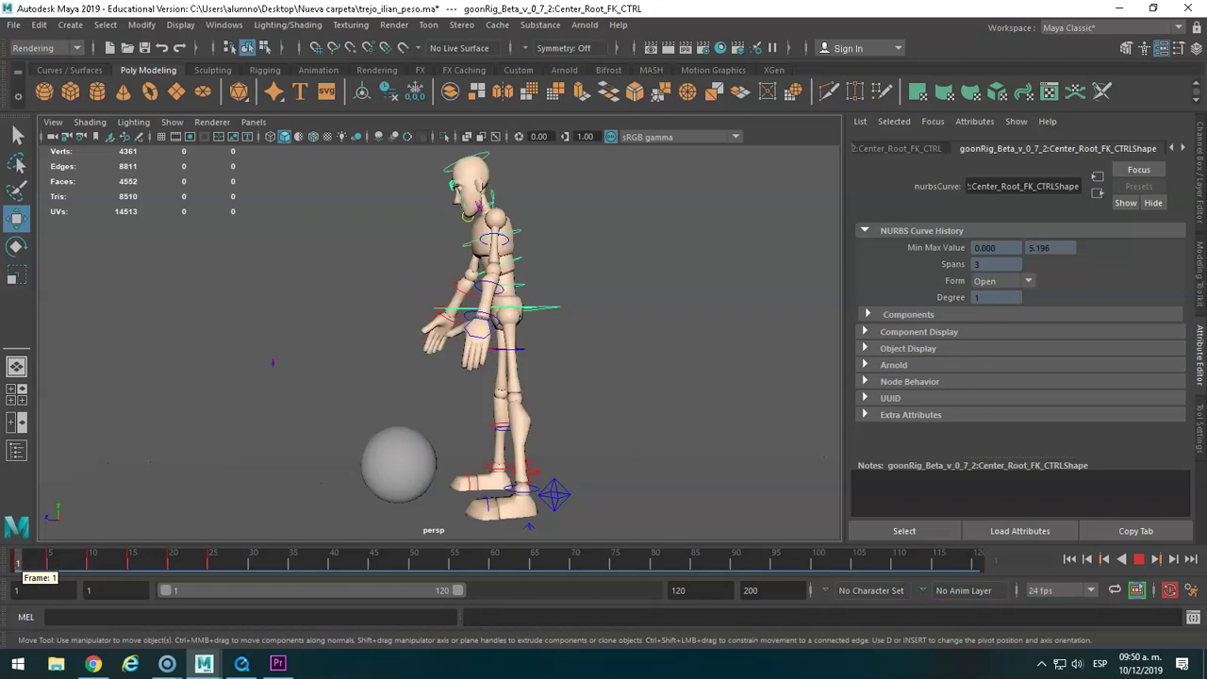
{"action": "left_click", "coordinate": [505, 245]}
{"action": "left_click_drag", "start_coordinate": [507, 244], "coordinate": [501, 237]}
{"action": "left_click", "coordinate": [531, 489]}
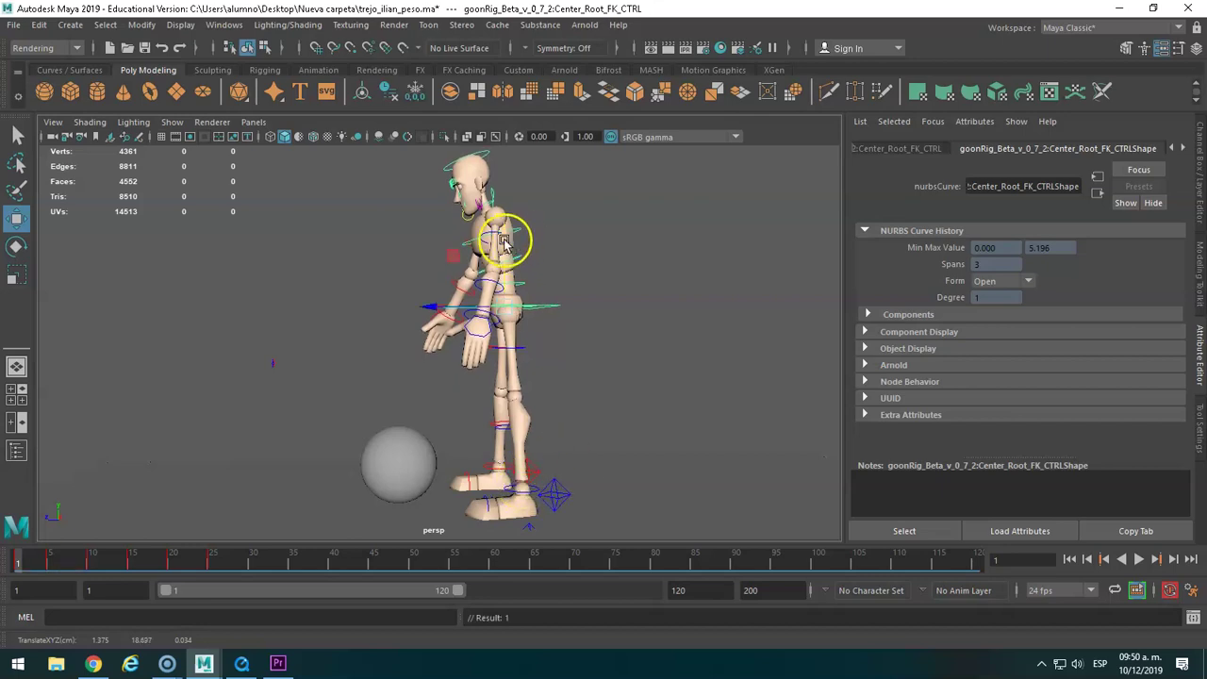
{"action": "left_click_drag", "start_coordinate": [505, 243], "coordinate": [508, 247]}
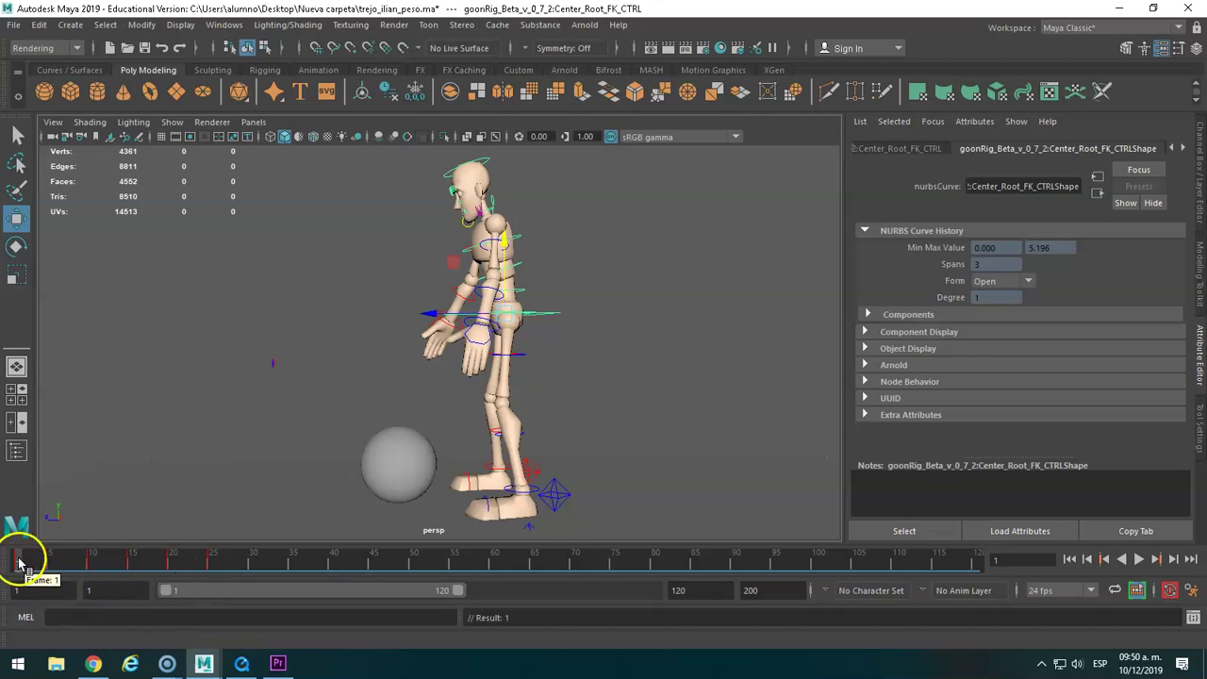
Choose real-time 24 fps x 1 playback speed in the Time Slider preferences and save.
{"action": "left_click", "coordinate": [1192, 596]}
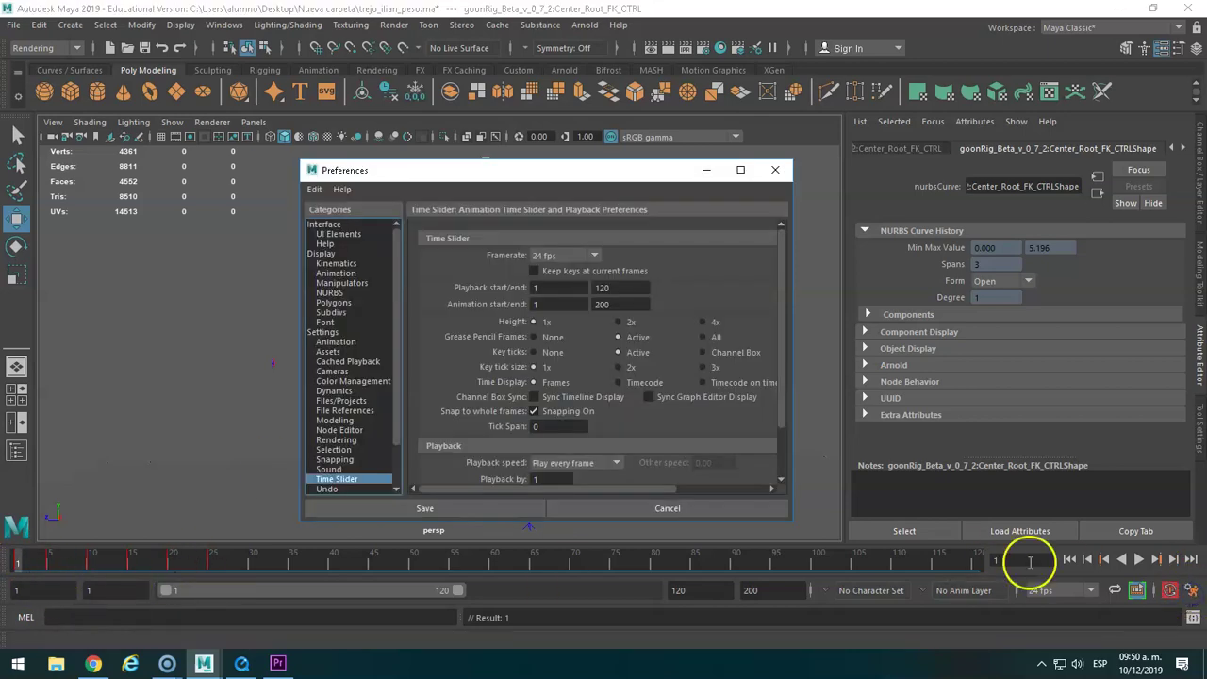
{"action": "left_click", "coordinate": [545, 467]}
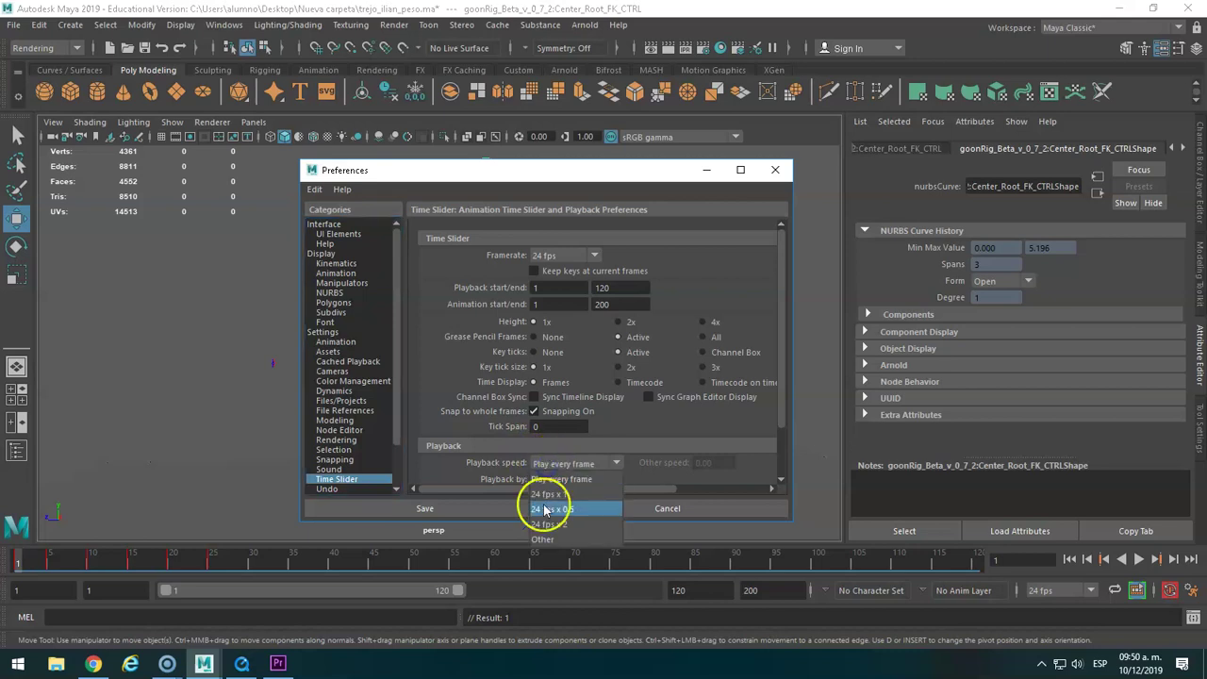
{"action": "left_click", "coordinate": [556, 500]}
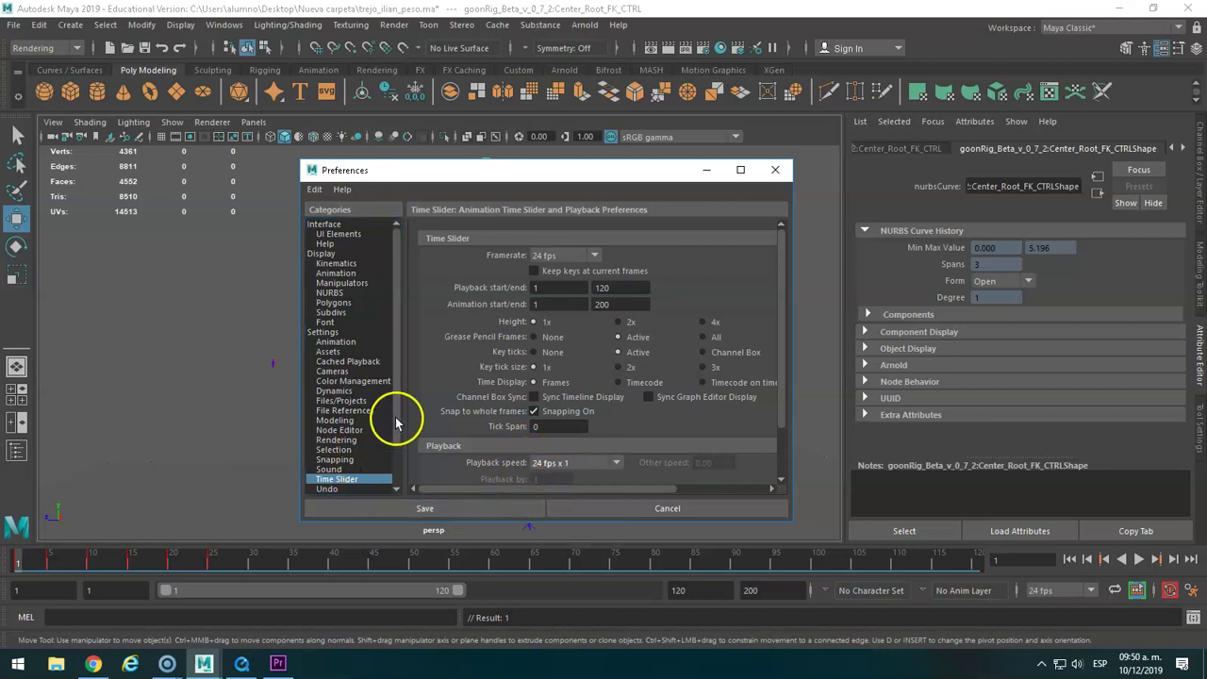
{"action": "left_click", "coordinate": [331, 342]}
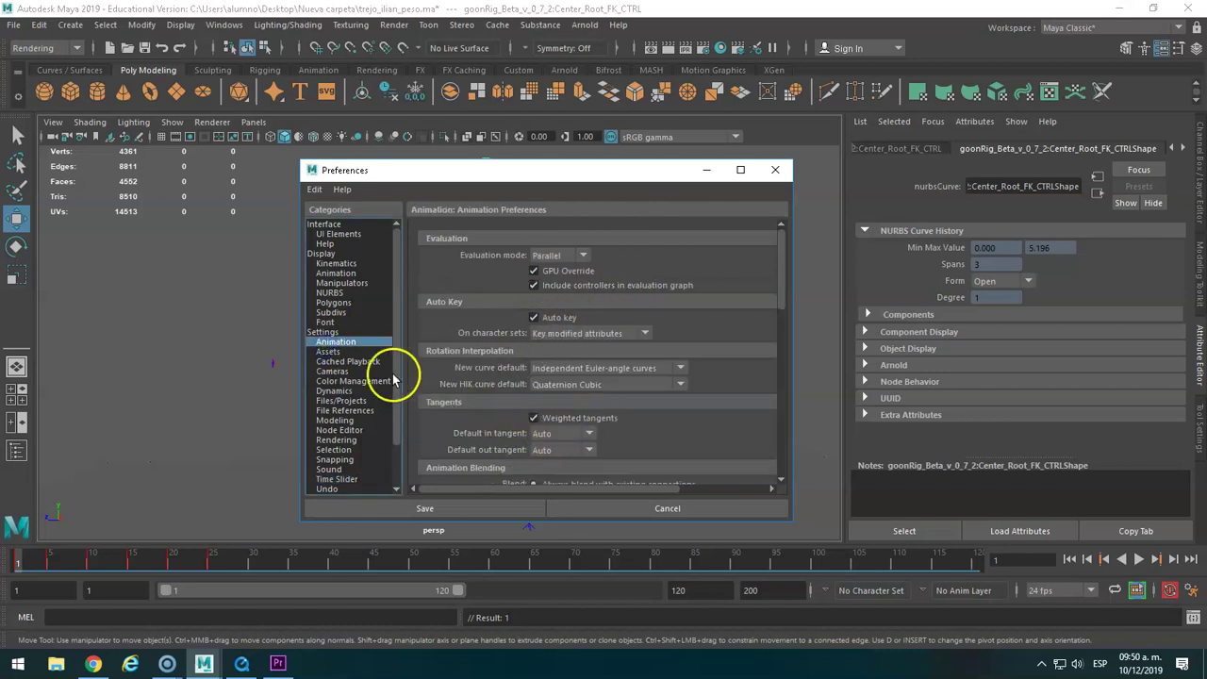
{"action": "left_click", "coordinate": [336, 333]}
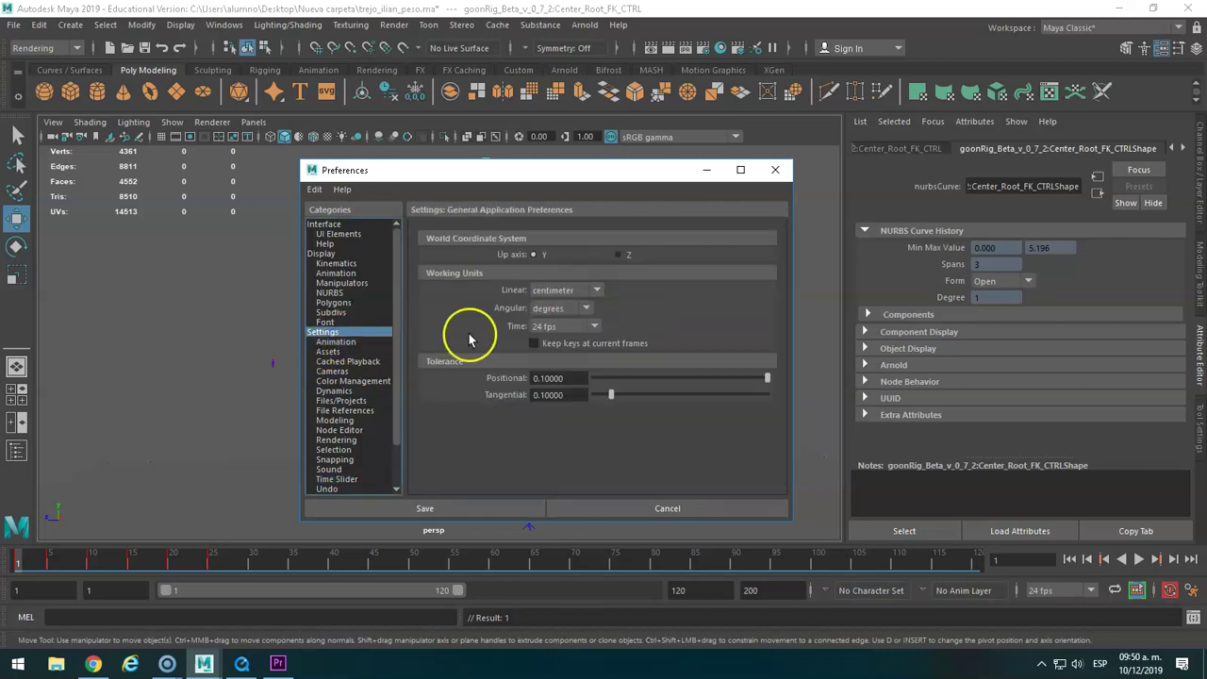
{"action": "left_click", "coordinate": [426, 509]}
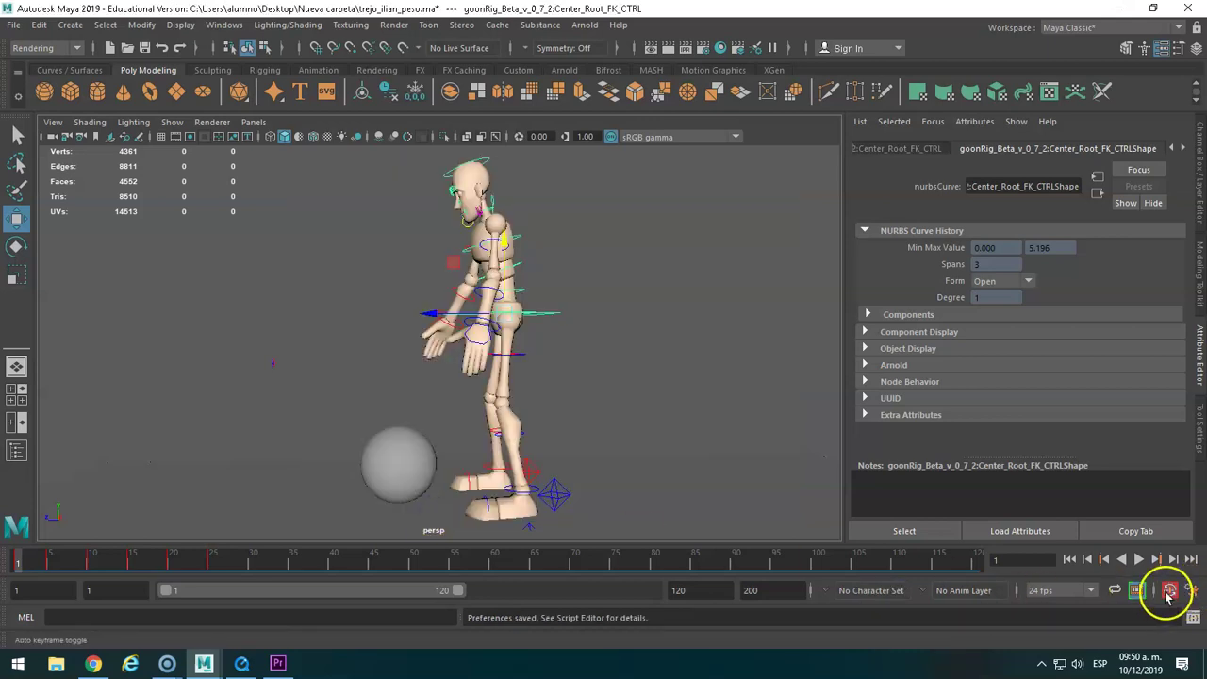
Play the lift animation several times from frame 1 to review the motion.
{"action": "key", "text": "alt+v"}
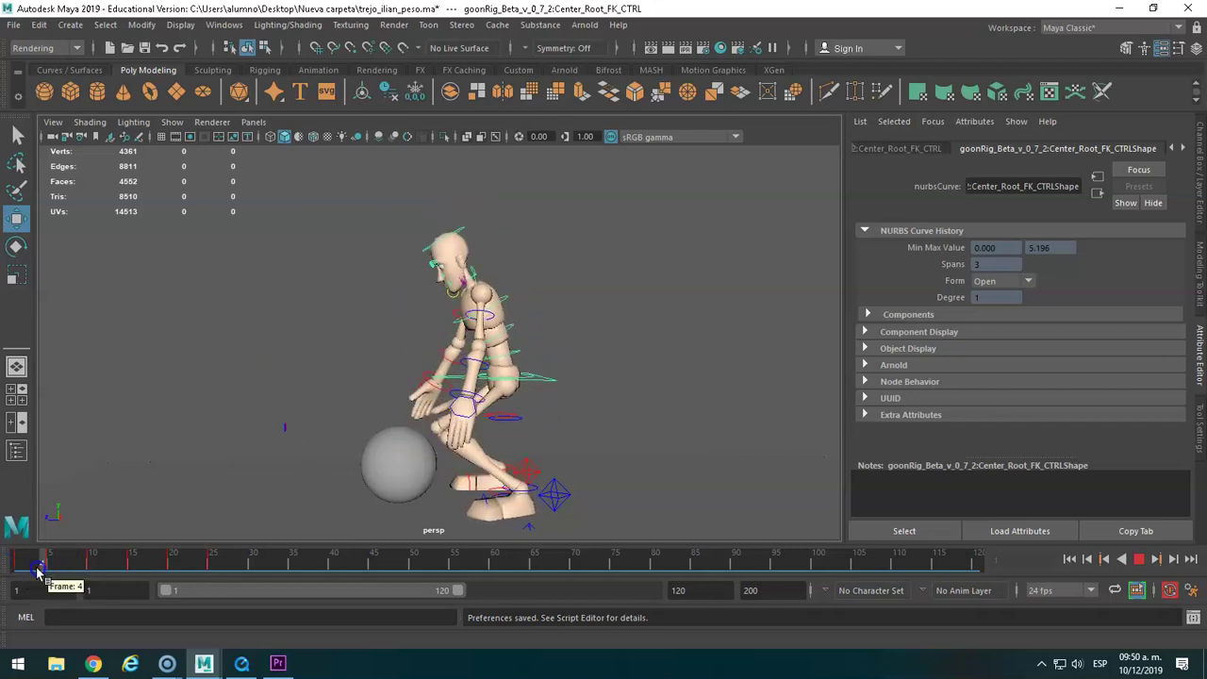
{"action": "left_click", "coordinate": [574, 399]}
{"action": "key", "text": "alt+v"}
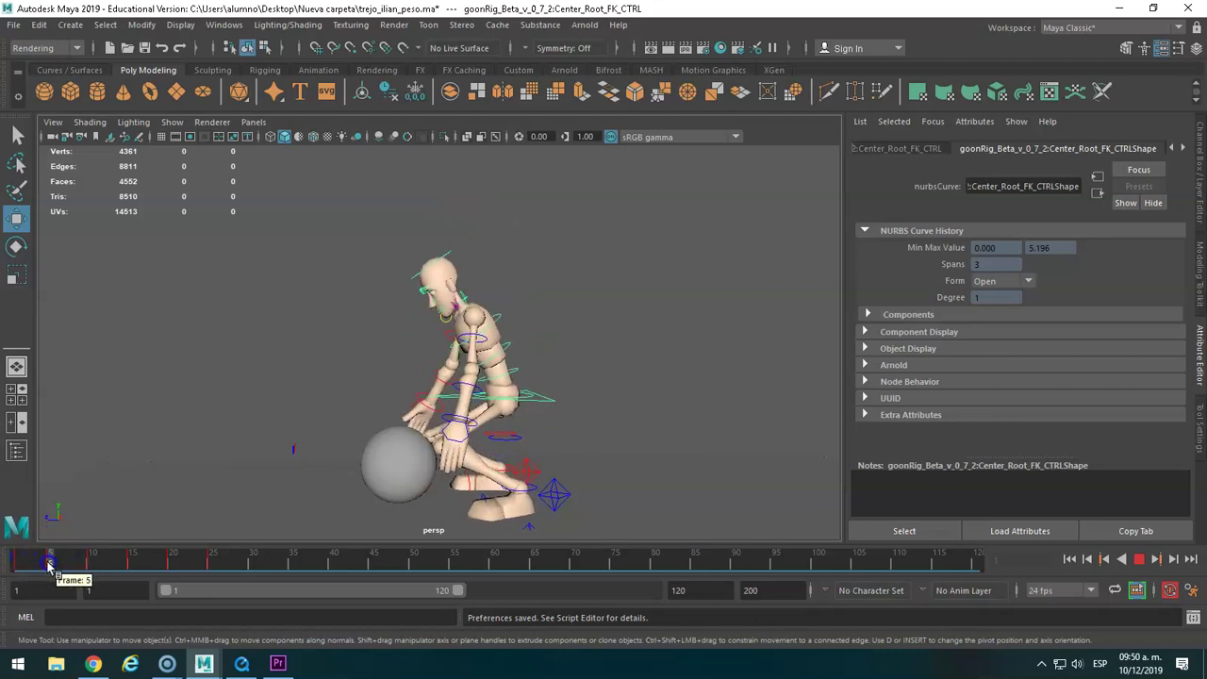
{"action": "left_click", "coordinate": [377, 418]}
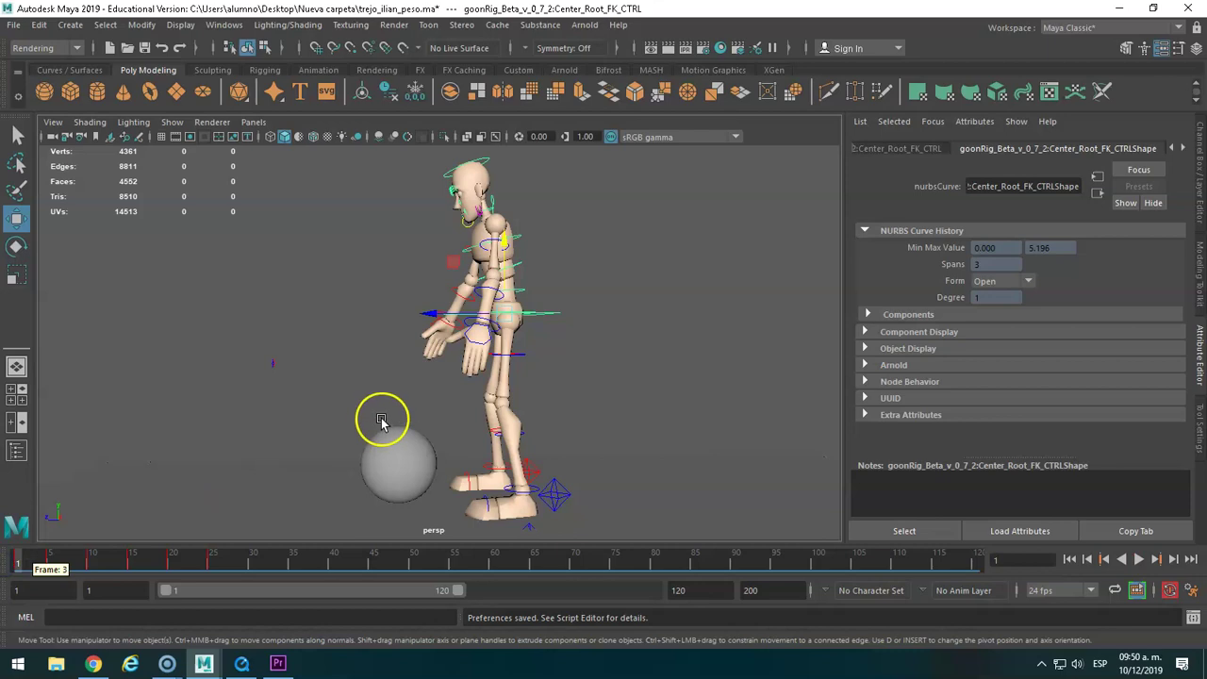
{"action": "left_click_drag", "start_coordinate": [48, 556], "coordinate": [24, 563]}
{"action": "key", "text": "alt+v"}
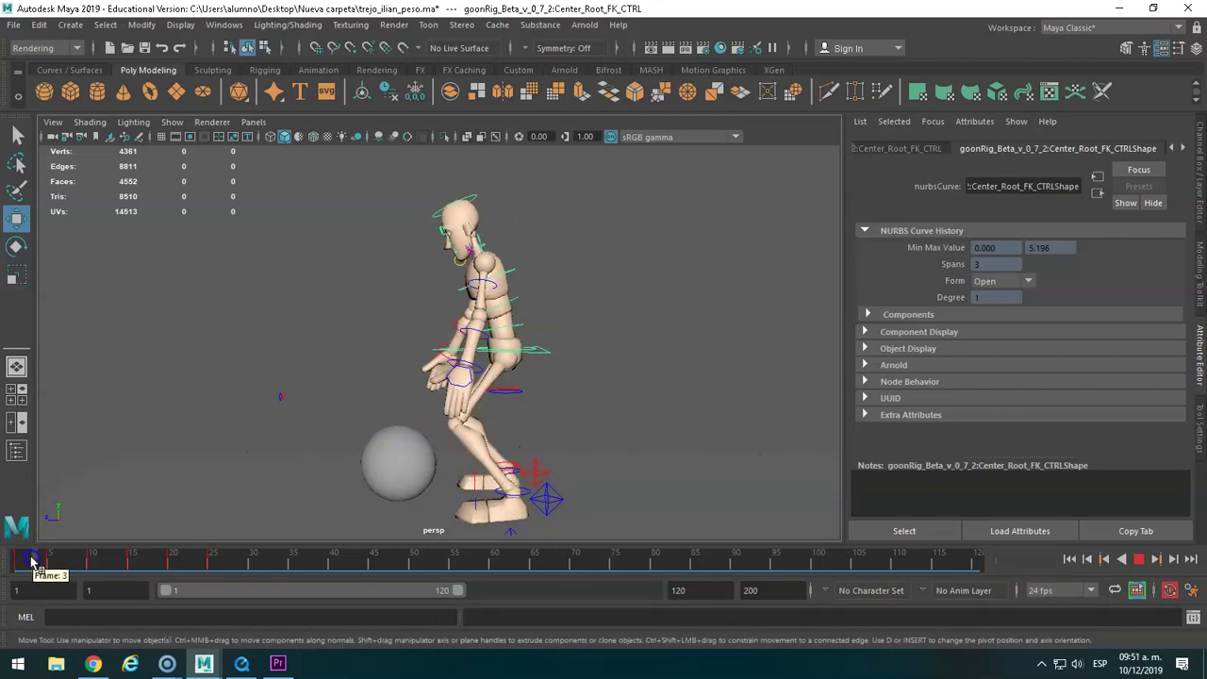
{"action": "left_click", "coordinate": [390, 424]}
At frame 5, shift the root control to straighten the crouch, then return to frame 1.
{"action": "left_click", "coordinate": [477, 378]}
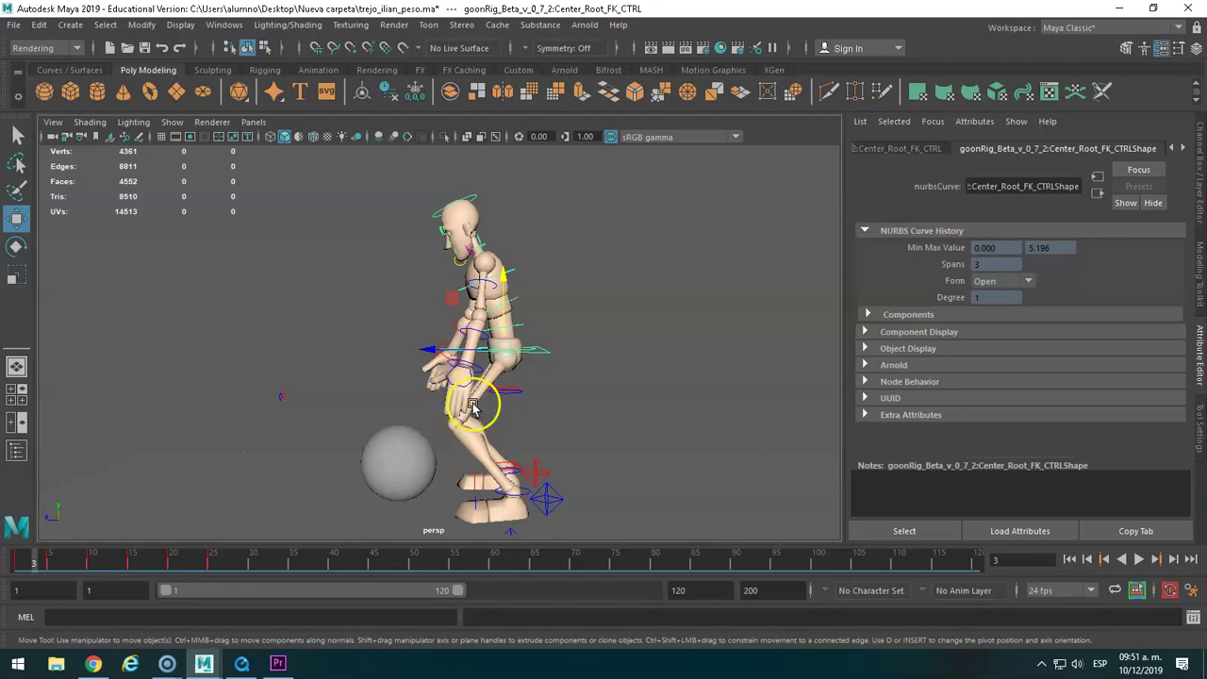
{"action": "left_click_drag", "start_coordinate": [41, 557], "coordinate": [50, 559]}
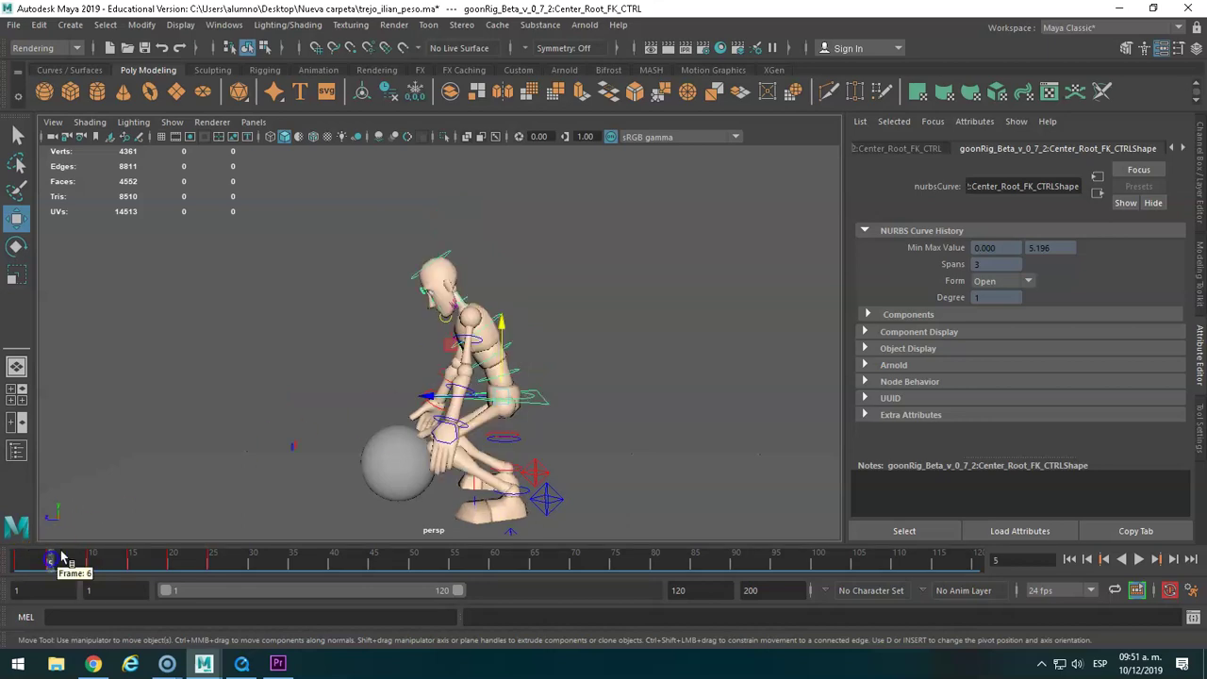
{"action": "left_click_drag", "start_coordinate": [460, 399], "coordinate": [481, 396]}
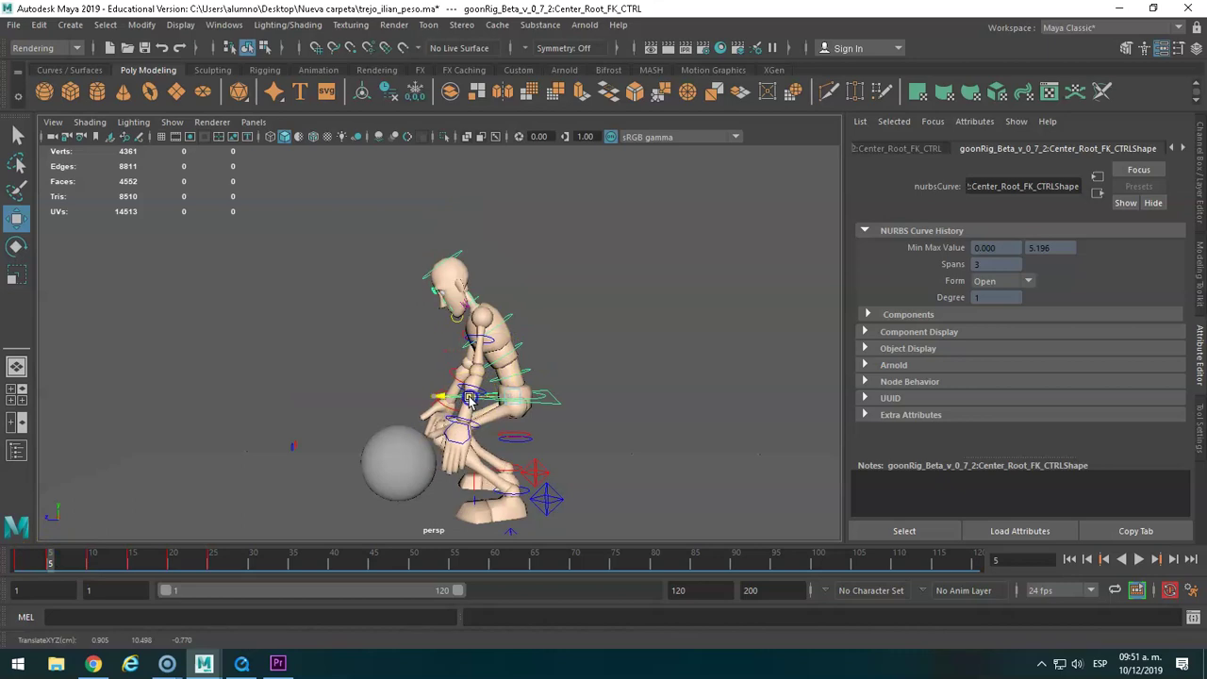
{"action": "left_click_drag", "start_coordinate": [60, 561], "coordinate": [14, 562]}
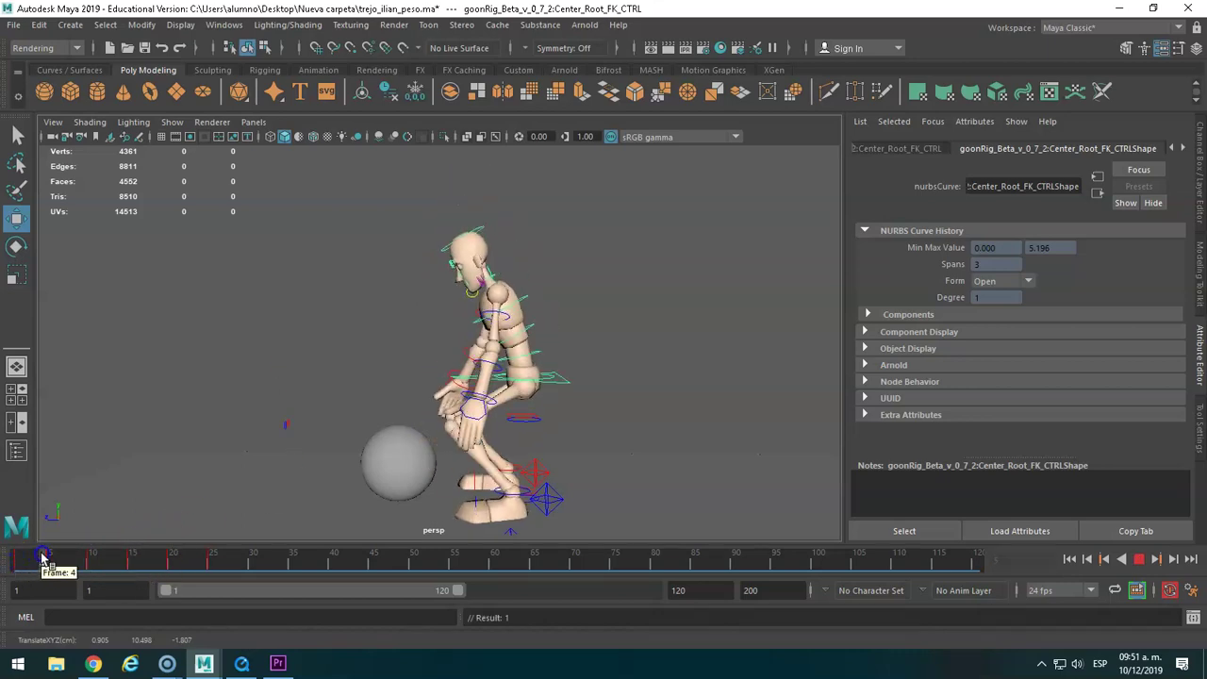
{"action": "middle_click_drag", "start_coordinate": [589, 404], "coordinate": [903, 366], "text": "alt"}
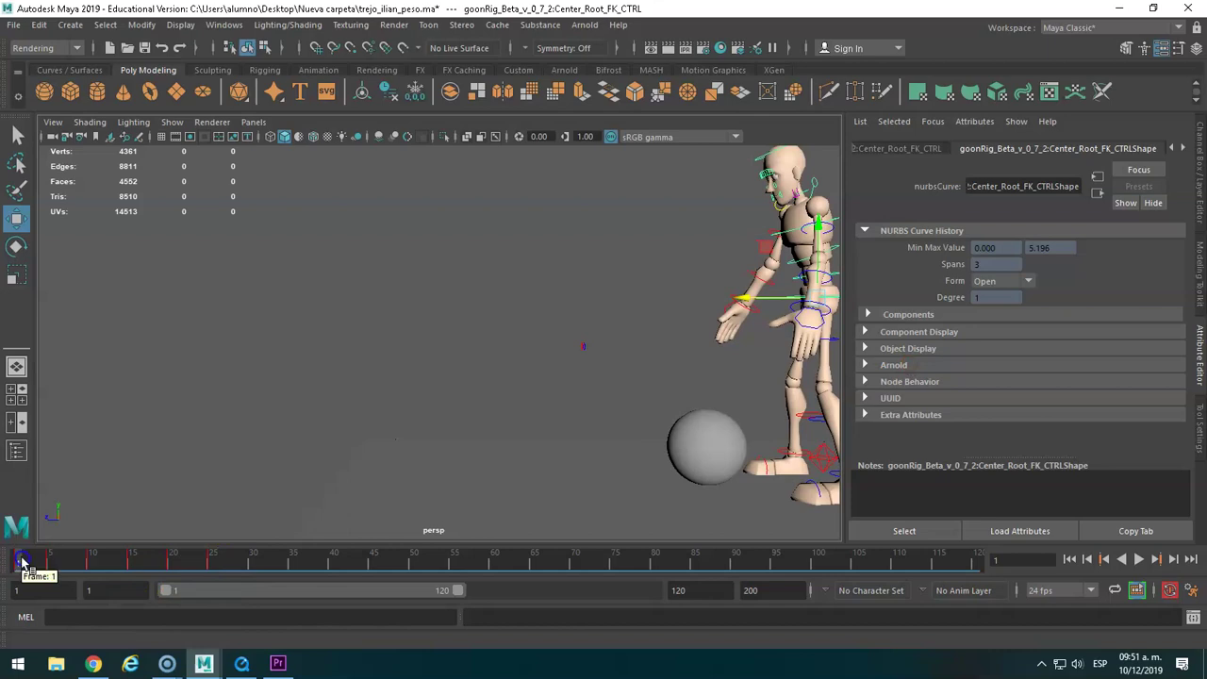
Stop at frame 5 and raise the Center_Root control to adjust the crouch.
{"action": "key", "text": "alt+v"}
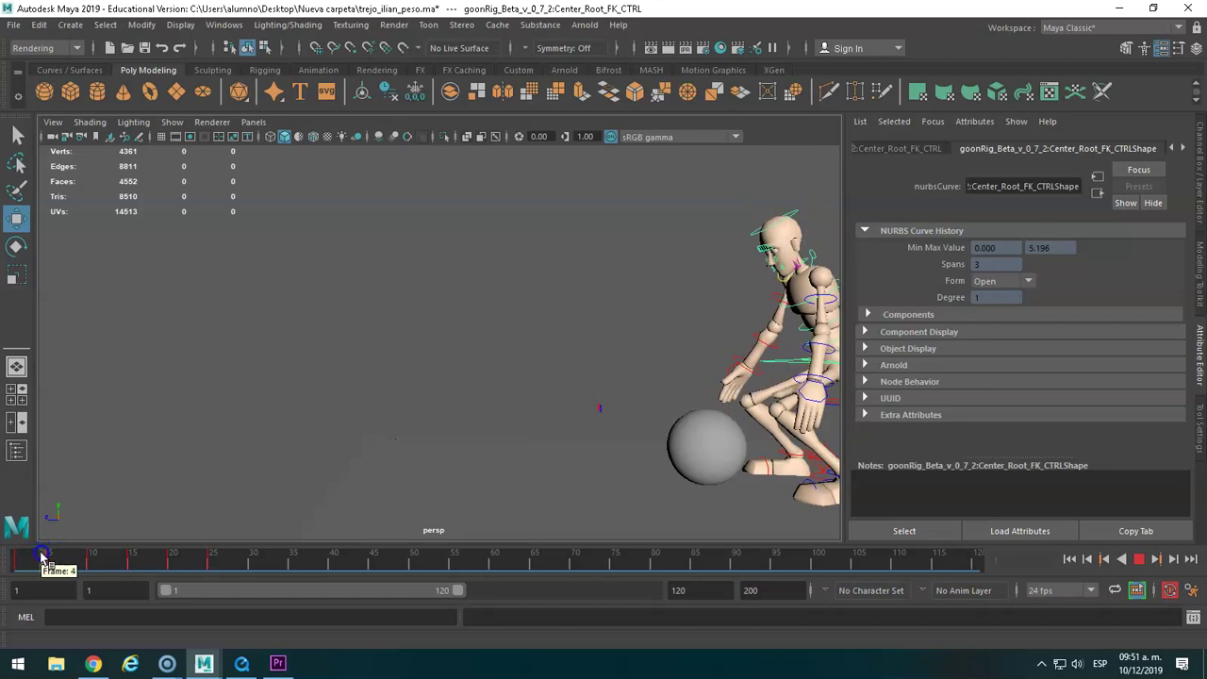
{"action": "left_click", "coordinate": [47, 558]}
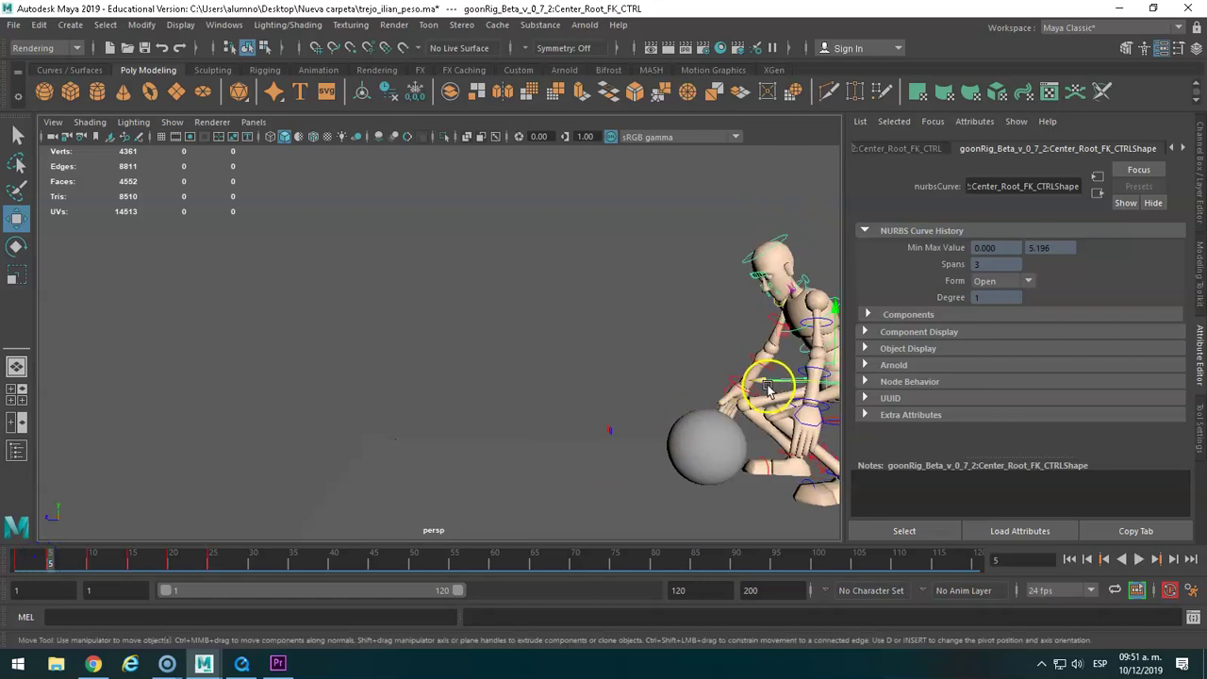
{"action": "left_click_drag", "start_coordinate": [775, 403], "coordinate": [773, 385]}
Replay and scrub to frame 9 to check the hands resting on the ball.
{"action": "left_click", "coordinate": [54, 556]}
{"action": "key", "text": "alt+v"}
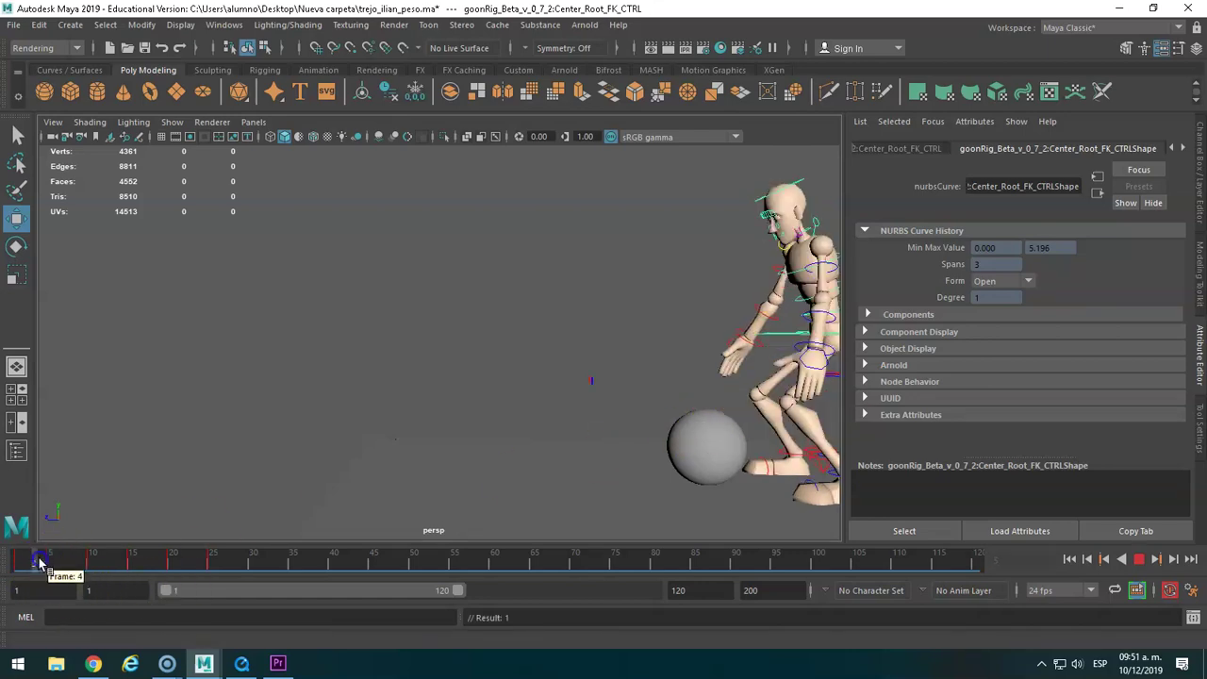
{"action": "left_click_drag", "start_coordinate": [28, 564], "coordinate": [107, 561]}
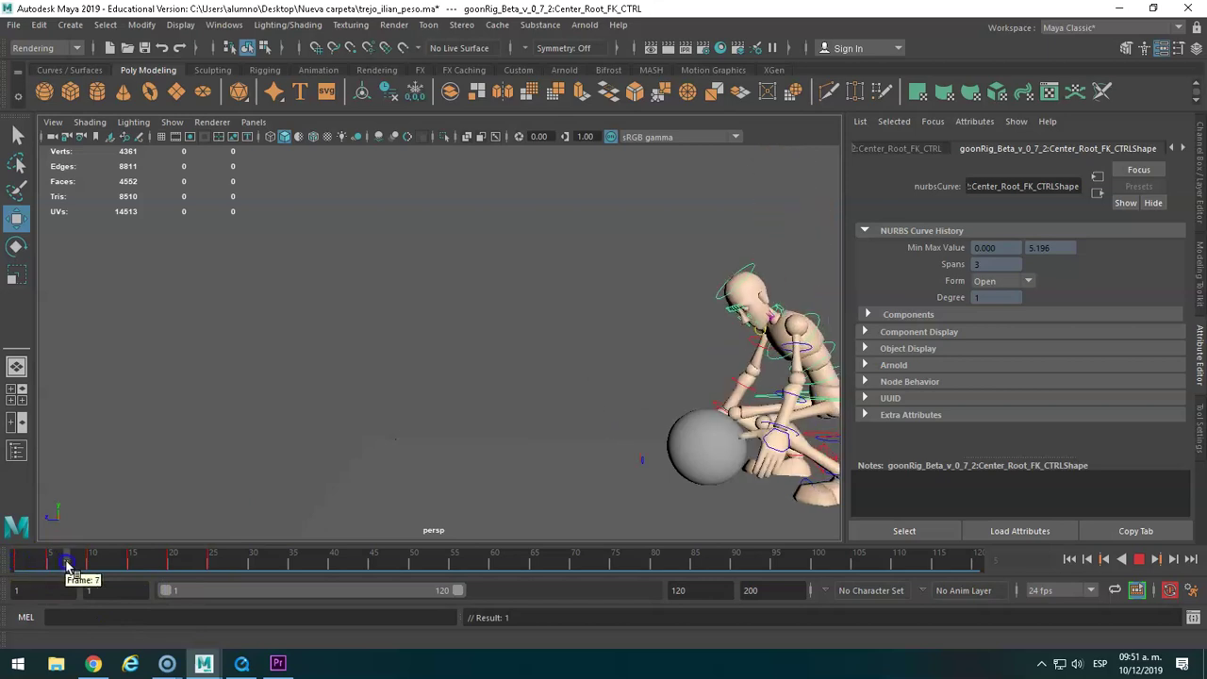
{"action": "mouse_move", "coordinate": [256, 557]}
{"action": "left_mouse_down"}
{"action": "mouse_move", "coordinate": [59, 566]}
{"action": "mouse_move", "coordinate": [82, 564]}
{"action": "left_mouse_up"}
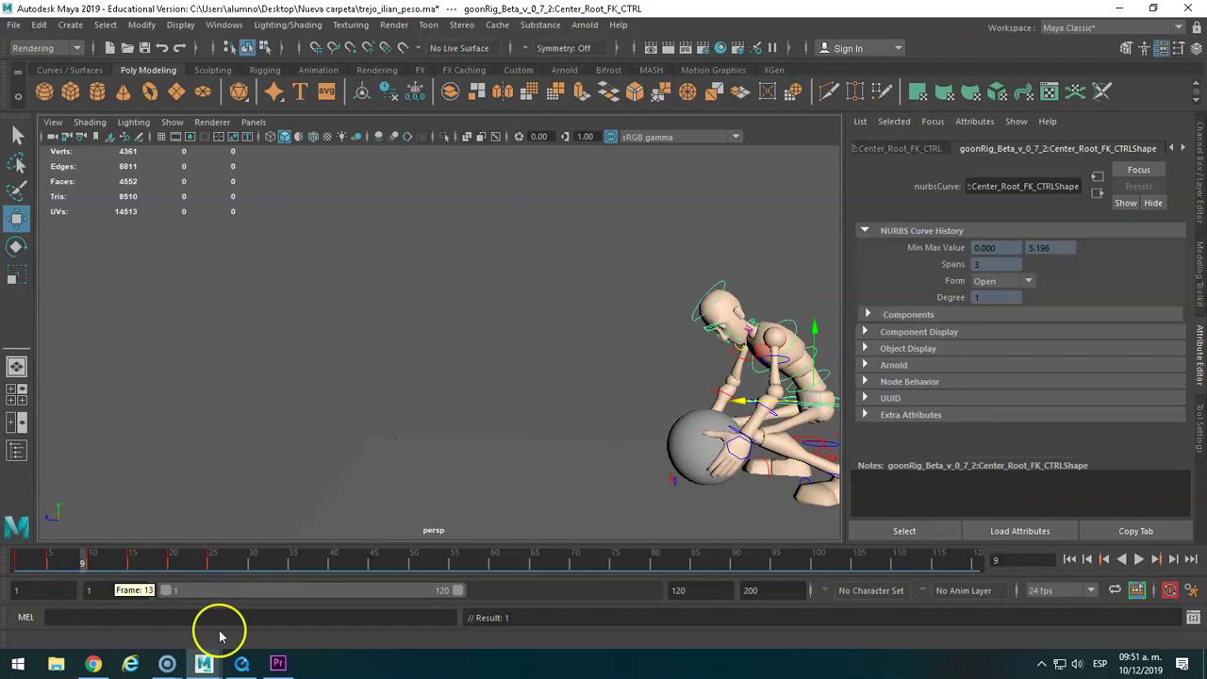
{"action": "middle_click_drag", "start_coordinate": [531, 391], "coordinate": [385, 372], "text": "alt"}
{"action": "left_click", "coordinate": [127, 71]}
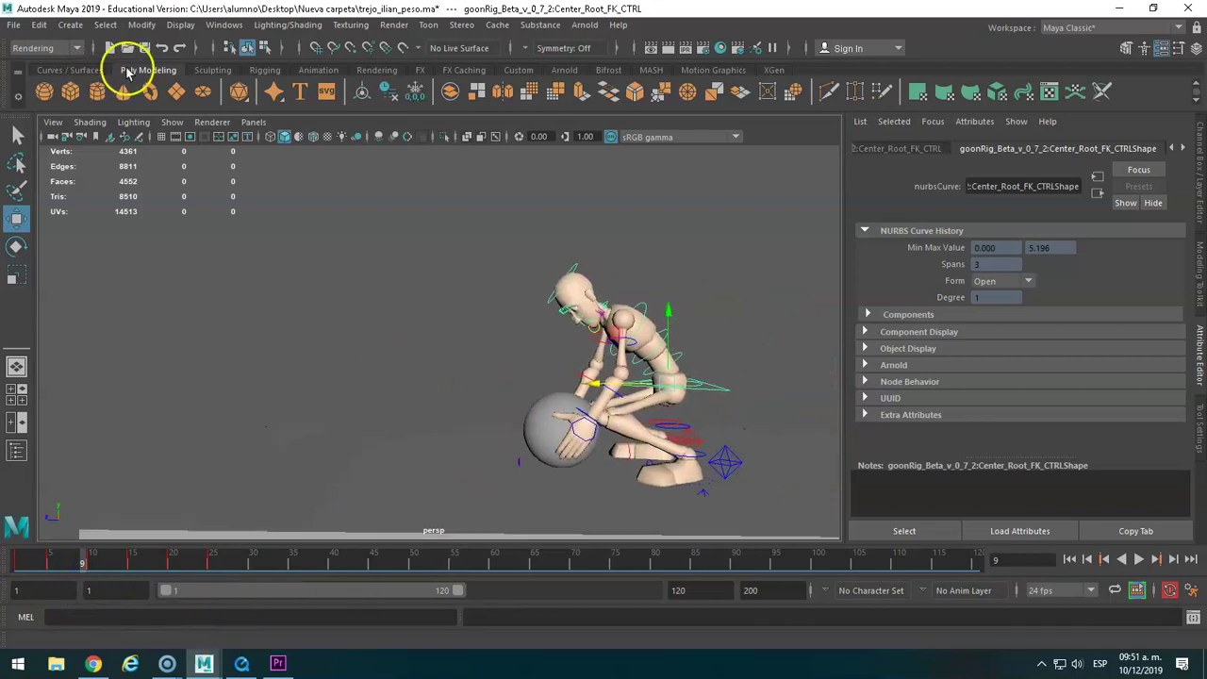
Turn on Ghost Selected for the root controller and scrub to view the ghost trails.
{"action": "left_click", "coordinate": [317, 72]}
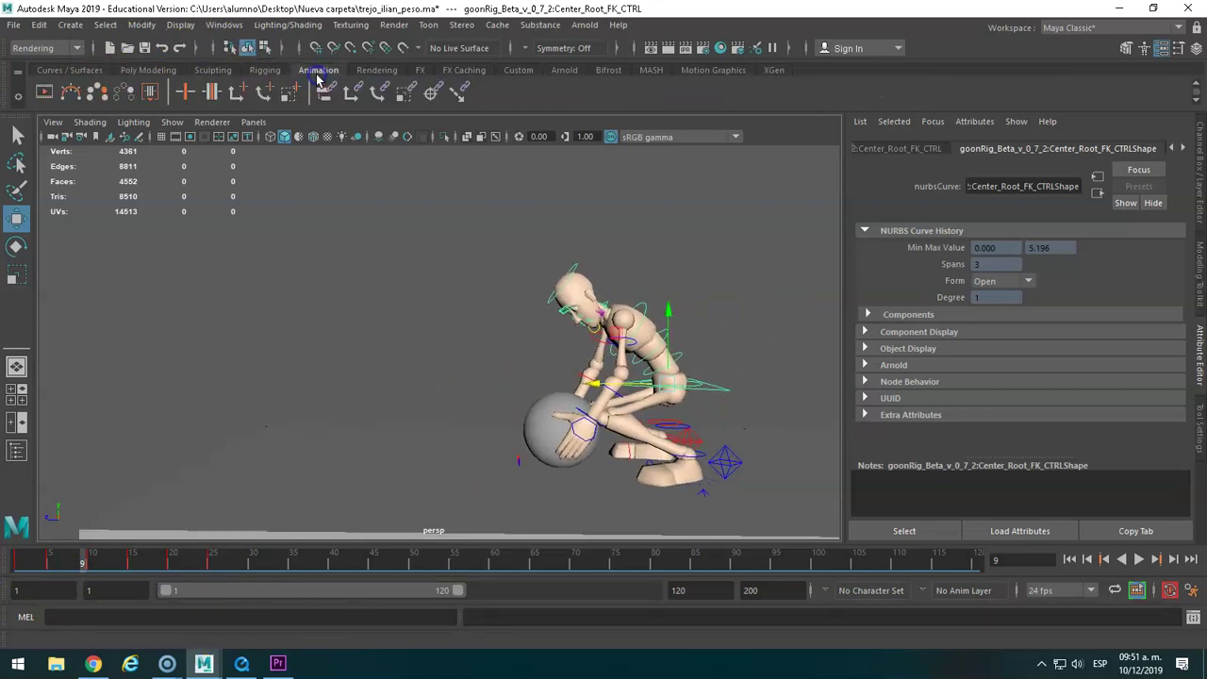
{"action": "left_click", "coordinate": [95, 94]}
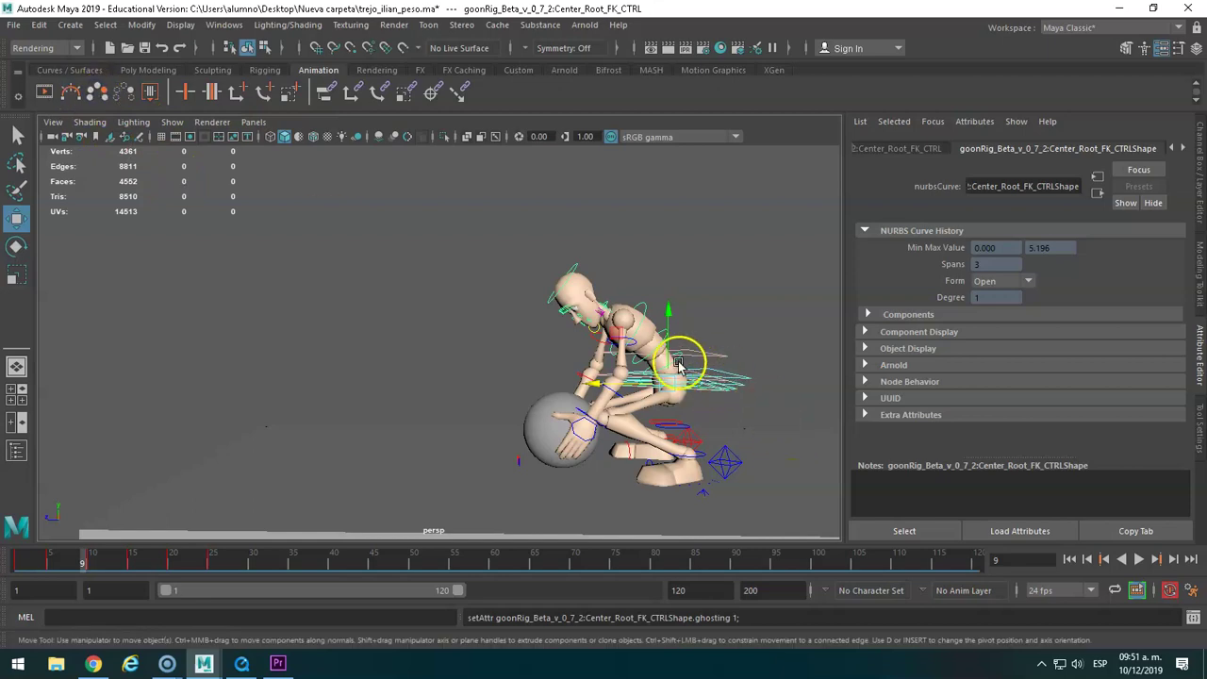
{"action": "left_click", "coordinate": [14, 563]}
{"action": "key", "text": "alt+v"}
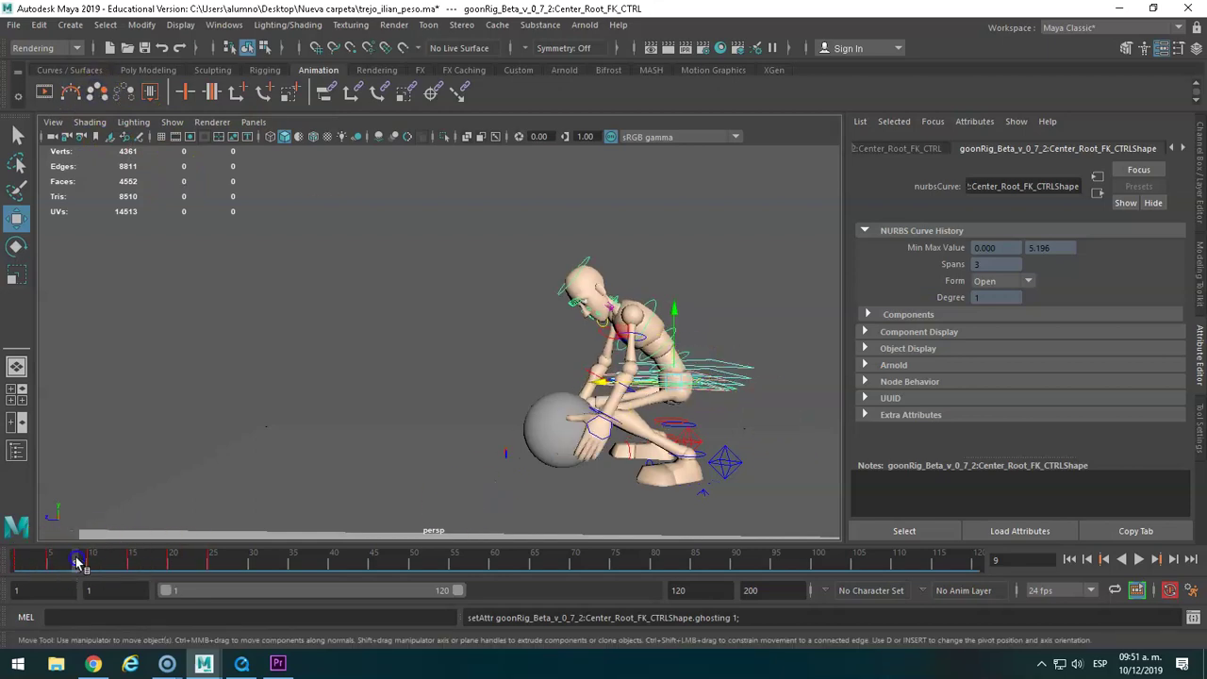
{"action": "mouse_move", "coordinate": [20, 563]}
{"action": "left_mouse_down"}
{"action": "mouse_move", "coordinate": [126, 547]}
{"action": "mouse_move", "coordinate": [17, 558]}
{"action": "left_mouse_up"}
{"action": "left_click", "coordinate": [512, 390]}
Scrub frames 1 to 8 with the torso control selected, then Unghost the trails.
{"action": "left_click", "coordinate": [669, 259]}
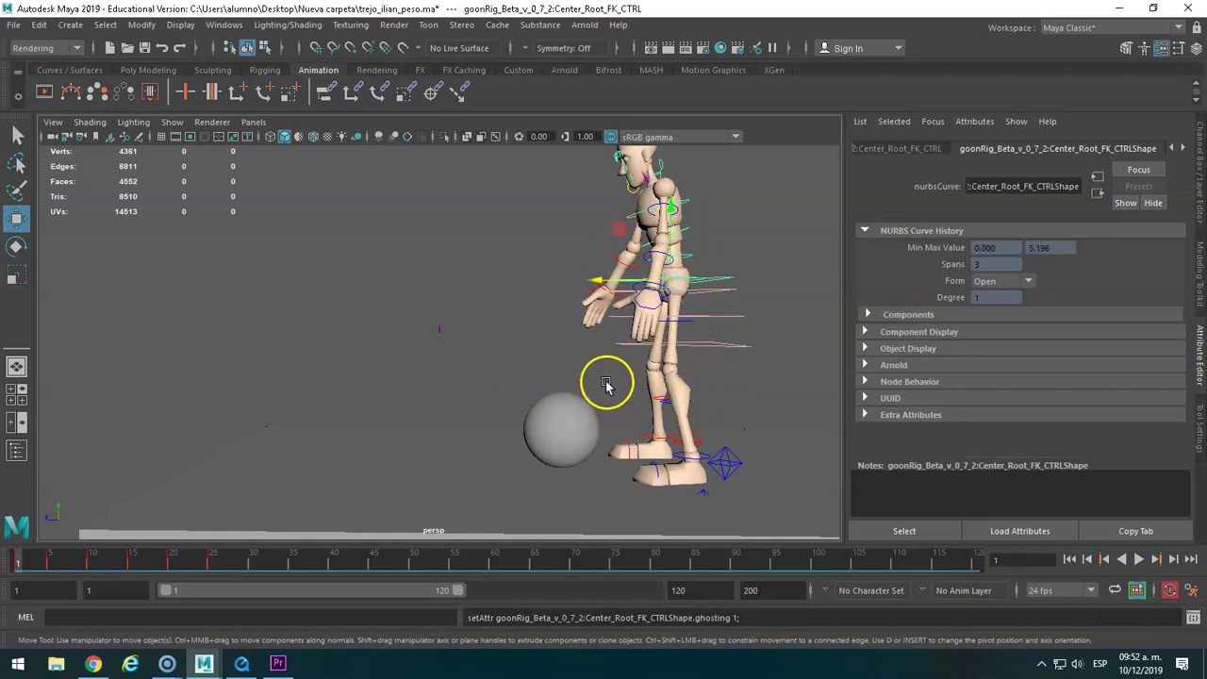
{"action": "left_click_drag", "start_coordinate": [21, 558], "coordinate": [83, 559]}
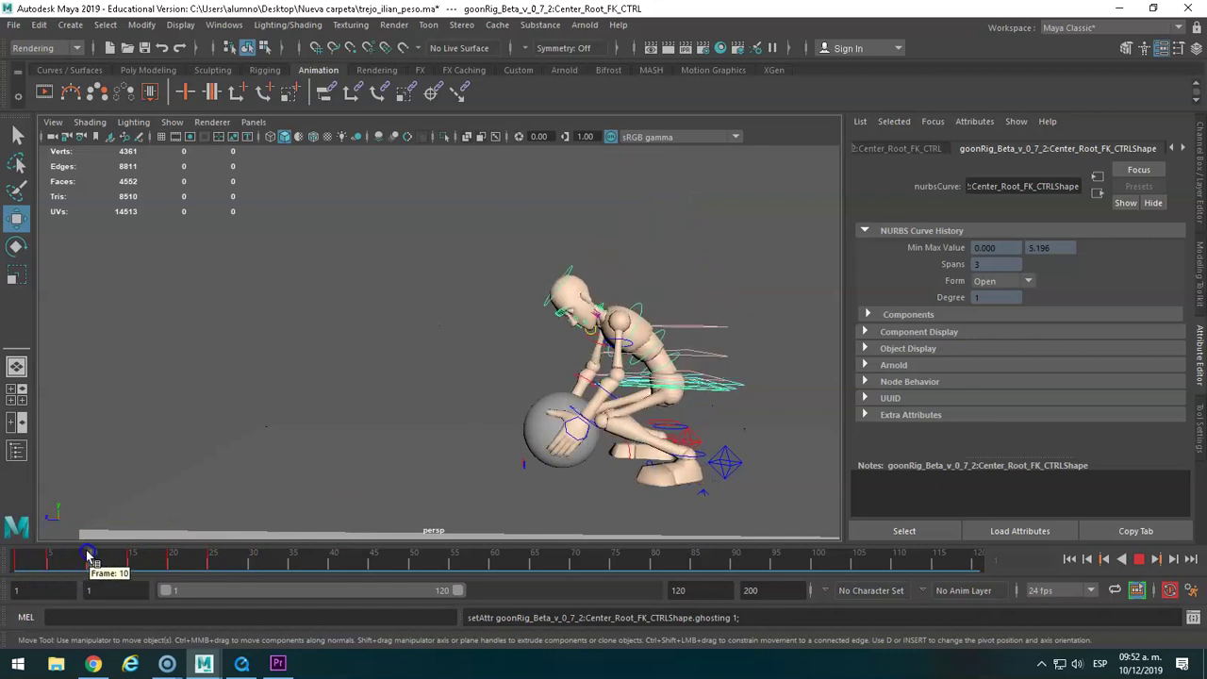
{"action": "left_click", "coordinate": [122, 96]}
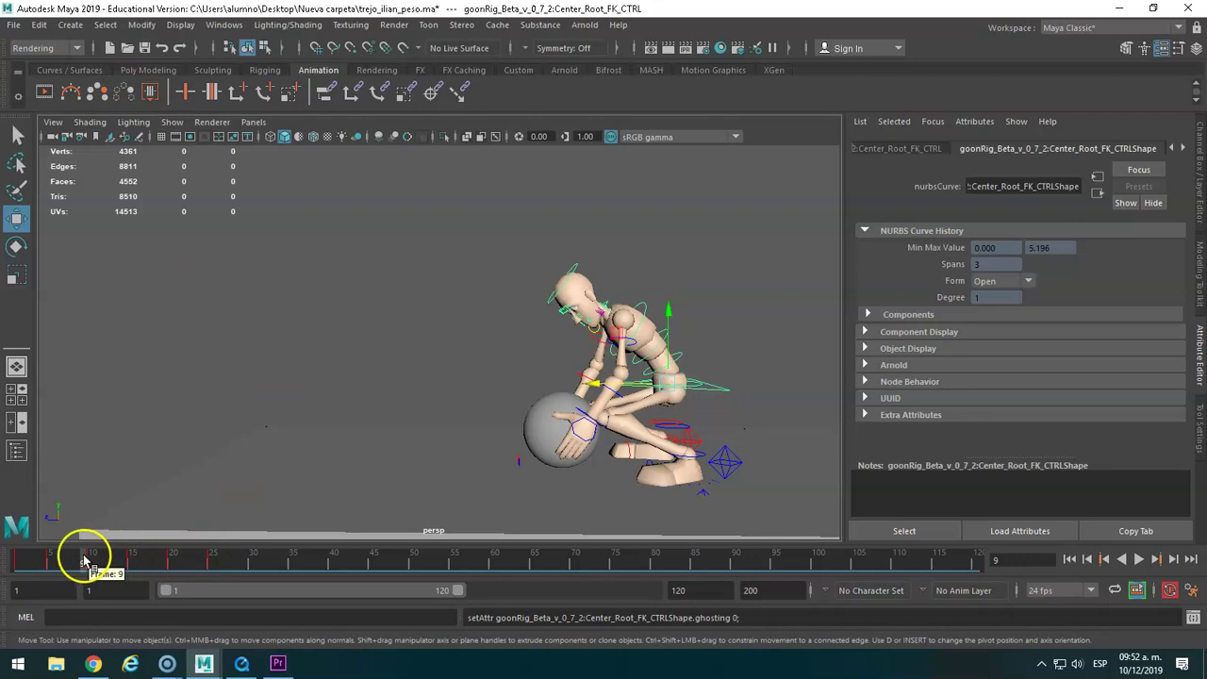
Create a motion trail for the hip control and preview the pose around frame 7.
{"action": "left_click_drag", "start_coordinate": [81, 558], "coordinate": [17, 558]}
{"action": "left_click", "coordinate": [81, 95]}
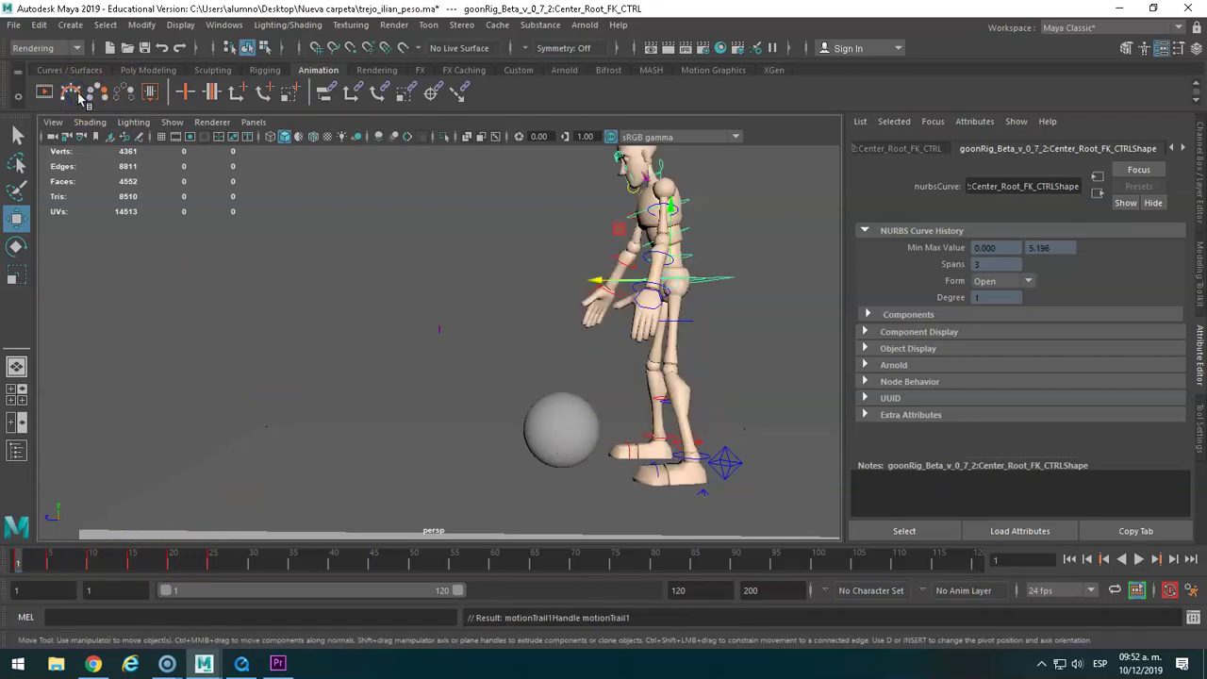
{"action": "left_click", "coordinate": [68, 559]}
{"action": "mouse_move", "coordinate": [68, 558]}
{"action": "left_mouse_down"}
{"action": "mouse_move", "coordinate": [123, 559]}
{"action": "mouse_move", "coordinate": [72, 558]}
{"action": "left_mouse_up"}
{"action": "right_click_drag", "start_coordinate": [485, 444], "coordinate": [689, 350], "text": "alt"}
{"action": "left_click_drag", "start_coordinate": [688, 350], "coordinate": [693, 353], "text": "alt"}
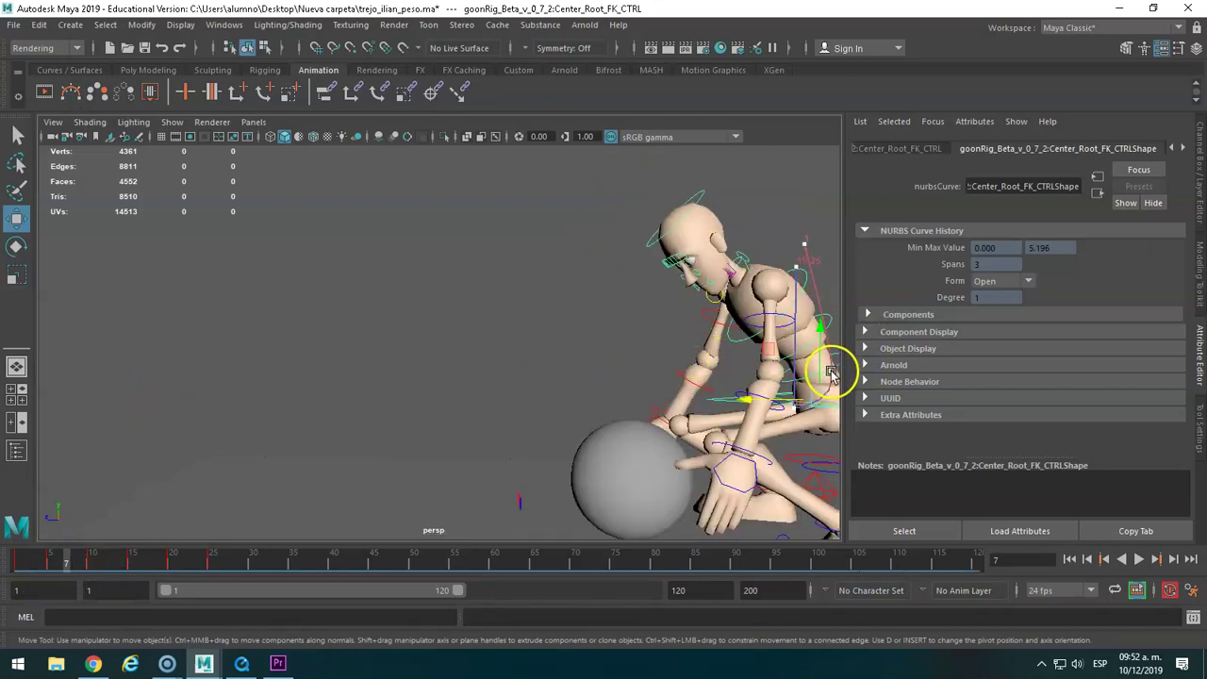
Frame the view on the motion trail handle and play back the animation from the side.
{"action": "left_click", "coordinate": [830, 372]}
{"action": "key", "text": "f"}
{"action": "scroll", "coordinate": [533, 336], "scroll_direction": "down", "scroll_amount": 1}
{"action": "scroll", "coordinate": [531, 334], "scroll_direction": "down", "scroll_amount": 3}
{"action": "scroll", "coordinate": [529, 338], "scroll_direction": "down", "scroll_amount": 3}
{"action": "scroll", "coordinate": [529, 338], "scroll_direction": "down", "scroll_amount": 3}
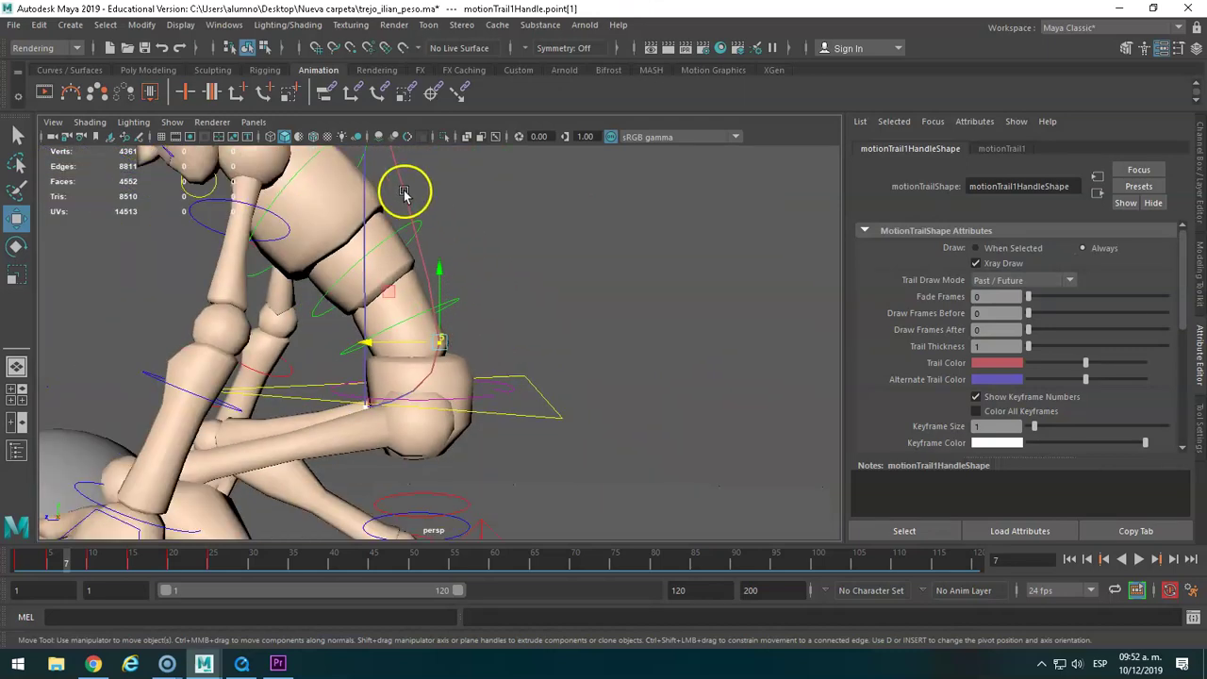
{"action": "scroll", "coordinate": [491, 275], "scroll_direction": "down", "scroll_amount": 3}
{"action": "left_click_drag", "start_coordinate": [456, 243], "coordinate": [431, 221], "text": "alt"}
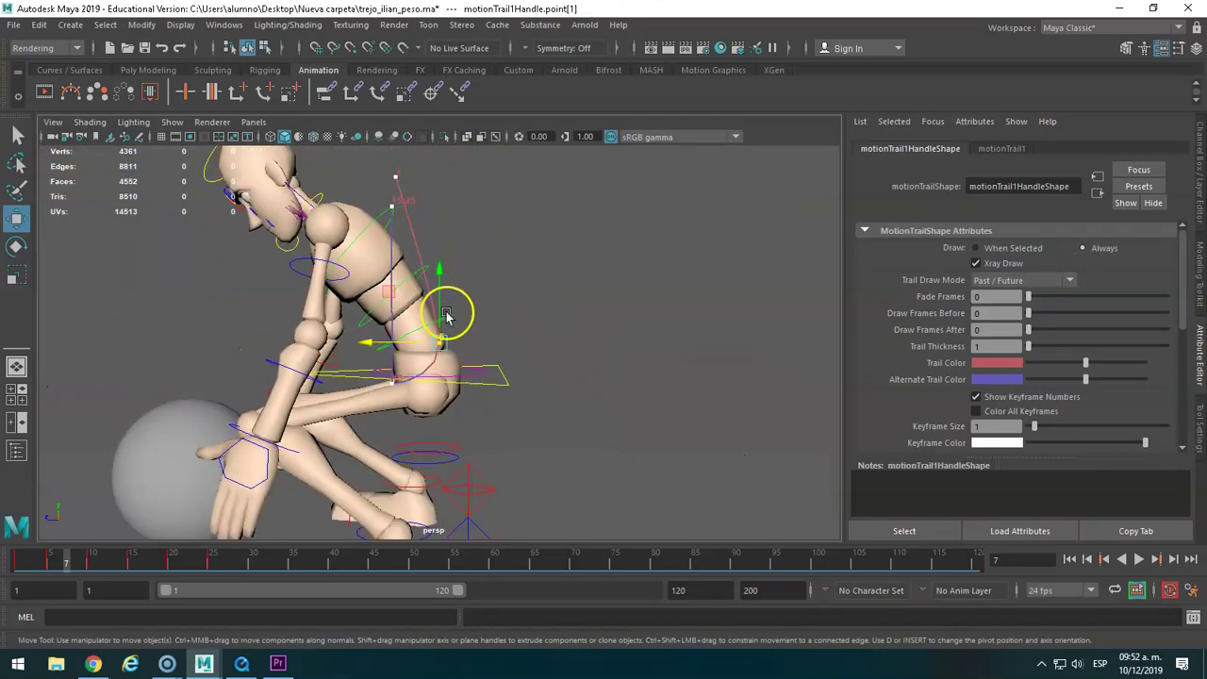
{"action": "key", "text": "alt+v"}
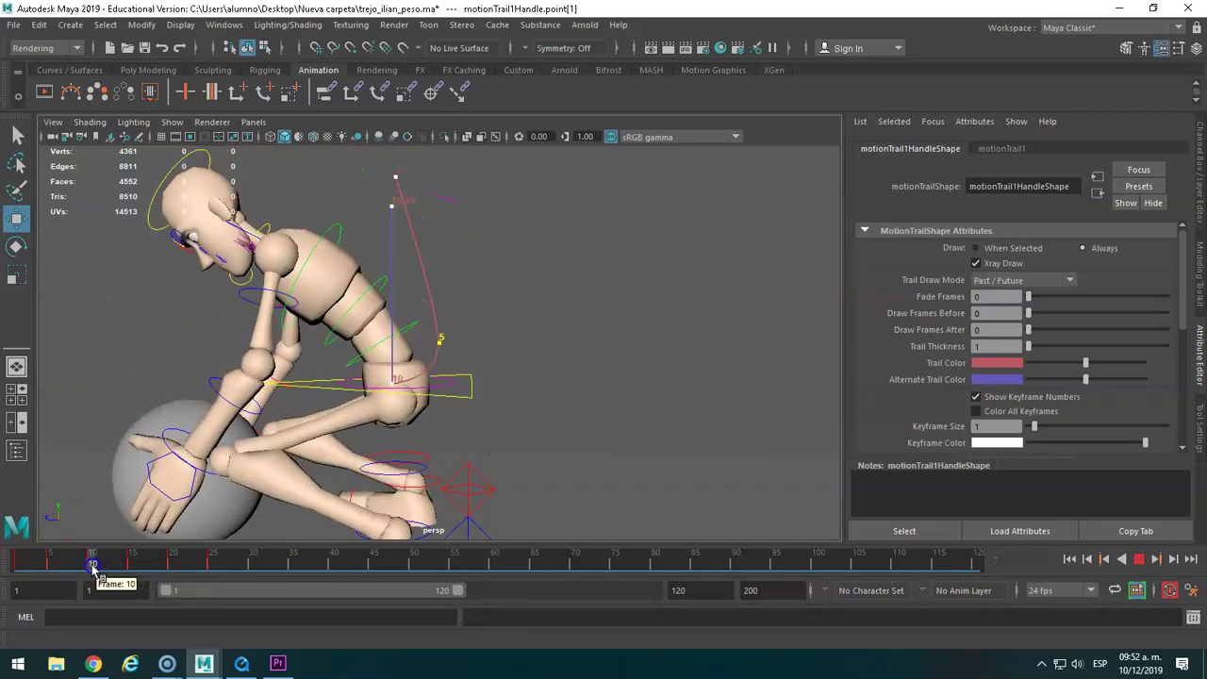
{"action": "key", "text": "Escape"}
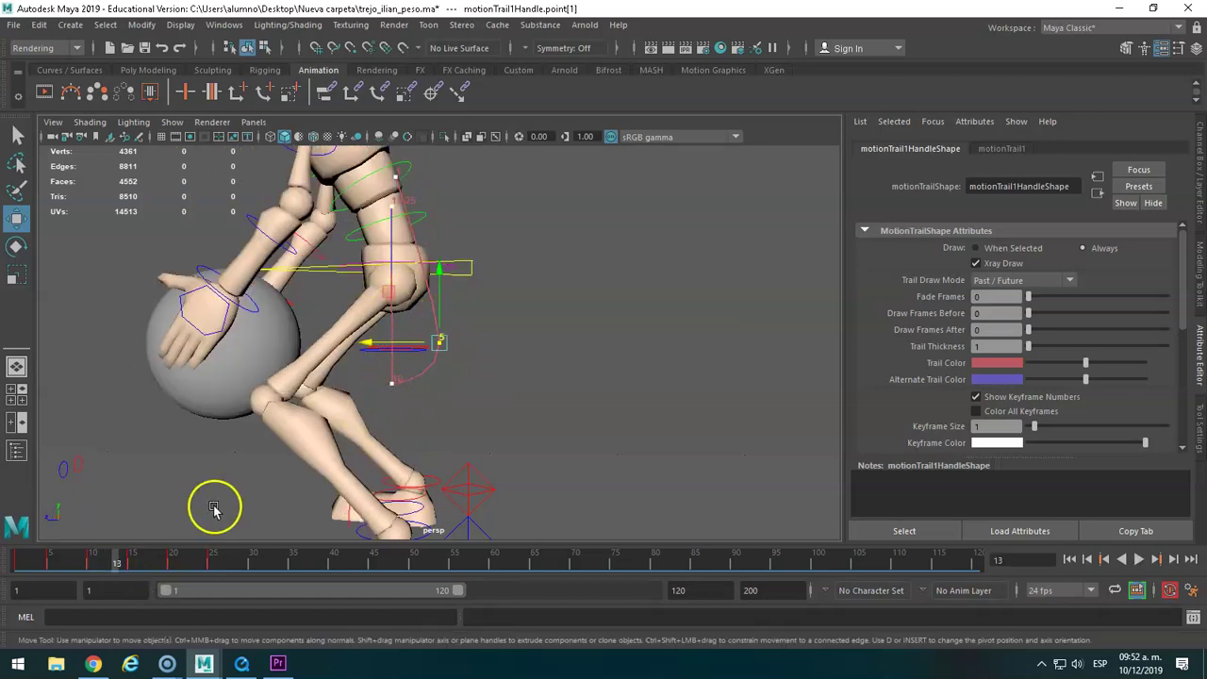
At frame 20, lower the motion trail point and shift the hip root control.
{"action": "left_click", "coordinate": [172, 560]}
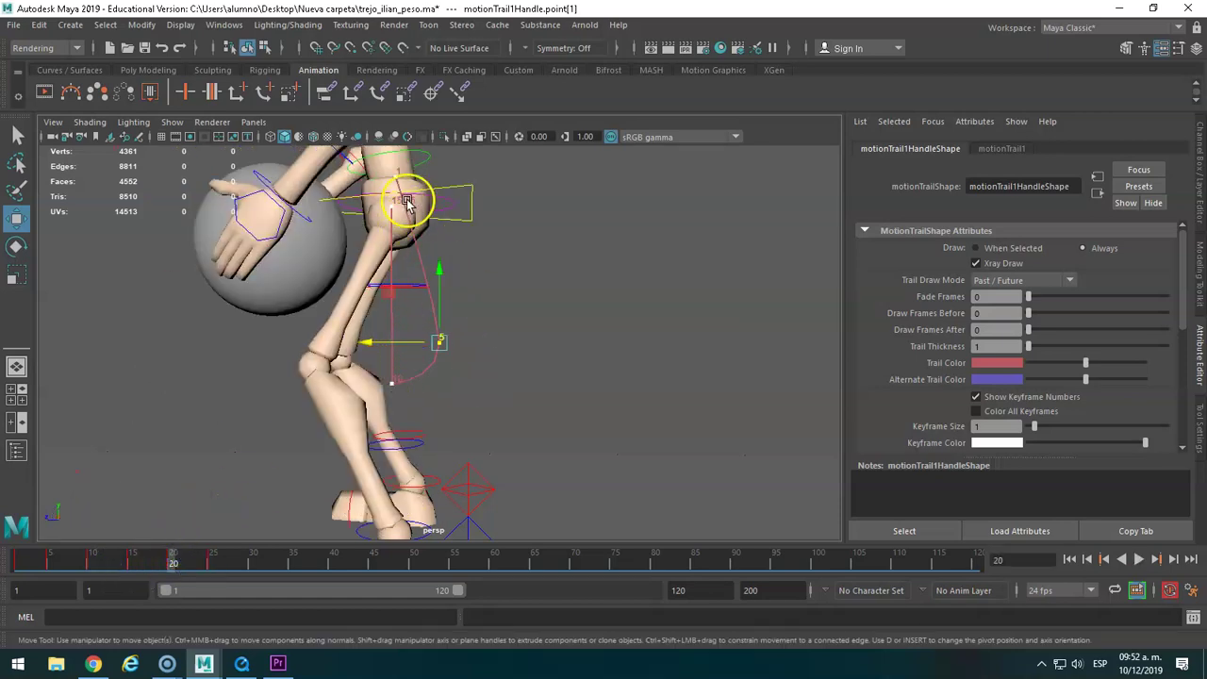
{"action": "left_click_drag", "start_coordinate": [407, 328], "coordinate": [406, 336]}
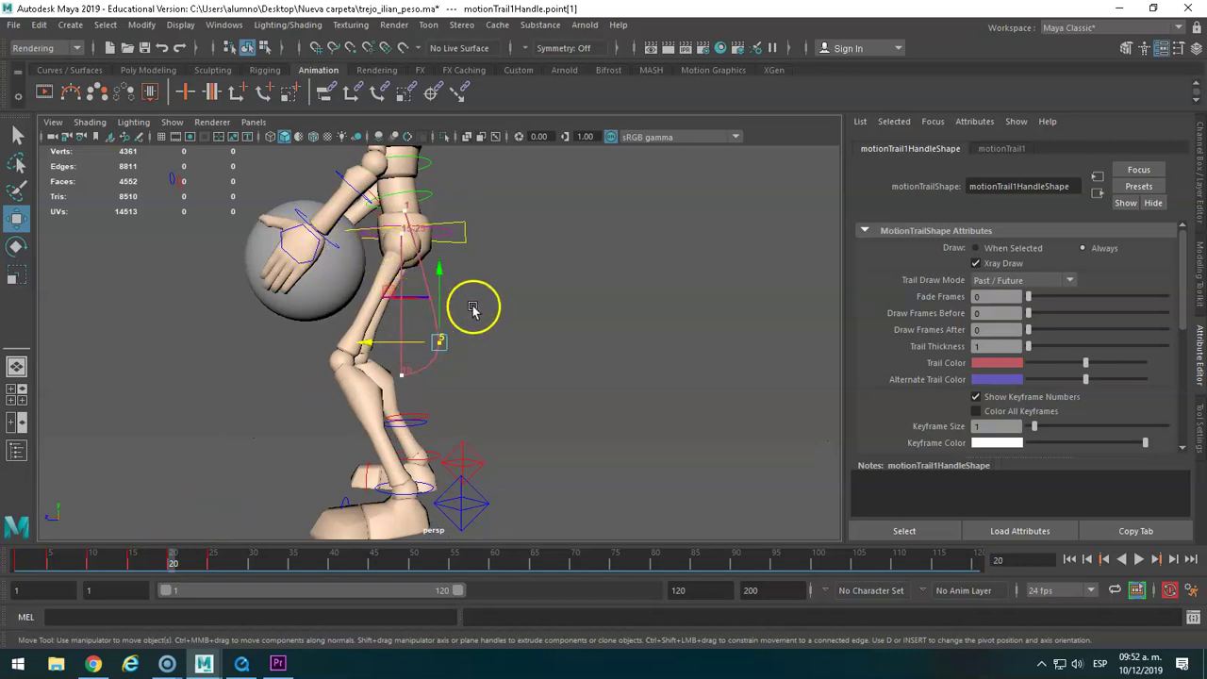
{"action": "left_click", "coordinate": [471, 250]}
{"action": "left_click_drag", "start_coordinate": [346, 233], "coordinate": [359, 237]}
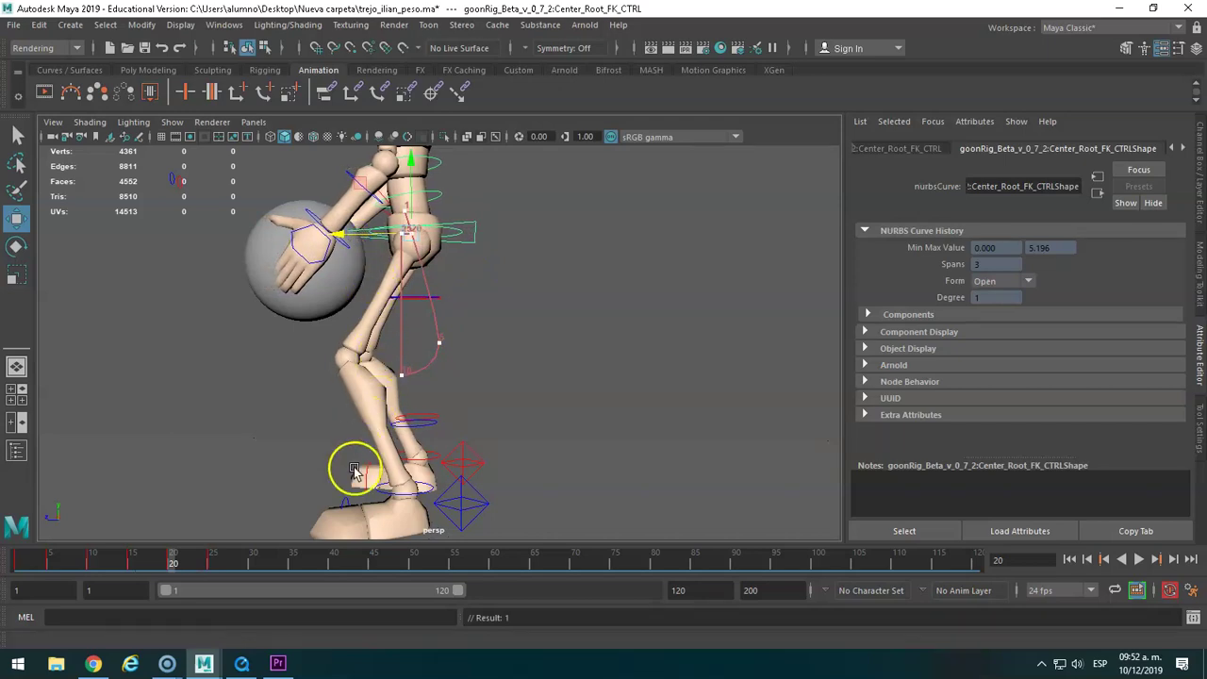
Undo the last hip move and readjust the character's sideways position at frame 20.
{"action": "mouse_move", "coordinate": [183, 566]}
{"action": "left_mouse_down"}
{"action": "mouse_move", "coordinate": [100, 537]}
{"action": "mouse_move", "coordinate": [215, 521]}
{"action": "mouse_move", "coordinate": [242, 484]}
{"action": "left_mouse_up"}
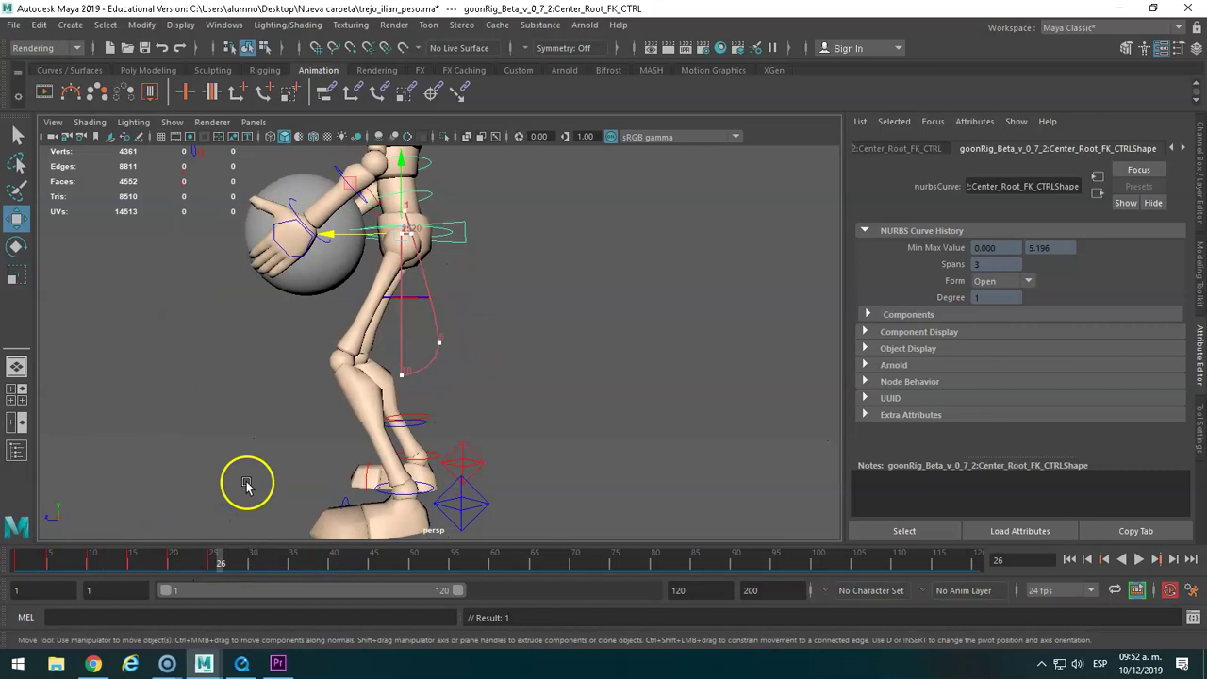
{"action": "key", "text": "ctrl+z"}
{"action": "key", "text": "ctrl+z"}
{"action": "left_click_drag", "start_coordinate": [172, 567], "coordinate": [115, 562]}
{"action": "left_click_drag", "start_coordinate": [356, 286], "coordinate": [329, 283]}
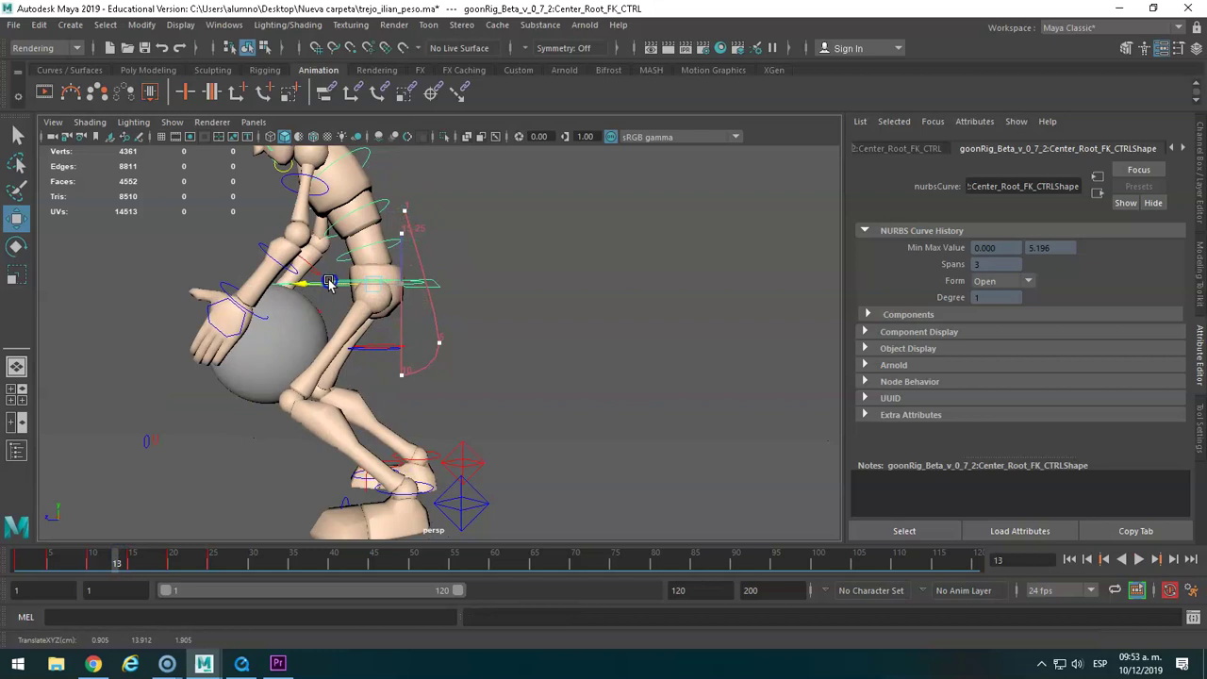
{"action": "left_click_drag", "start_coordinate": [328, 283], "coordinate": [357, 280]}
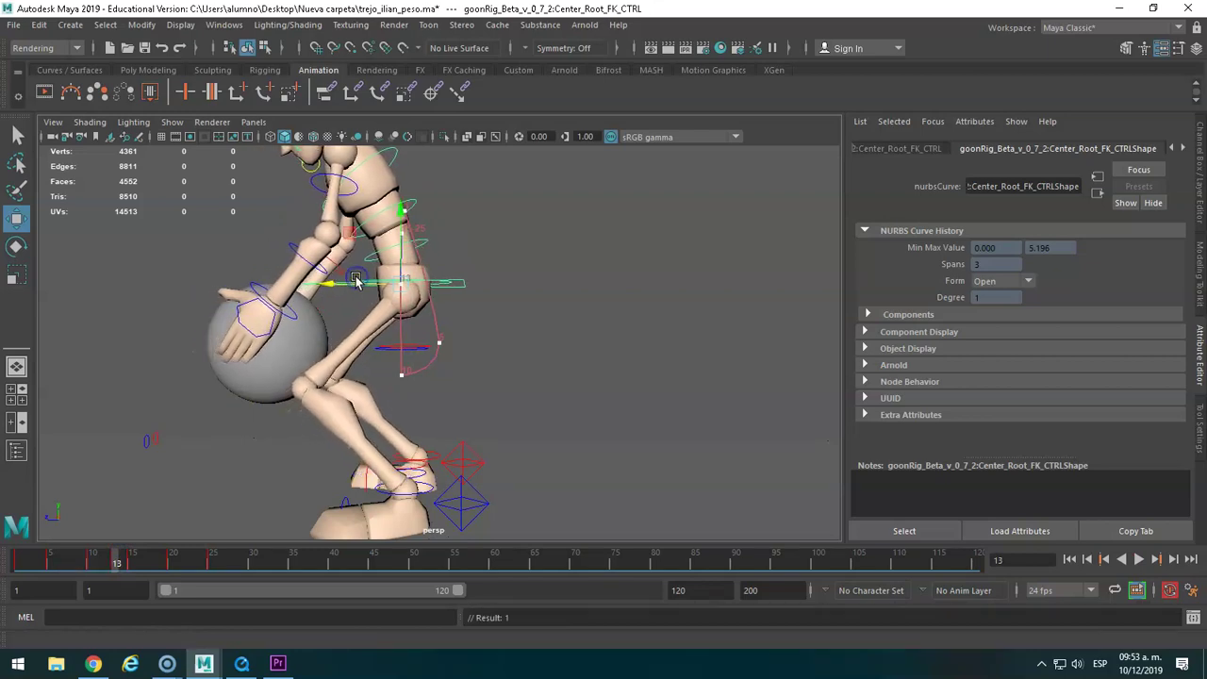
{"action": "left_click_drag", "start_coordinate": [342, 286], "coordinate": [356, 286]}
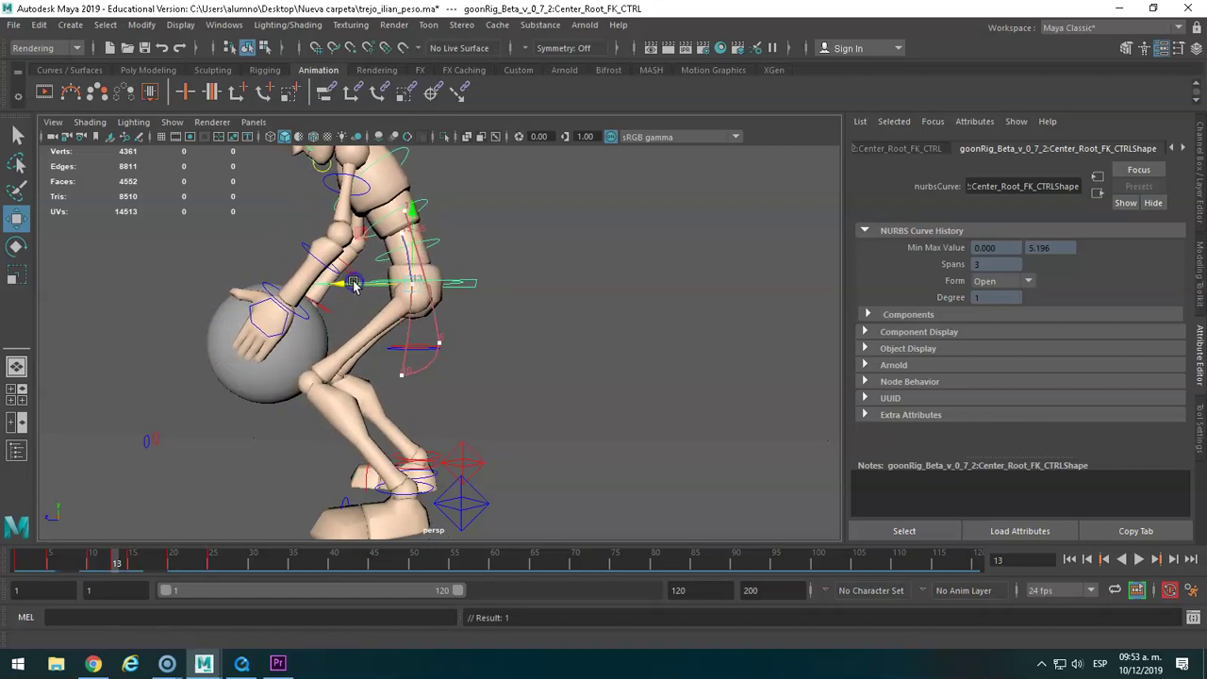
{"action": "key", "text": "alt+v"}
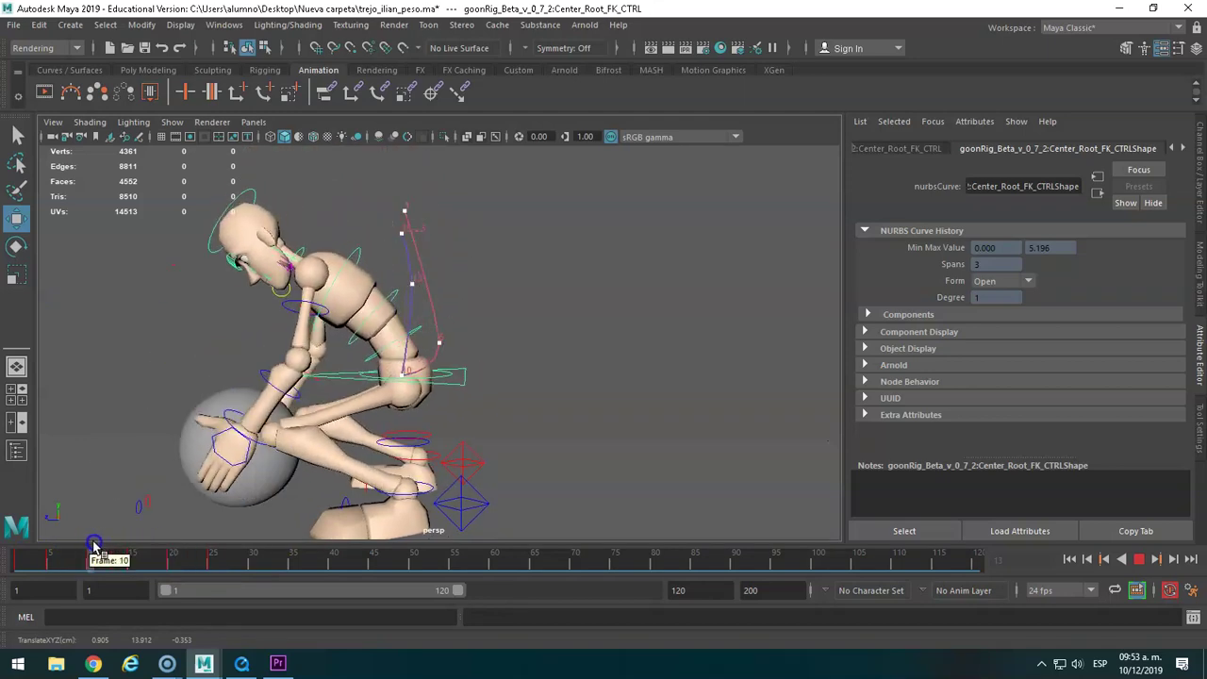
Reposition the hips at frame 12, undoing the unwanted shift, and replay.
{"action": "left_click", "coordinate": [111, 545]}
{"action": "left_click", "coordinate": [421, 394]}
{"action": "left_click_drag", "start_coordinate": [366, 332], "coordinate": [364, 330]}
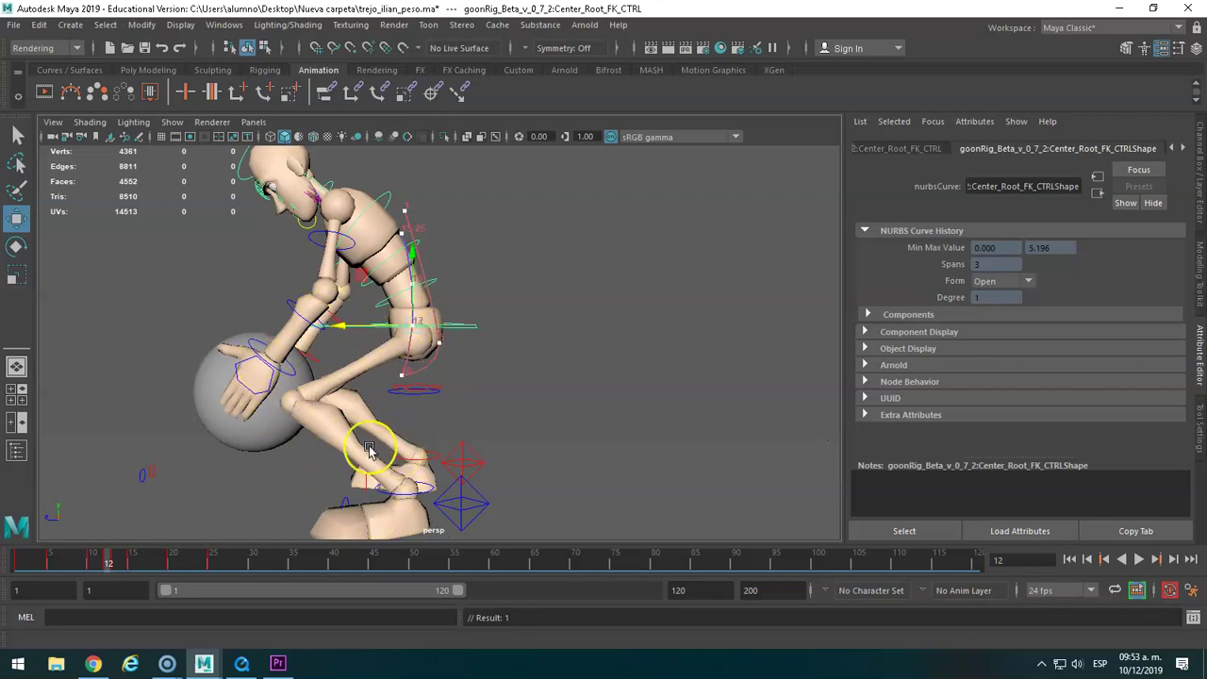
{"action": "mouse_move", "coordinate": [384, 334]}
{"action": "left_mouse_down"}
{"action": "mouse_move", "coordinate": [244, 328]}
{"action": "mouse_move", "coordinate": [422, 319]}
{"action": "mouse_move", "coordinate": [386, 313]}
{"action": "left_mouse_up"}
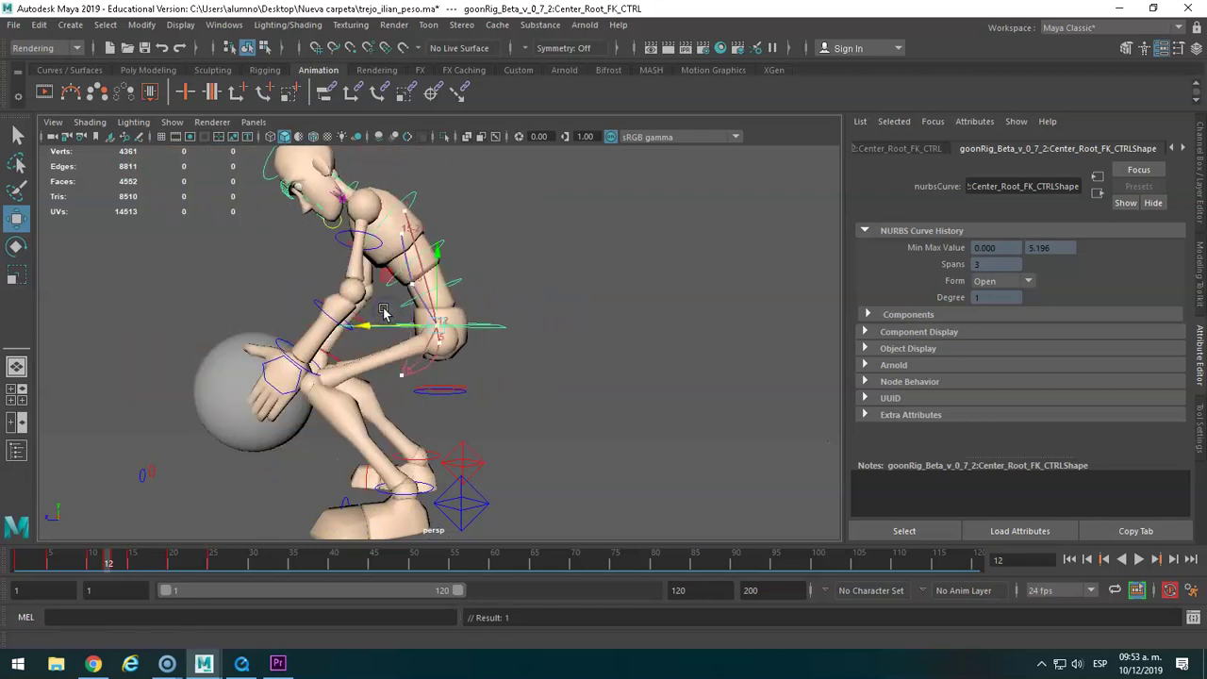
{"action": "key", "text": "ctrl+z"}
{"action": "key", "text": "alt+v"}
{"action": "mouse_move", "coordinate": [57, 545]}
{"action": "left_mouse_down"}
{"action": "mouse_move", "coordinate": [213, 549]}
{"action": "mouse_move", "coordinate": [91, 557]}
{"action": "mouse_move", "coordinate": [173, 564]}
{"action": "left_mouse_up"}
Tilt the head at frame 20 and straighten the upper body at frame 25, then play back.
{"action": "key", "text": "w"}
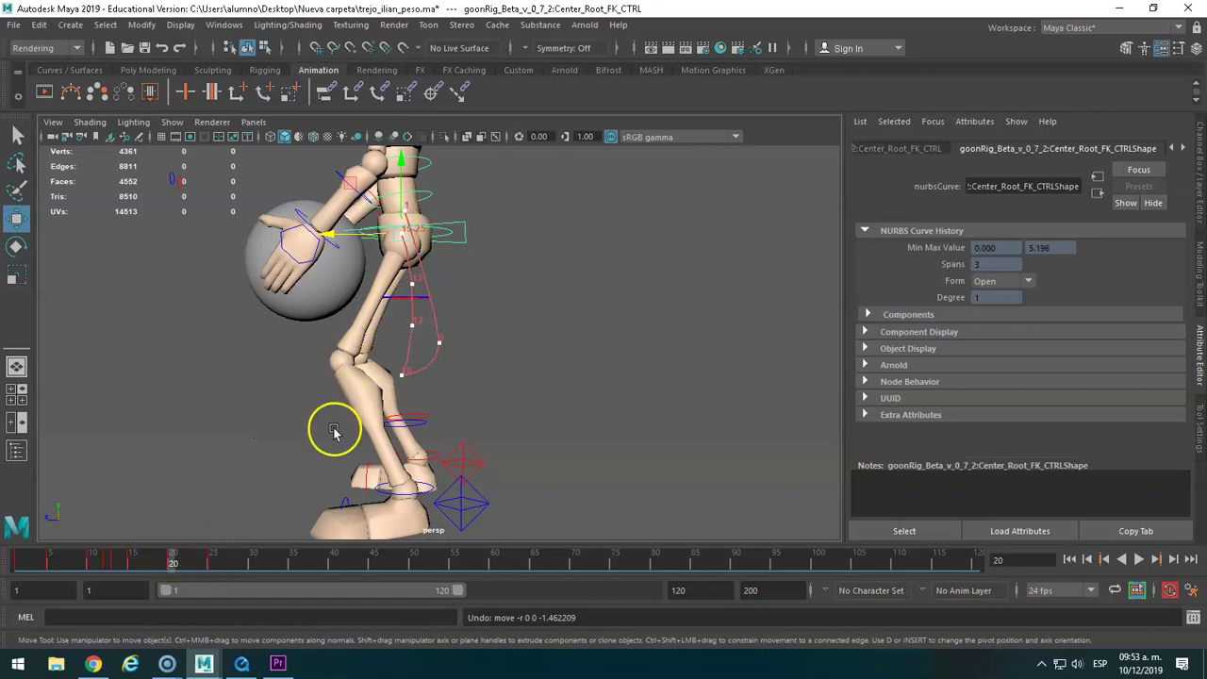
{"action": "mouse_move", "coordinate": [396, 165]}
{"action": "left_mouse_down"}
{"action": "mouse_move", "coordinate": [401, 176]}
{"action": "mouse_move", "coordinate": [399, 154]}
{"action": "left_mouse_up"}
{"action": "left_click_drag", "start_coordinate": [183, 561], "coordinate": [213, 560]}
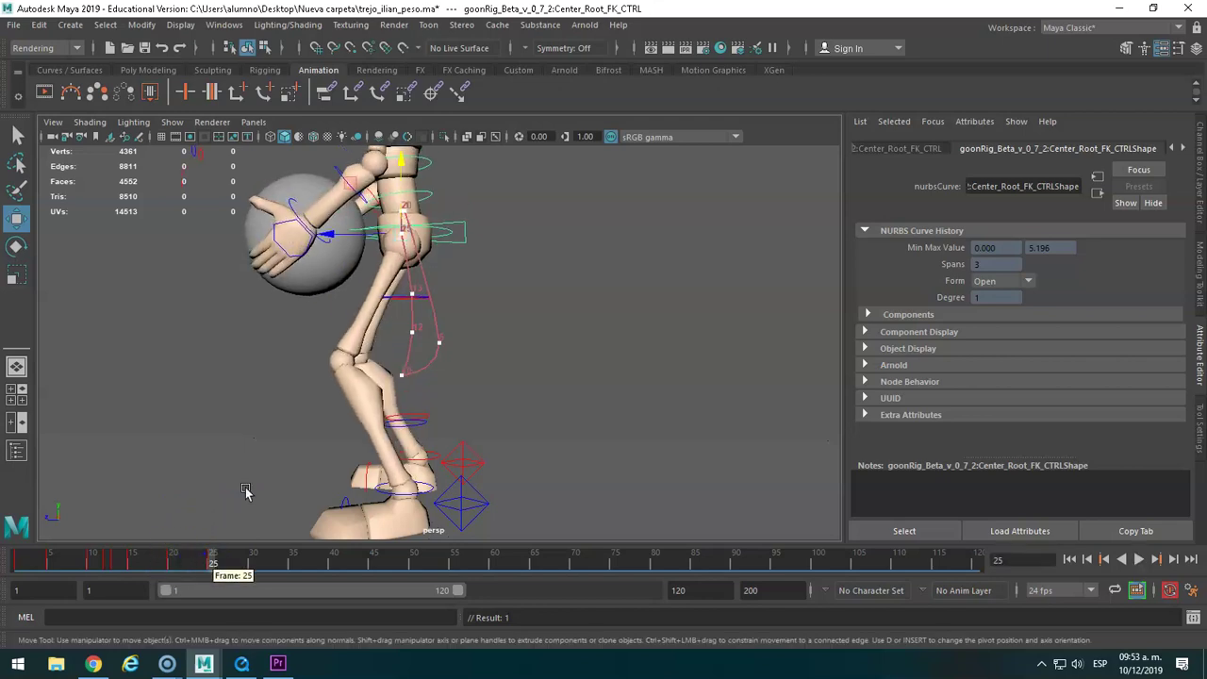
{"action": "left_click_drag", "start_coordinate": [403, 162], "coordinate": [403, 143]}
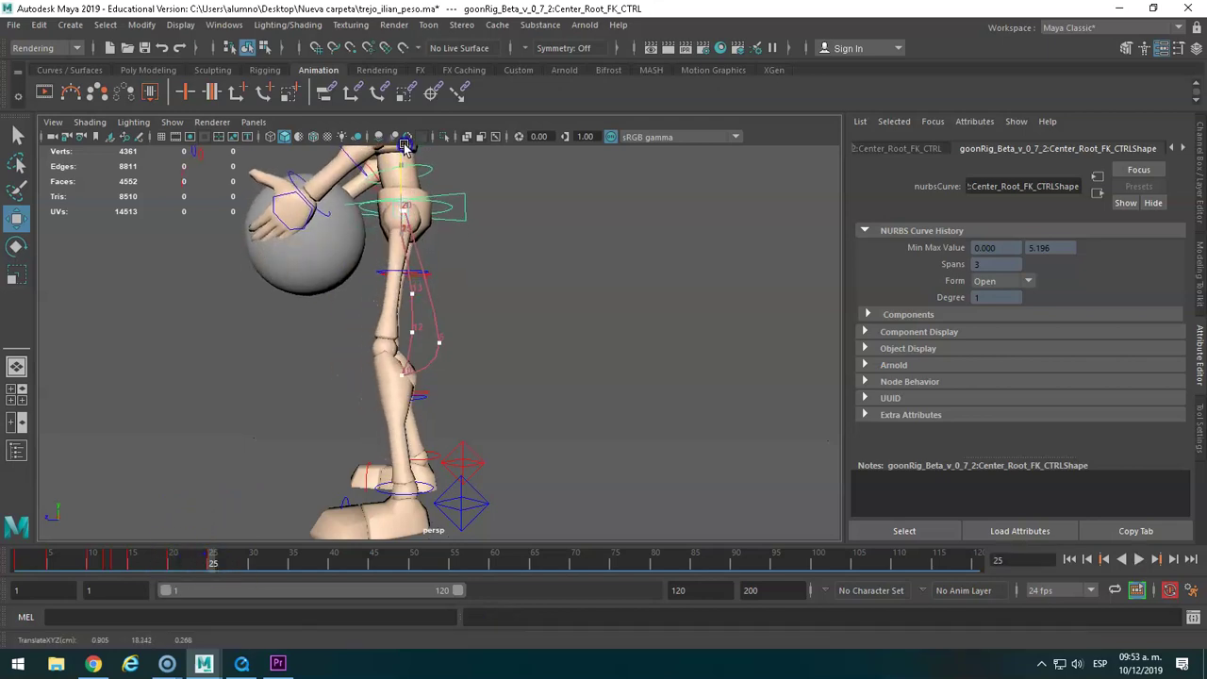
{"action": "left_click", "coordinate": [370, 207]}
{"action": "left_click_drag", "start_coordinate": [370, 208], "coordinate": [351, 202]}
{"action": "mouse_move", "coordinate": [403, 390]}
{"action": "left_mouse_down", "text": "alt"}
{"action": "mouse_move", "coordinate": [614, 369]}
{"action": "mouse_move", "coordinate": [830, 394]}
{"action": "mouse_move", "coordinate": [324, 374]}
{"action": "mouse_move", "coordinate": [623, 377]}
{"action": "mouse_move", "coordinate": [598, 377]}
{"action": "left_mouse_up", "text": "alt"}
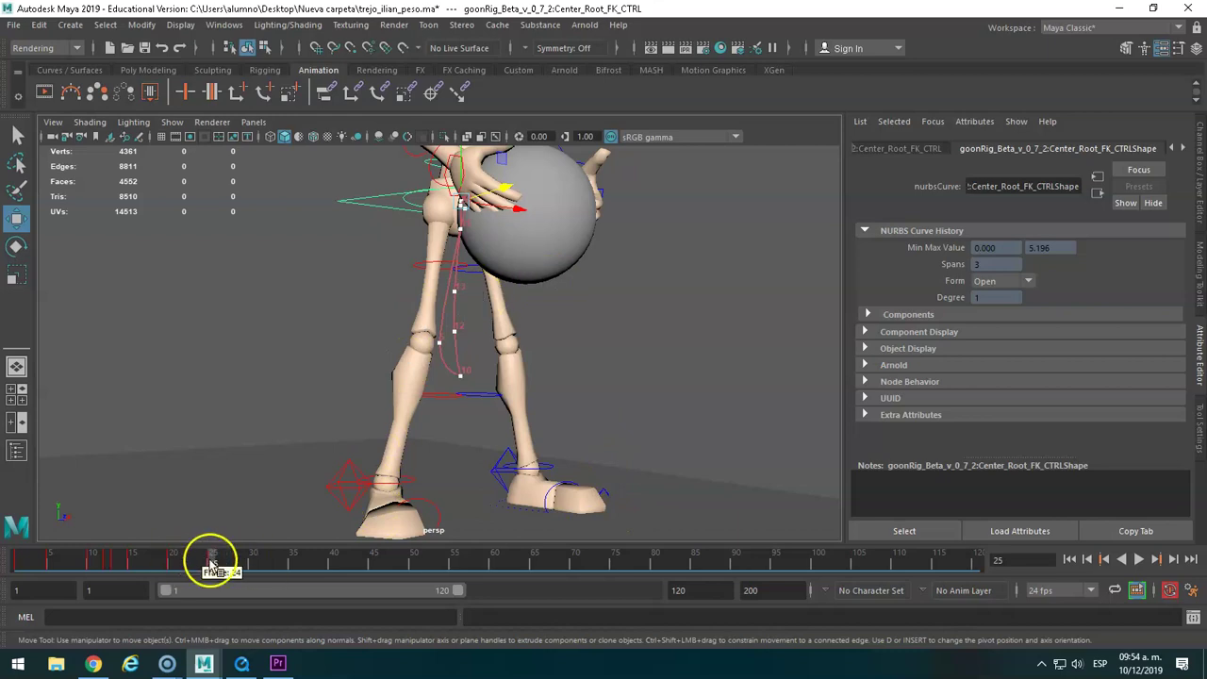
{"action": "key", "text": "alt+v"}
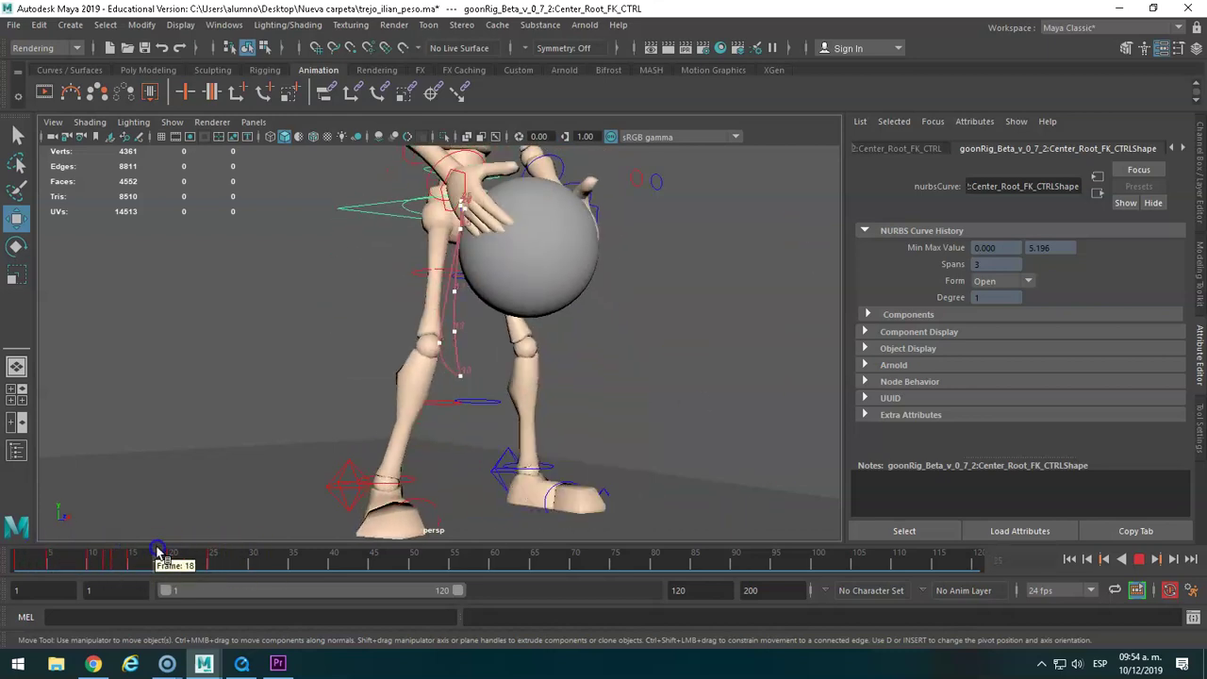
Stop on frame 25 and Increment and Save the scene as trejo_ilian_peso.0001.ma.
{"action": "left_click", "coordinate": [215, 549]}
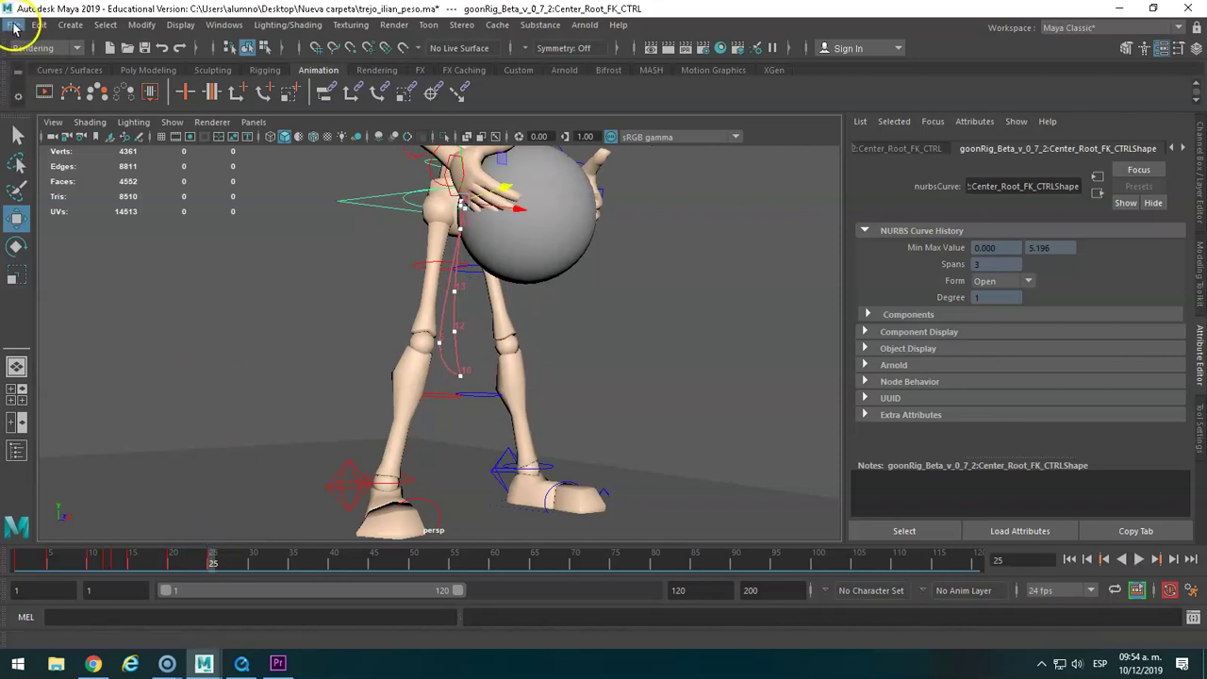
{"action": "left_click", "coordinate": [14, 25]}
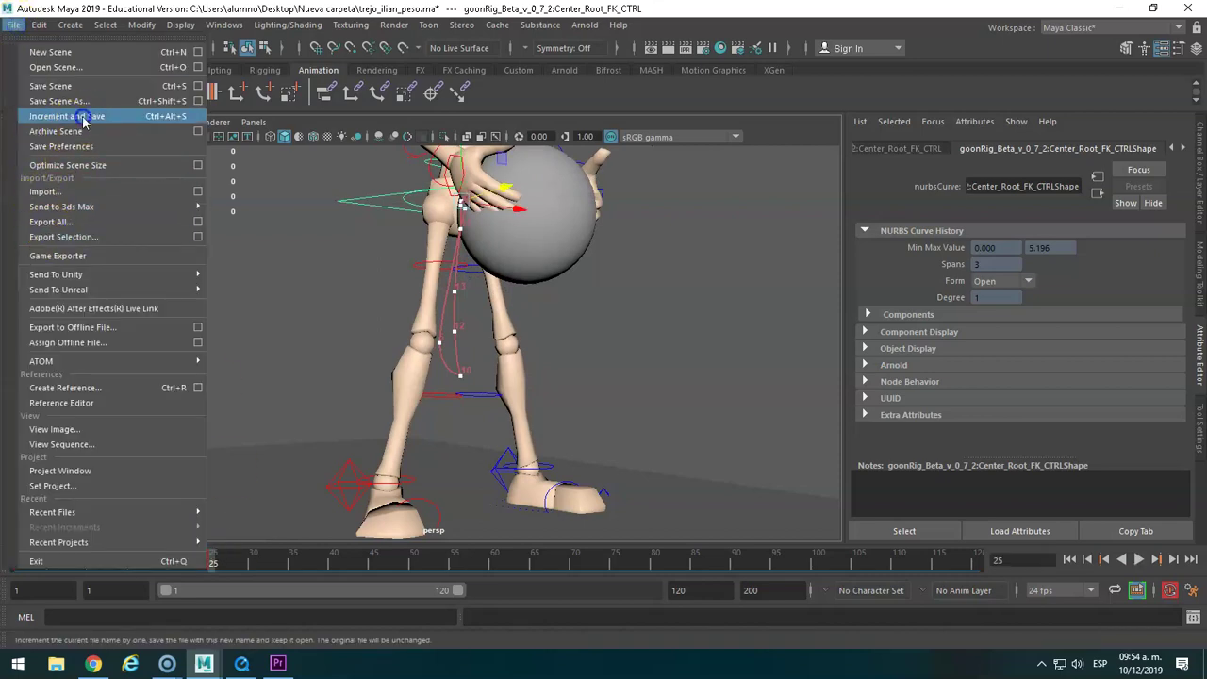
{"action": "left_click", "coordinate": [81, 116]}
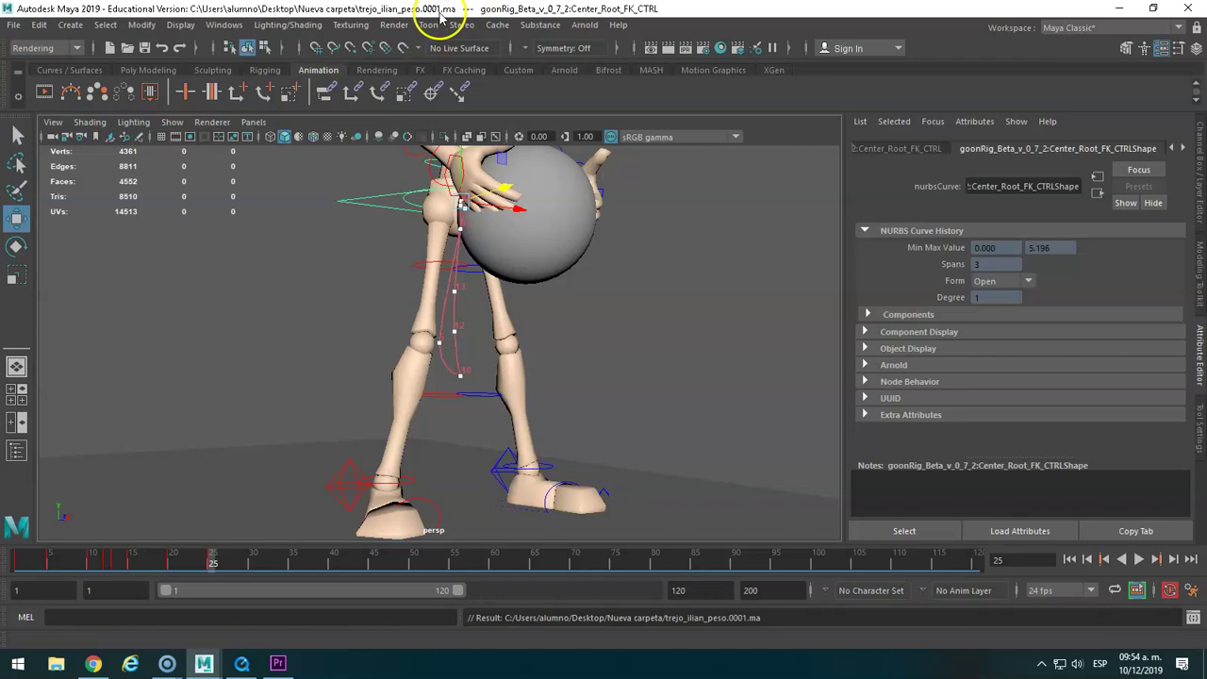
{"action": "key", "text": "alt+shift+v"}
{"action": "left_click", "coordinate": [361, 493]}
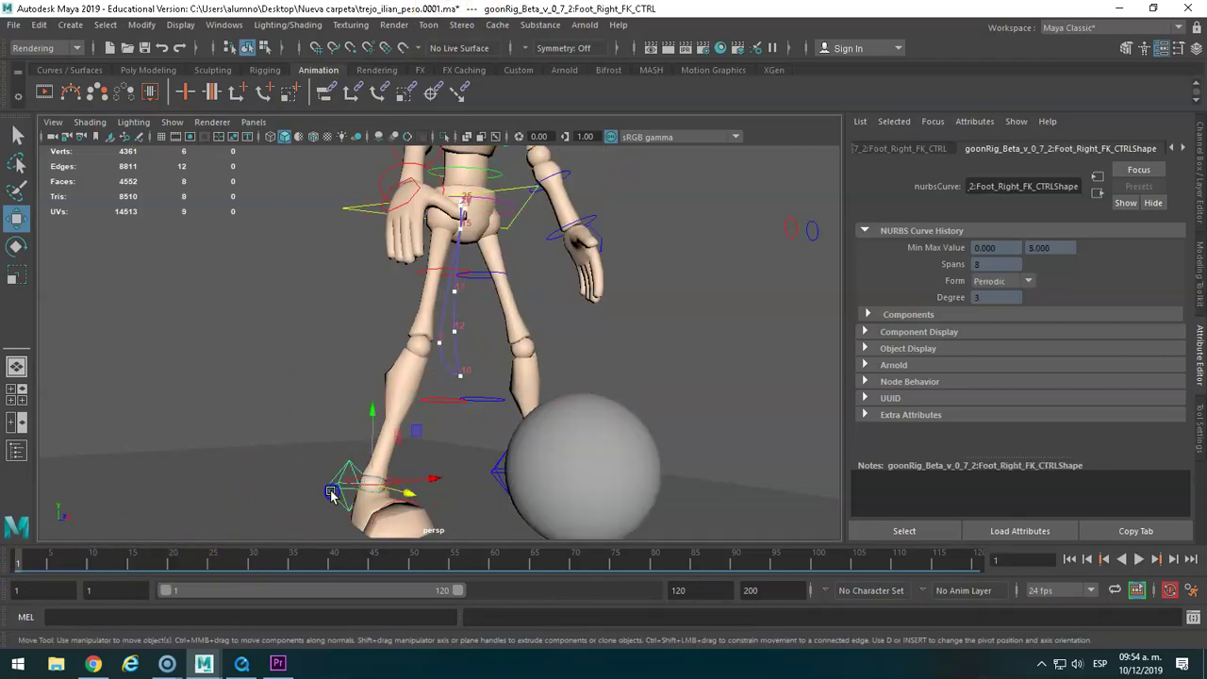
Select the right foot IK control at frame 5 and show its Channel Box values.
{"action": "mouse_move", "coordinate": [36, 560]}
{"action": "left_mouse_down"}
{"action": "mouse_move", "coordinate": [148, 558]}
{"action": "mouse_move", "coordinate": [9, 549]}
{"action": "mouse_move", "coordinate": [52, 561]}
{"action": "mouse_move", "coordinate": [19, 562]}
{"action": "left_mouse_up"}
{"action": "left_click", "coordinate": [373, 485]}
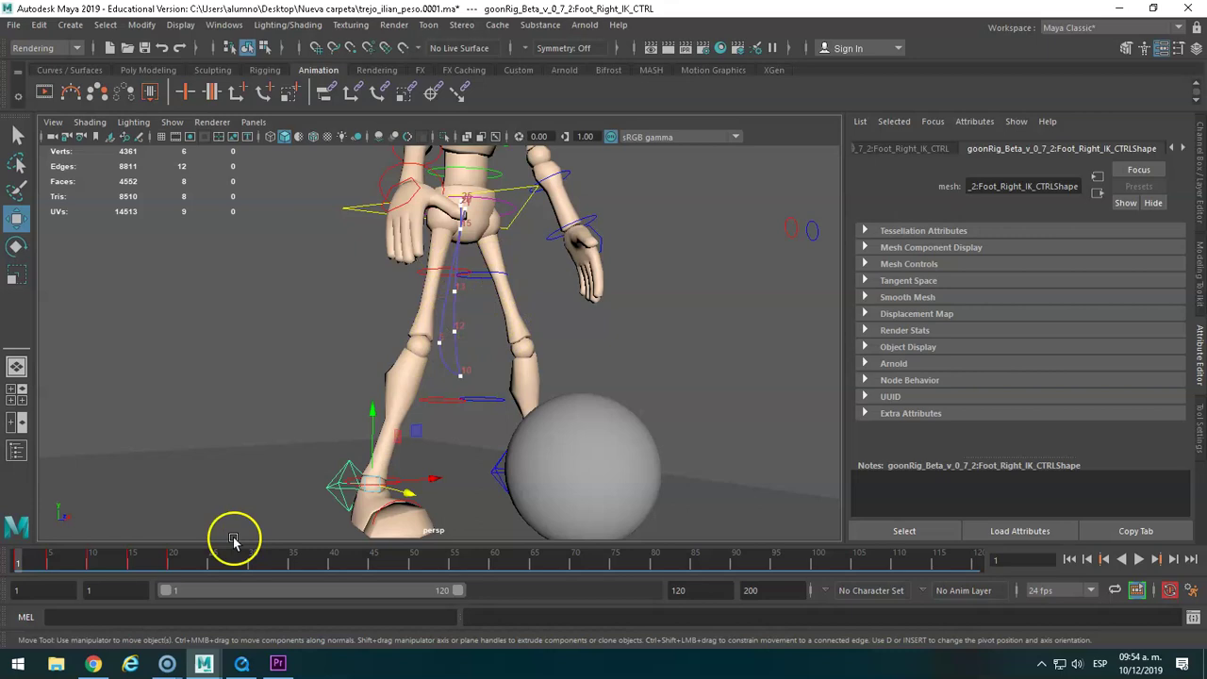
{"action": "left_click", "coordinate": [49, 562]}
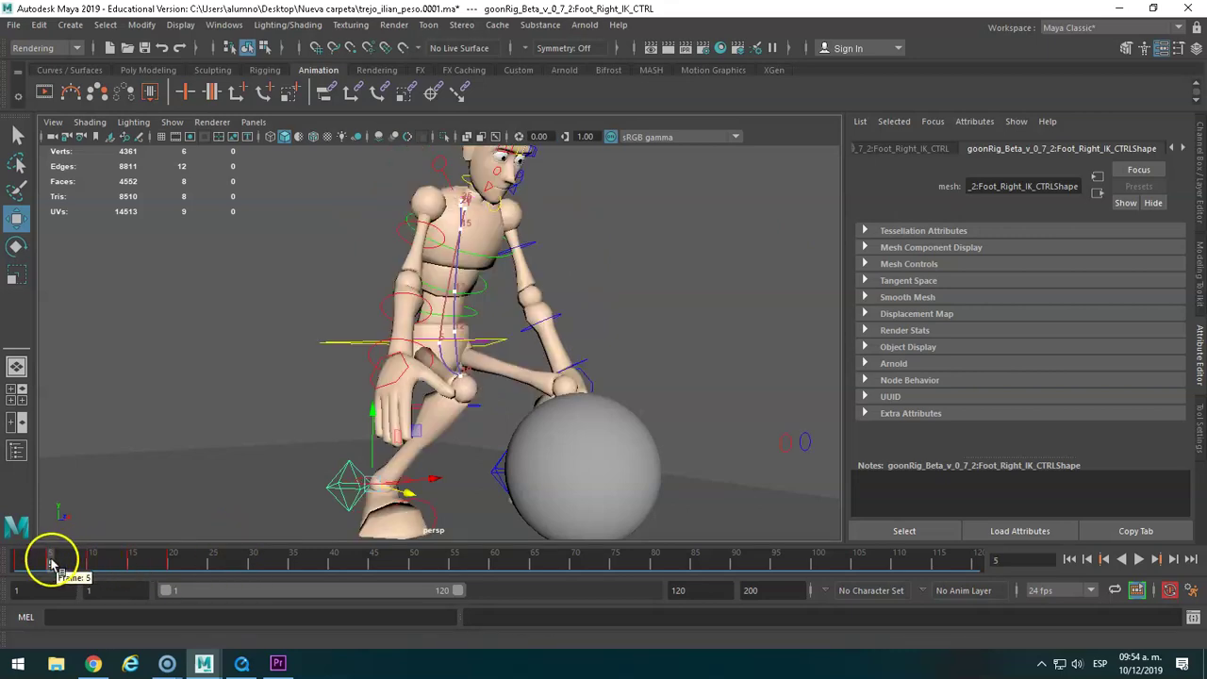
{"action": "left_click", "coordinate": [1194, 47]}
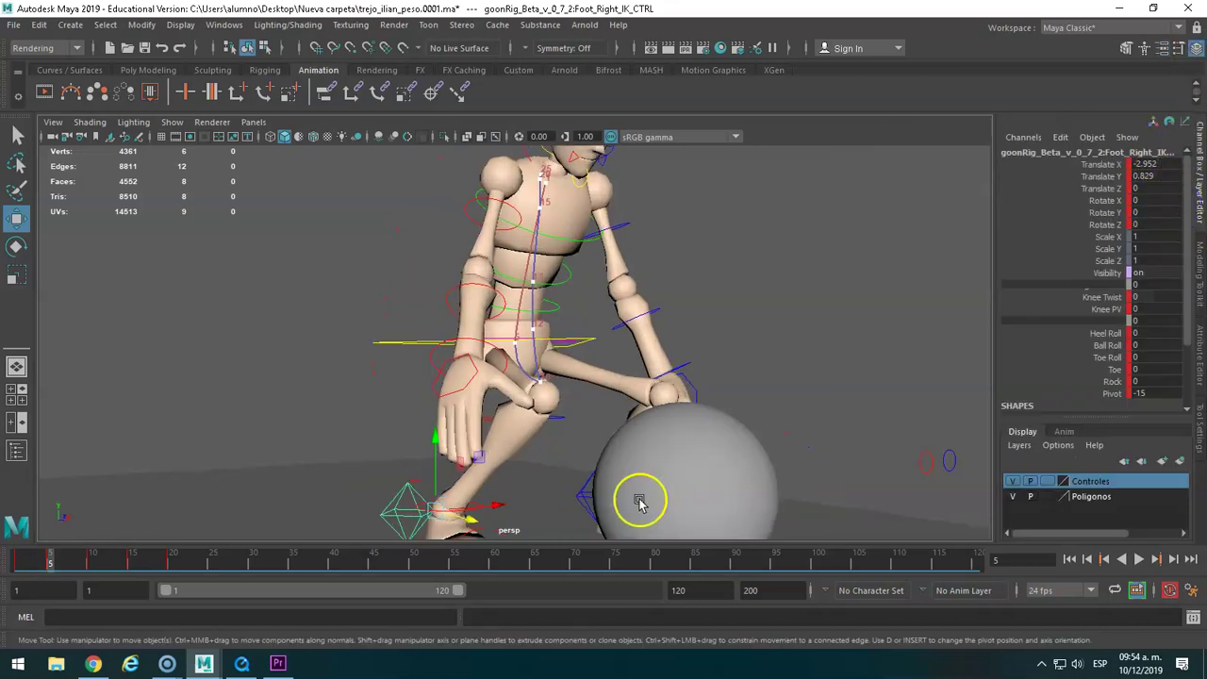
{"action": "right_click", "coordinate": [50, 564]}
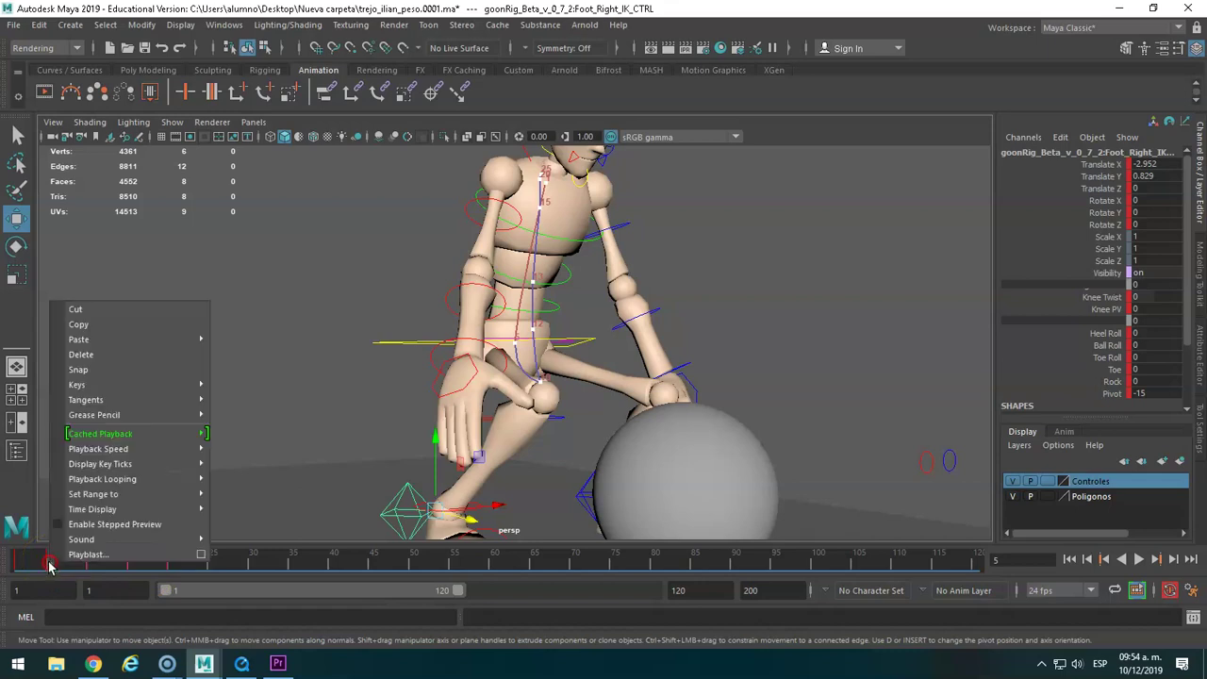
{"action": "left_click", "coordinate": [80, 328]}
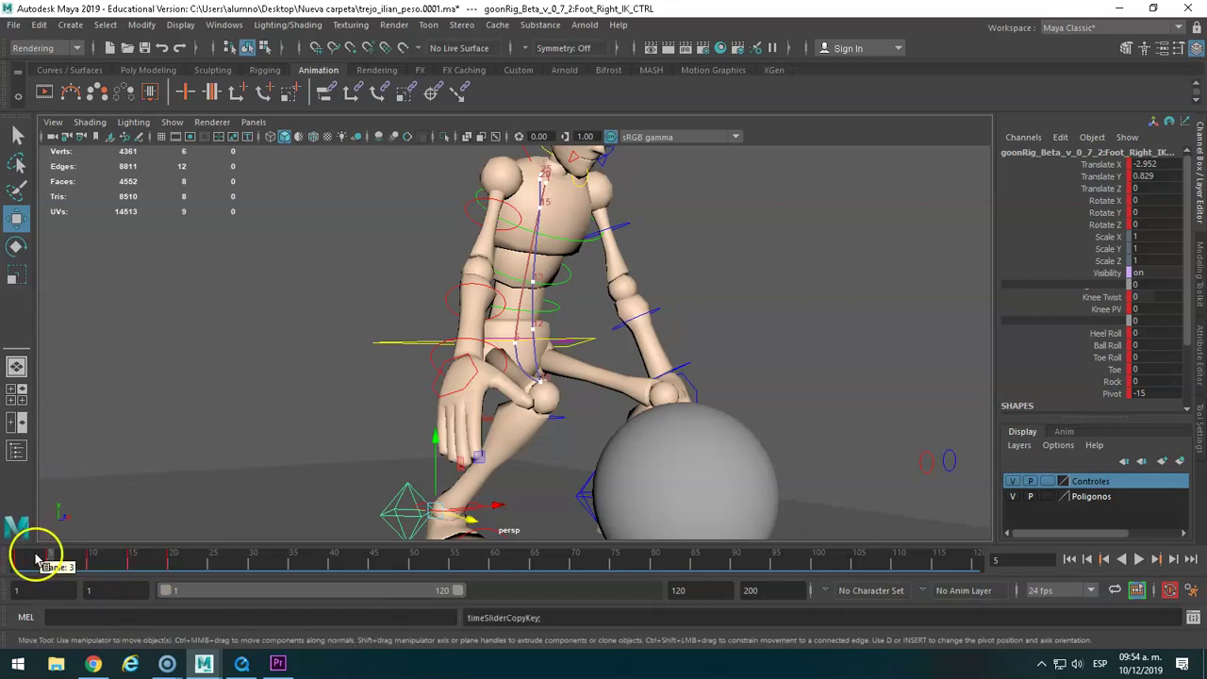
{"action": "left_click", "coordinate": [16, 563]}
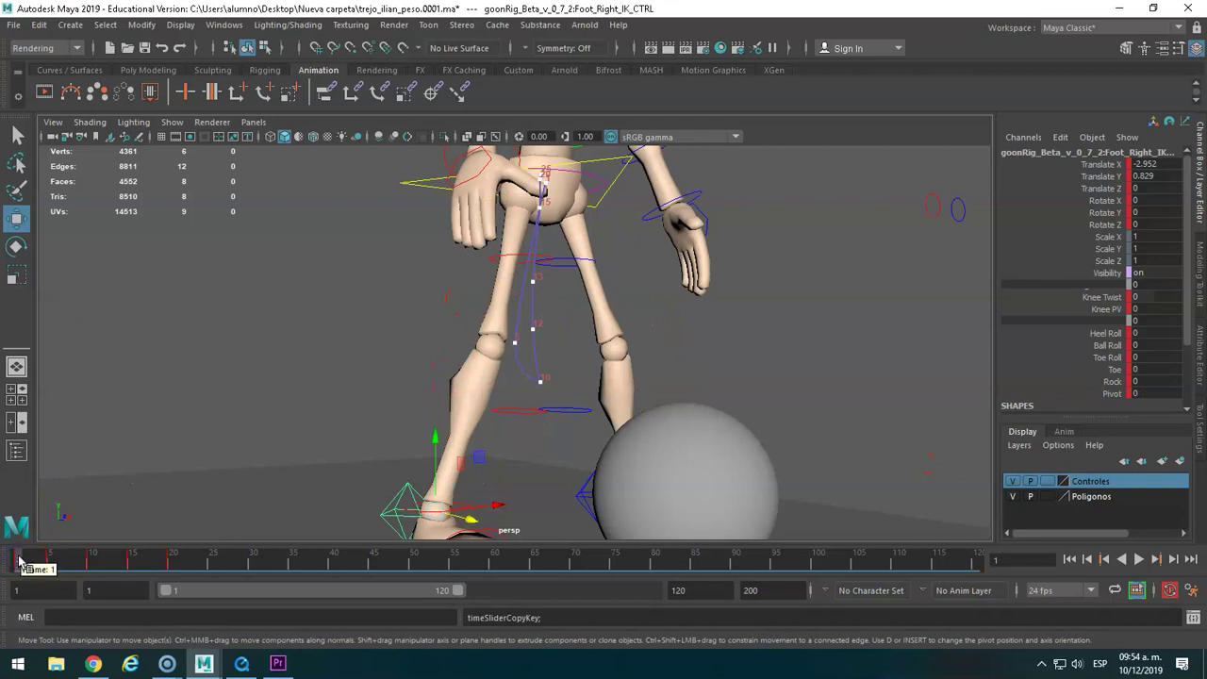
{"action": "right_click", "coordinate": [18, 564]}
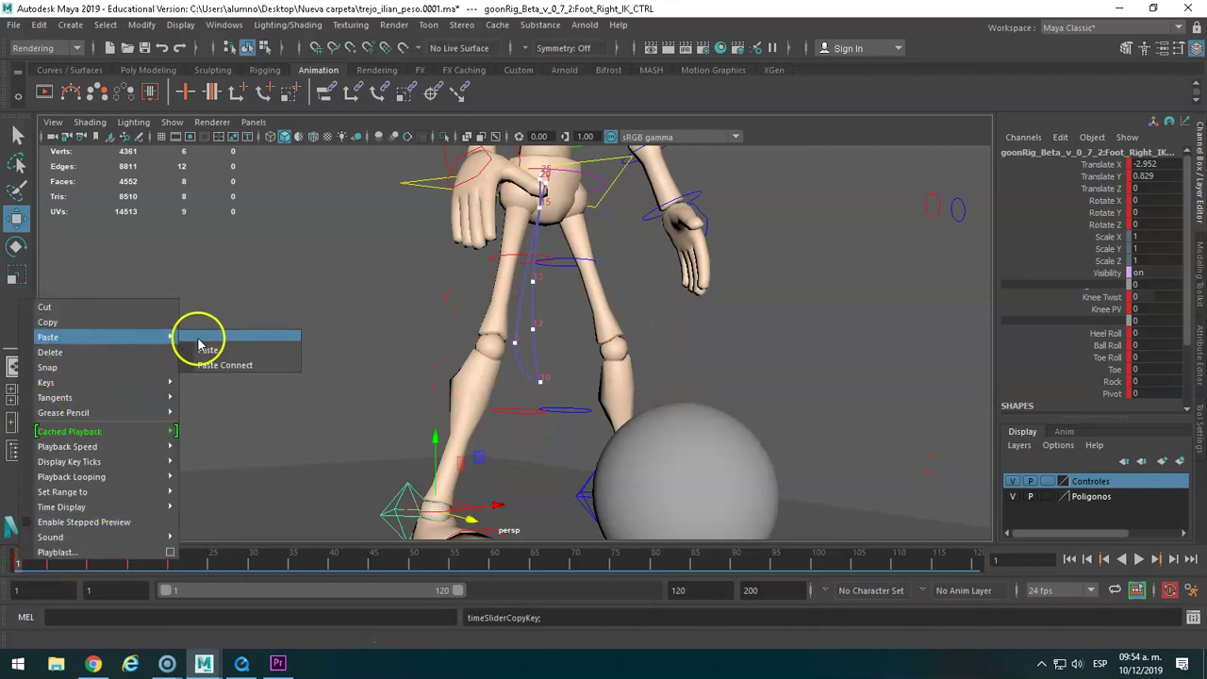
{"action": "left_click", "coordinate": [201, 347]}
{"action": "key", "text": "alt+v"}
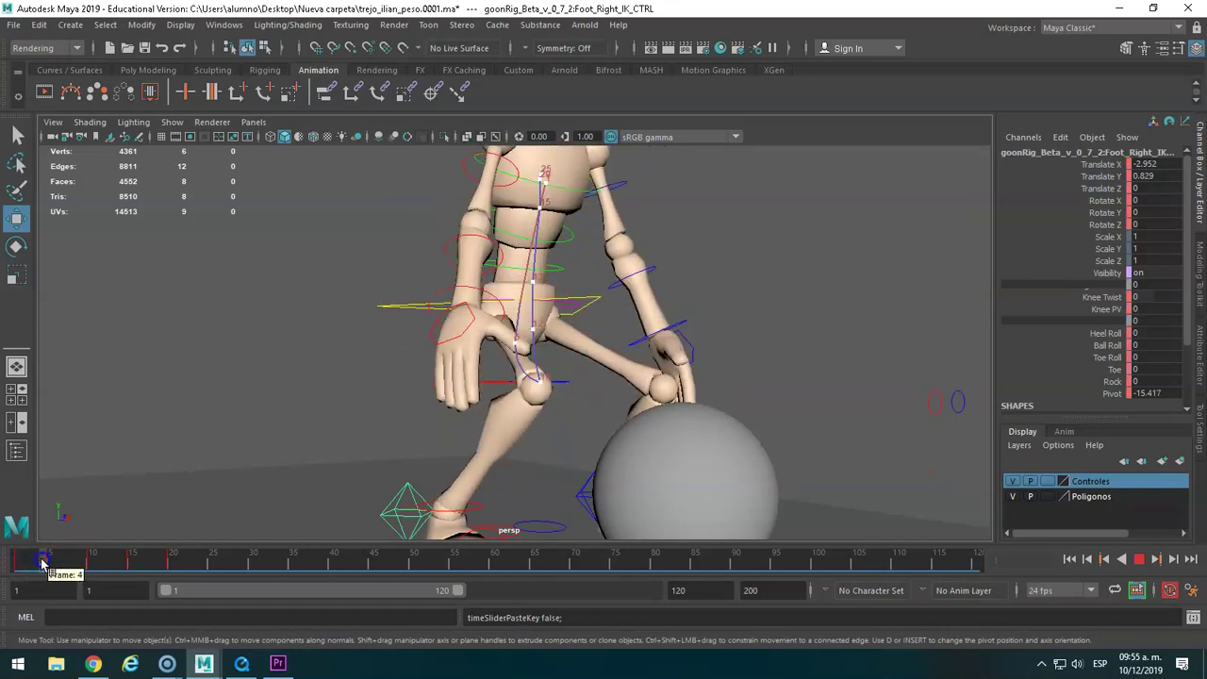
{"action": "left_click", "coordinate": [17, 560]}
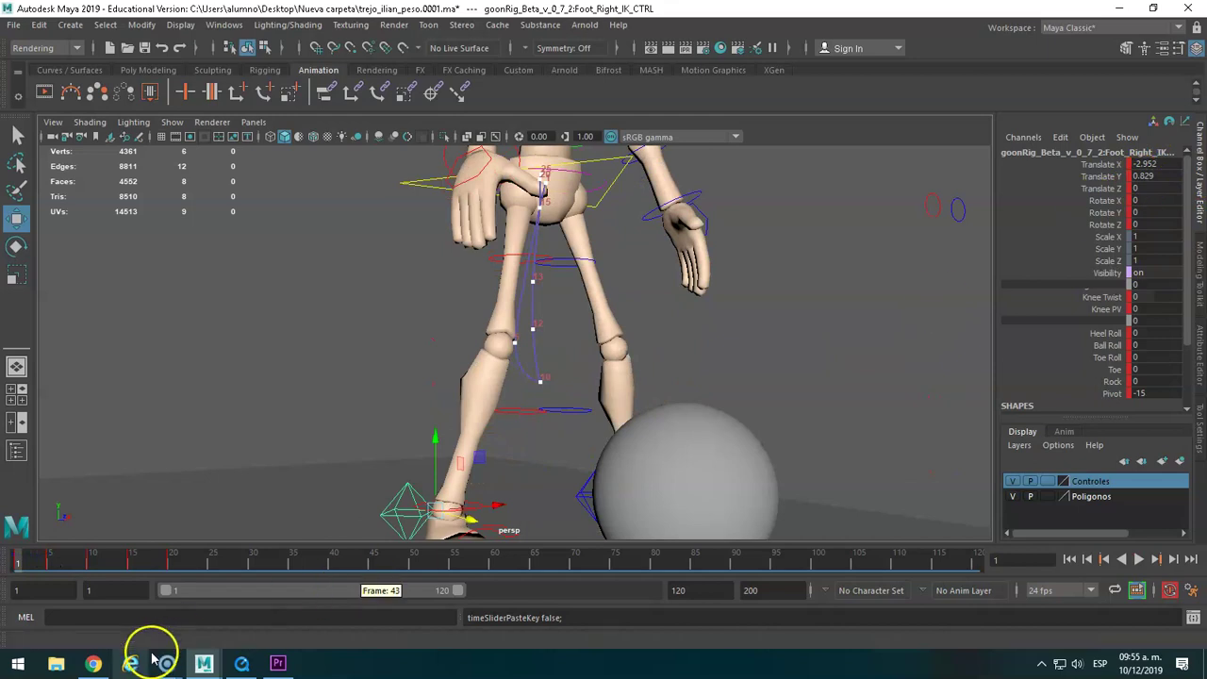
{"action": "left_click", "coordinate": [51, 563]}
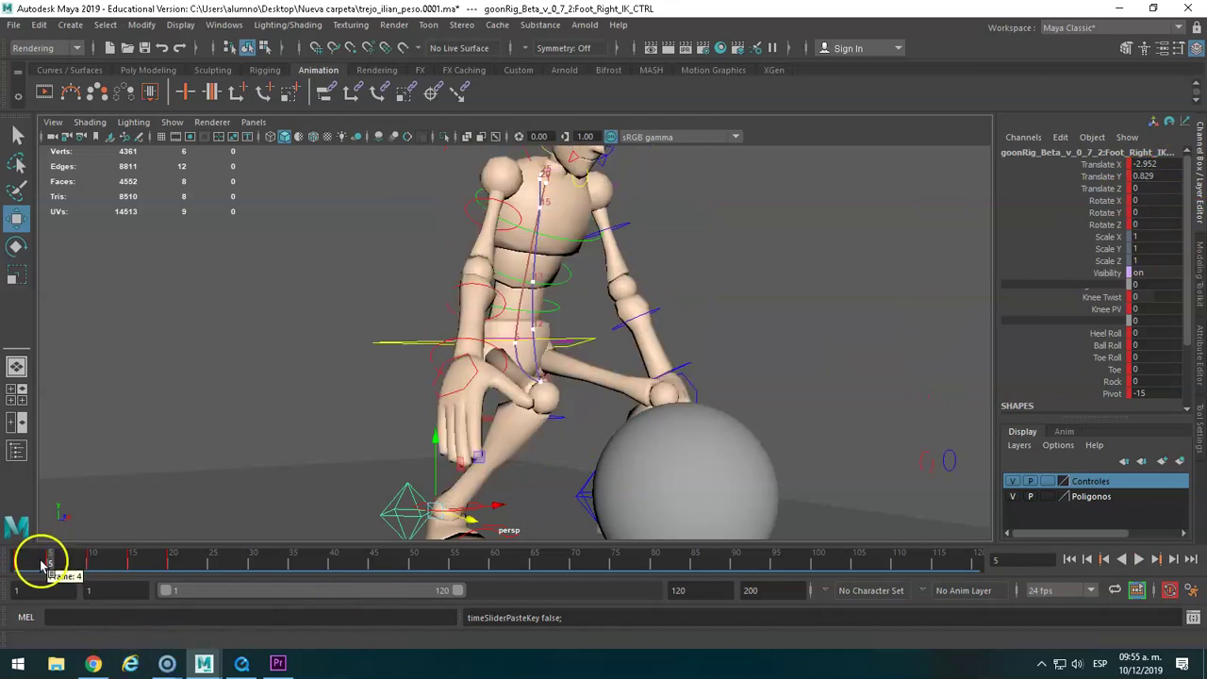
{"action": "left_click", "coordinate": [26, 562]}
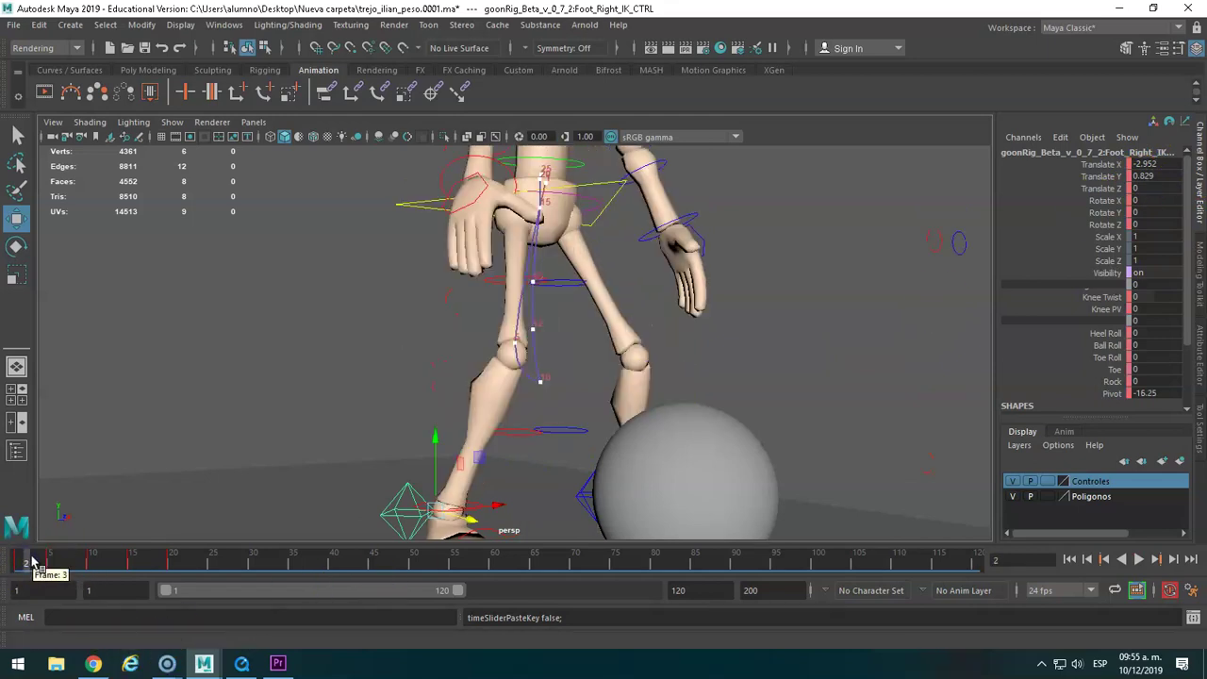
{"action": "left_click_drag", "start_coordinate": [28, 563], "coordinate": [27, 563]}
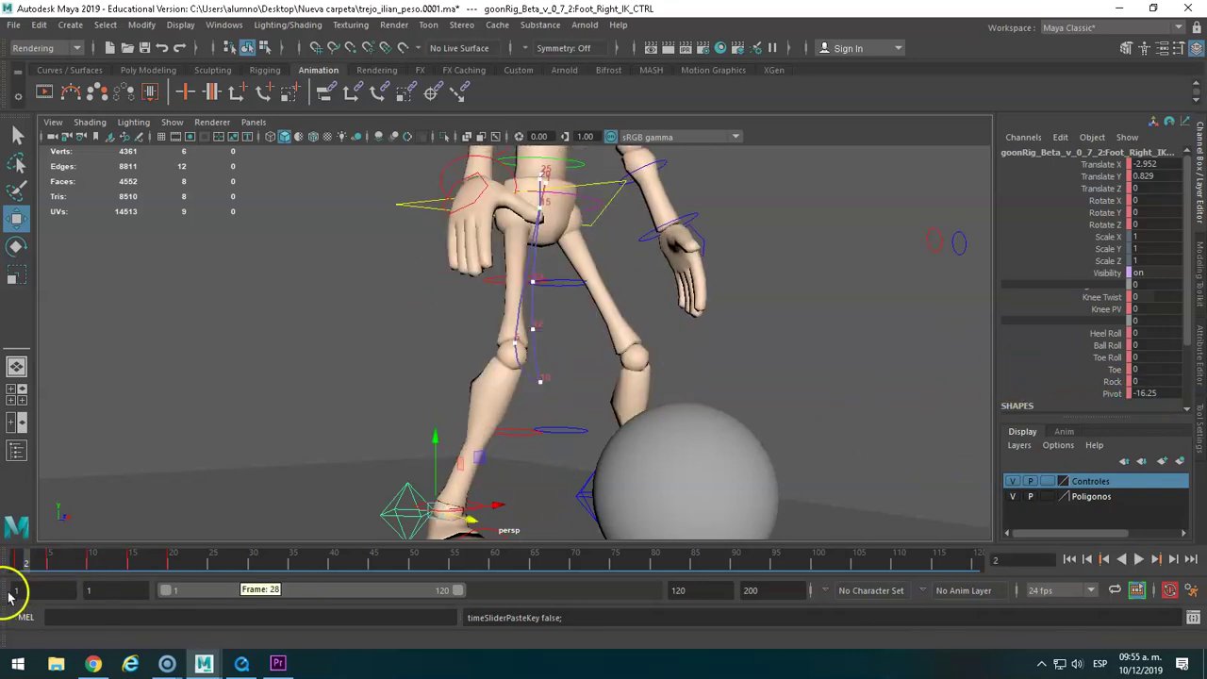
{"action": "left_click", "coordinate": [17, 563]}
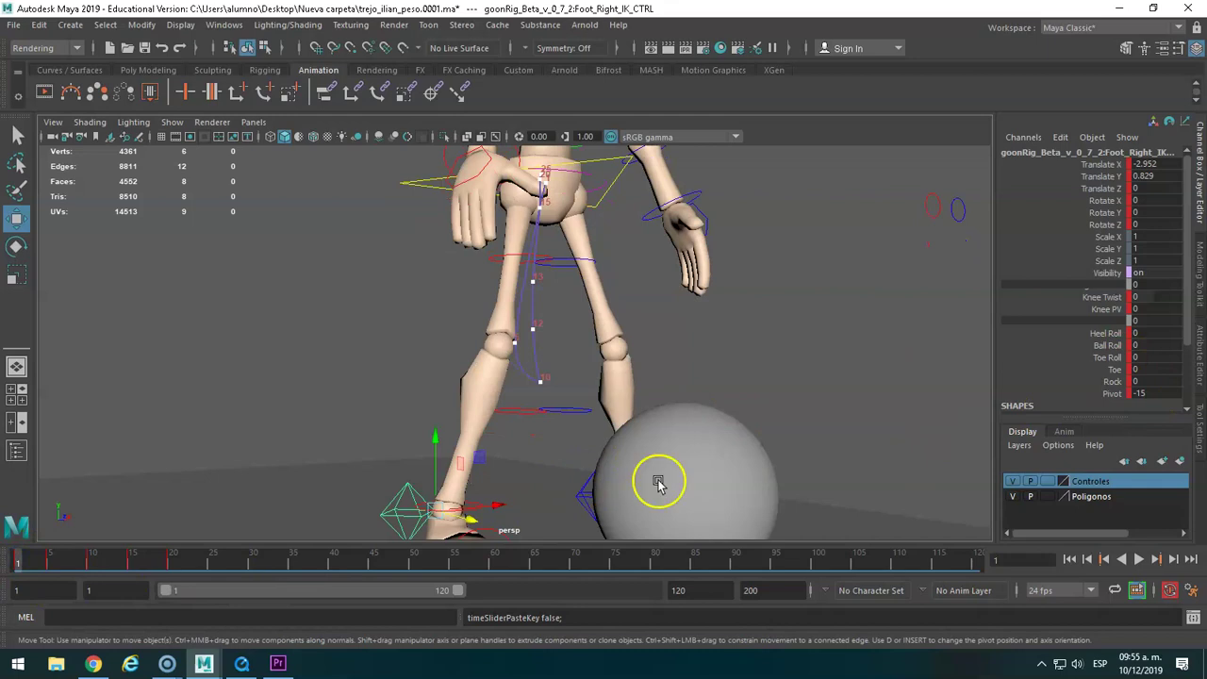
Set the right foot's Pivot to 0, nudge the foot up and right, and key it.
{"action": "left_click_drag", "start_coordinate": [1190, 341], "coordinate": [1192, 363]}
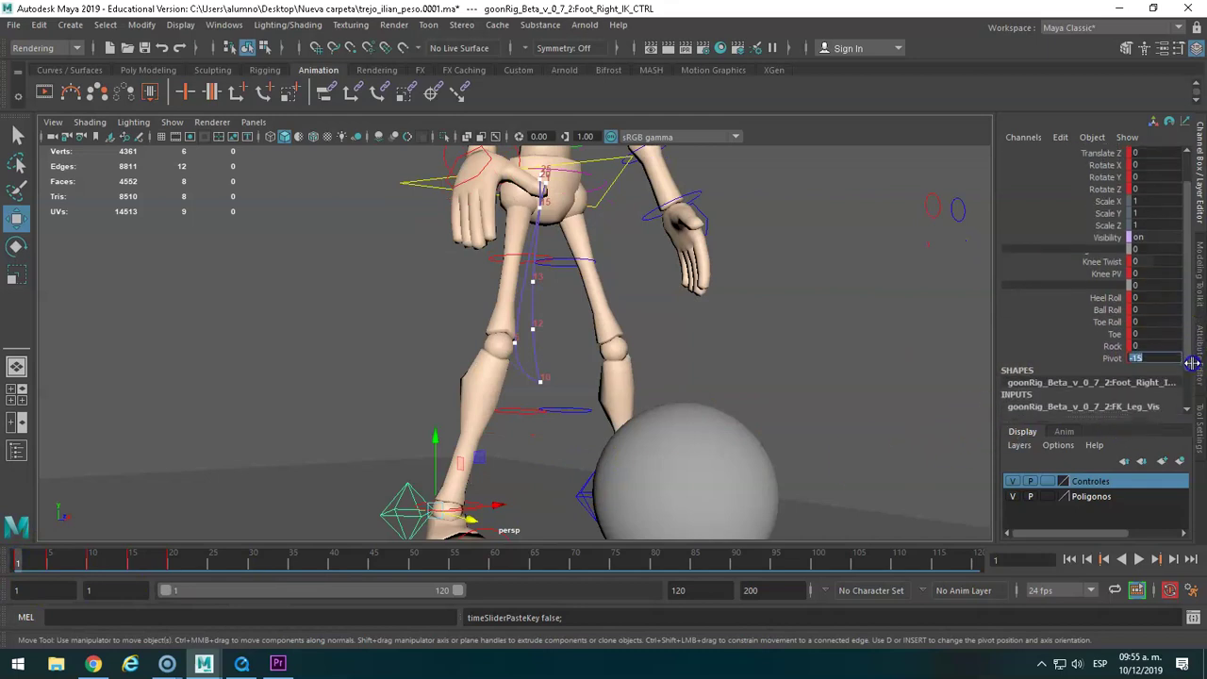
{"action": "type", "text": "0"}
{"action": "key", "text": "Return"}
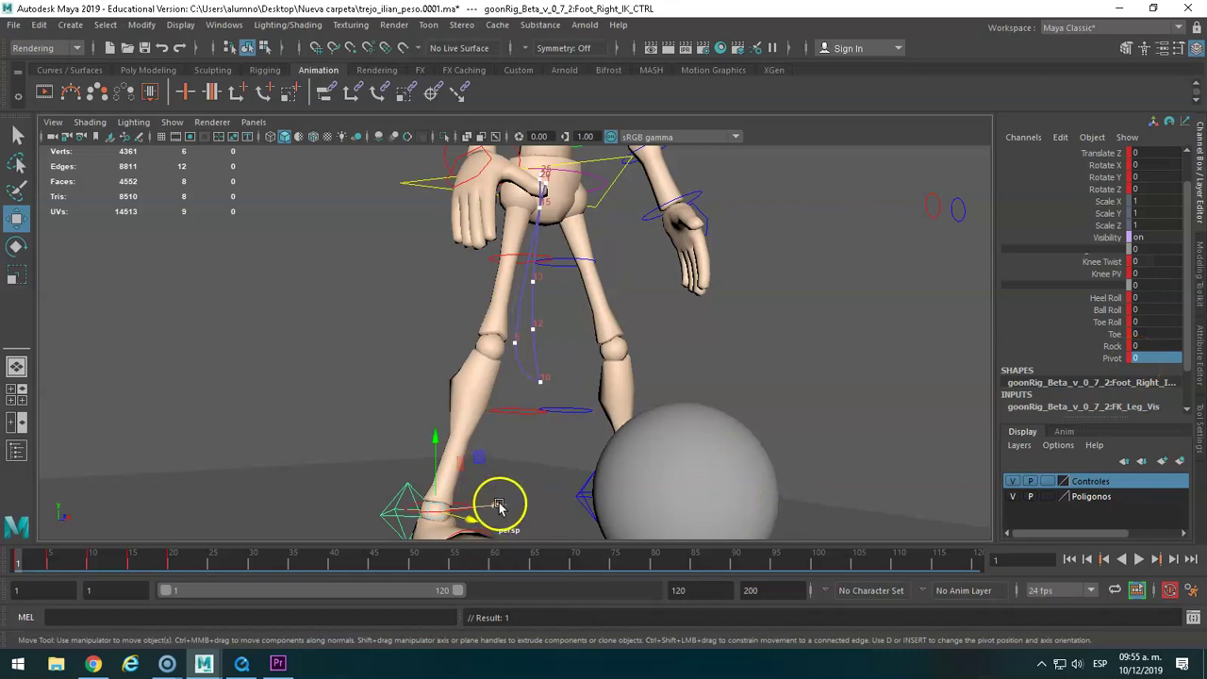
{"action": "left_click_drag", "start_coordinate": [485, 512], "coordinate": [505, 503]}
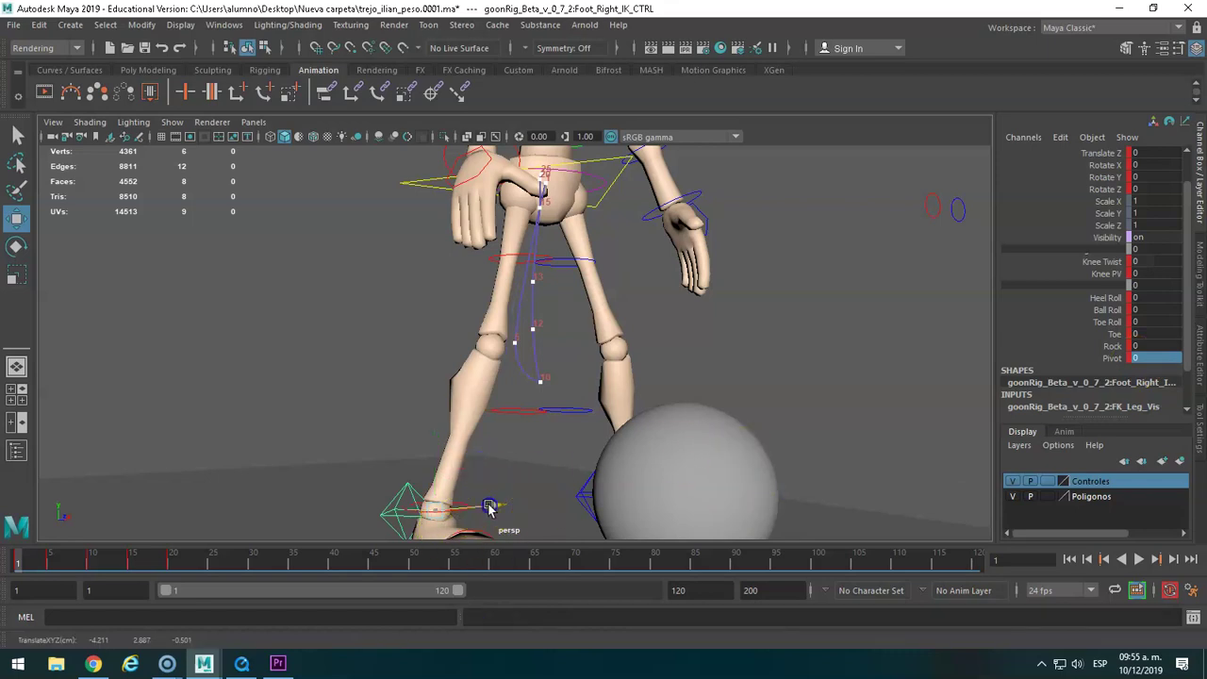
{"action": "key", "text": "s"}
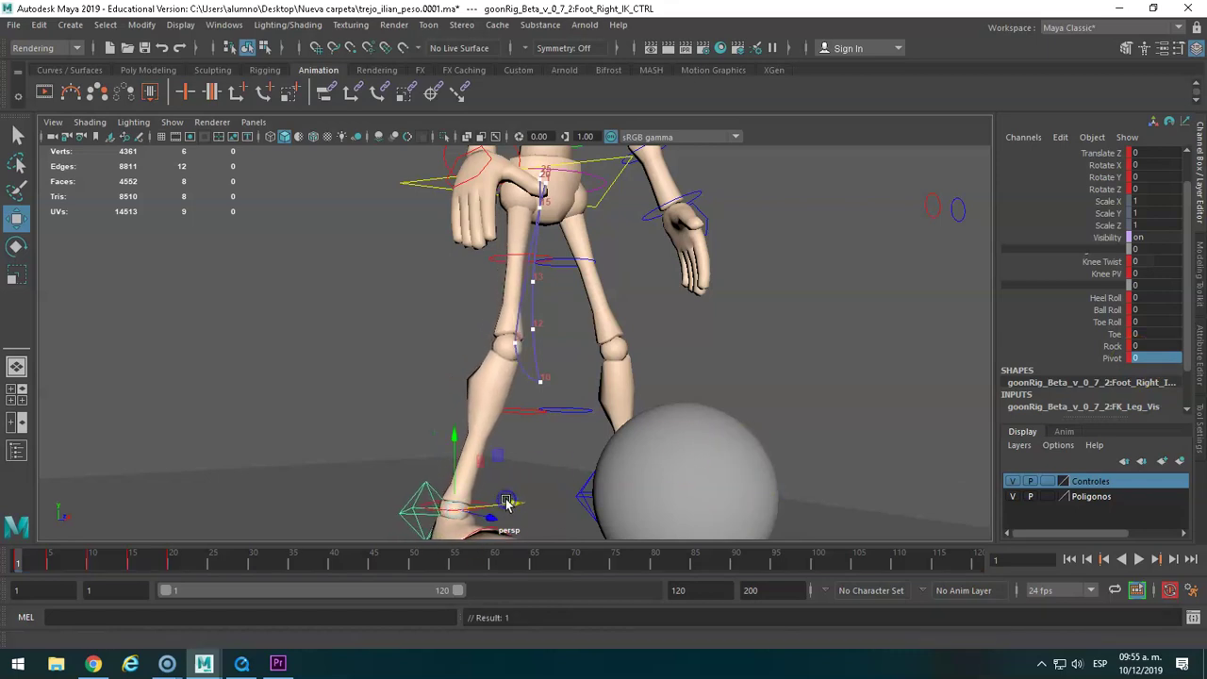
Copy the frame-1 key onto frame 5 and preview the motion between frames 1 and 5.
{"action": "right_click", "coordinate": [19, 562]}
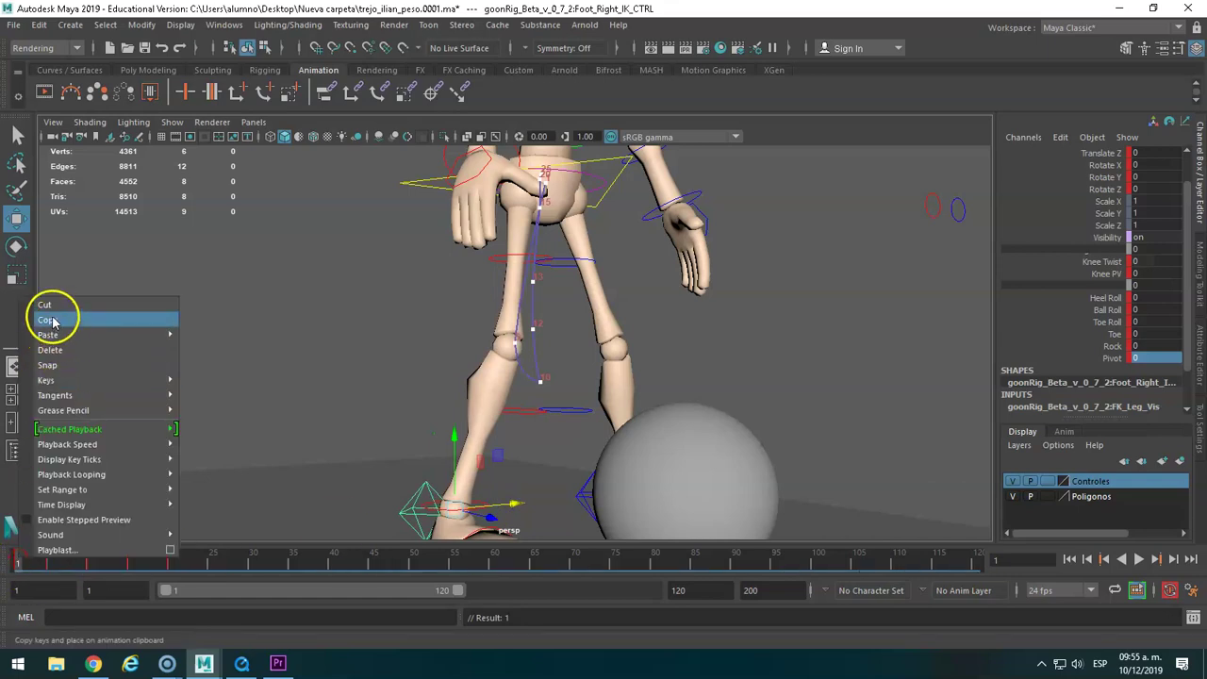
{"action": "left_click", "coordinate": [51, 320]}
{"action": "left_click", "coordinate": [50, 558]}
{"action": "right_click", "coordinate": [52, 558]}
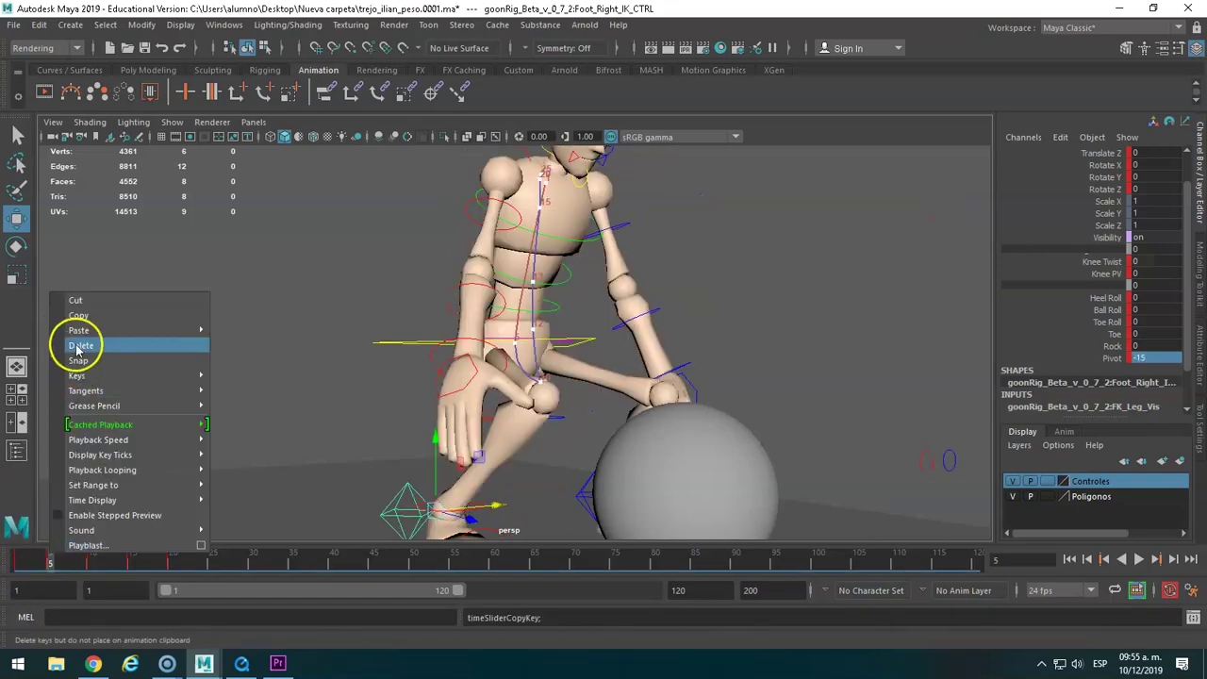
{"action": "left_click", "coordinate": [234, 344]}
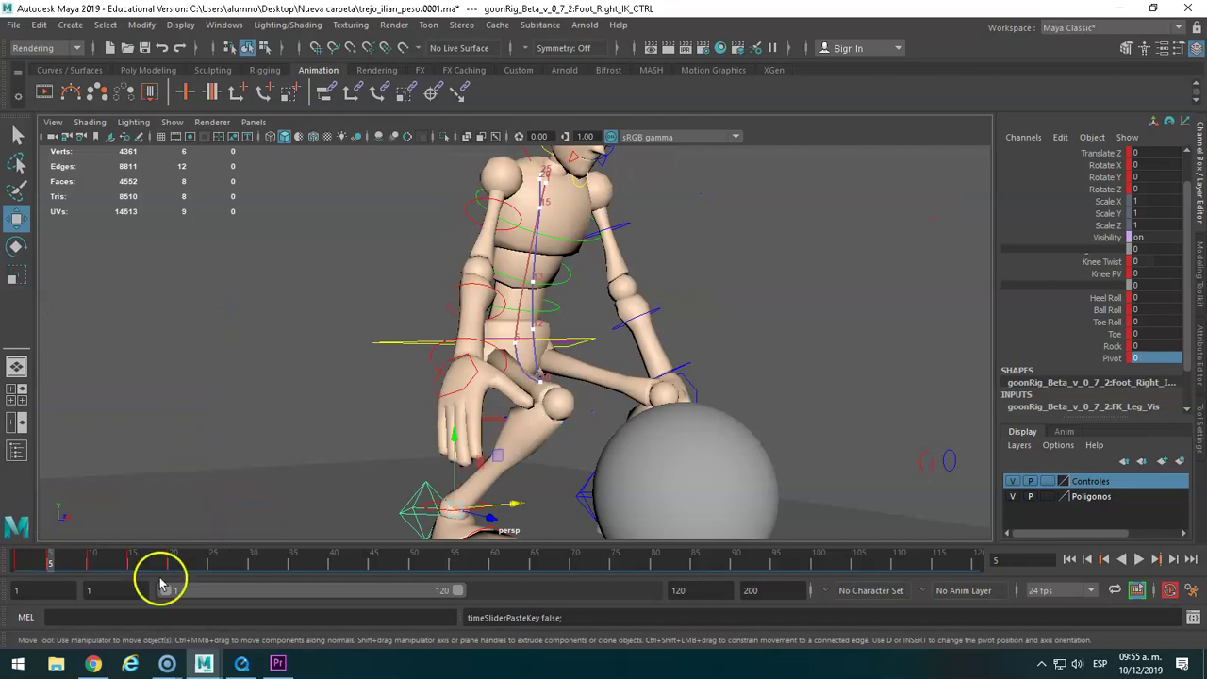
{"action": "left_click", "coordinate": [16, 562]}
{"action": "left_click_drag", "start_coordinate": [16, 562], "coordinate": [50, 556]}
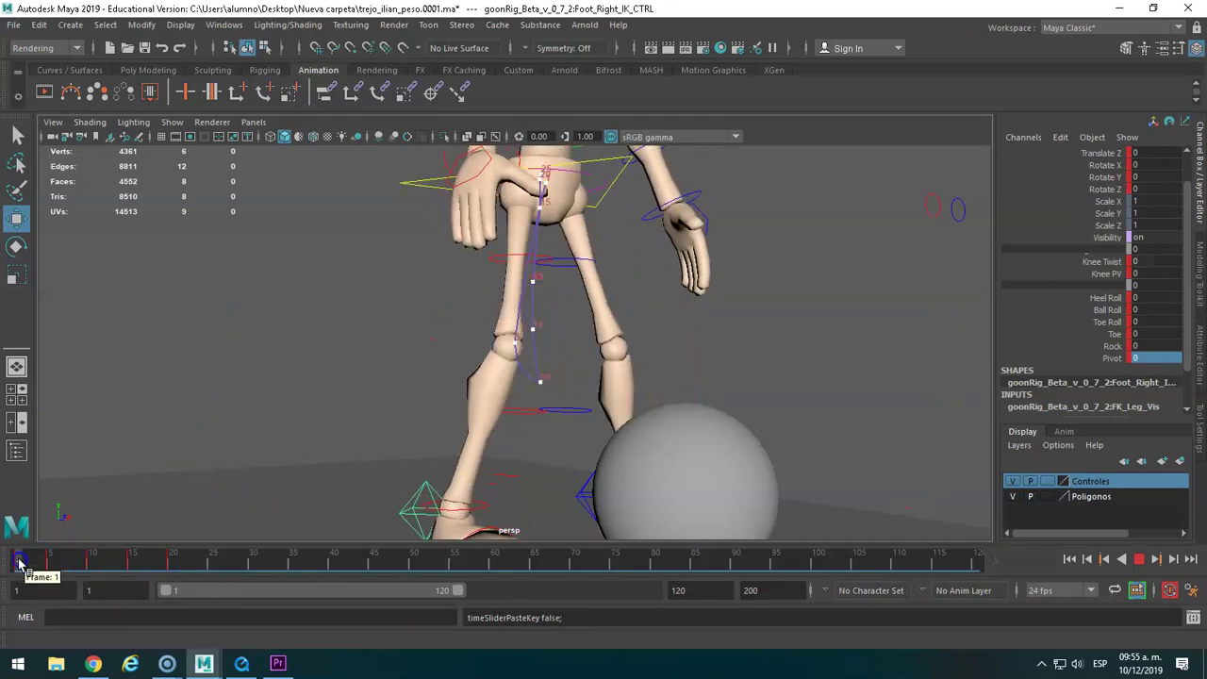
{"action": "left_click", "coordinate": [50, 563]}
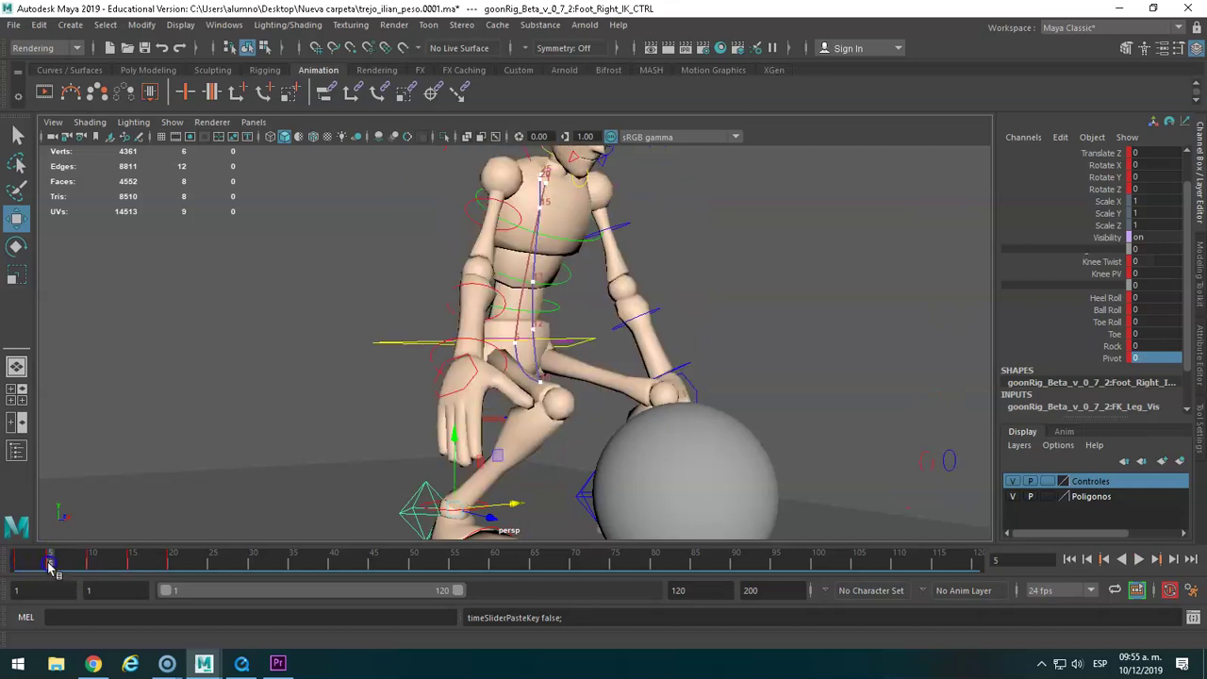
Select the right foot's Pivot field and review the crouch across frames 1–5.
{"action": "left_click_drag", "start_coordinate": [34, 566], "coordinate": [25, 566]}
{"action": "left_click", "coordinate": [1172, 357]}
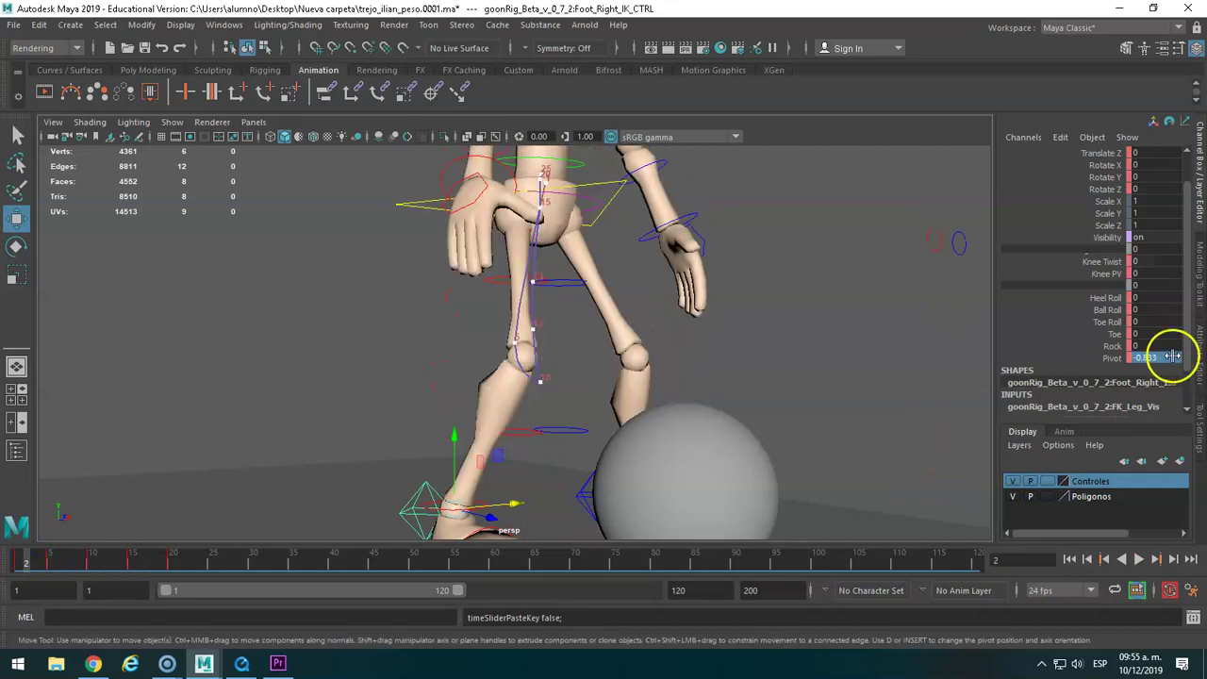
{"action": "key", "text": "alt+v"}
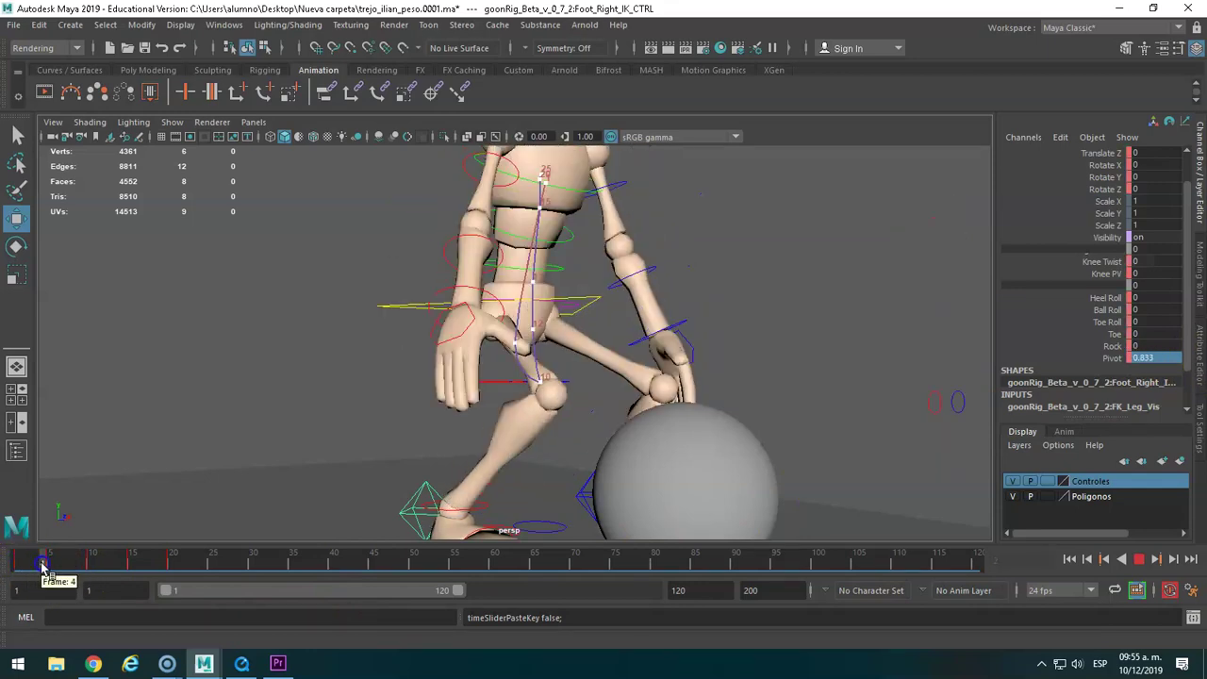
{"action": "left_click", "coordinate": [49, 564]}
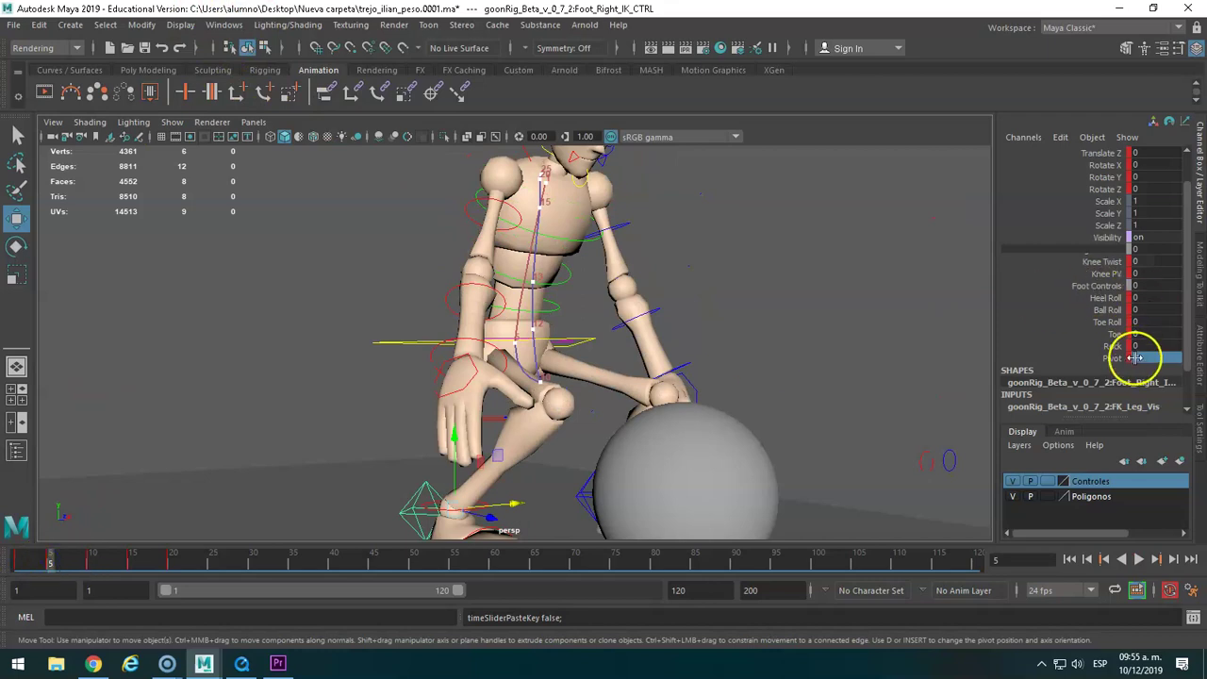
{"action": "left_click", "coordinate": [26, 558]}
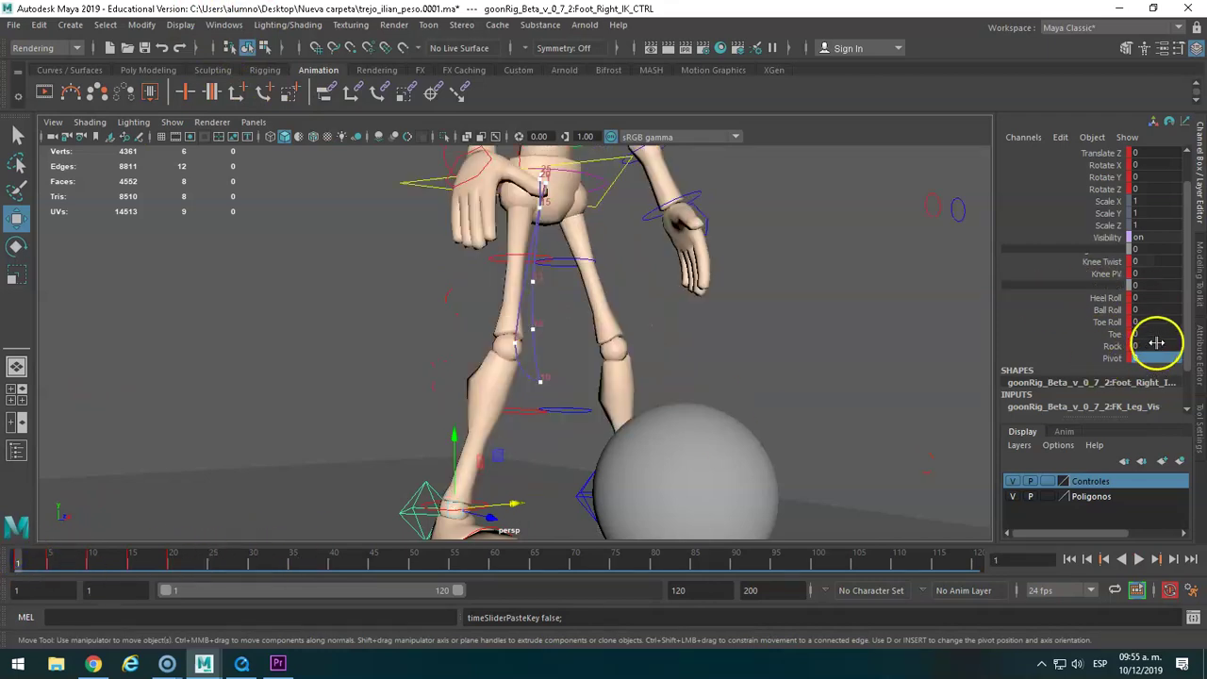
{"action": "left_click", "coordinate": [33, 564]}
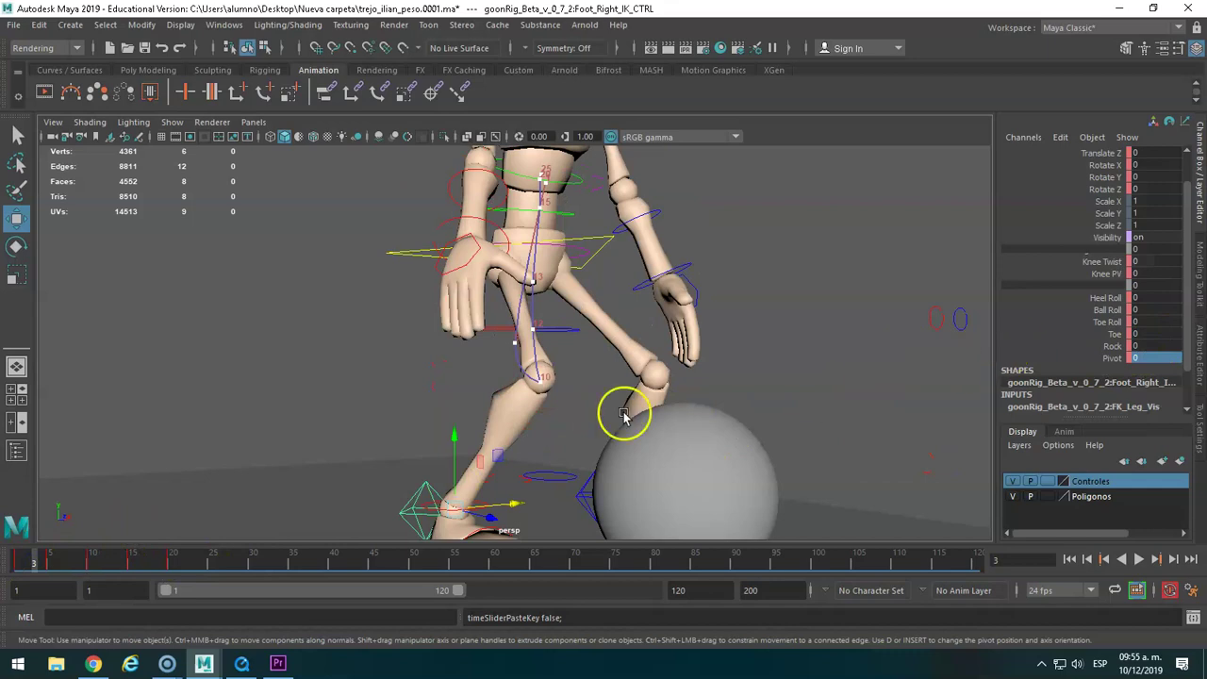
{"action": "left_click_drag", "start_coordinate": [37, 563], "coordinate": [19, 564]}
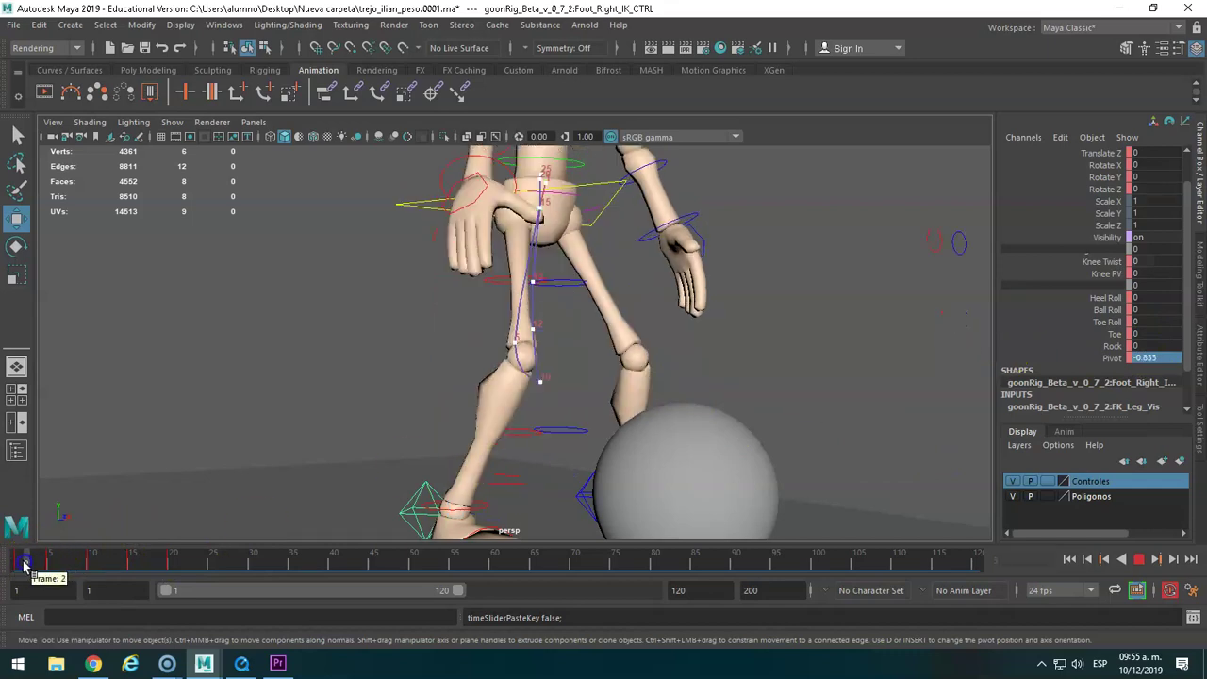
{"action": "key", "text": "alt+v"}
{"action": "left_click", "coordinate": [25, 564]}
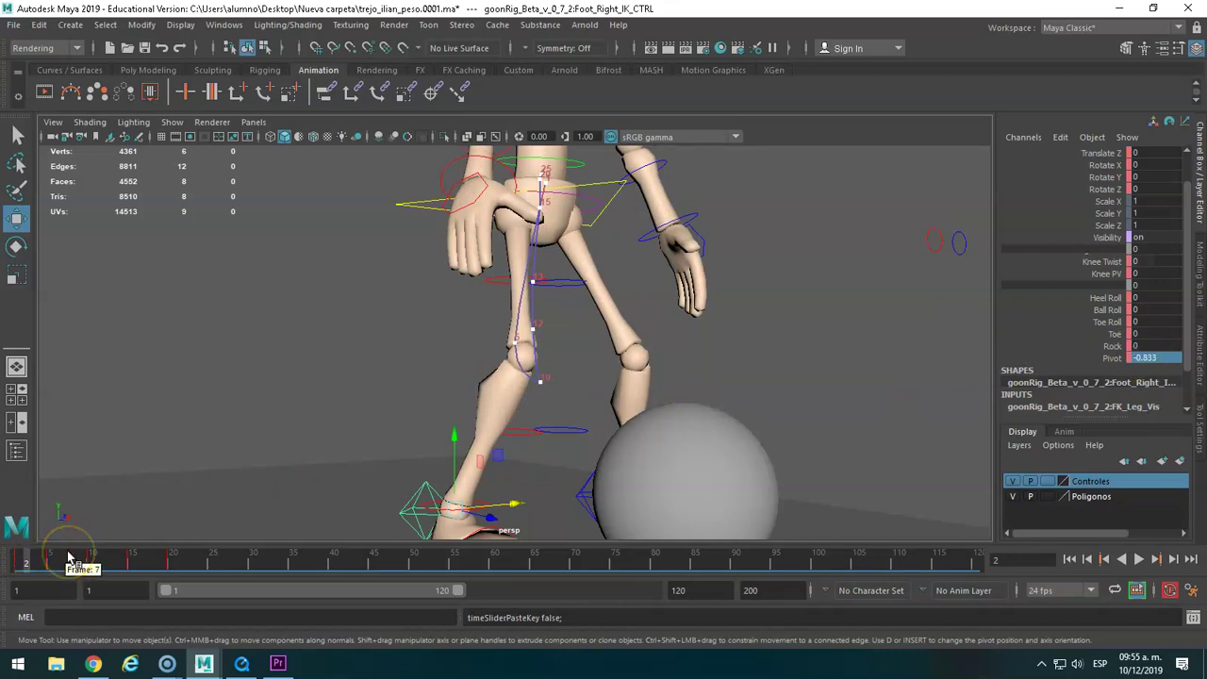
Step between frames 1–3 and enter a right-foot Pivot value of 0.
{"action": "key", "text": "period"}
{"action": "key", "text": "period"}
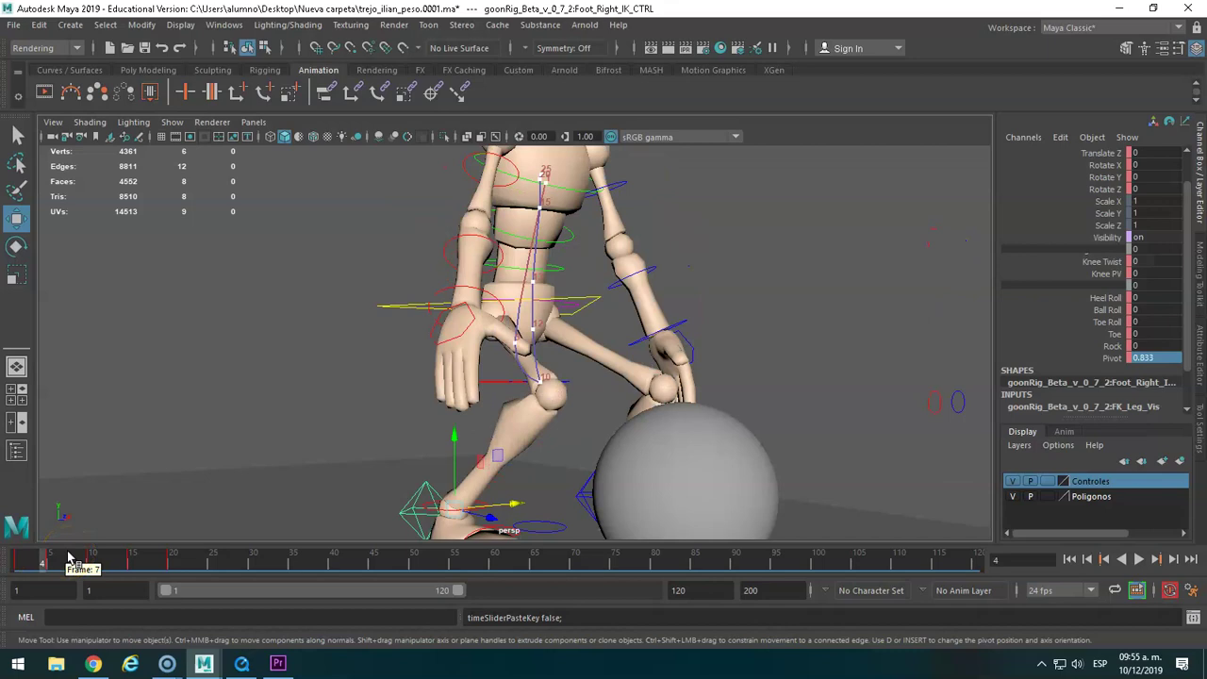
{"action": "key", "text": "comma"}
{"action": "key", "text": "comma"}
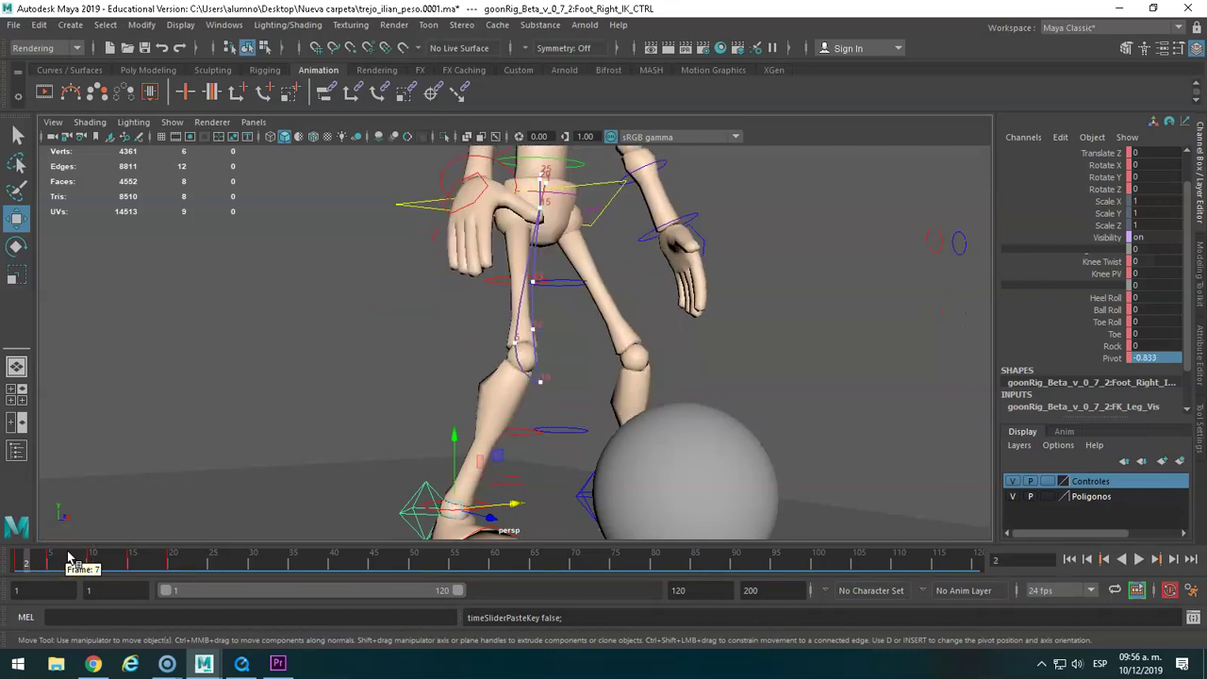
{"action": "key", "text": "comma"}
{"action": "key", "text": "period"}
{"action": "key", "text": "period"}
{"action": "key", "text": "period"}
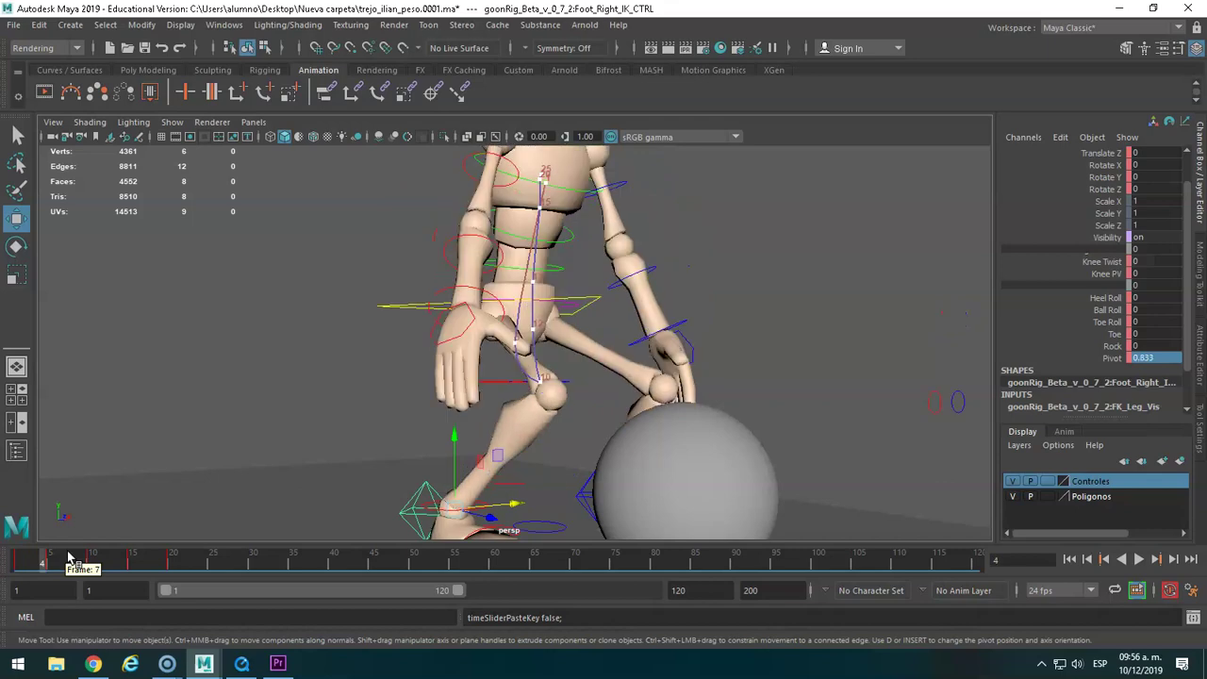
{"action": "key", "text": "comma"}
{"action": "key", "text": "comma"}
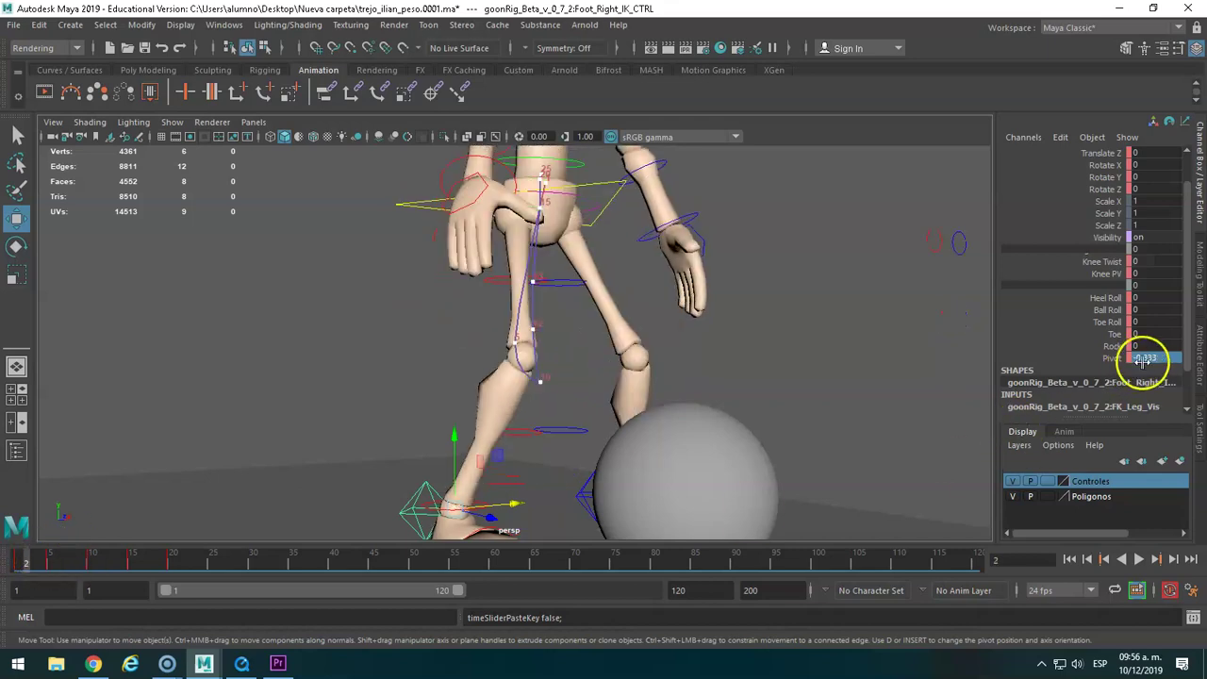
{"action": "type", "text": "0"}
{"action": "key", "text": "Return"}
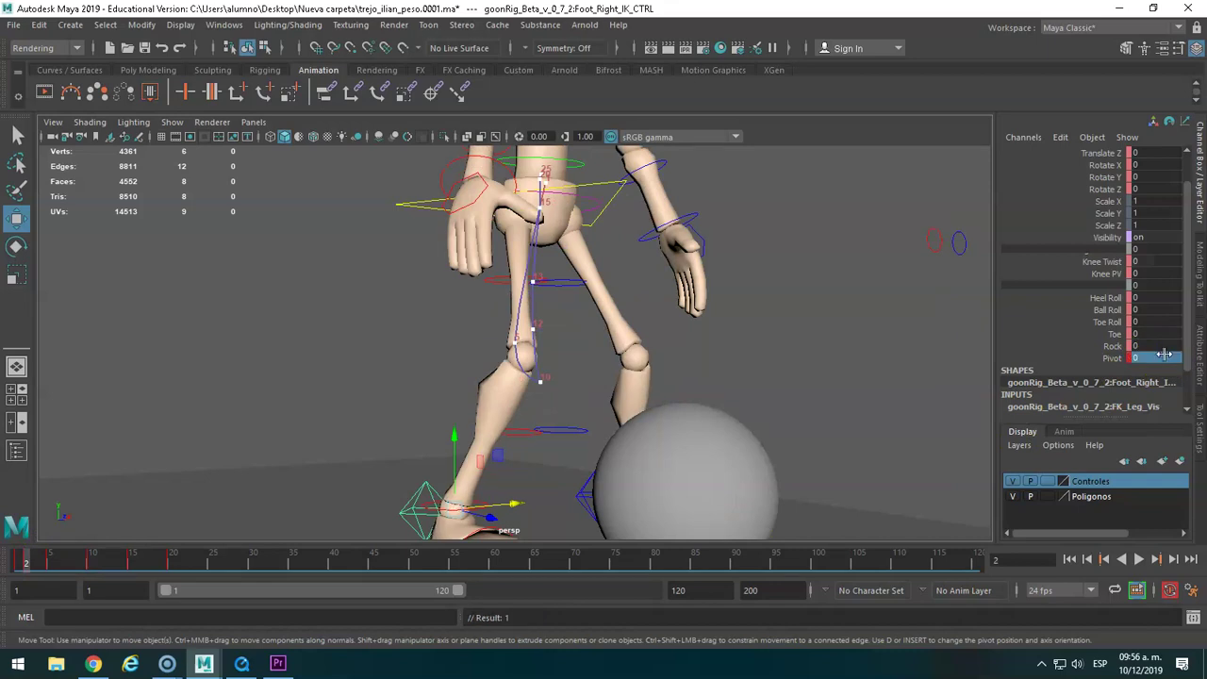
Compare frames 3 and 4, then key Pivot 0 on Foot_Right_IK_CTRL at frame 3.
{"action": "left_click", "coordinate": [38, 563]}
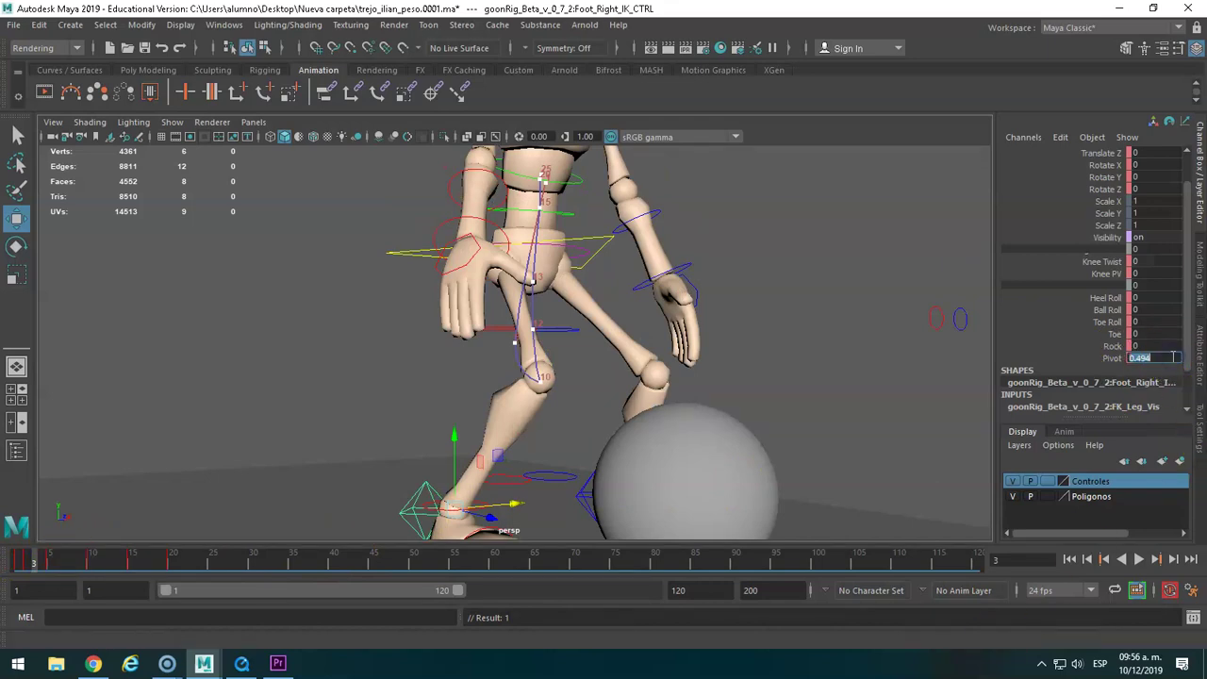
{"action": "left_click", "coordinate": [40, 563]}
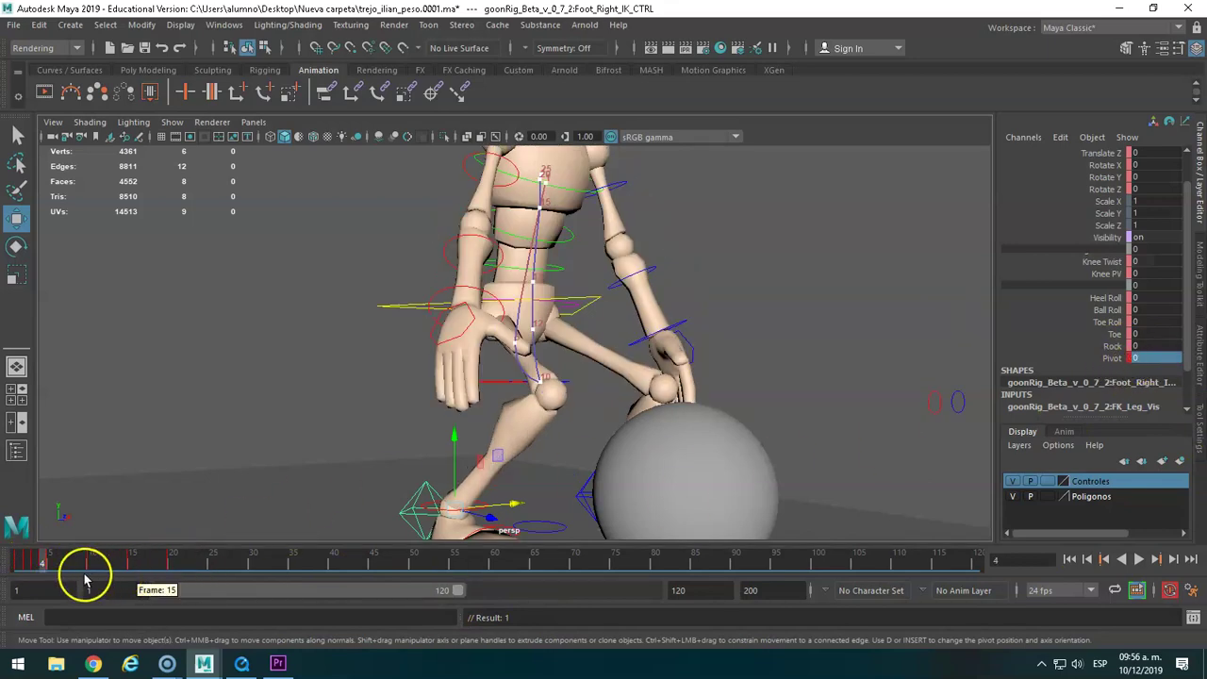
{"action": "left_click_drag", "start_coordinate": [49, 563], "coordinate": [45, 563]}
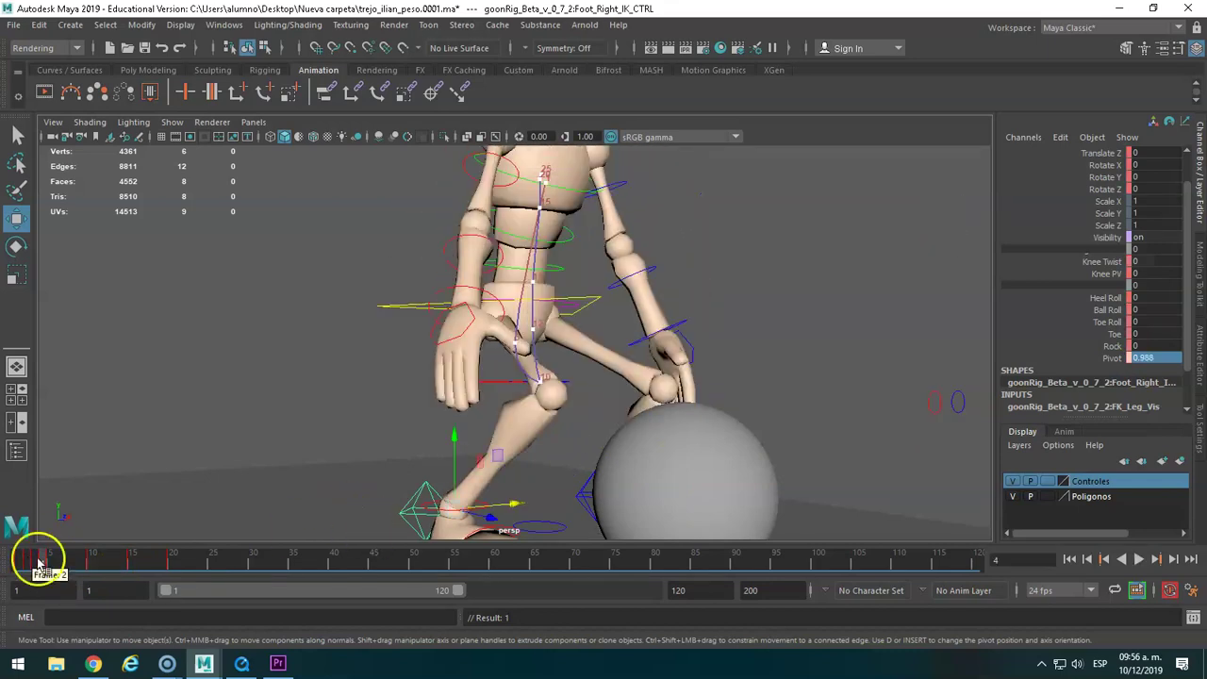
{"action": "left_click_drag", "start_coordinate": [37, 563], "coordinate": [34, 563]}
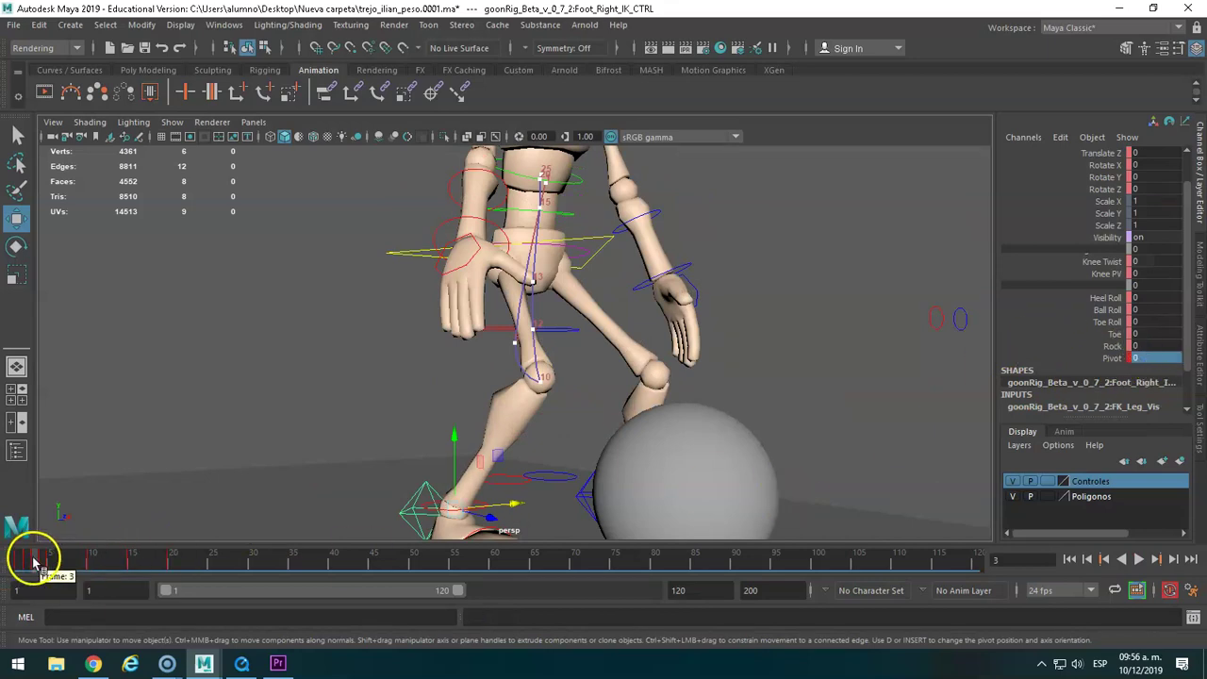
{"action": "left_click_drag", "start_coordinate": [34, 563], "coordinate": [41, 563]}
{"action": "key", "text": "alt+v"}
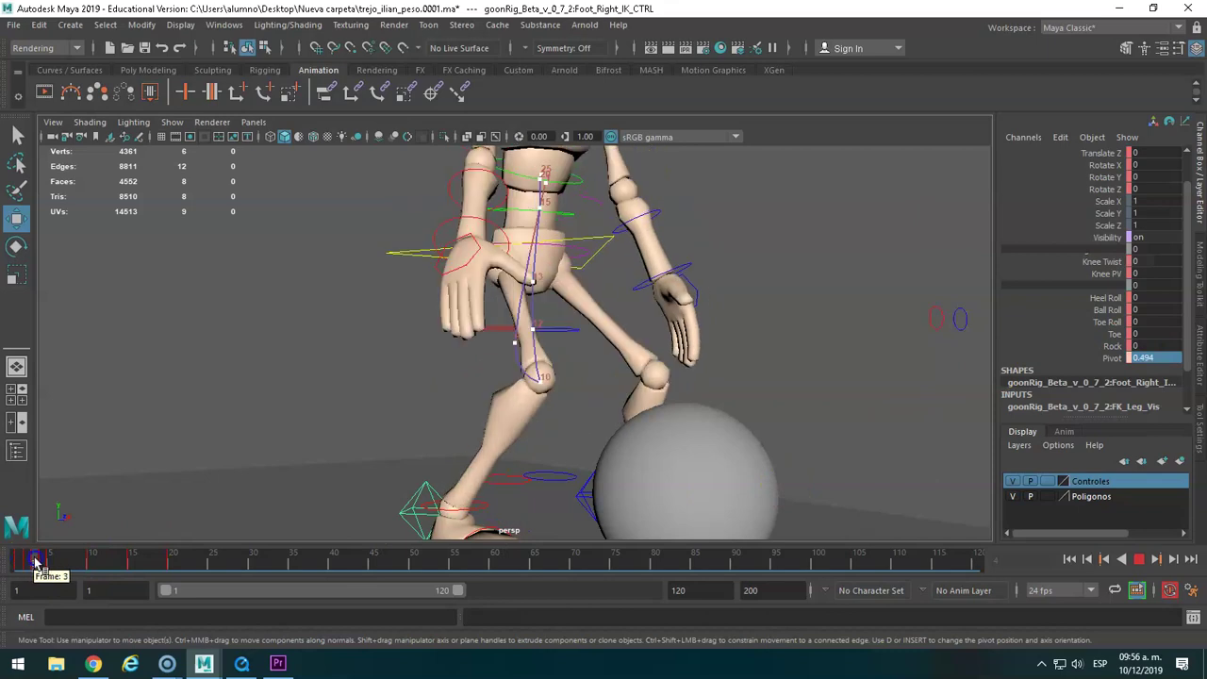
{"action": "left_click", "coordinate": [36, 563]}
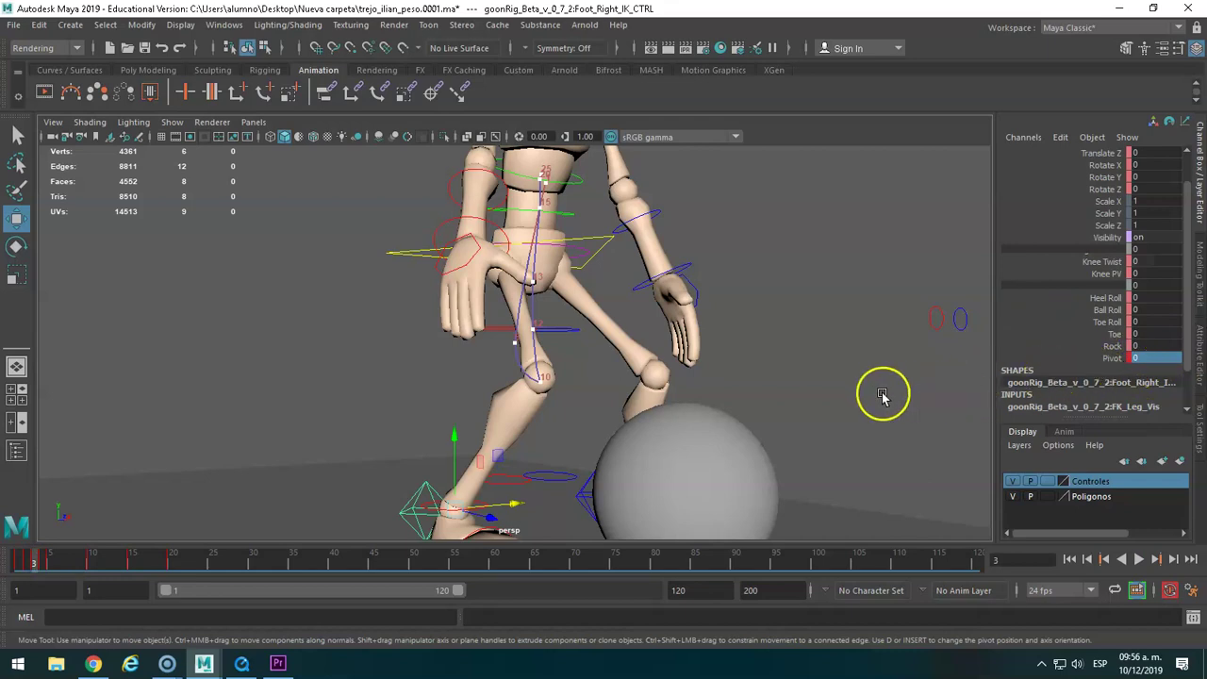
{"action": "key", "text": "s"}
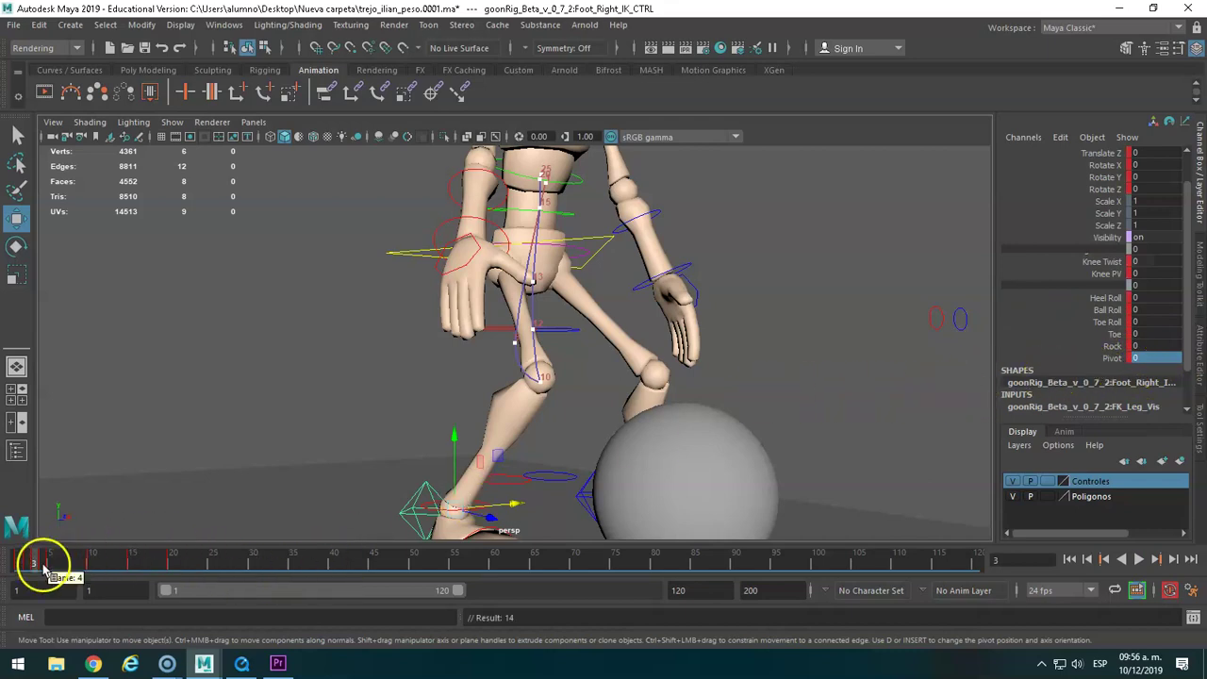
Preview the right foot roll across frames 1–5 and reframe the view toward the left foot.
{"action": "left_click", "coordinate": [43, 566]}
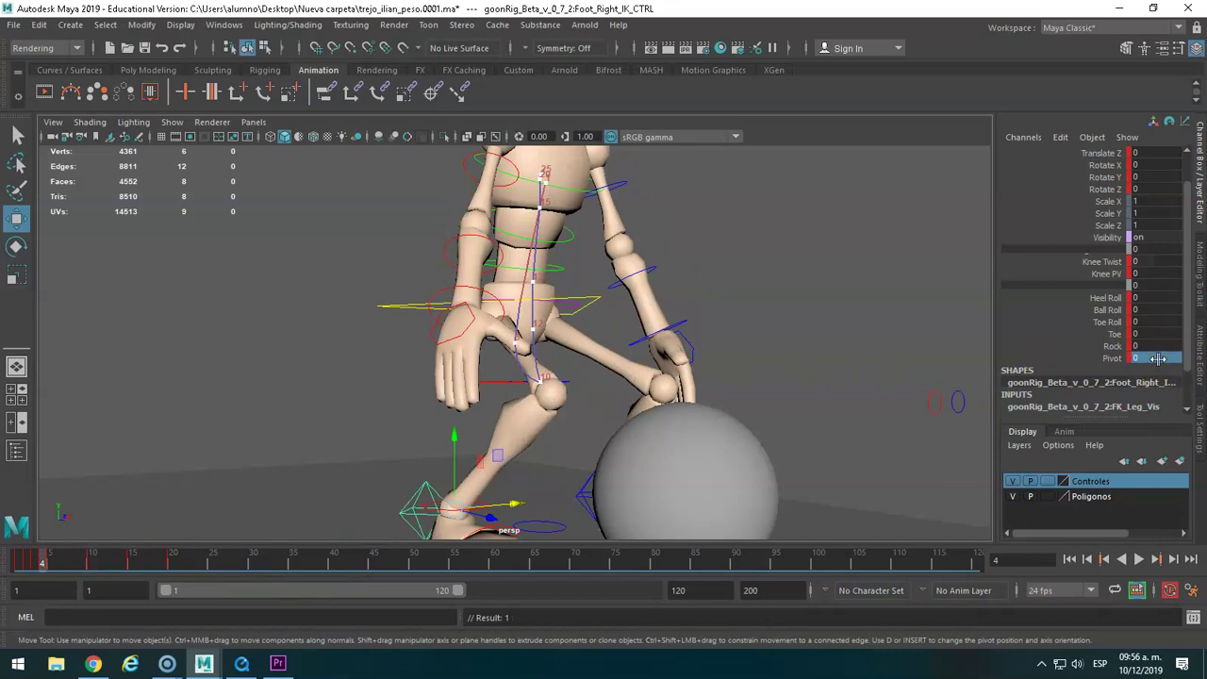
{"action": "left_click", "coordinate": [49, 564]}
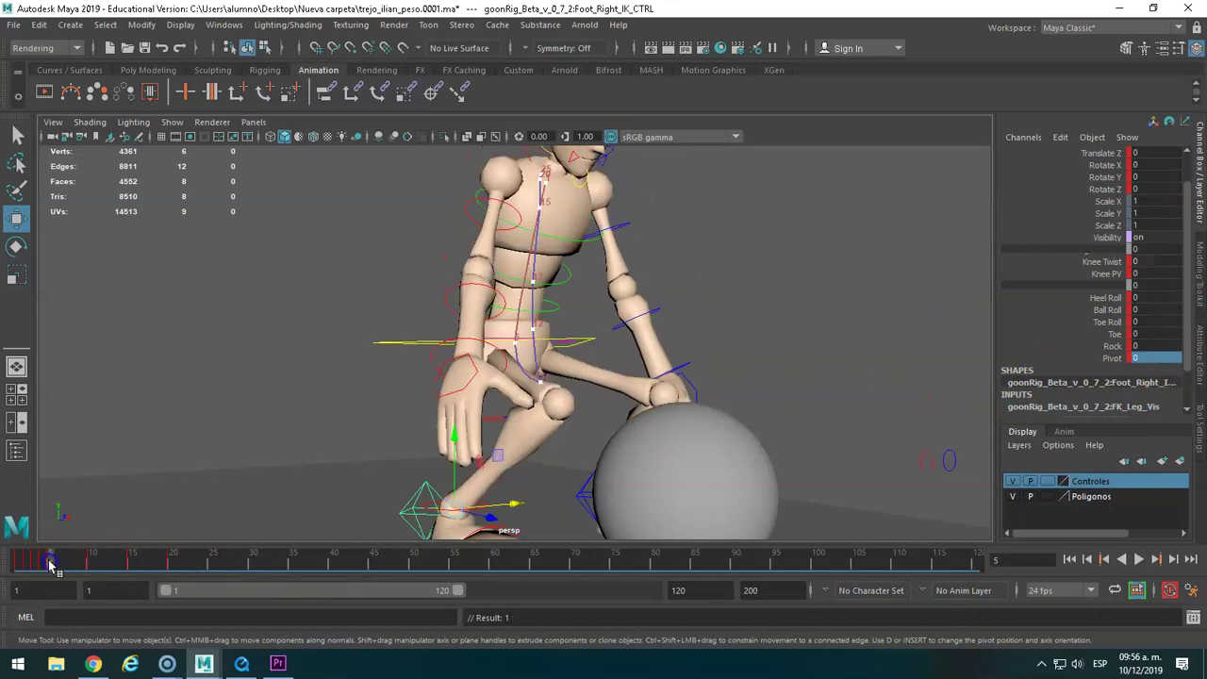
{"action": "left_click", "coordinate": [44, 563]}
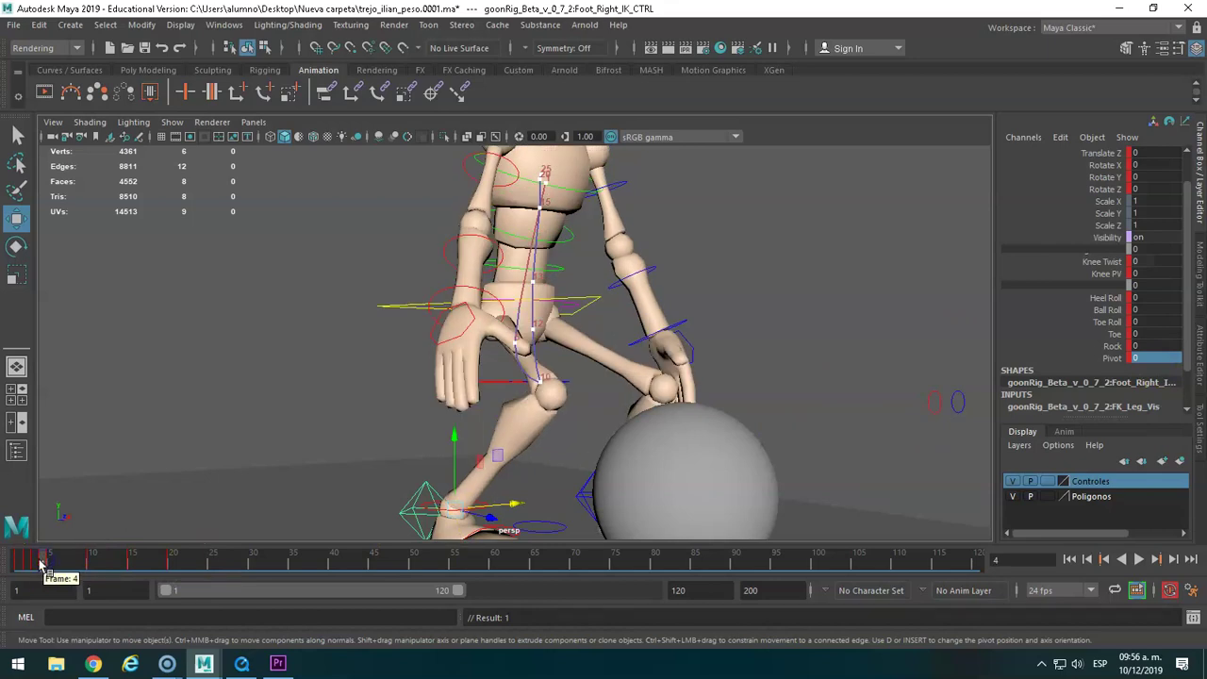
{"action": "left_click", "coordinate": [36, 563]}
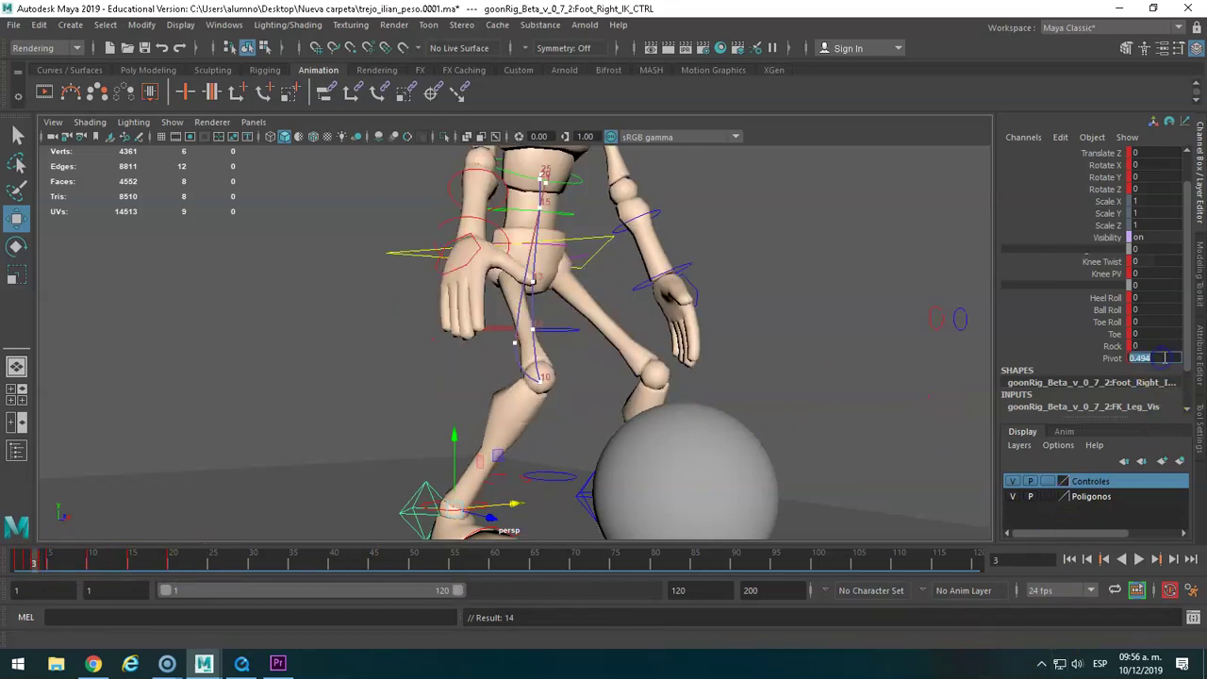
{"action": "left_click", "coordinate": [28, 563]}
{"action": "left_click", "coordinate": [19, 564]}
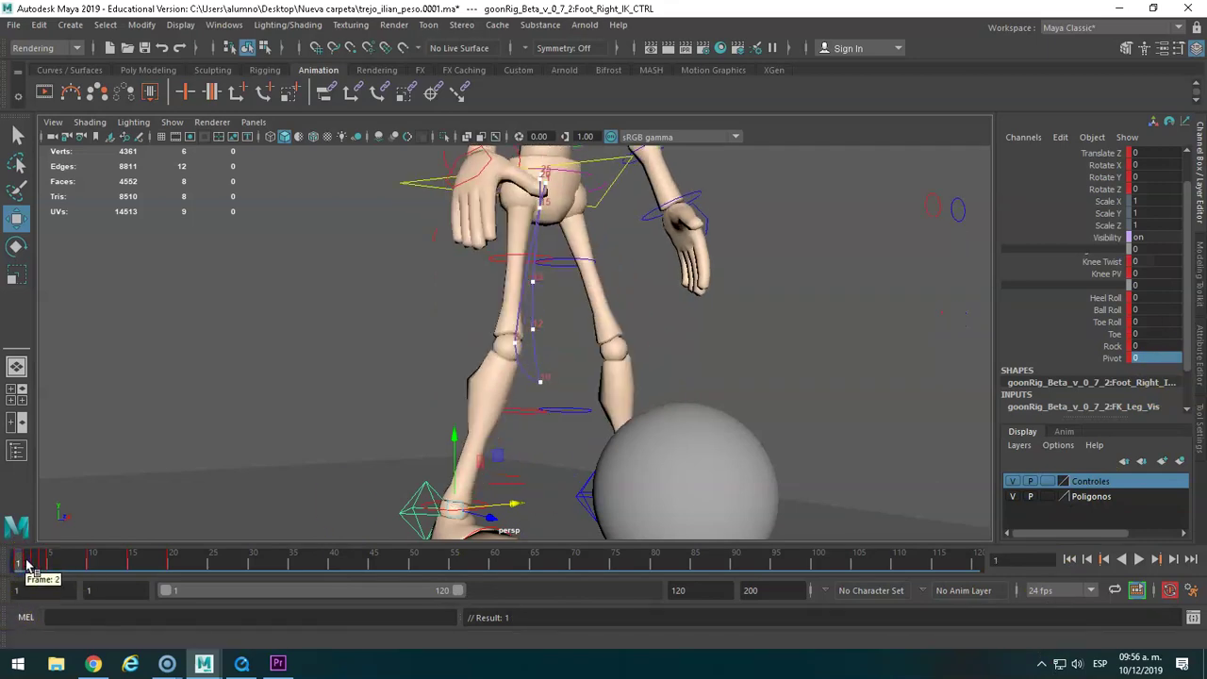
{"action": "left_click_drag", "start_coordinate": [28, 564], "coordinate": [57, 564]}
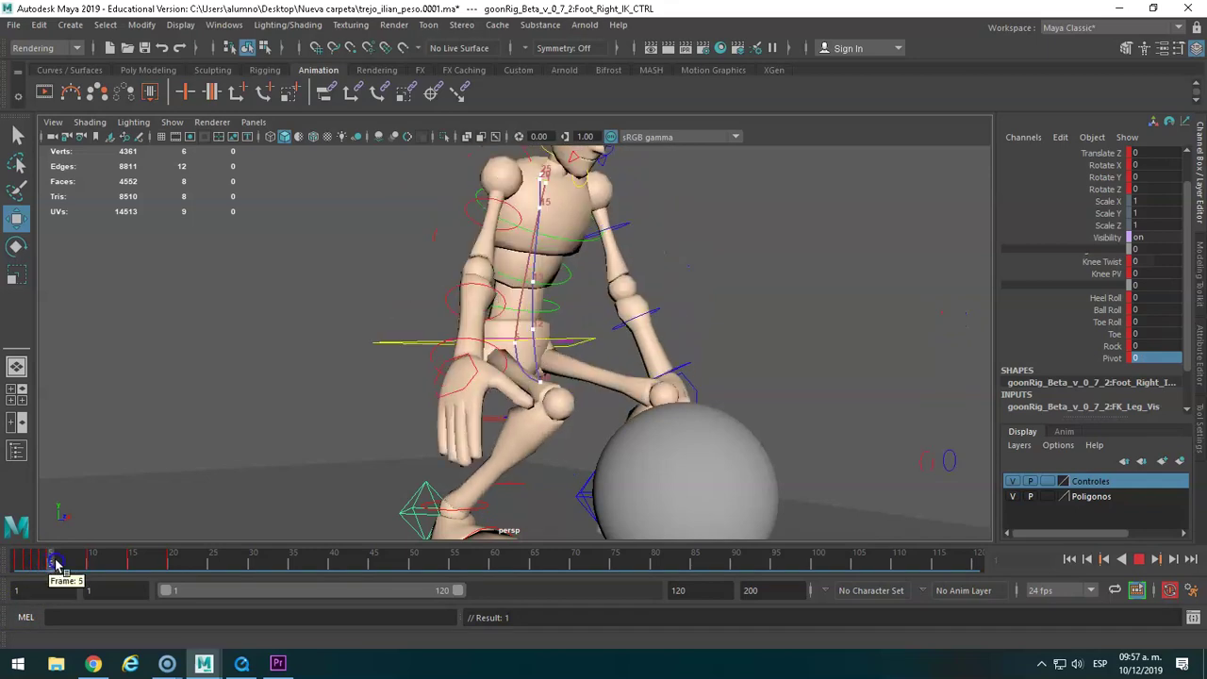
{"action": "mouse_move", "coordinate": [56, 564]}
{"action": "left_mouse_down"}
{"action": "mouse_move", "coordinate": [38, 563]}
{"action": "mouse_move", "coordinate": [74, 577]}
{"action": "mouse_move", "coordinate": [42, 564]}
{"action": "left_mouse_up"}
{"action": "left_click", "coordinate": [486, 517]}
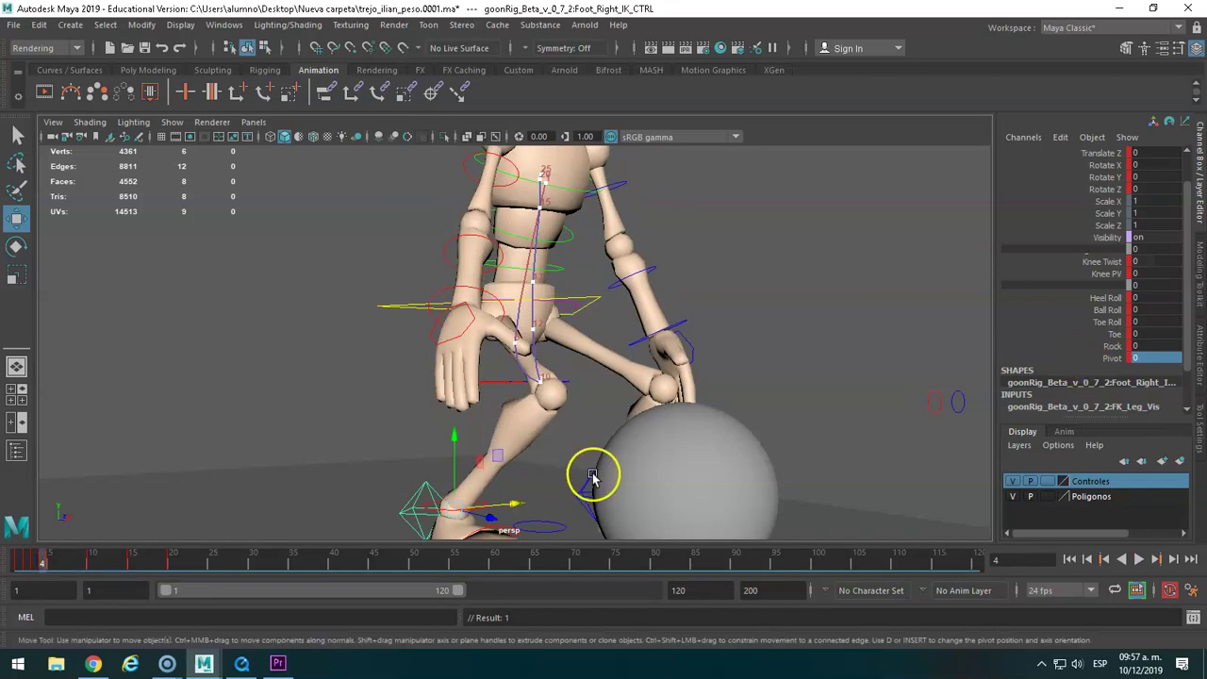
{"action": "key", "text": "bracketleft"}
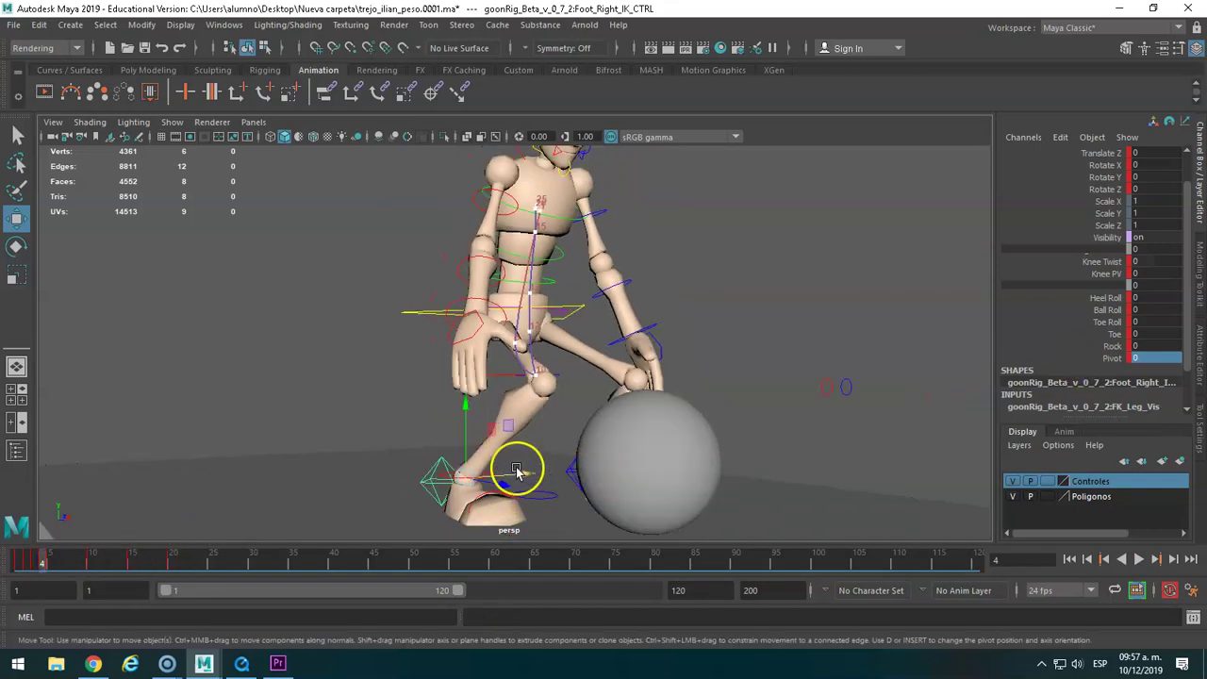
{"action": "key", "text": "bracketleft"}
{"action": "key", "text": "bracketleft"}
Select Foot_Left_IK_CTRL and set its Pivot to 0 at frame 5.
{"action": "left_click", "coordinate": [589, 494]}
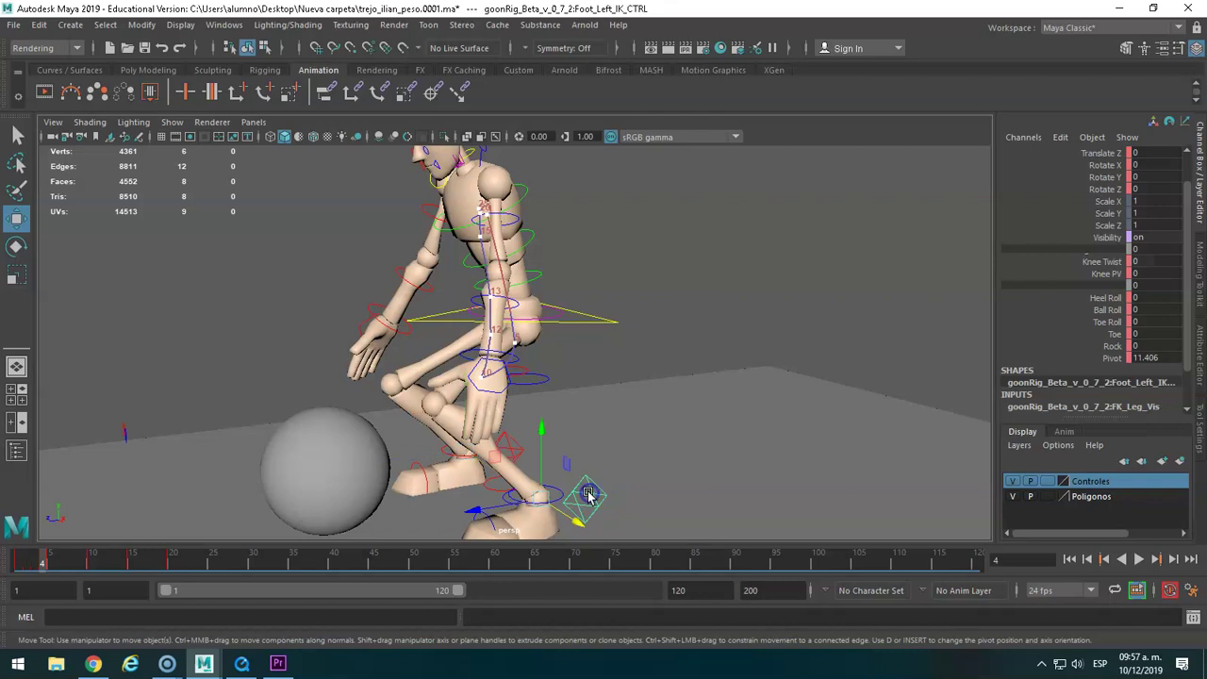
{"action": "key", "text": "alt+v"}
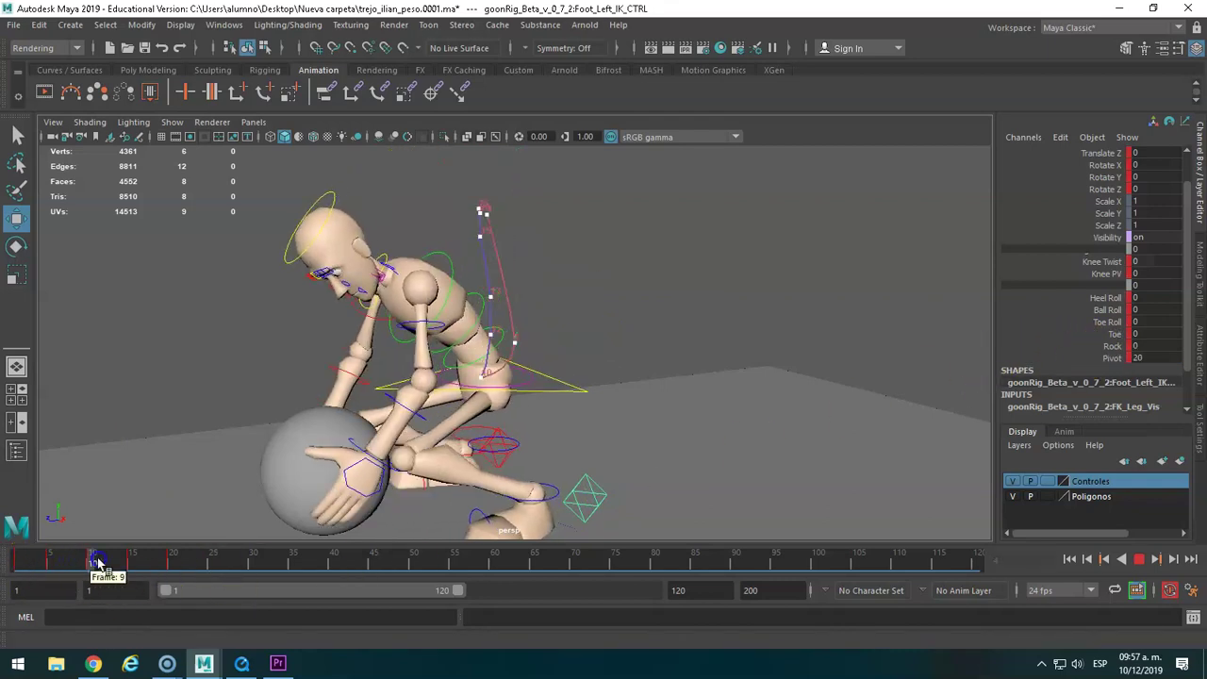
{"action": "left_click", "coordinate": [18, 563]}
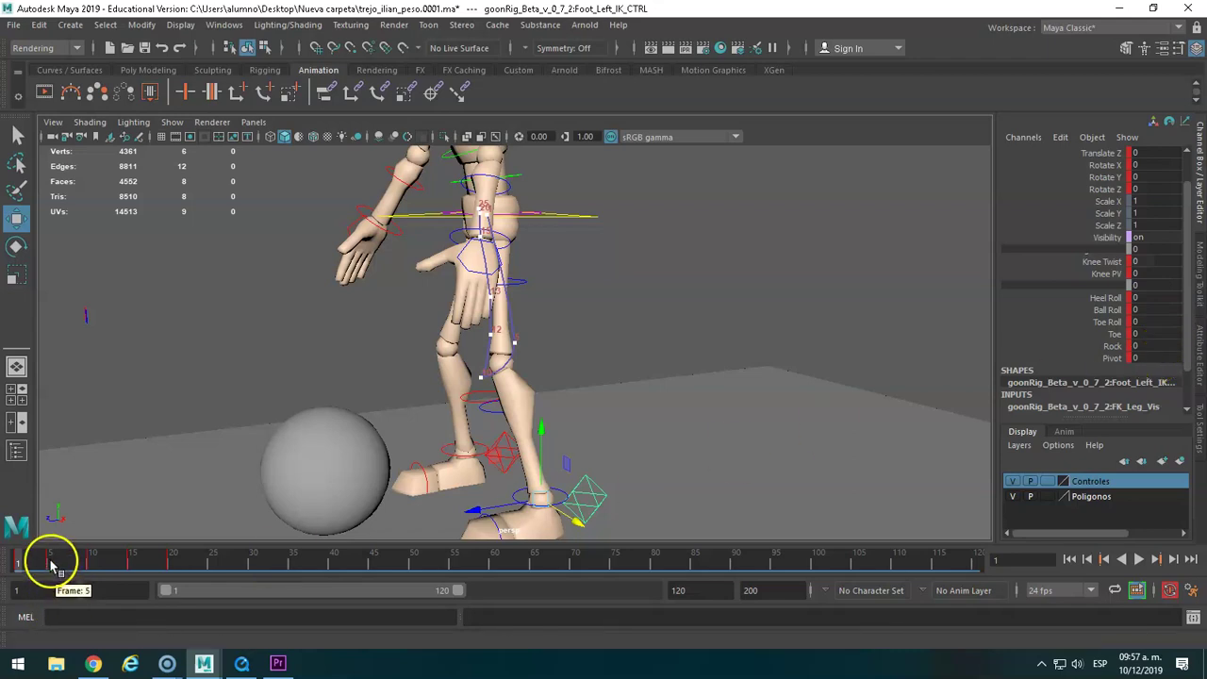
{"action": "left_click", "coordinate": [52, 564]}
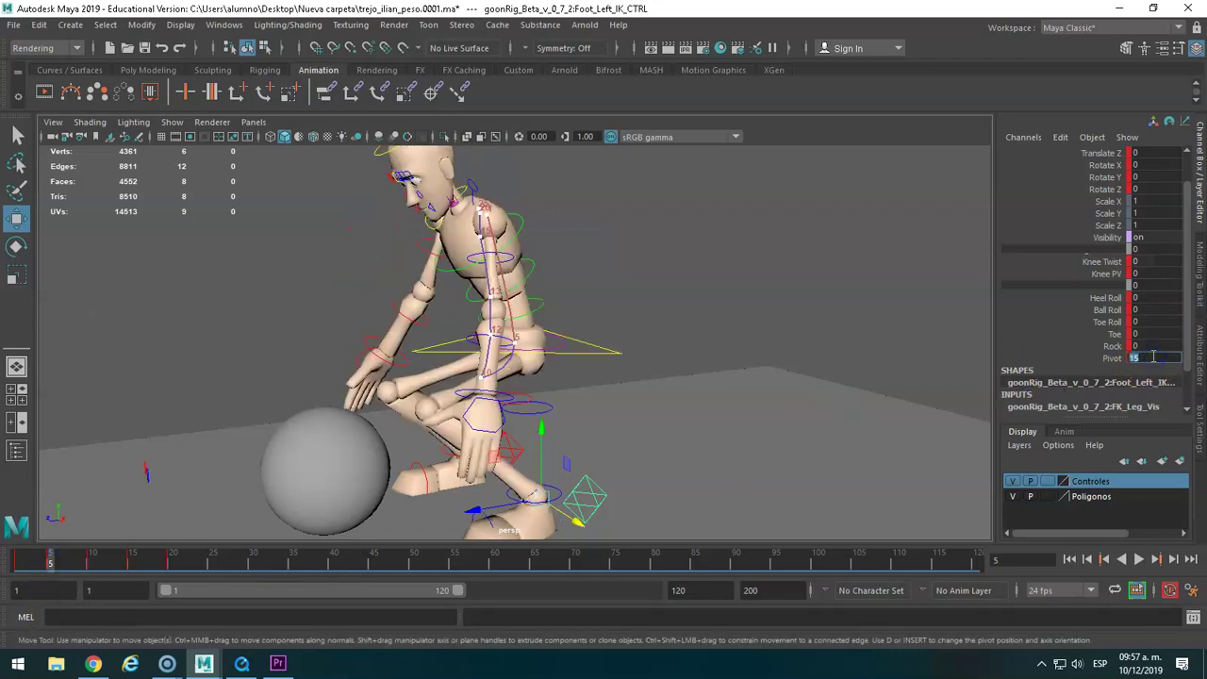
{"action": "type", "text": "0"}
{"action": "key", "text": "Return"}
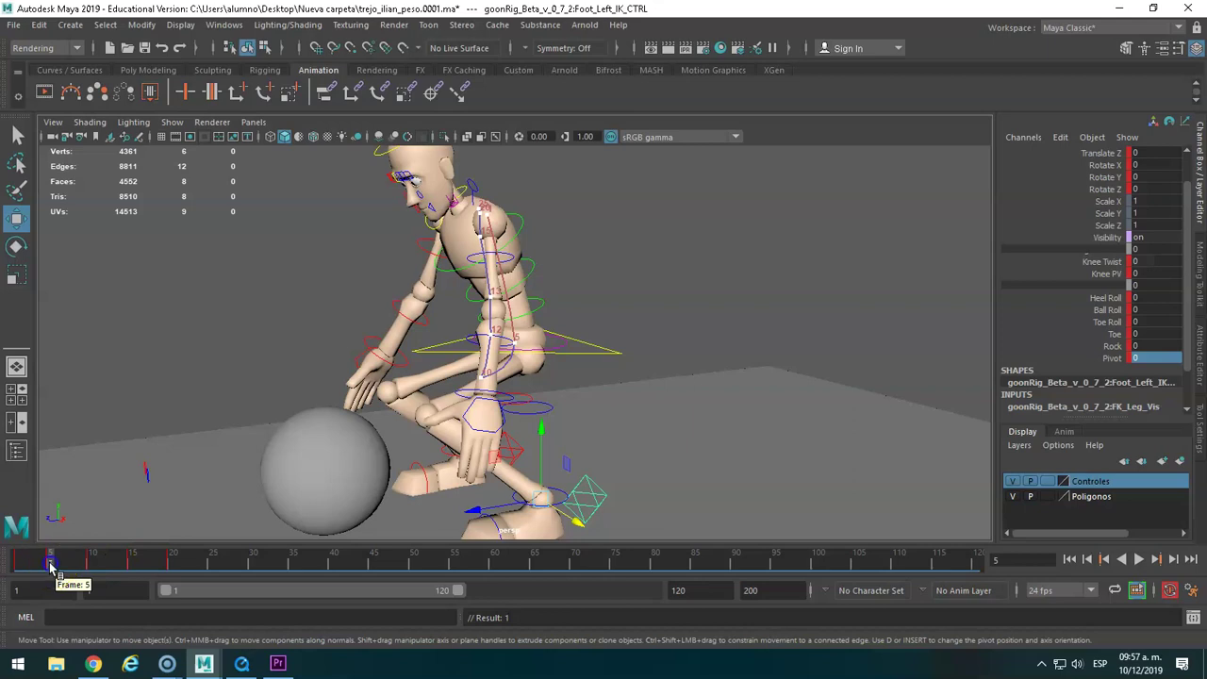
Delete the left foot's keys at frames 15 and 10 from the Time Slider.
{"action": "key", "text": "alt+v"}
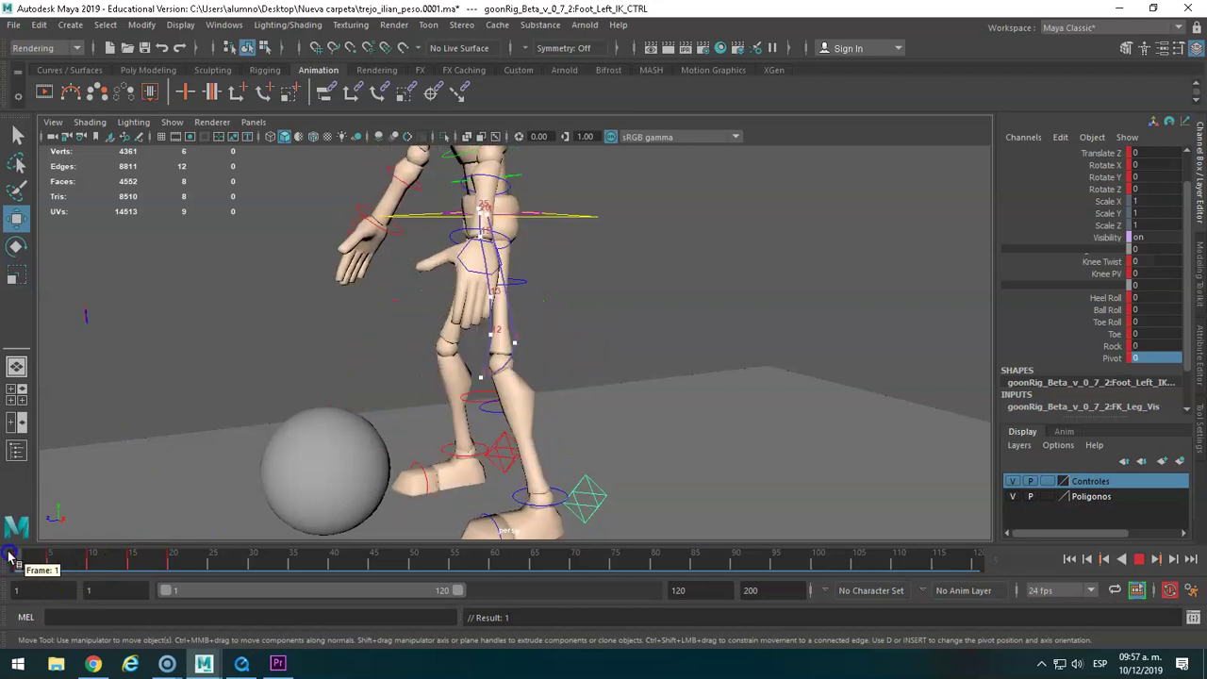
{"action": "right_click", "coordinate": [130, 560]}
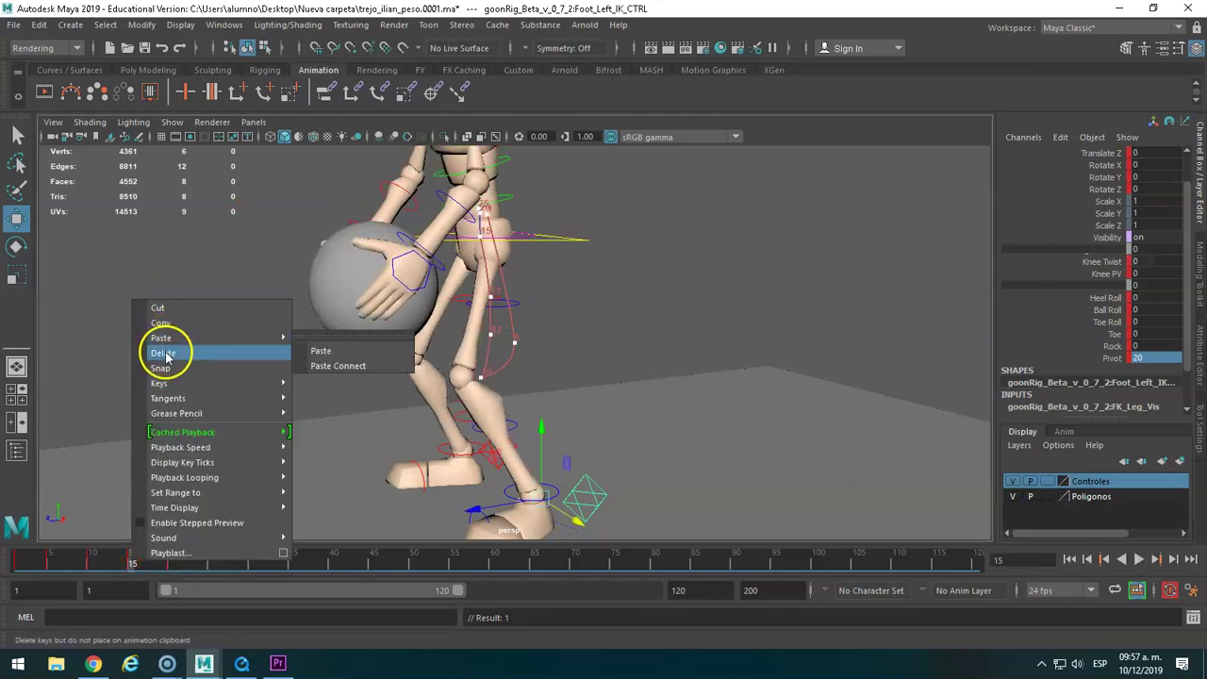
{"action": "left_click", "coordinate": [162, 353]}
{"action": "left_click", "coordinate": [93, 560]}
{"action": "right_click", "coordinate": [92, 560]}
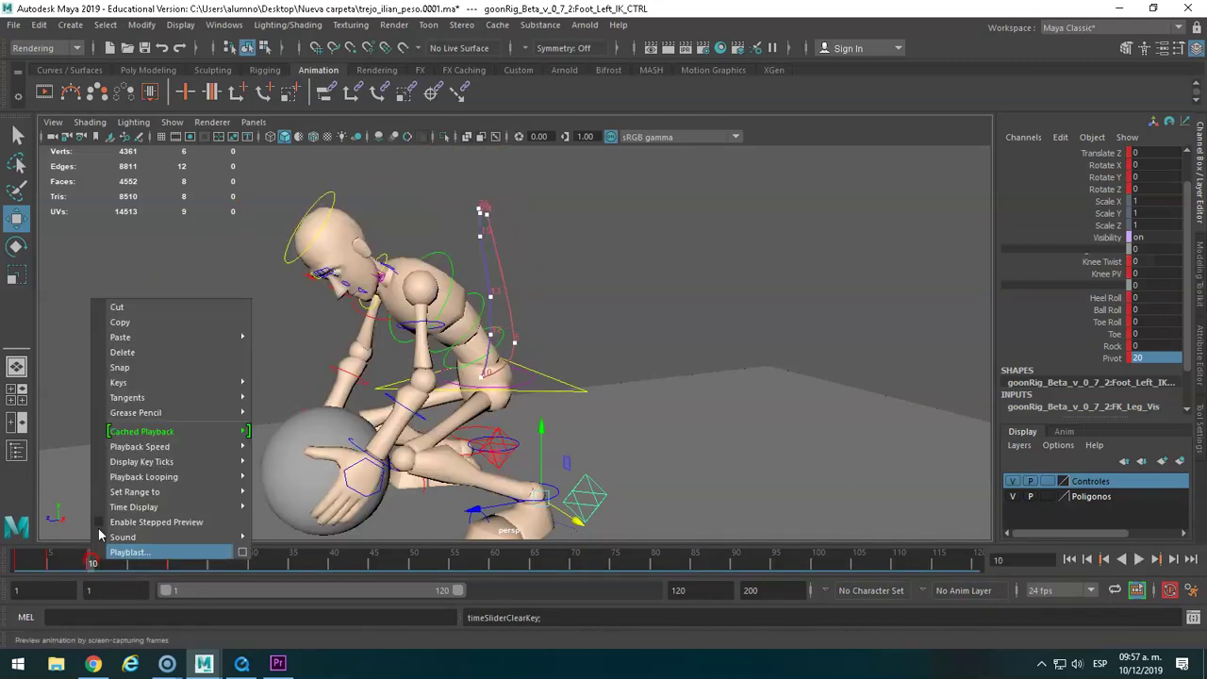
{"action": "left_click", "coordinate": [129, 350]}
{"action": "left_click", "coordinate": [50, 560]}
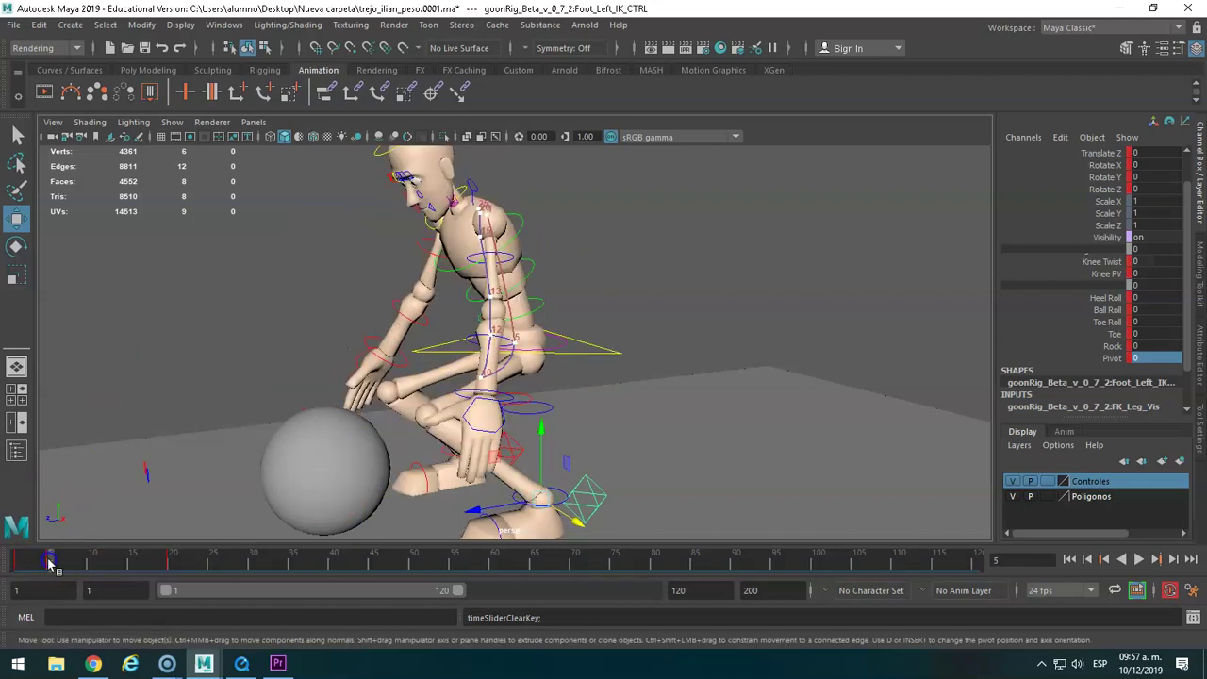
{"action": "right_click", "coordinate": [50, 560]}
{"action": "left_click", "coordinate": [85, 351]}
Copy the left foot's frame 20 key and paste it at frame 1.
{"action": "left_click", "coordinate": [35, 560]}
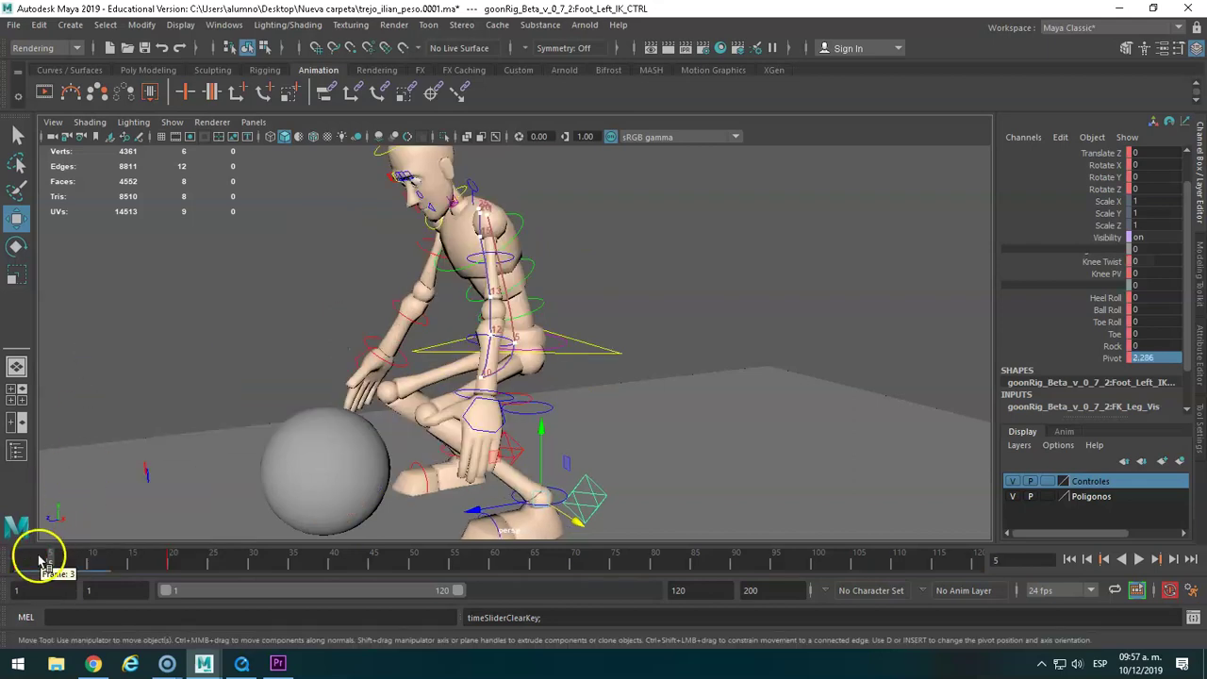
{"action": "key", "text": "alt+v"}
{"action": "left_click", "coordinate": [168, 559]}
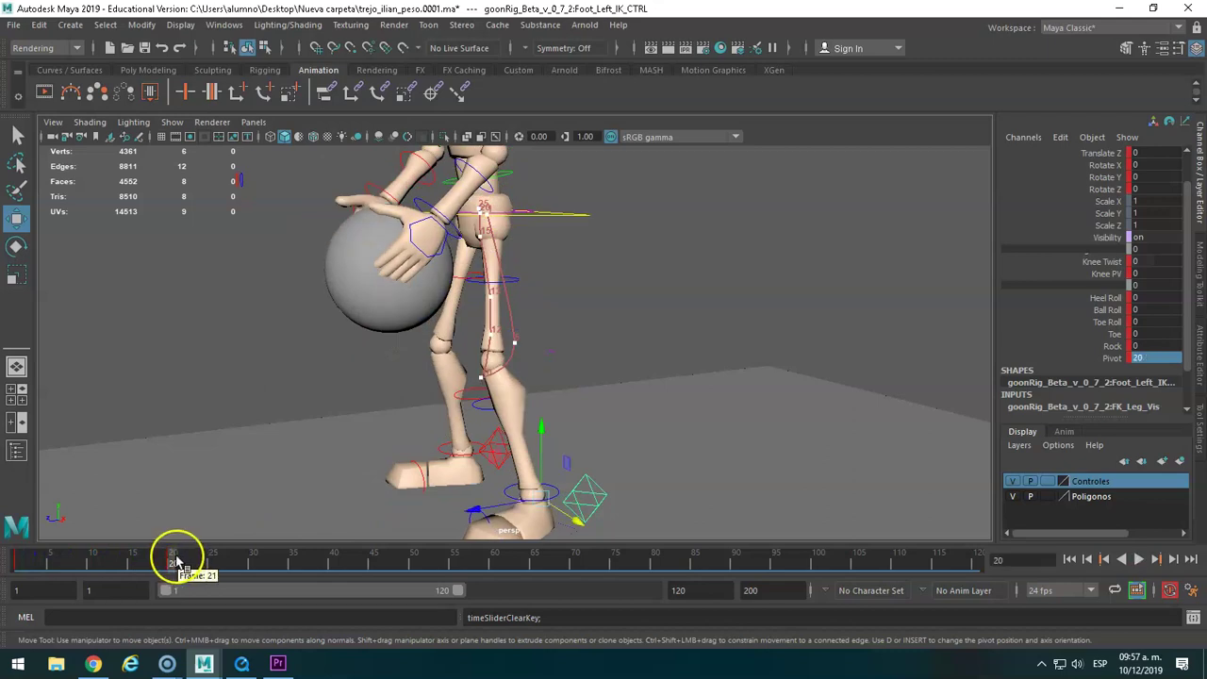
{"action": "right_click", "coordinate": [170, 561]}
{"action": "left_click", "coordinate": [197, 321]}
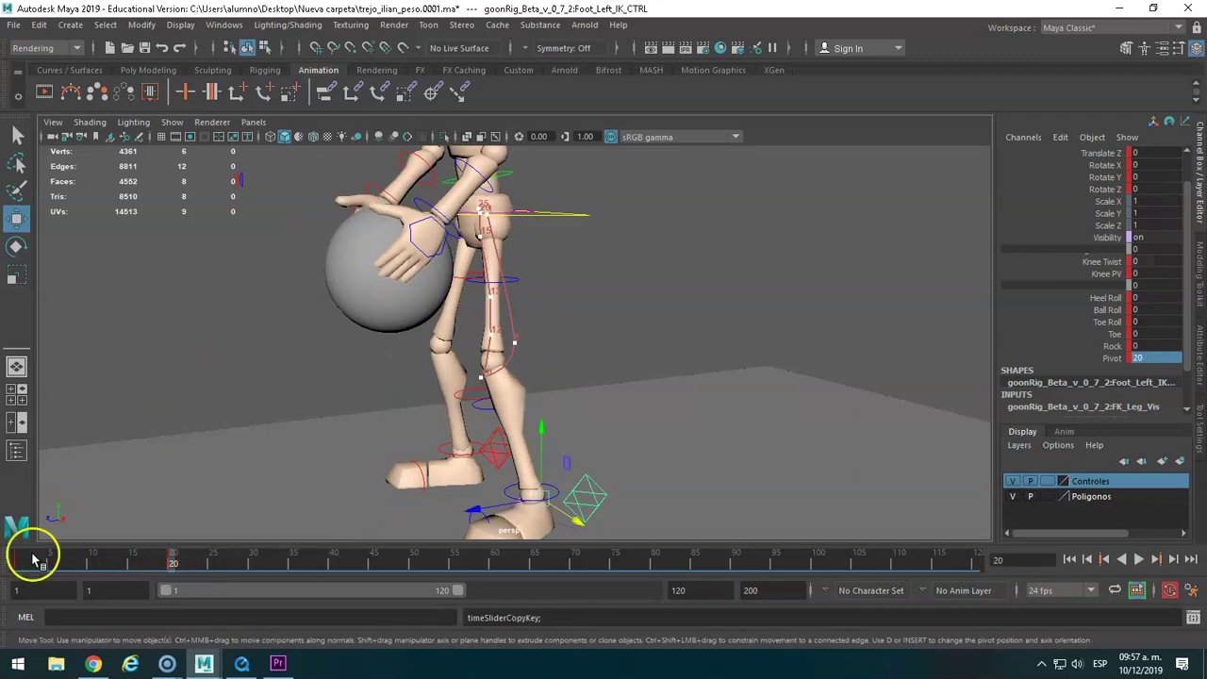
{"action": "left_click", "coordinate": [19, 563]}
{"action": "right_click", "coordinate": [19, 563]}
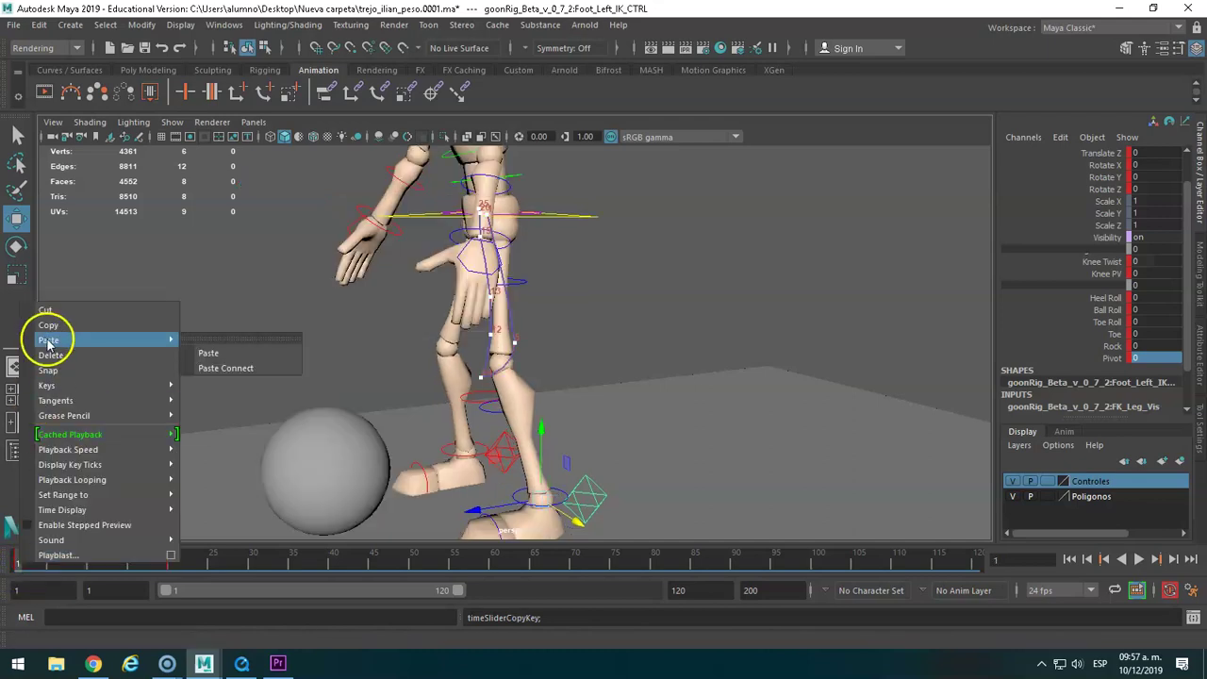
{"action": "left_click", "coordinate": [205, 358]}
Play back the result and shift the left foot control right at frame 16.
{"action": "key", "text": "alt+v"}
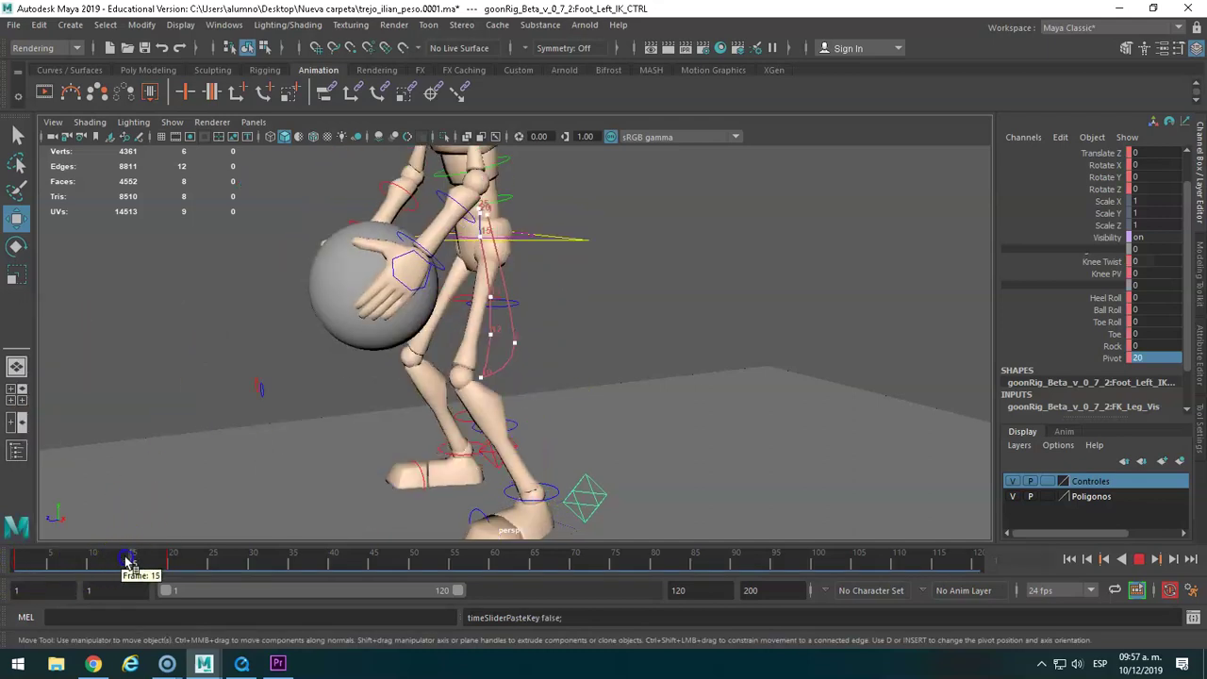
{"action": "left_click_drag", "start_coordinate": [93, 558], "coordinate": [148, 546]}
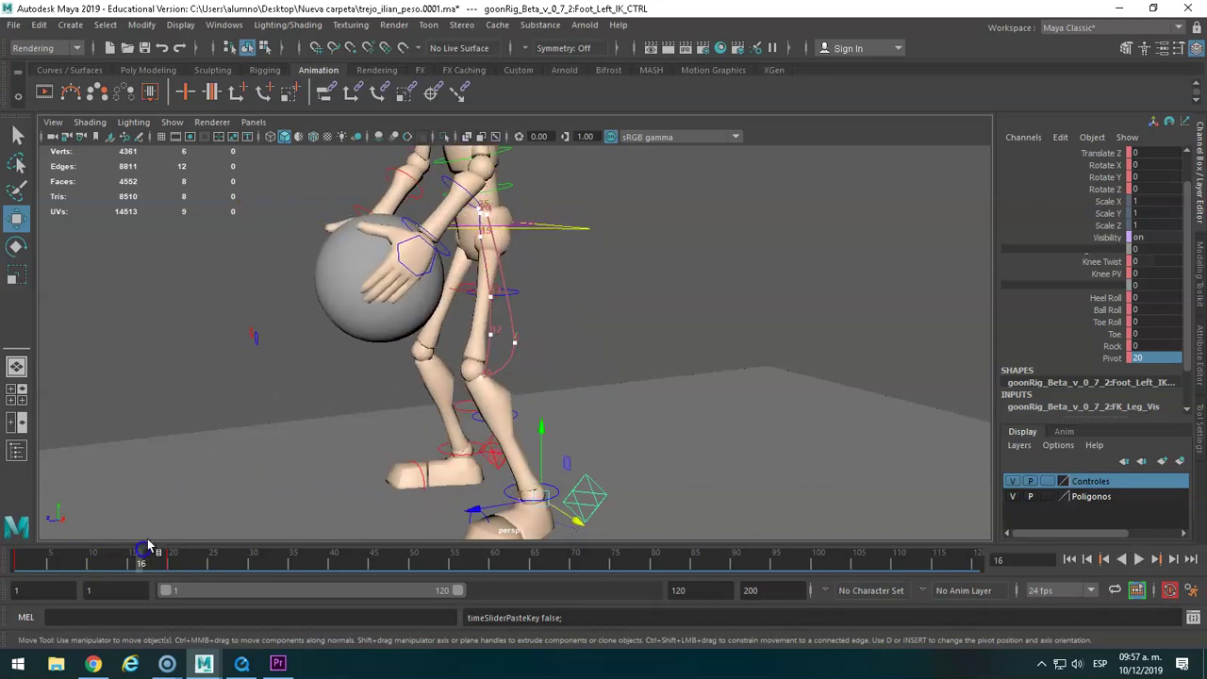
{"action": "left_click_drag", "start_coordinate": [476, 456], "coordinate": [500, 459]}
Put the floor cube on a new display layer named piso, set to reference (R).
{"action": "left_click", "coordinate": [552, 438]}
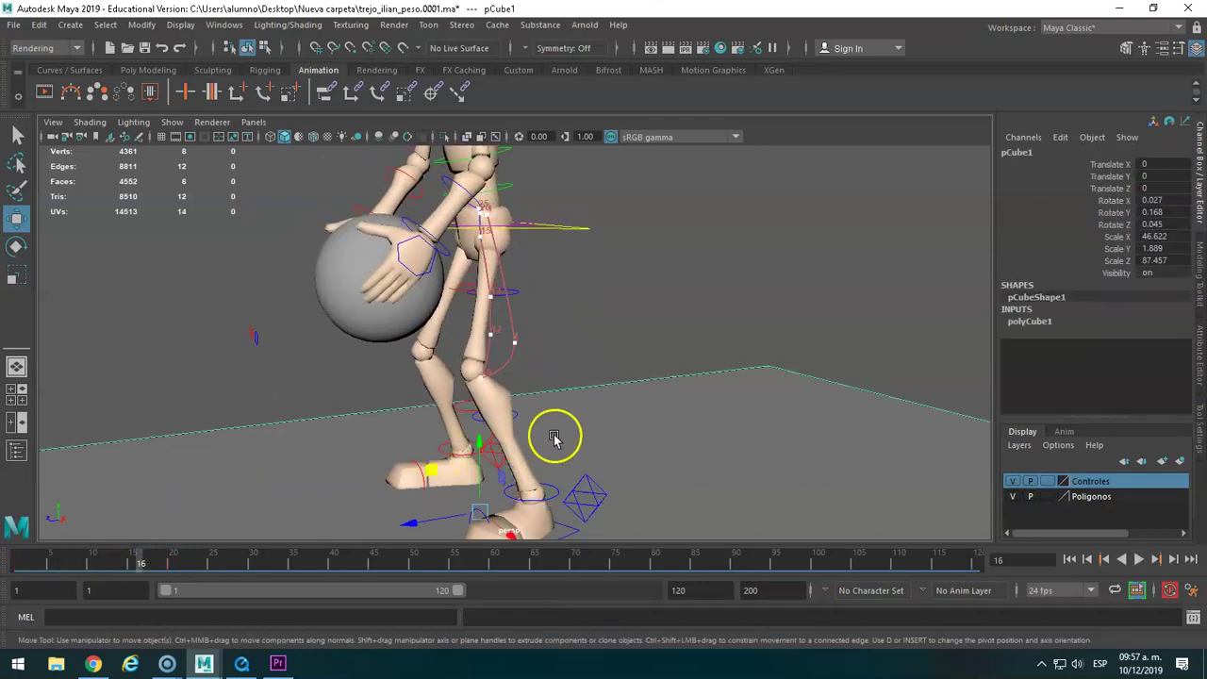
{"action": "left_click", "coordinate": [1180, 461]}
{"action": "double_click", "coordinate": [1089, 482]}
{"action": "type", "text": "piso"}
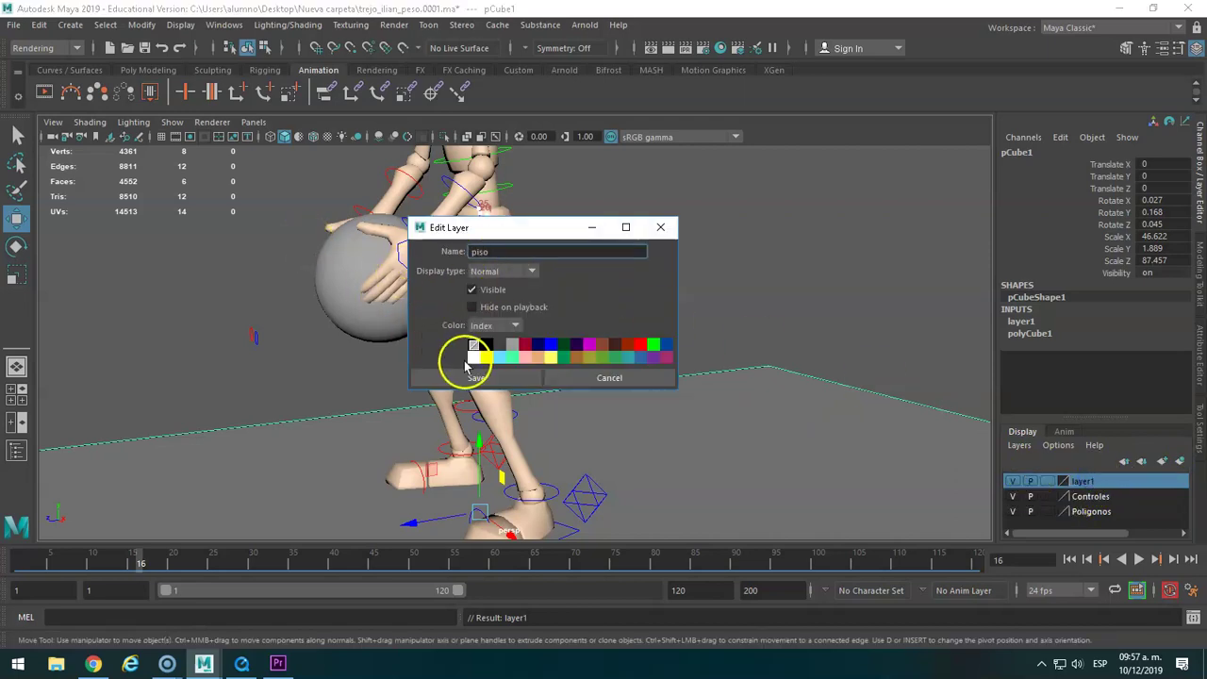
{"action": "left_click", "coordinate": [474, 377]}
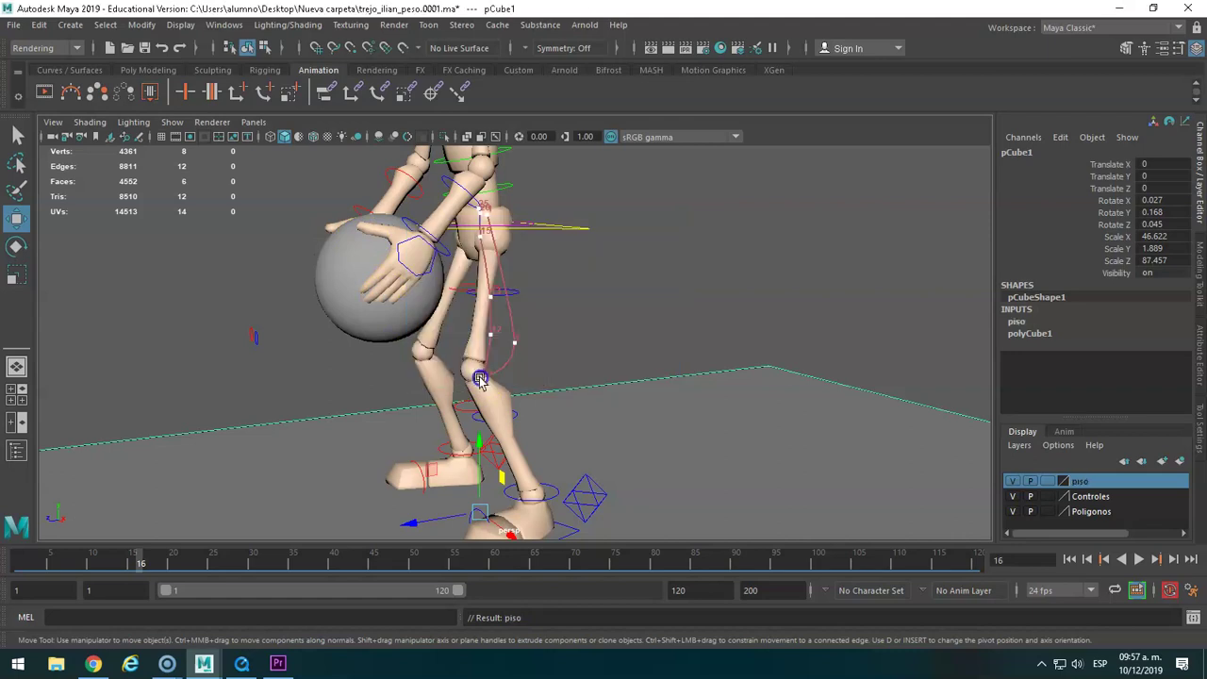
{"action": "left_click", "coordinate": [1047, 482]}
{"action": "left_click", "coordinate": [1047, 482]}
{"action": "left_click", "coordinate": [709, 296]}
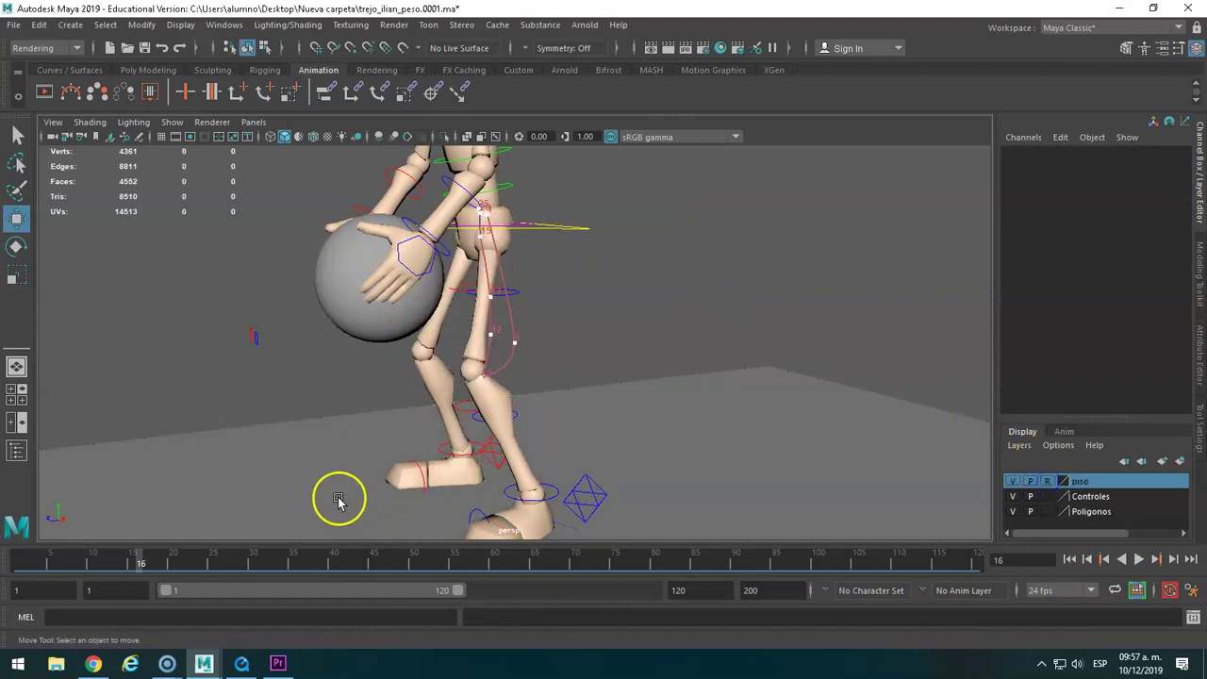
{"action": "left_click", "coordinate": [491, 461]}
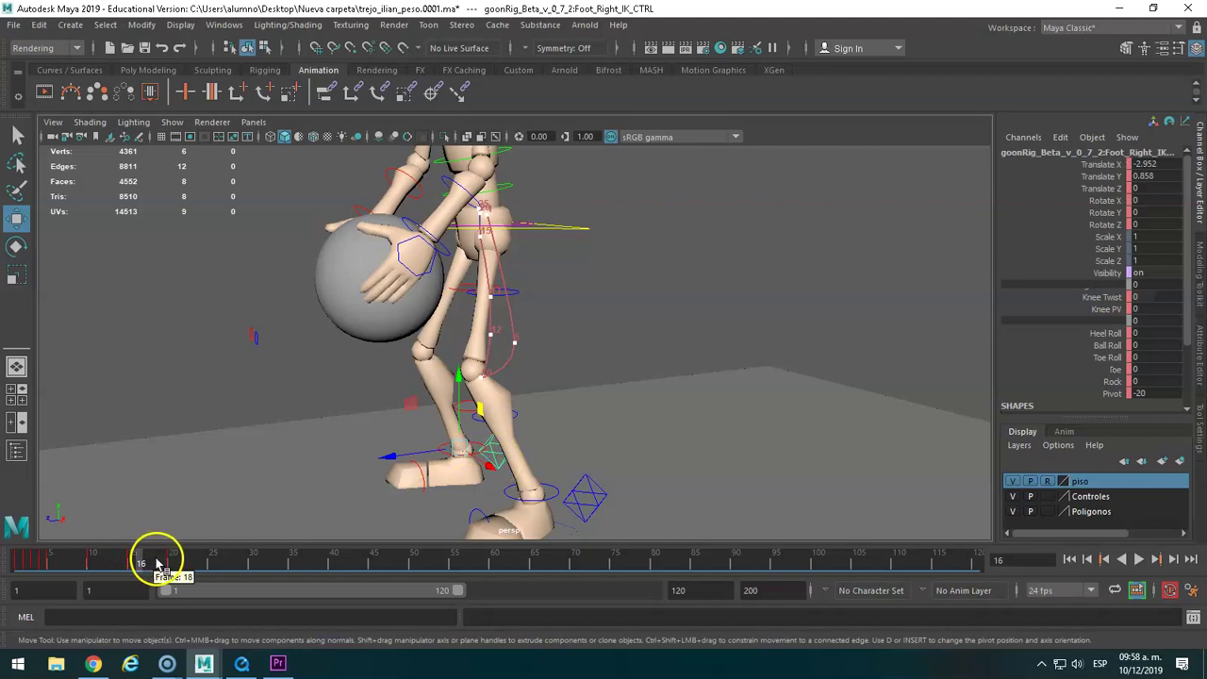
Mark the span of unwanted right-foot keys on the Time Slider and delete them.
{"action": "mouse_move", "coordinate": [159, 563]}
{"action": "left_mouse_down"}
{"action": "mouse_move", "coordinate": [94, 563]}
{"action": "mouse_move", "coordinate": [156, 563]}
{"action": "mouse_move", "coordinate": [143, 563]}
{"action": "left_mouse_up"}
{"action": "left_click", "coordinate": [25, 563]}
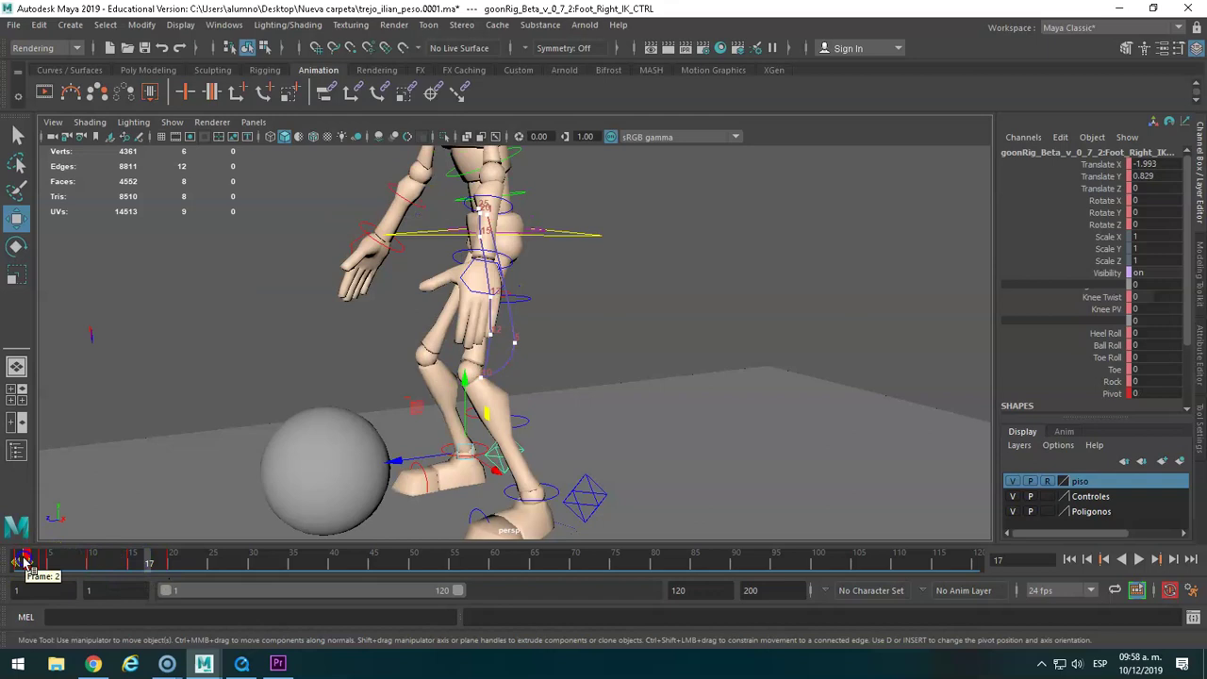
{"action": "left_click_drag", "start_coordinate": [29, 563], "coordinate": [149, 564]}
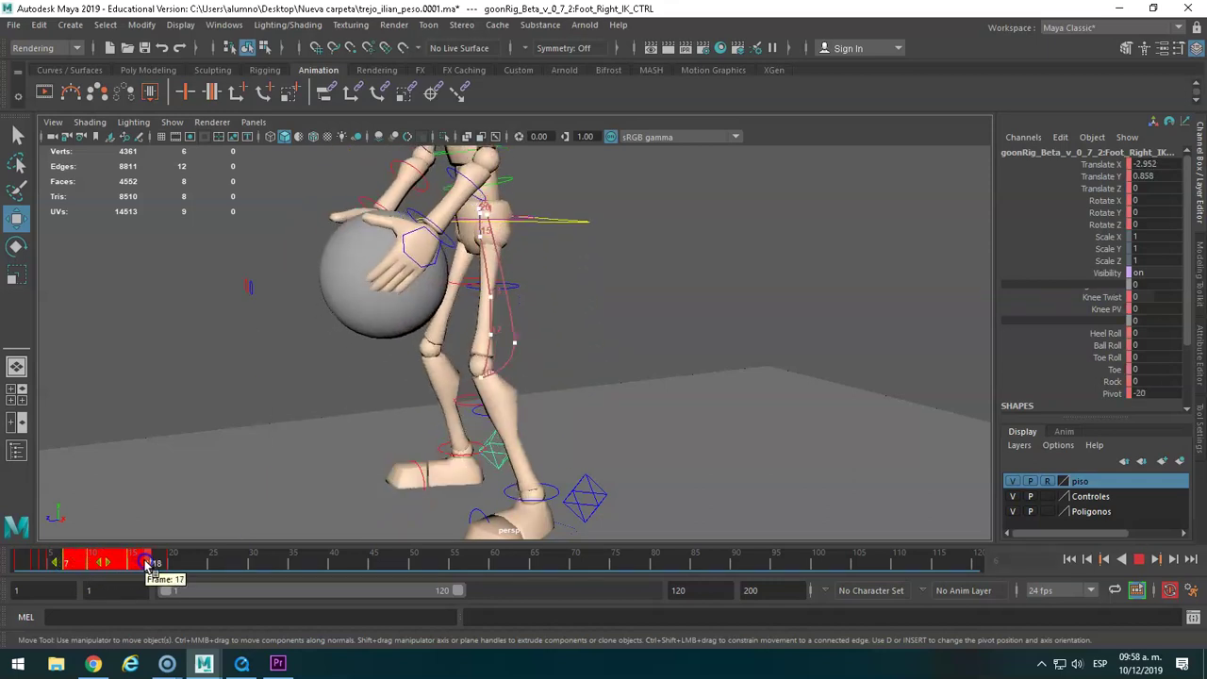
{"action": "left_click", "coordinate": [57, 564]}
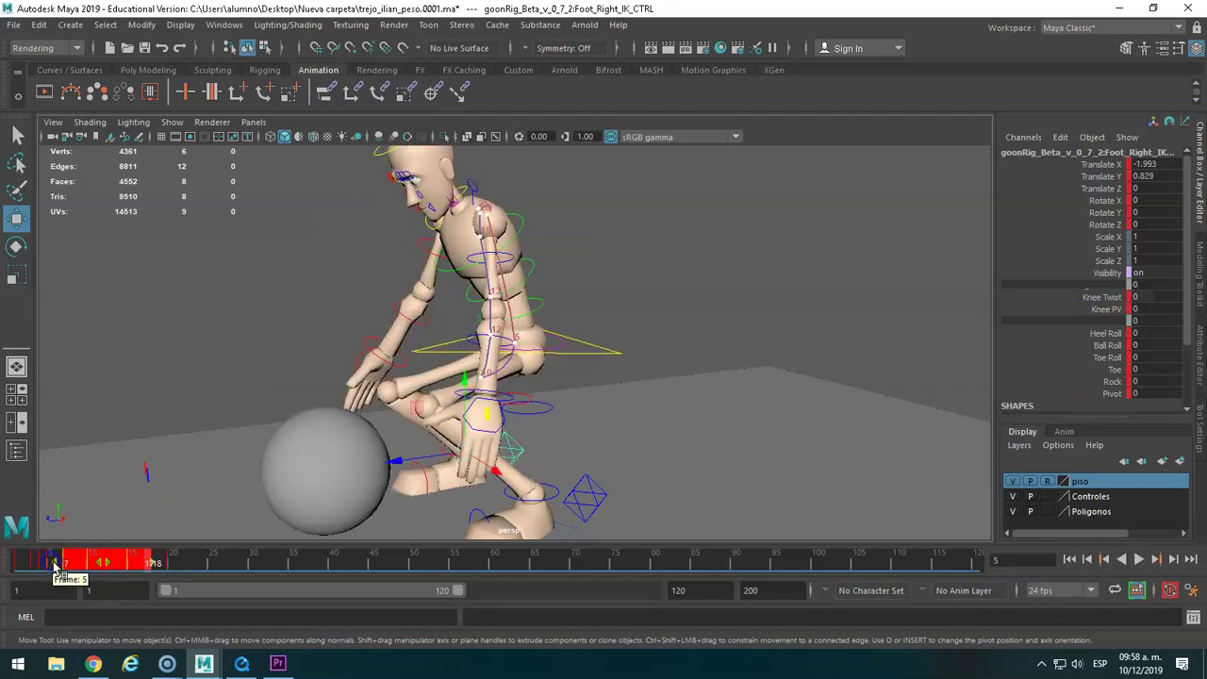
{"action": "mouse_move", "coordinate": [102, 564]}
{"action": "left_mouse_down"}
{"action": "mouse_move", "coordinate": [36, 563]}
{"action": "mouse_move", "coordinate": [112, 564]}
{"action": "left_mouse_up"}
{"action": "left_click", "coordinate": [26, 563]}
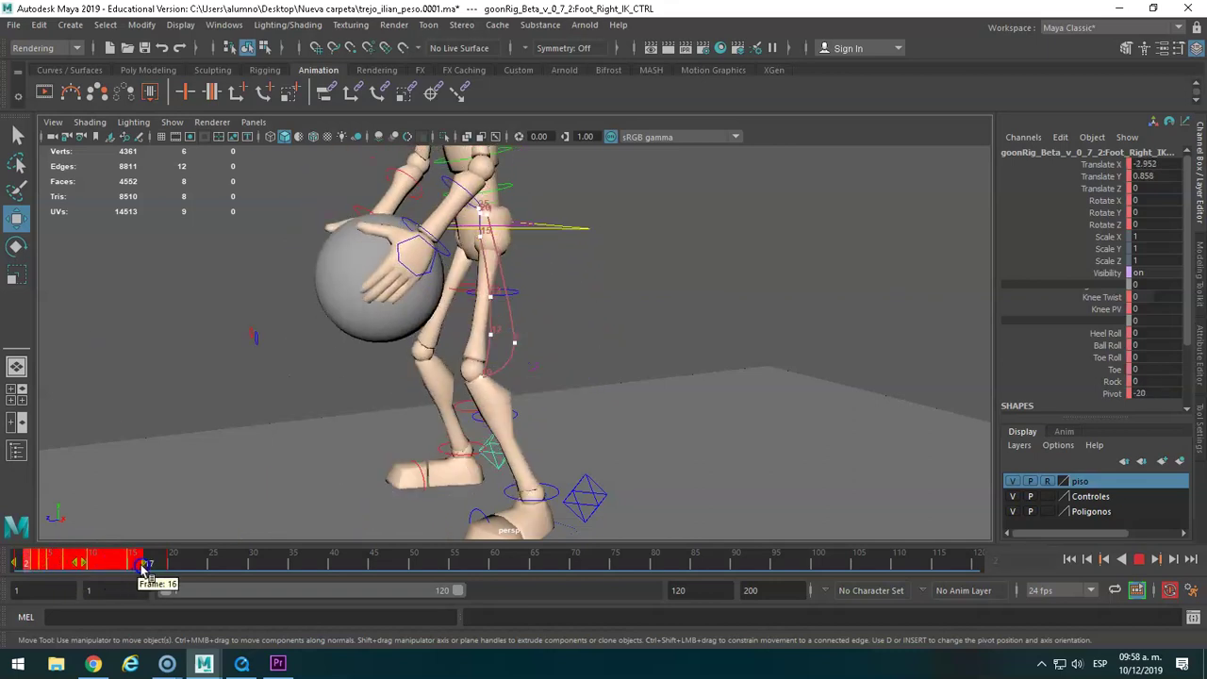
{"action": "right_click", "coordinate": [111, 564]}
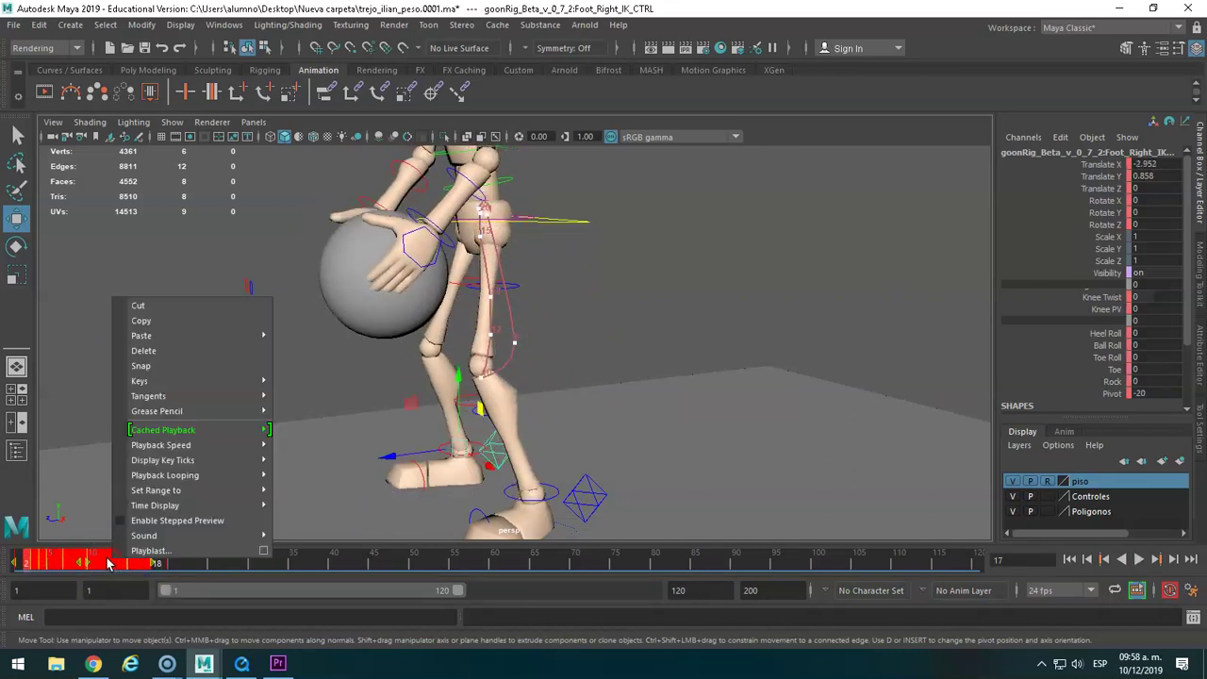
{"action": "left_click", "coordinate": [150, 350]}
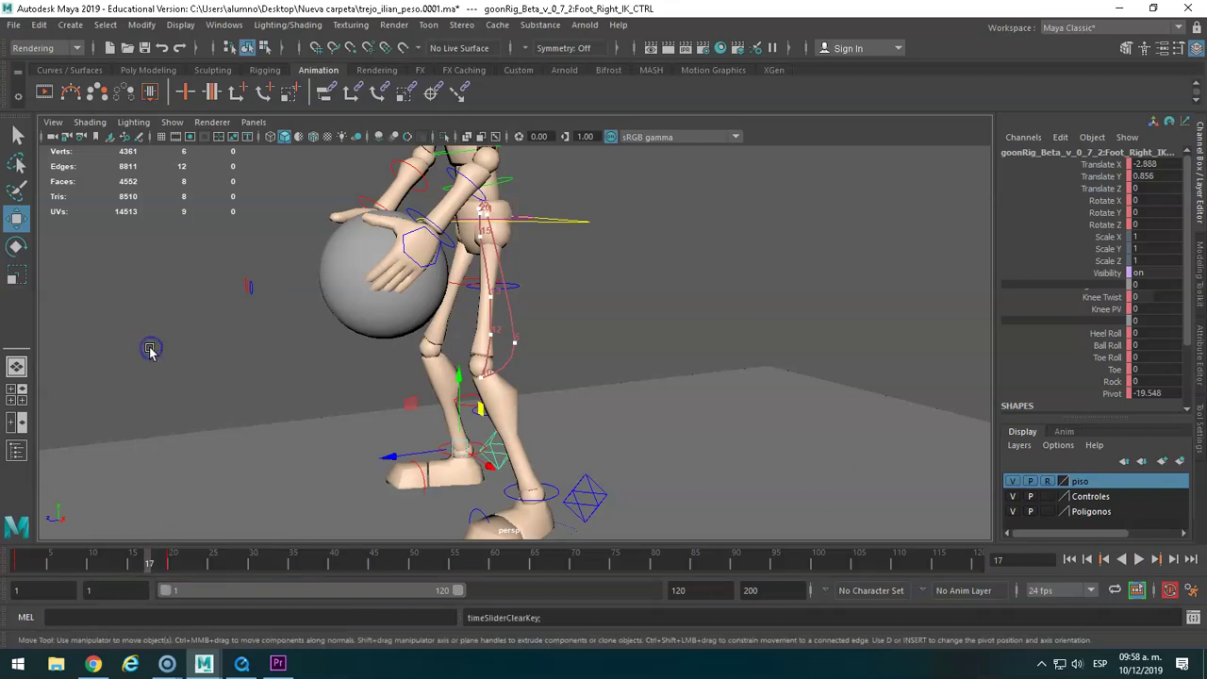
{"action": "left_click", "coordinate": [21, 564]}
{"action": "right_click", "coordinate": [19, 564]}
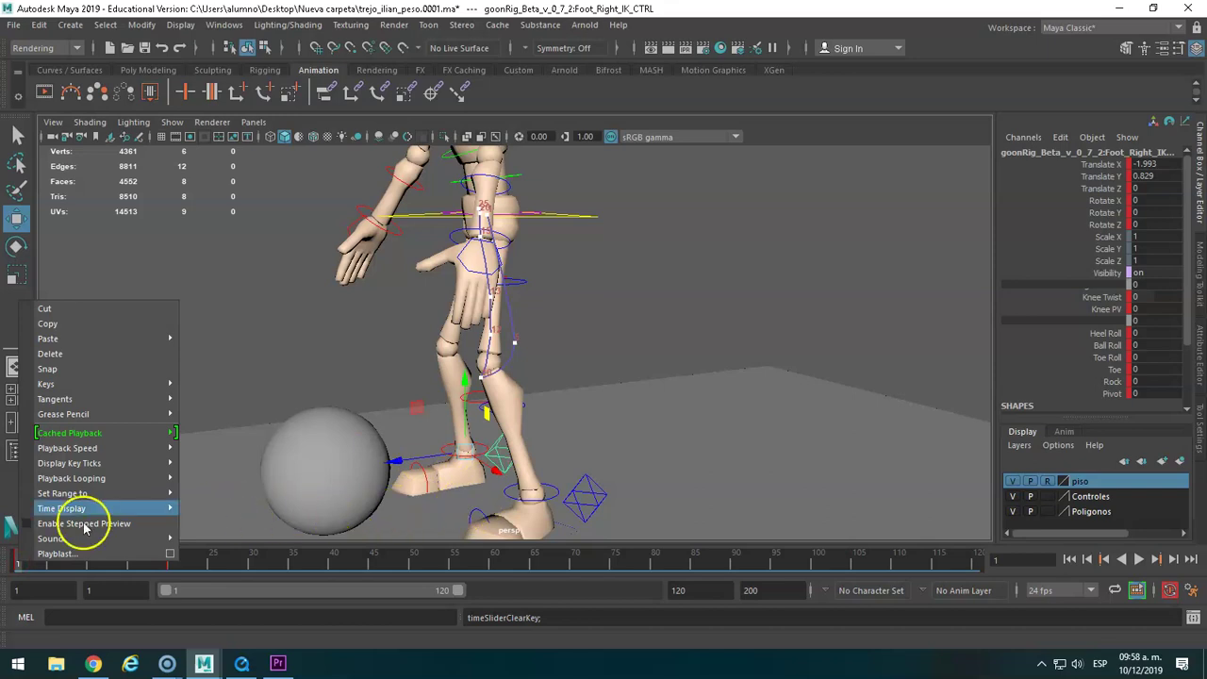
{"action": "left_click", "coordinate": [475, 433]}
Rotate the right foot control on Y to -16.825.
{"action": "left_click", "coordinate": [498, 463]}
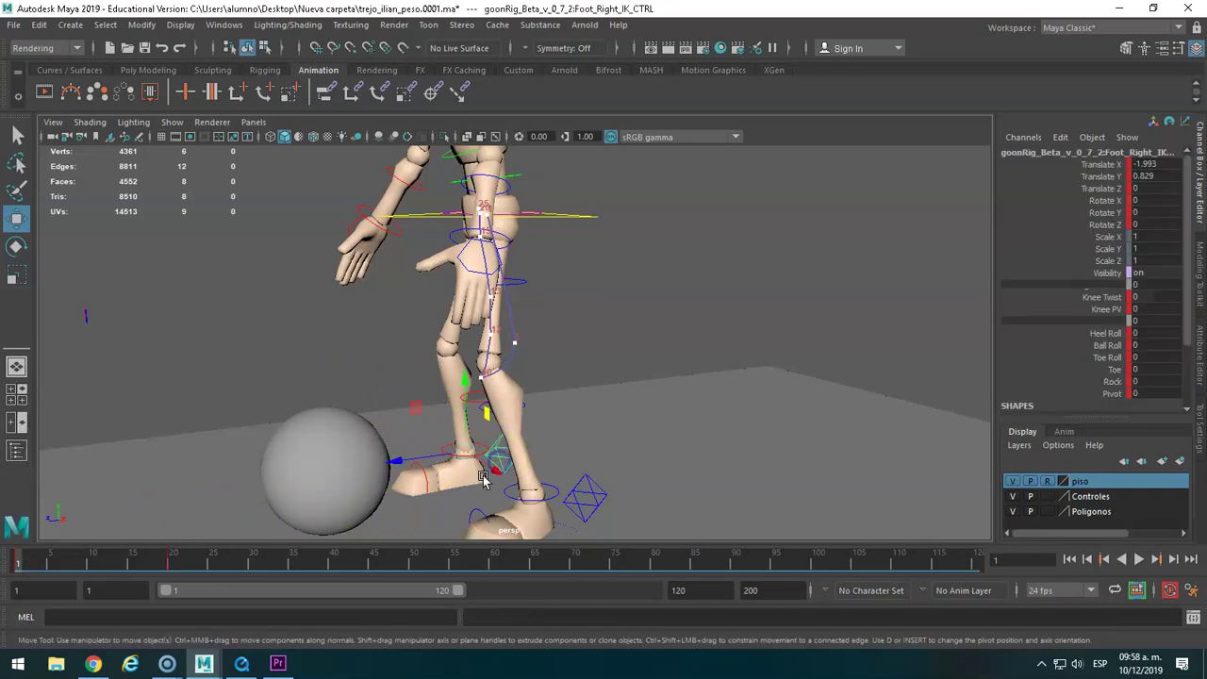
{"action": "left_click_drag", "start_coordinate": [441, 468], "coordinate": [471, 436], "text": "alt"}
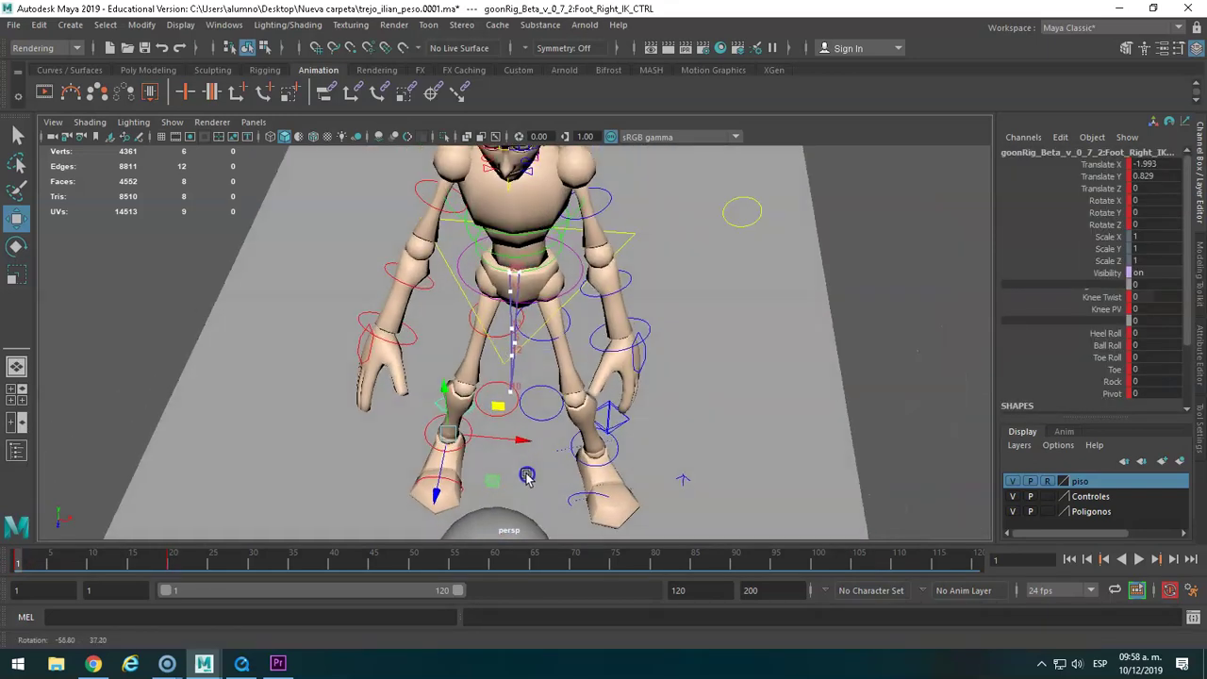
{"action": "key", "text": "e"}
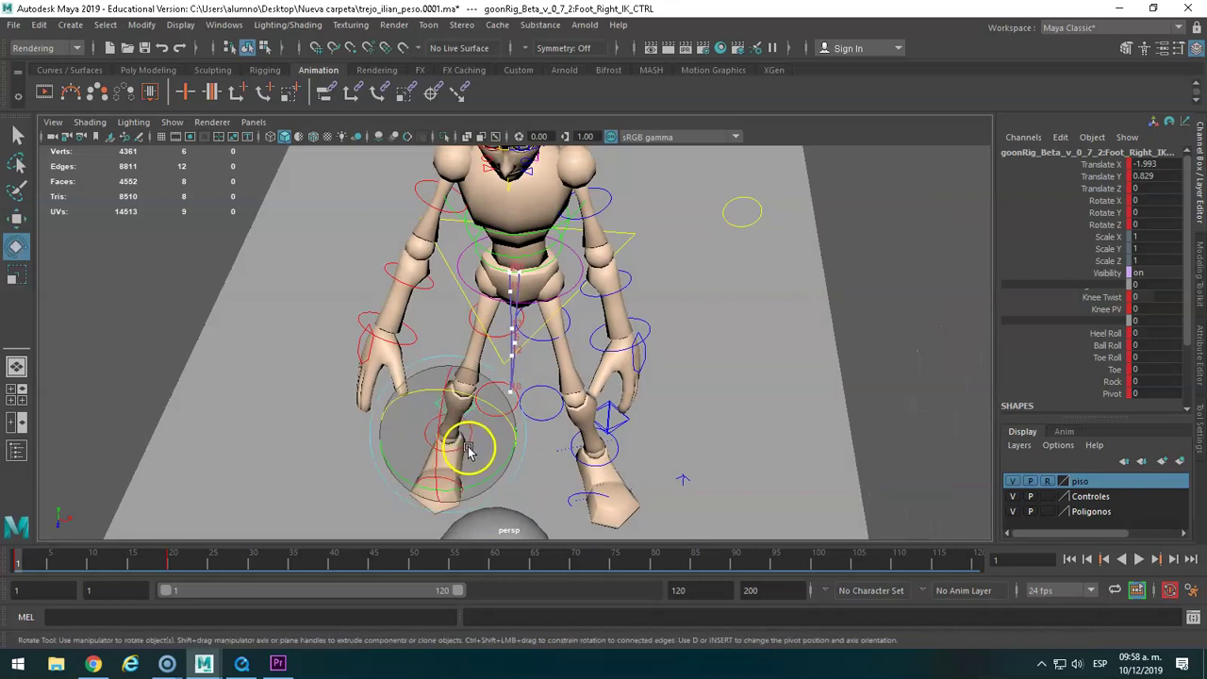
{"action": "left_click_drag", "start_coordinate": [498, 469], "coordinate": [482, 476]}
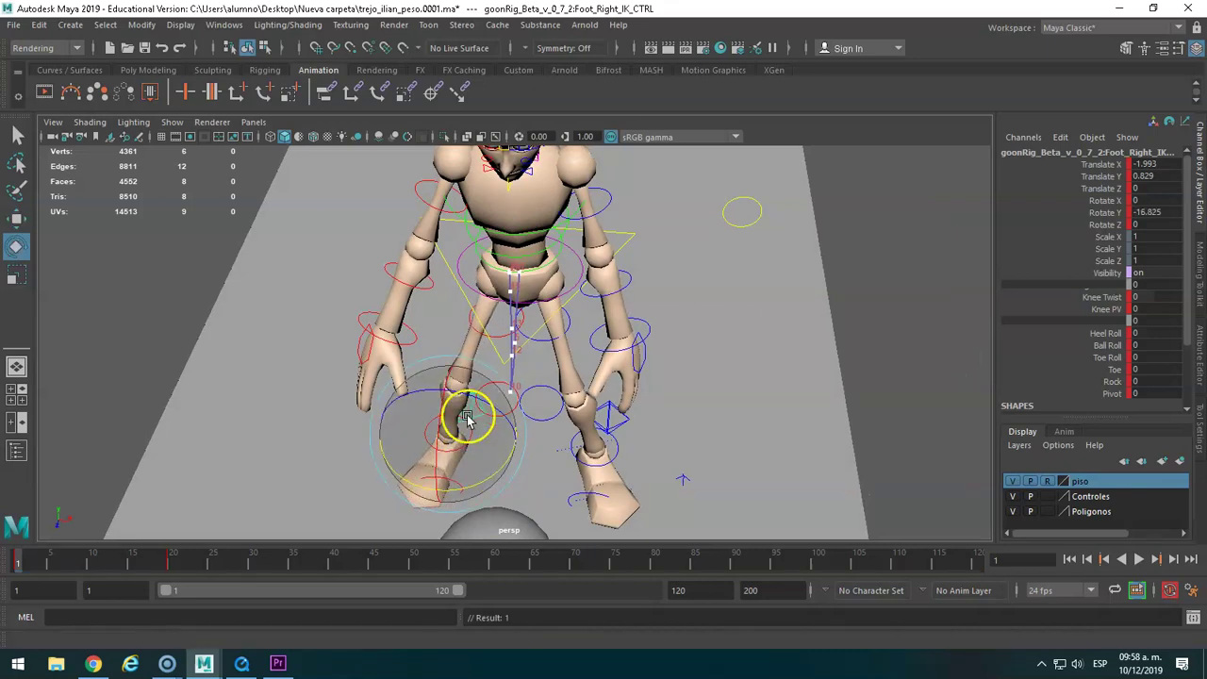
Copy the right foot's frame 1 key and paste it at frame 20.
{"action": "right_click", "coordinate": [27, 564]}
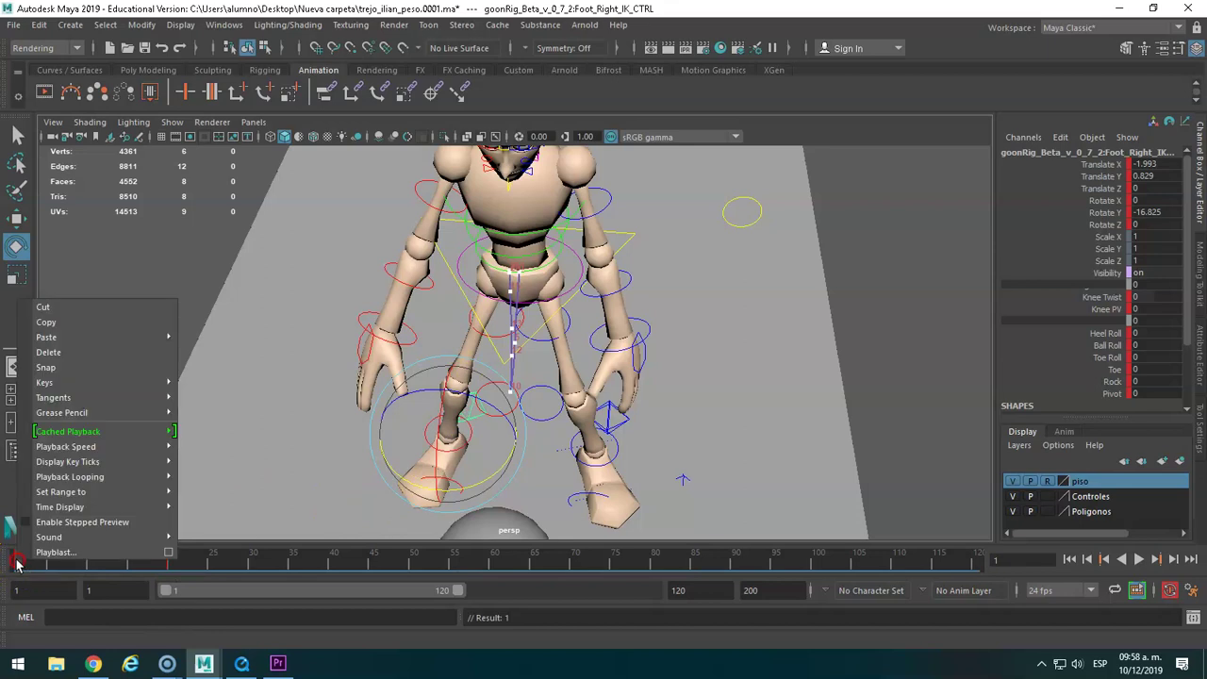
{"action": "left_click", "coordinate": [43, 317]}
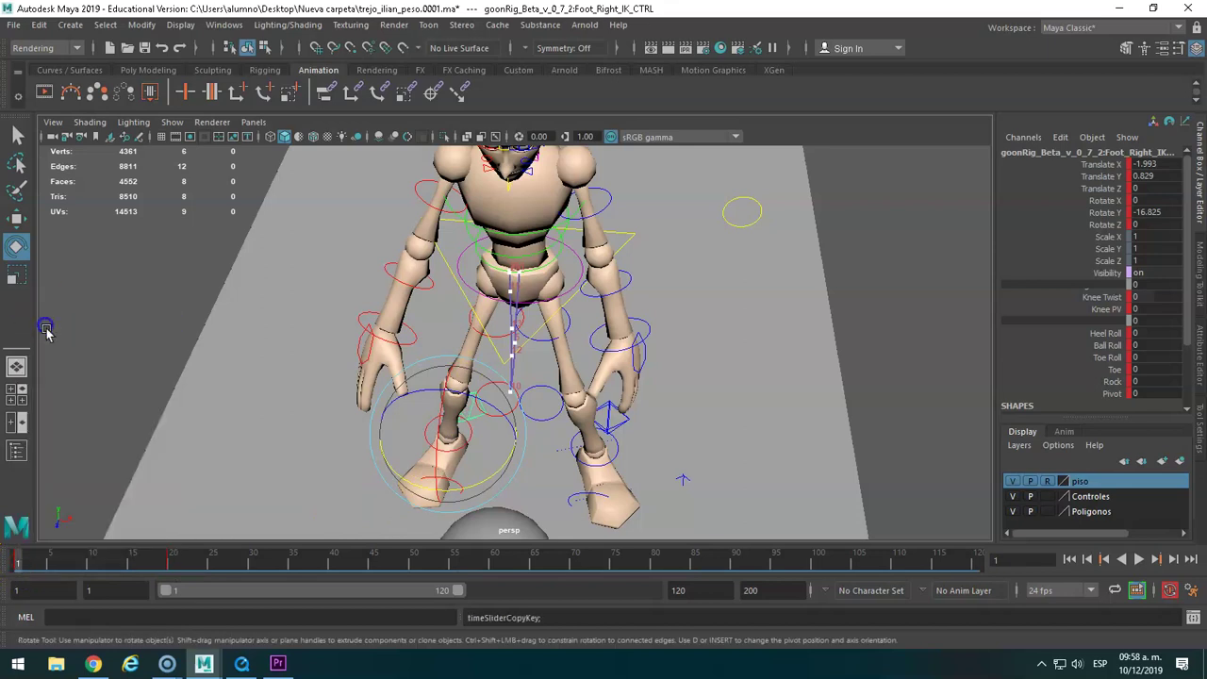
{"action": "left_click", "coordinate": [172, 564]}
{"action": "right_click", "coordinate": [173, 564]}
{"action": "left_click", "coordinate": [358, 350]}
{"action": "mouse_move", "coordinate": [156, 566]}
{"action": "left_mouse_down"}
{"action": "mouse_move", "coordinate": [85, 555]}
{"action": "mouse_move", "coordinate": [154, 553]}
{"action": "mouse_move", "coordinate": [18, 563]}
{"action": "mouse_move", "coordinate": [172, 558]}
{"action": "left_mouse_up"}
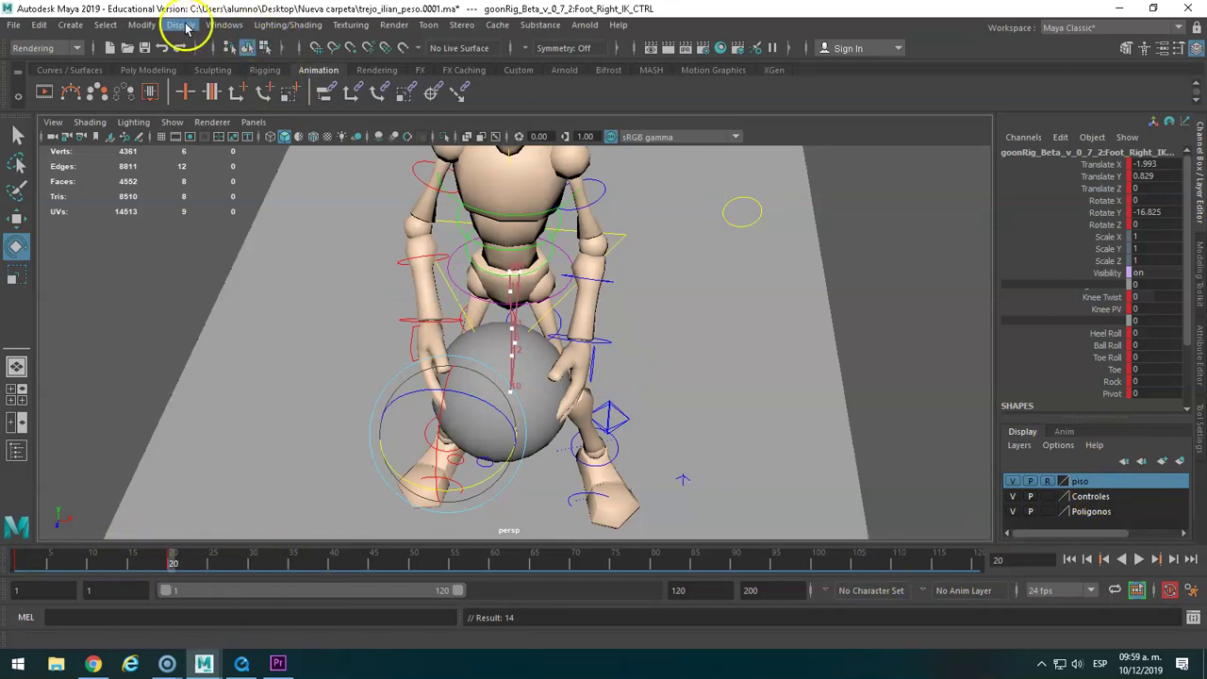
{"action": "left_click", "coordinate": [218, 26]}
{"action": "mouse_move", "coordinate": [263, 109]}
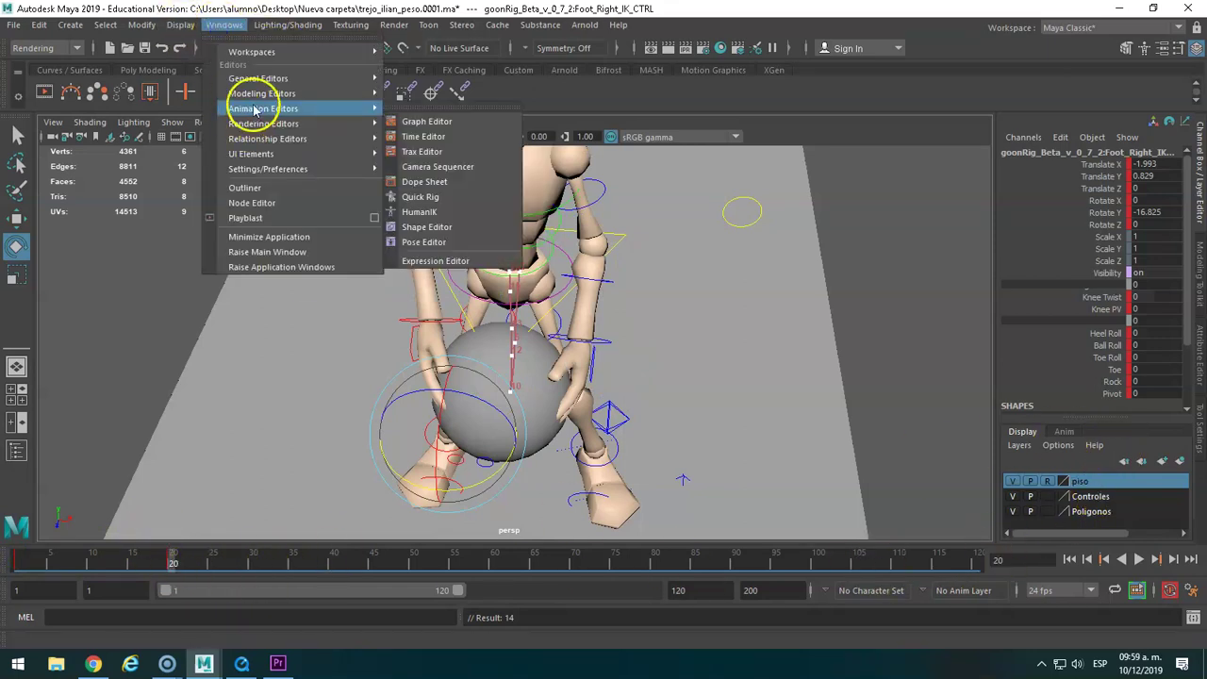
Open the Graph Editor from a torn-off Animation Editors list, showing only the Pivot curve.
{"action": "left_click", "coordinate": [443, 109]}
{"action": "mouse_move", "coordinate": [453, 116]}
{"action": "left_mouse_down"}
{"action": "mouse_move", "coordinate": [797, 90]}
{"action": "mouse_move", "coordinate": [900, 38]}
{"action": "left_mouse_up"}
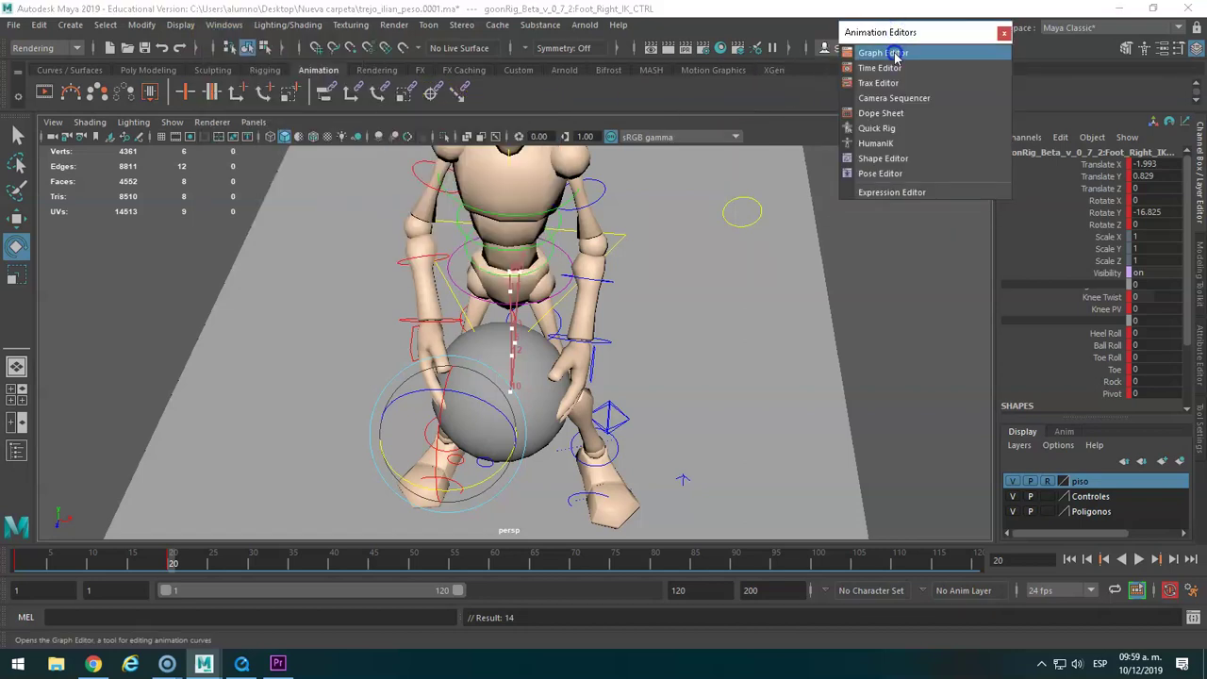
{"action": "left_click", "coordinate": [869, 53]}
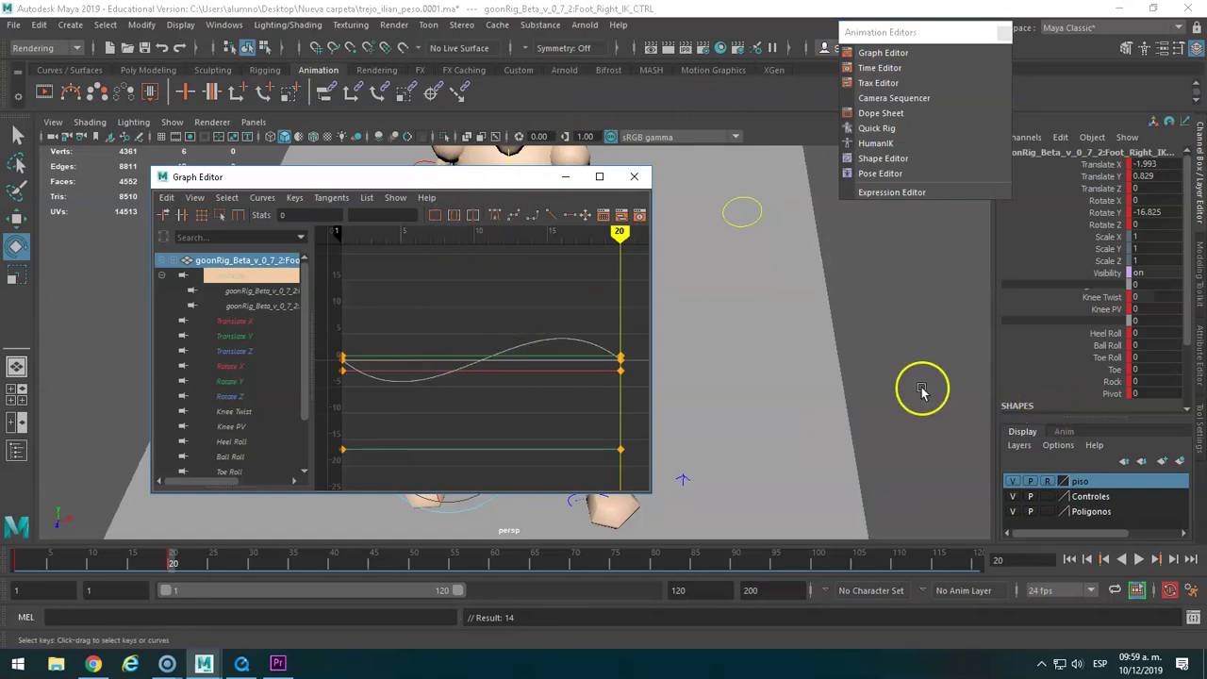
{"action": "left_click_drag", "start_coordinate": [304, 394], "coordinate": [305, 434]}
{"action": "left_click", "coordinate": [222, 456]}
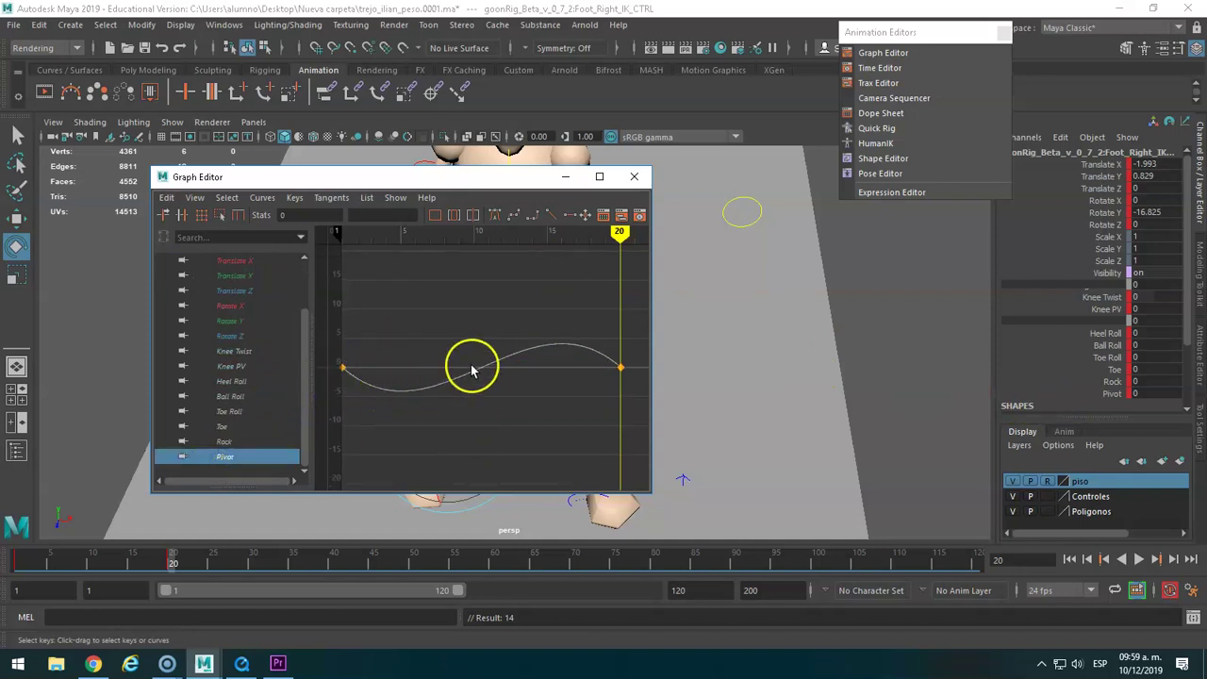
{"action": "mouse_move", "coordinate": [619, 234]}
{"action": "left_mouse_down"}
{"action": "mouse_move", "coordinate": [587, 236]}
{"action": "mouse_move", "coordinate": [618, 253]}
{"action": "left_mouse_up"}
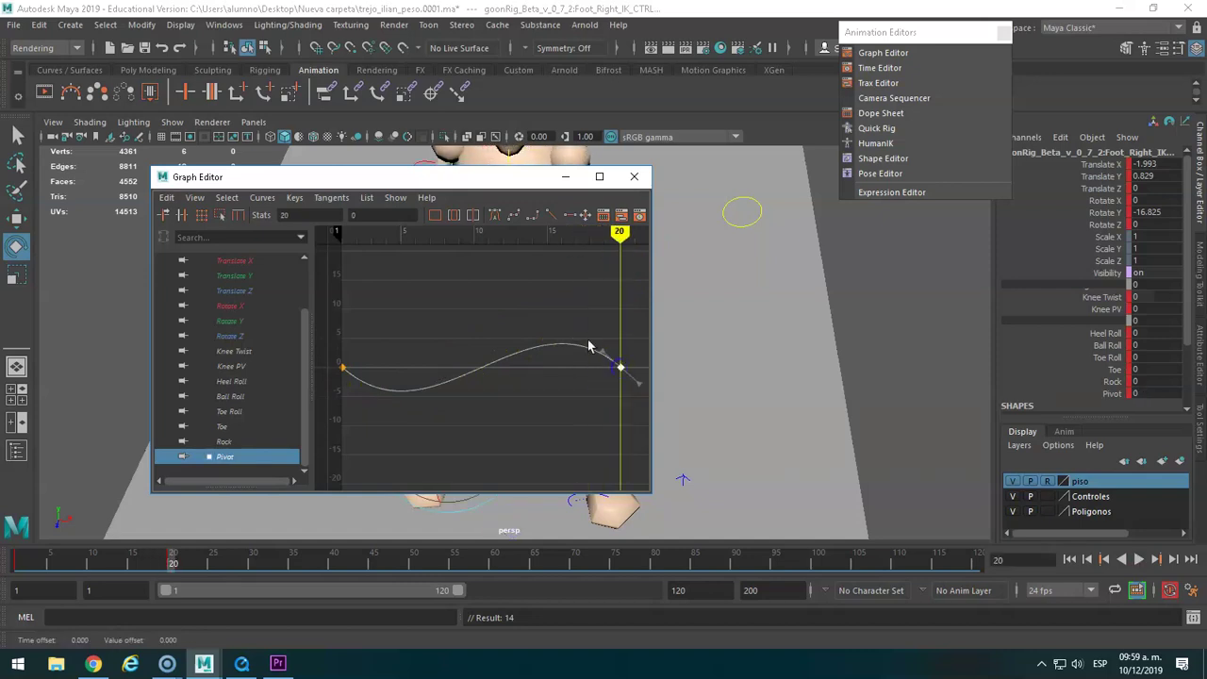
Select both Pivot keys and apply Flat tangents so Pivot holds at 0.
{"action": "left_click", "coordinate": [345, 369]}
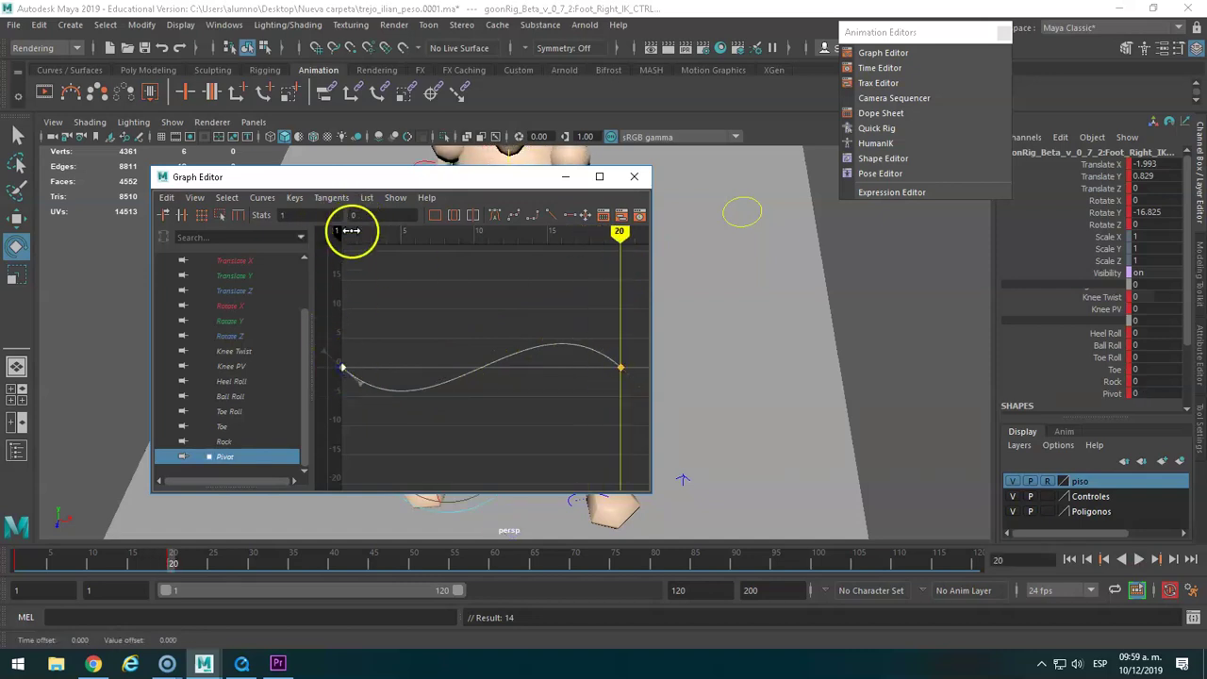
{"action": "left_click", "coordinate": [465, 382]}
{"action": "left_click", "coordinate": [362, 387]}
{"action": "key", "text": "ctrl+z"}
{"action": "left_click_drag", "start_coordinate": [326, 329], "coordinate": [329, 368]}
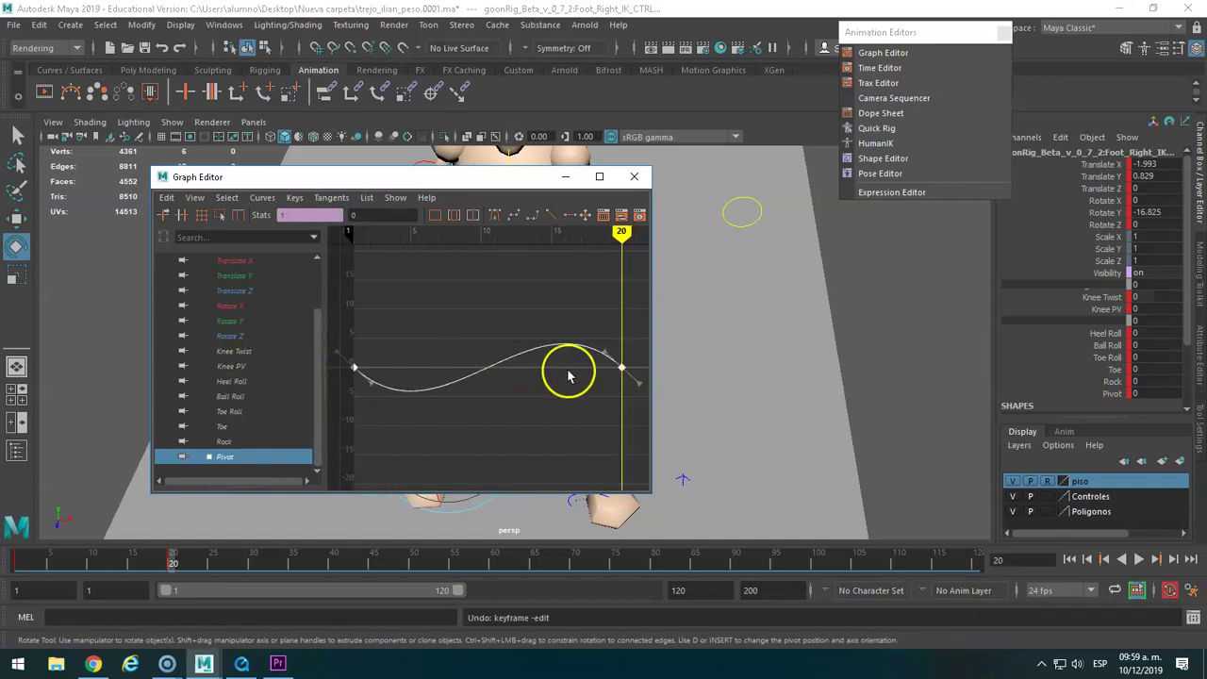
{"action": "mouse_move", "coordinate": [634, 341]}
{"action": "left_mouse_down"}
{"action": "mouse_move", "coordinate": [391, 418]}
{"action": "mouse_move", "coordinate": [348, 418]}
{"action": "left_mouse_up"}
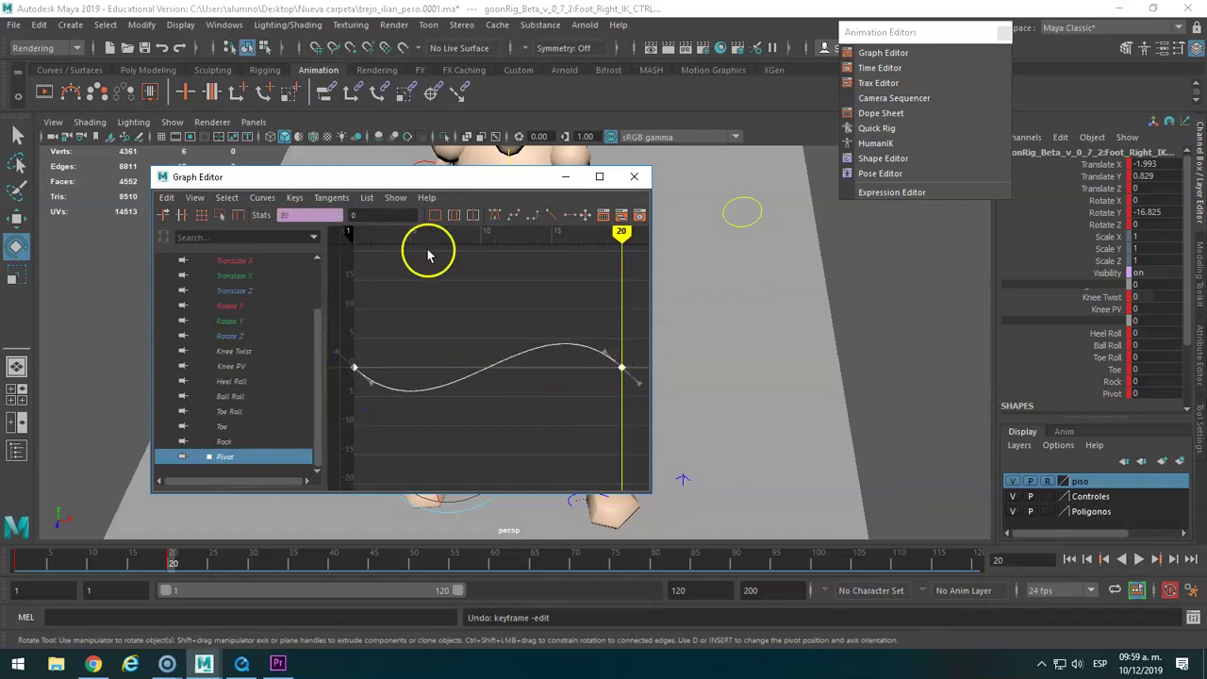
{"action": "left_click", "coordinate": [555, 220]}
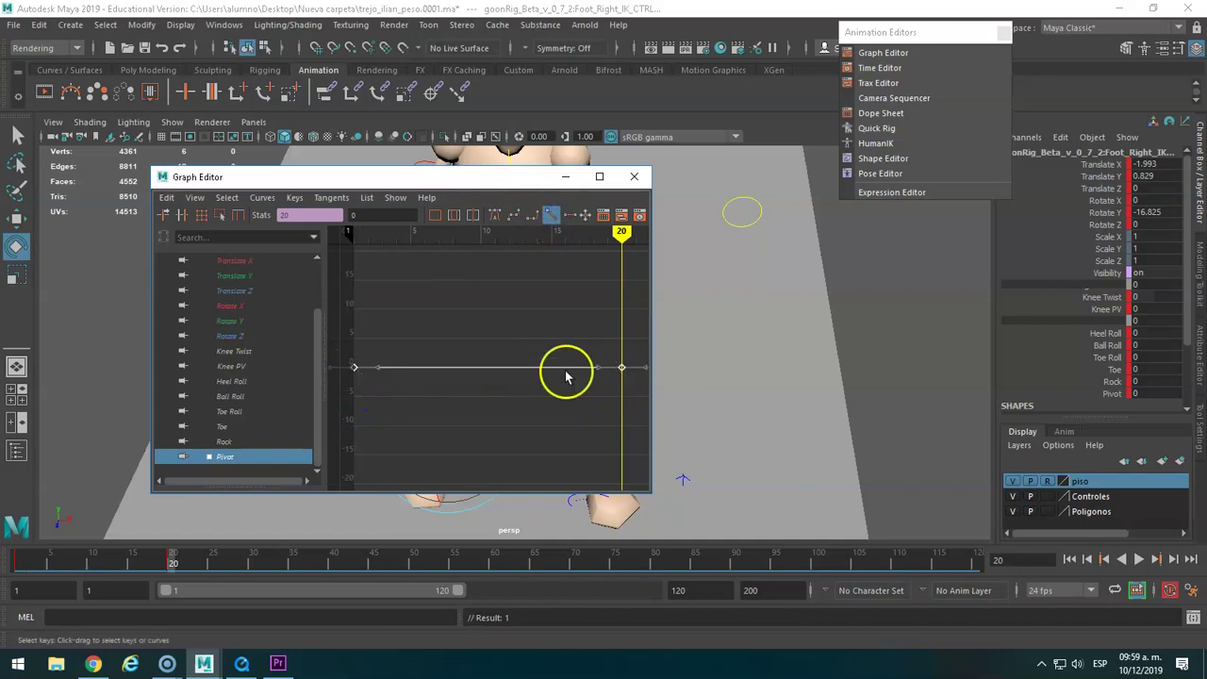
{"action": "mouse_move", "coordinate": [170, 560]}
{"action": "left_mouse_down"}
{"action": "mouse_move", "coordinate": [39, 563]}
{"action": "mouse_move", "coordinate": [275, 562]}
{"action": "left_mouse_up"}
Close the Graph Editor, select the ball and Increment & Save to trejo_ilian_peso.0002.ma.
{"action": "left_click", "coordinate": [634, 176]}
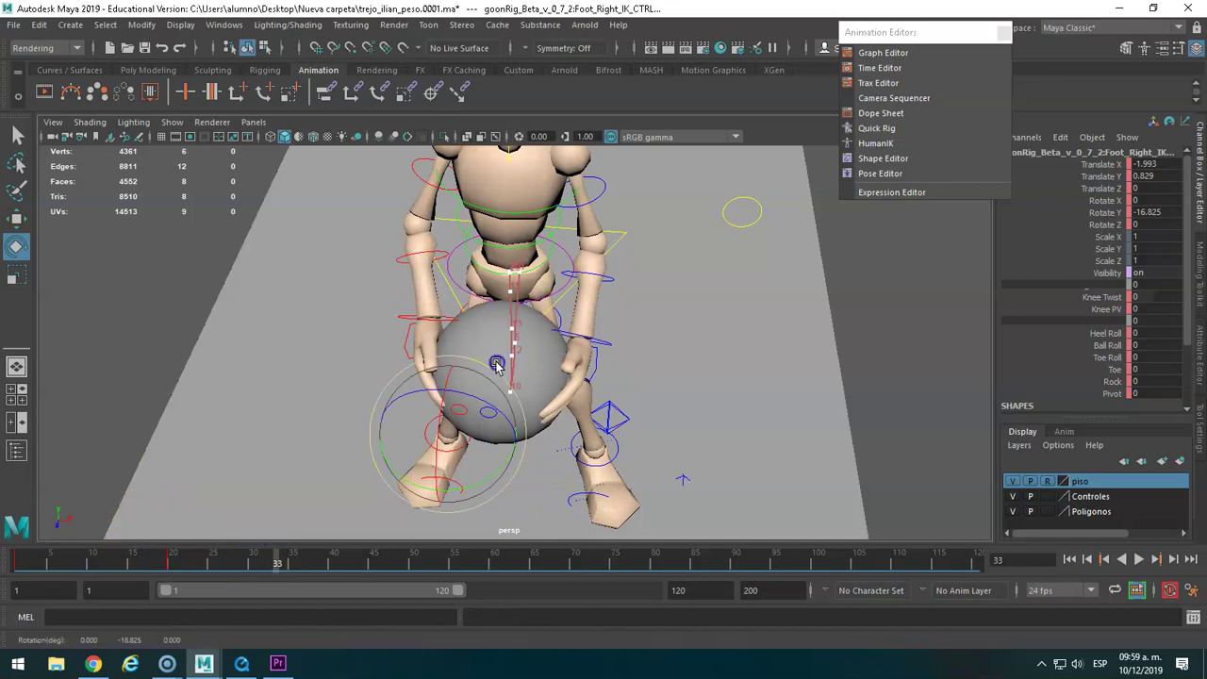
{"action": "left_click_drag", "start_coordinate": [645, 330], "coordinate": [800, 275], "text": "alt"}
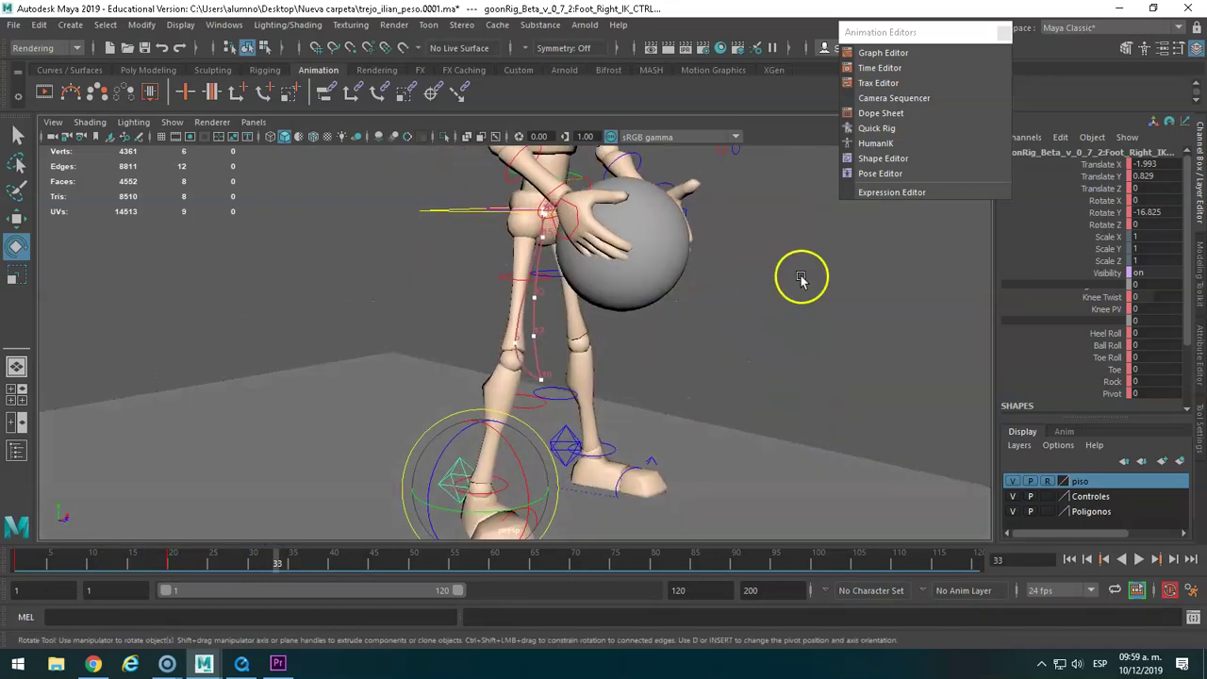
{"action": "left_click", "coordinate": [708, 270]}
{"action": "left_click", "coordinate": [650, 260]}
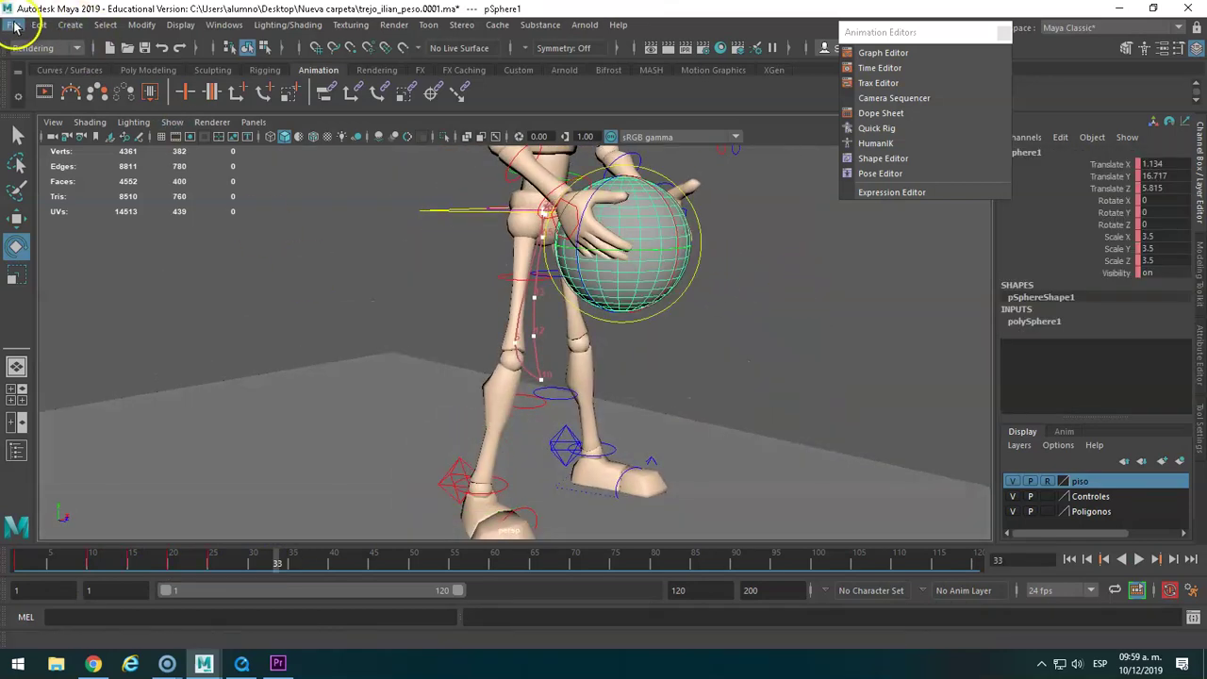
{"action": "left_click", "coordinate": [14, 24]}
{"action": "left_click", "coordinate": [58, 123]}
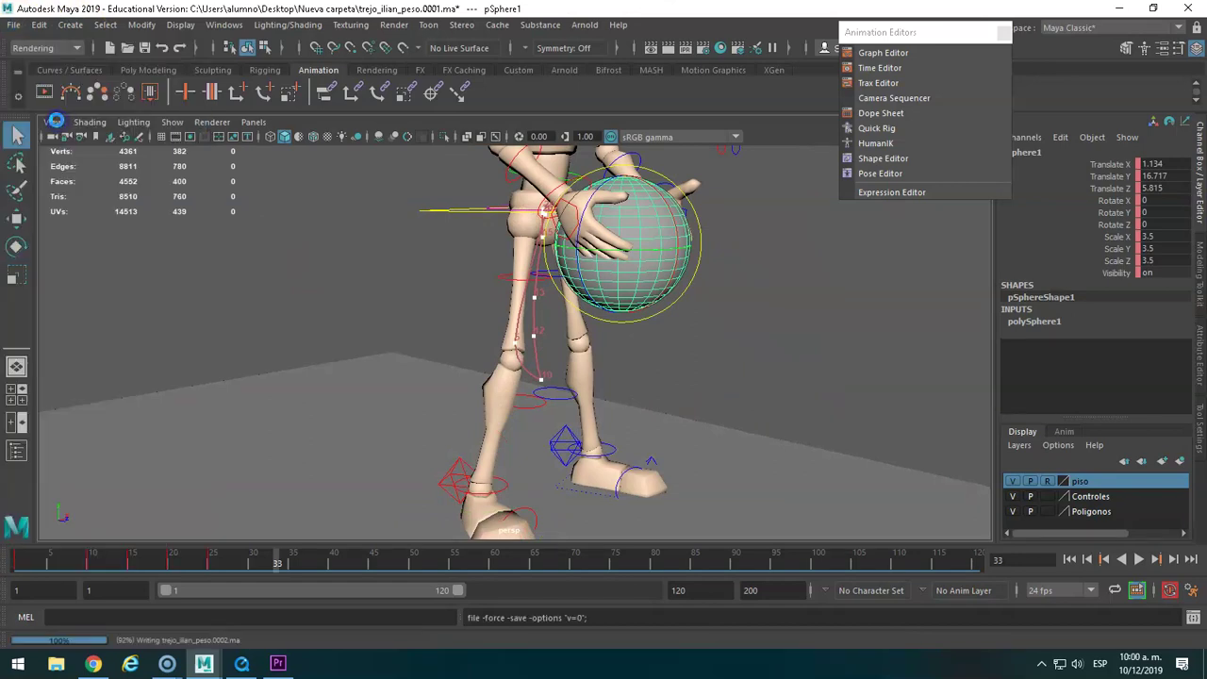
{"action": "mouse_move", "coordinate": [92, 564]}
{"action": "left_mouse_down"}
{"action": "mouse_move", "coordinate": [14, 564]}
{"action": "mouse_move", "coordinate": [126, 575]}
{"action": "mouse_move", "coordinate": [213, 564]}
{"action": "left_mouse_up"}
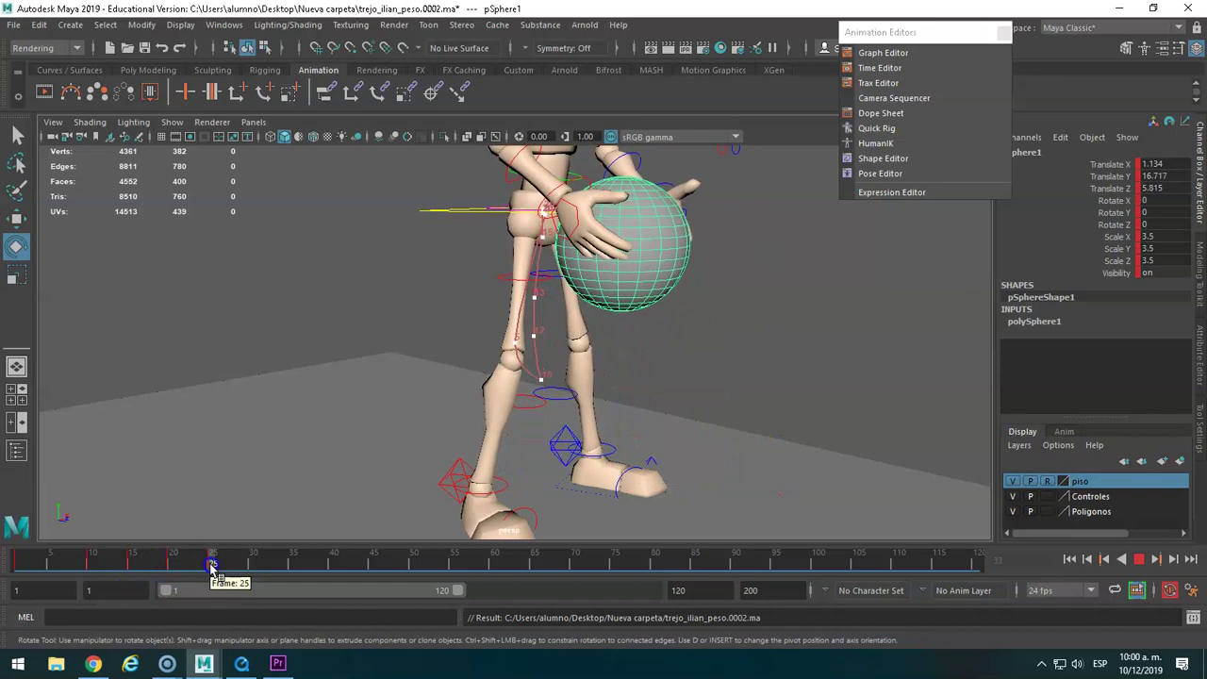
Raise the grey ball into the mannequin's hands at frame 20 with the Move tool.
{"action": "left_click", "coordinate": [132, 563]}
{"action": "left_click_drag", "start_coordinate": [130, 564], "coordinate": [171, 564]}
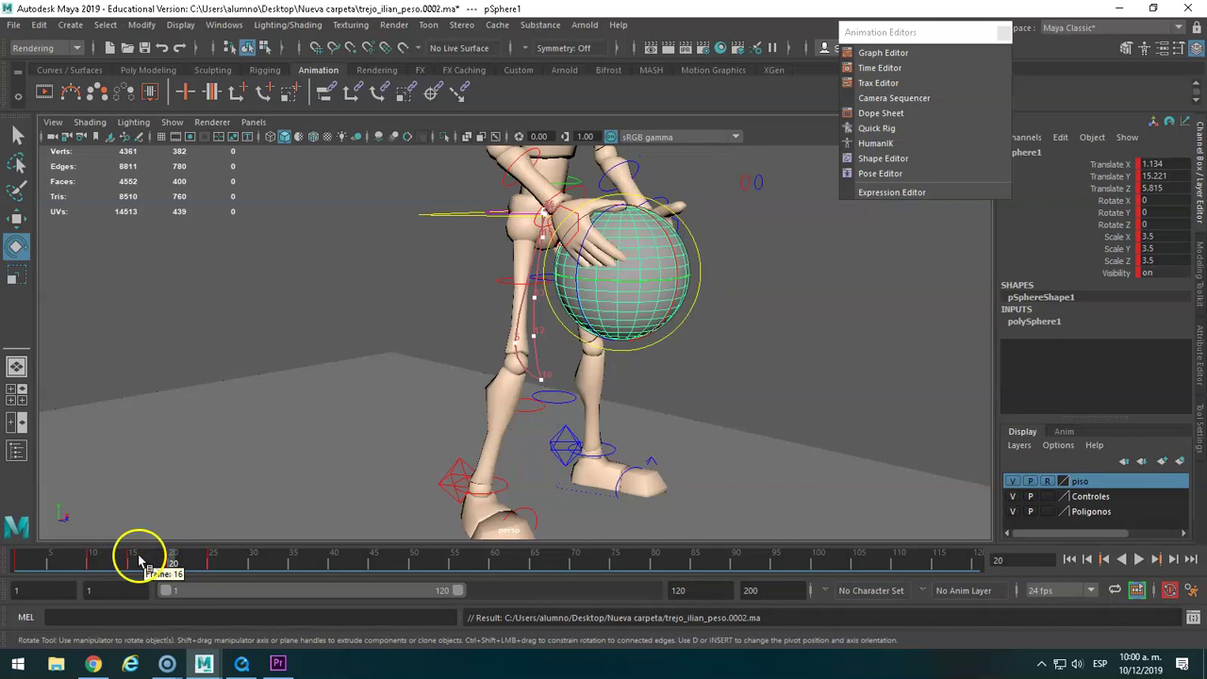
{"action": "key", "text": "w"}
{"action": "left_click_drag", "start_coordinate": [630, 219], "coordinate": [625, 186]}
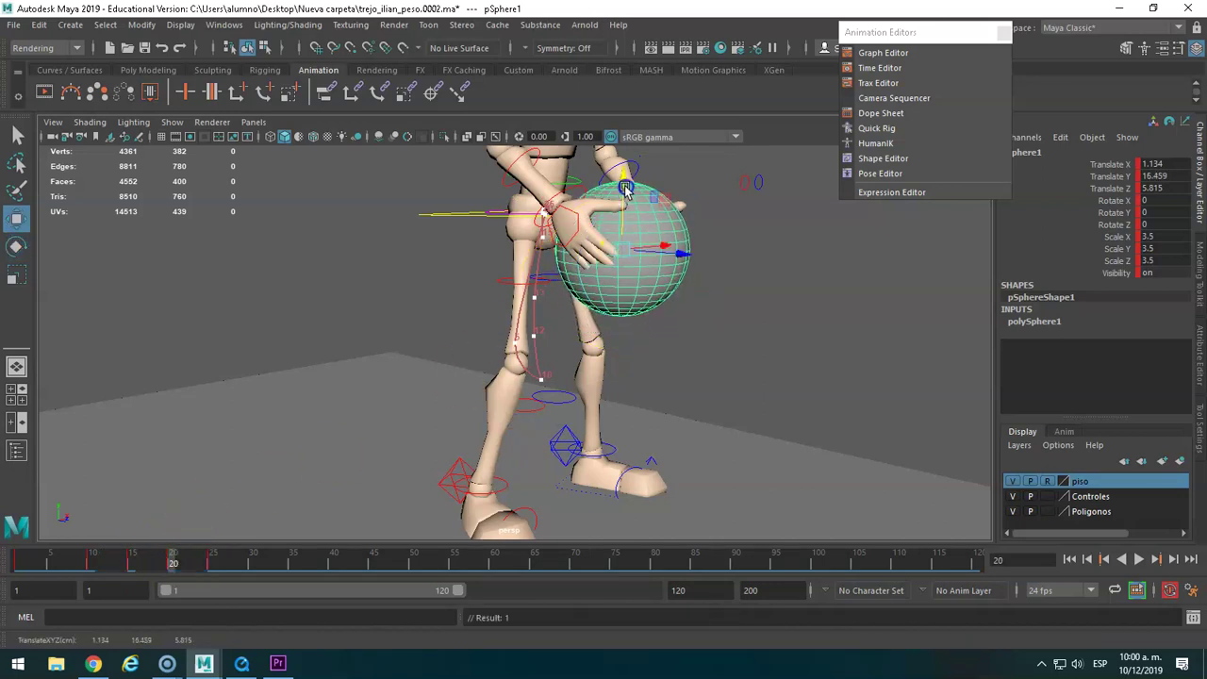
{"action": "mouse_move", "coordinate": [719, 273]}
{"action": "left_mouse_down", "text": "alt"}
{"action": "mouse_move", "coordinate": [557, 230]}
{"action": "mouse_move", "coordinate": [539, 216]}
{"action": "mouse_move", "coordinate": [537, 191]}
{"action": "left_mouse_up", "text": "alt"}
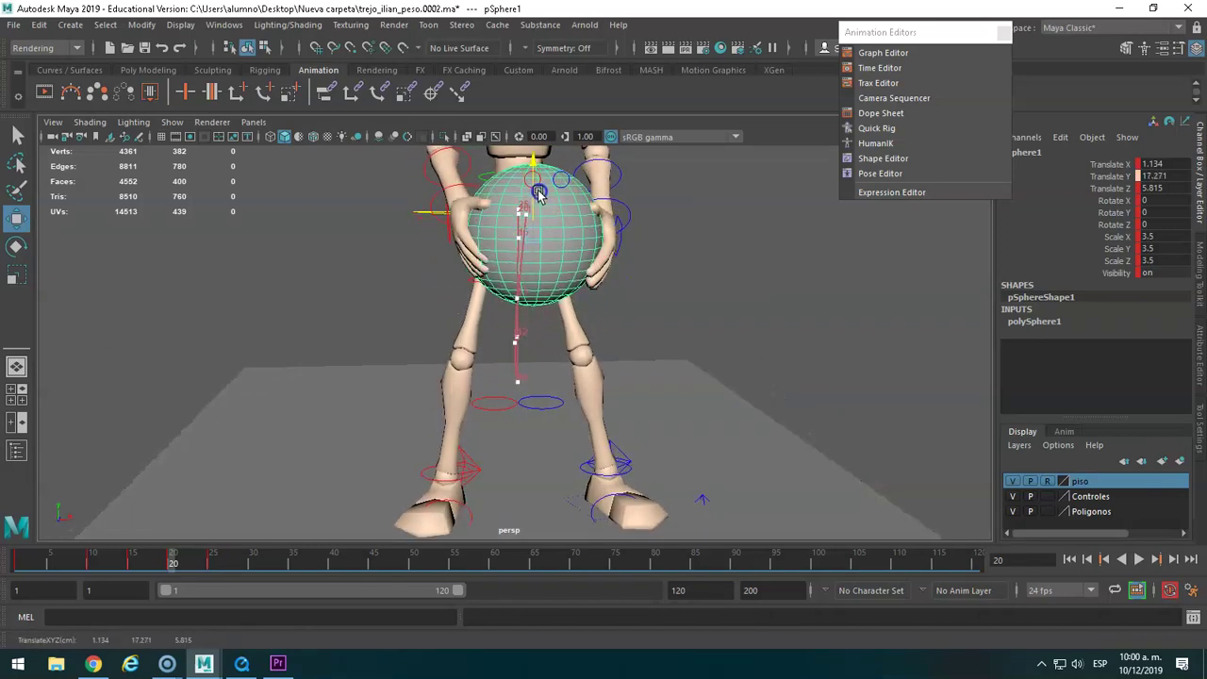
{"action": "mouse_move", "coordinate": [491, 251]}
{"action": "left_mouse_down", "text": "alt"}
{"action": "mouse_move", "coordinate": [378, 268]}
{"action": "mouse_move", "coordinate": [546, 268]}
{"action": "mouse_move", "coordinate": [580, 280]}
{"action": "left_mouse_up", "text": "alt"}
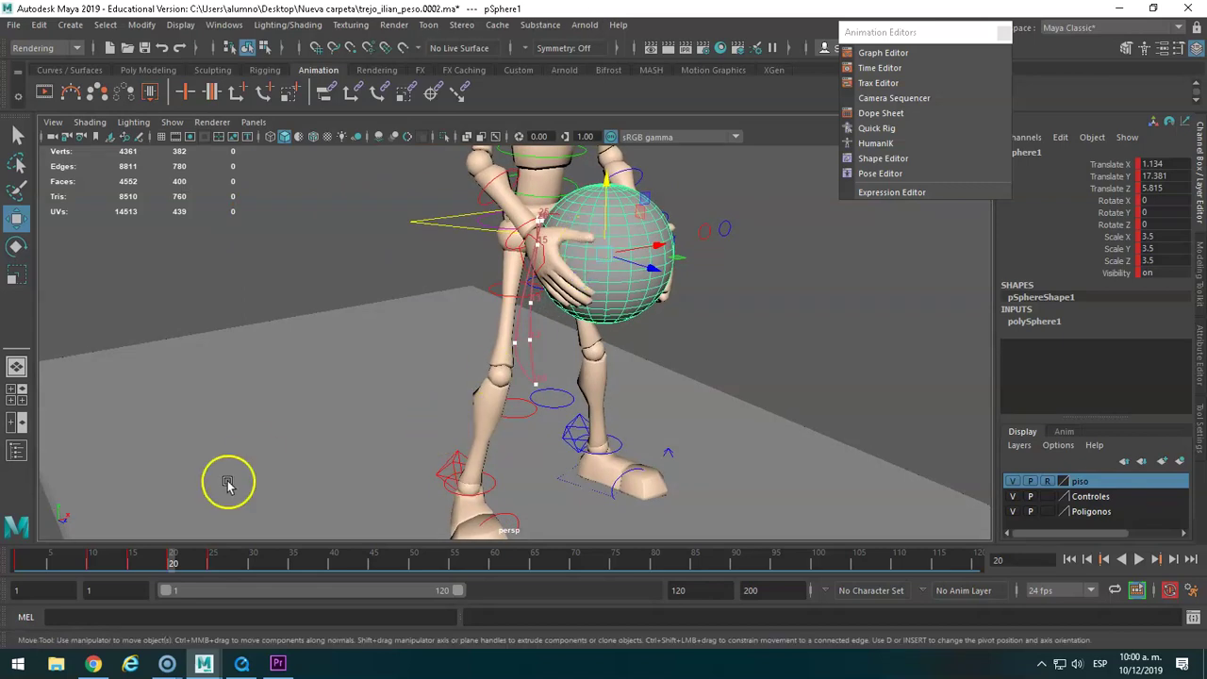
Fine-tune the ball's height at frames 15 and 20, keying it at frame 15.
{"action": "left_click", "coordinate": [132, 563]}
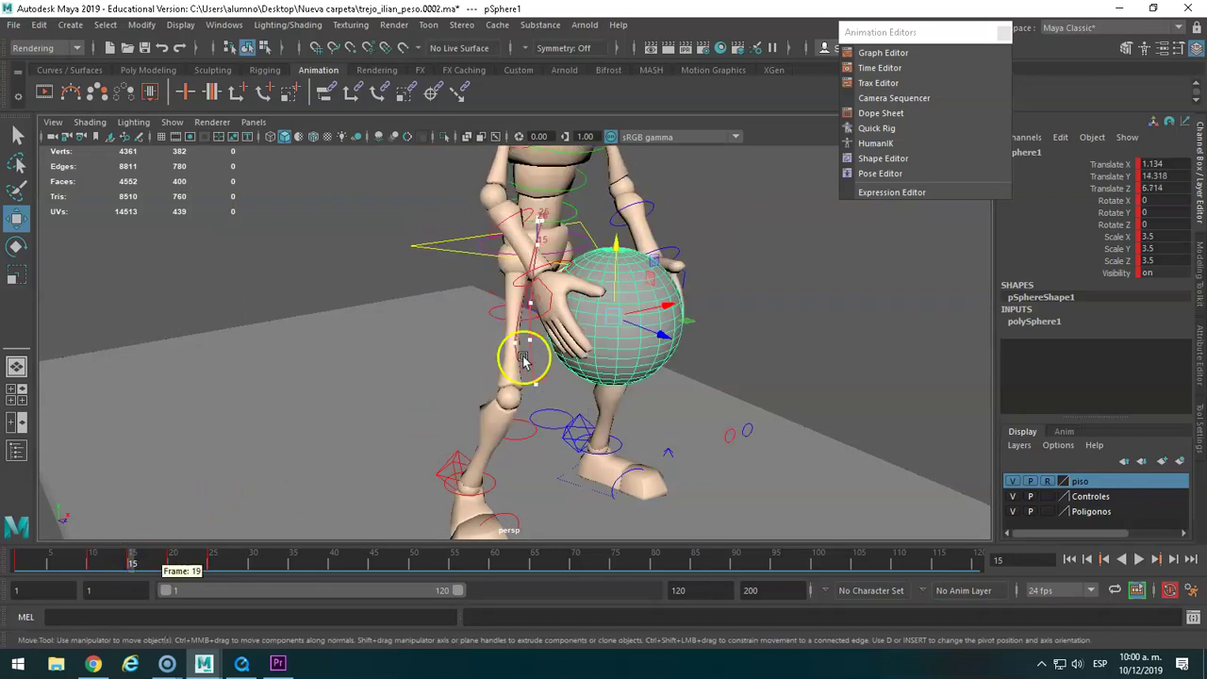
{"action": "left_click_drag", "start_coordinate": [614, 266], "coordinate": [616, 253]}
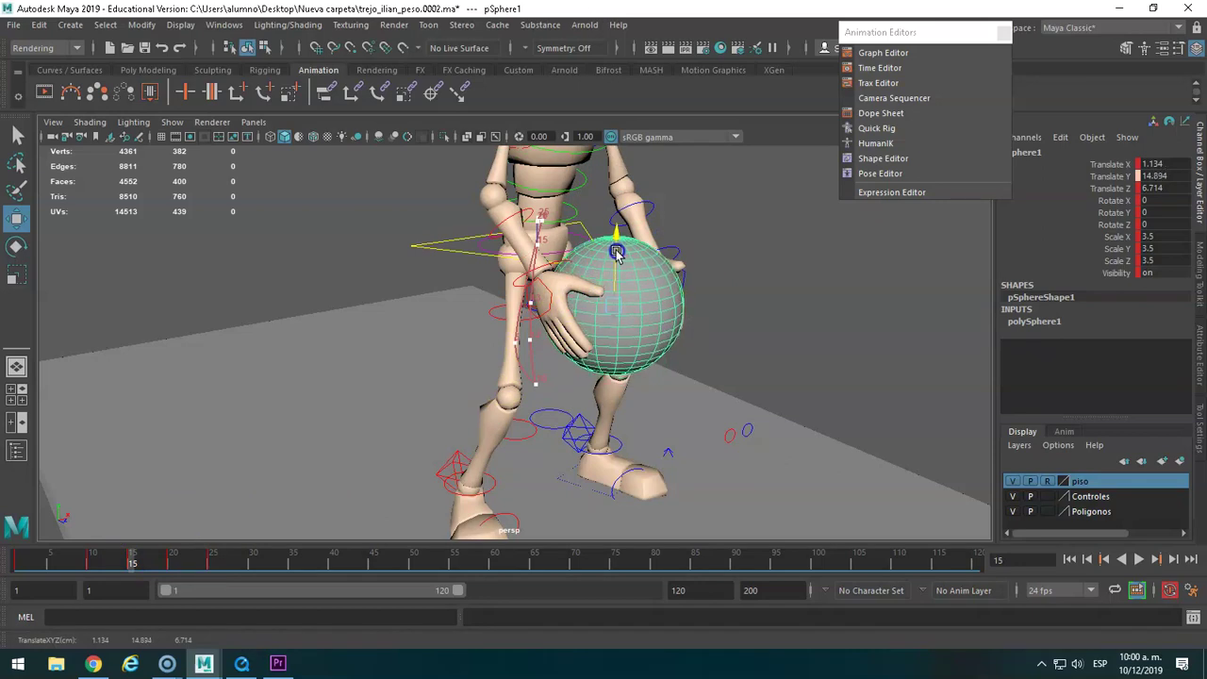
{"action": "left_click", "coordinate": [172, 563]}
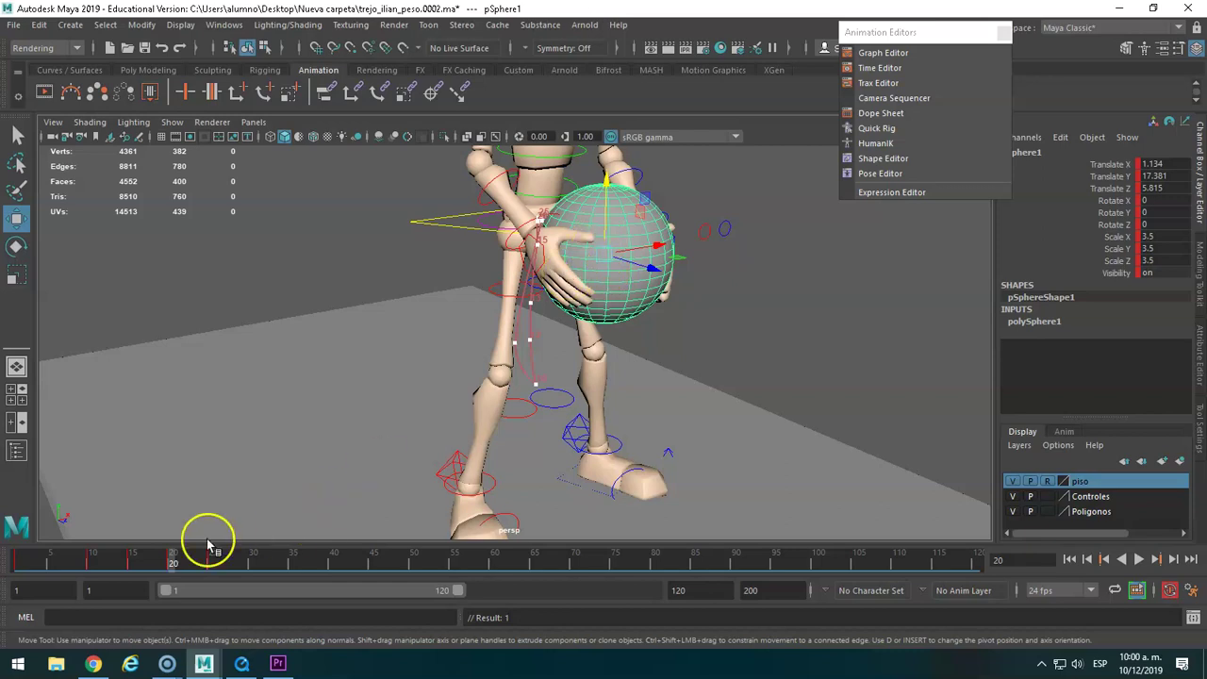
{"action": "left_click", "coordinate": [132, 558]}
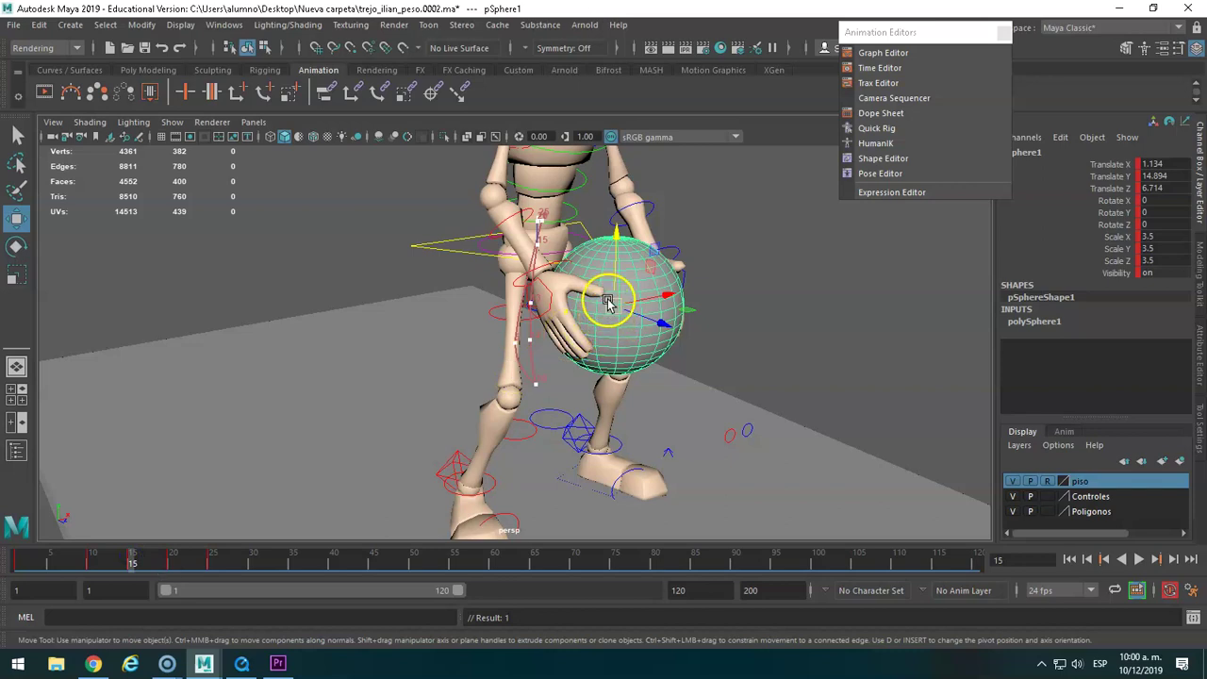
{"action": "left_click_drag", "start_coordinate": [617, 272], "coordinate": [618, 263]}
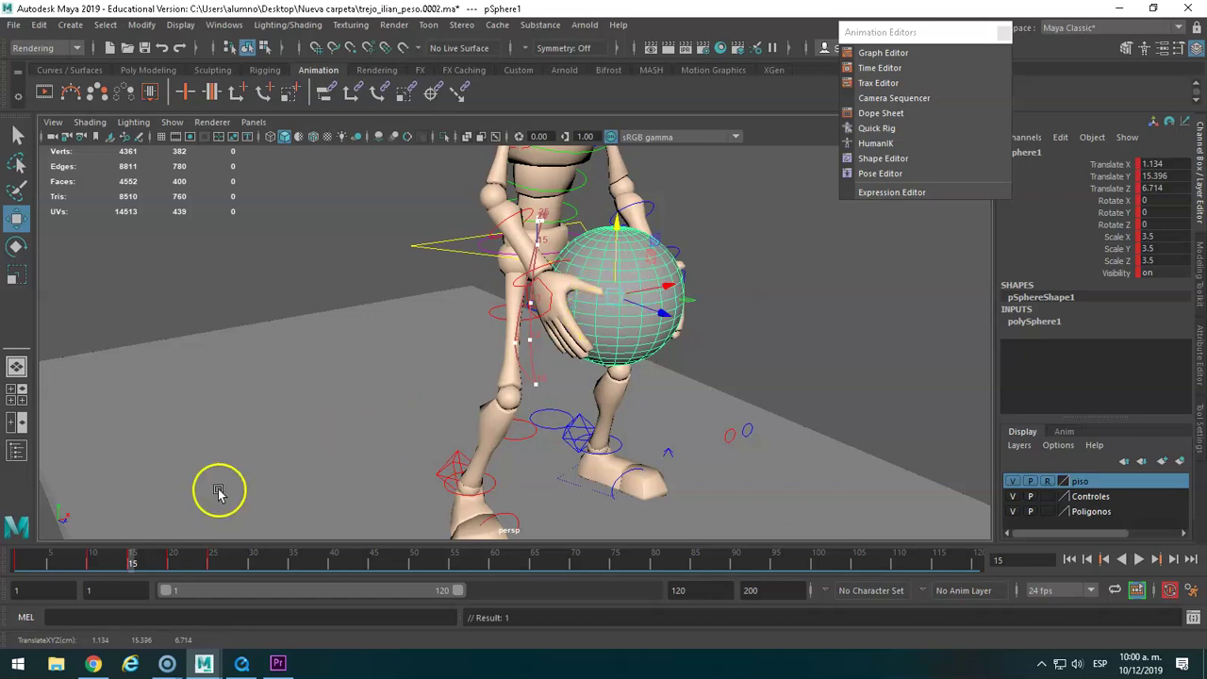
{"action": "left_click", "coordinate": [171, 563]}
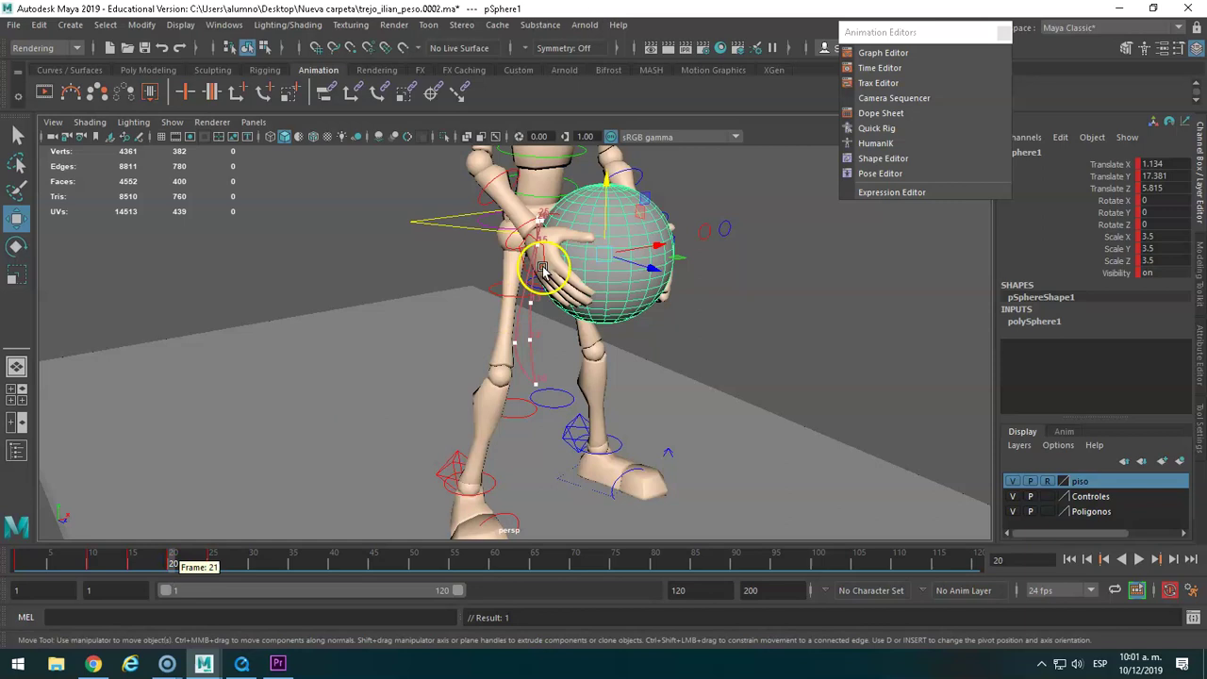
{"action": "left_click_drag", "start_coordinate": [603, 210], "coordinate": [604, 207]}
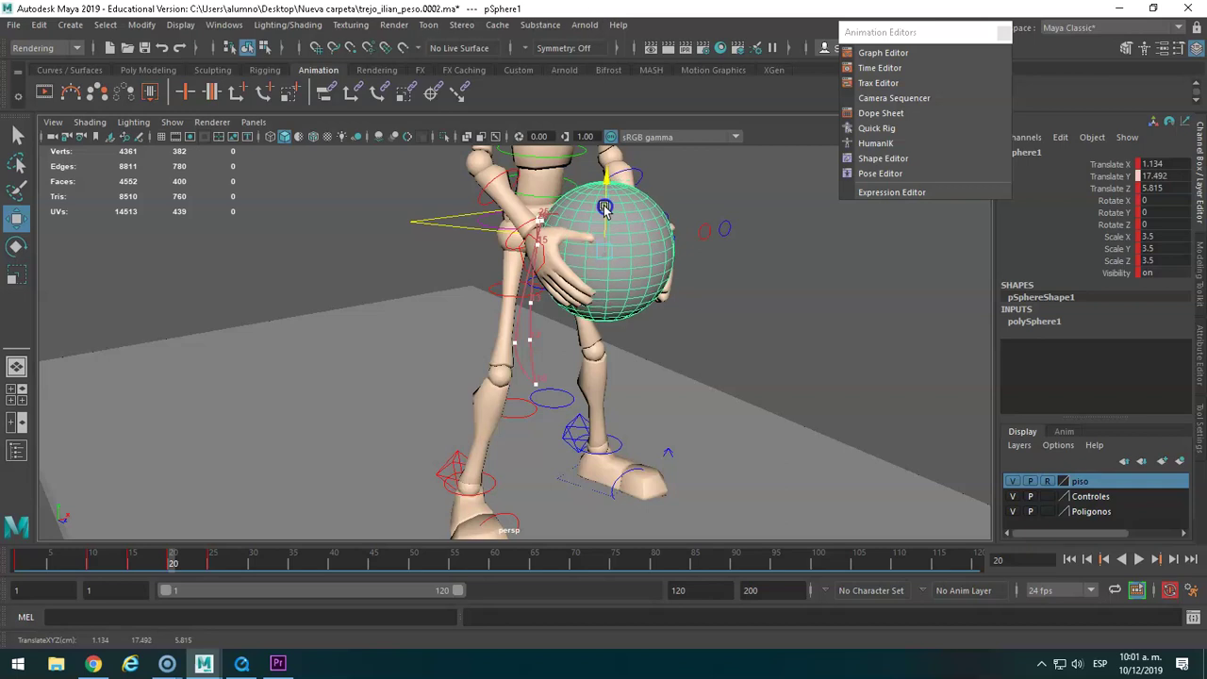
{"action": "left_click", "coordinate": [132, 558]}
{"action": "left_click_drag", "start_coordinate": [614, 244], "coordinate": [614, 248]}
{"action": "key", "text": "s"}
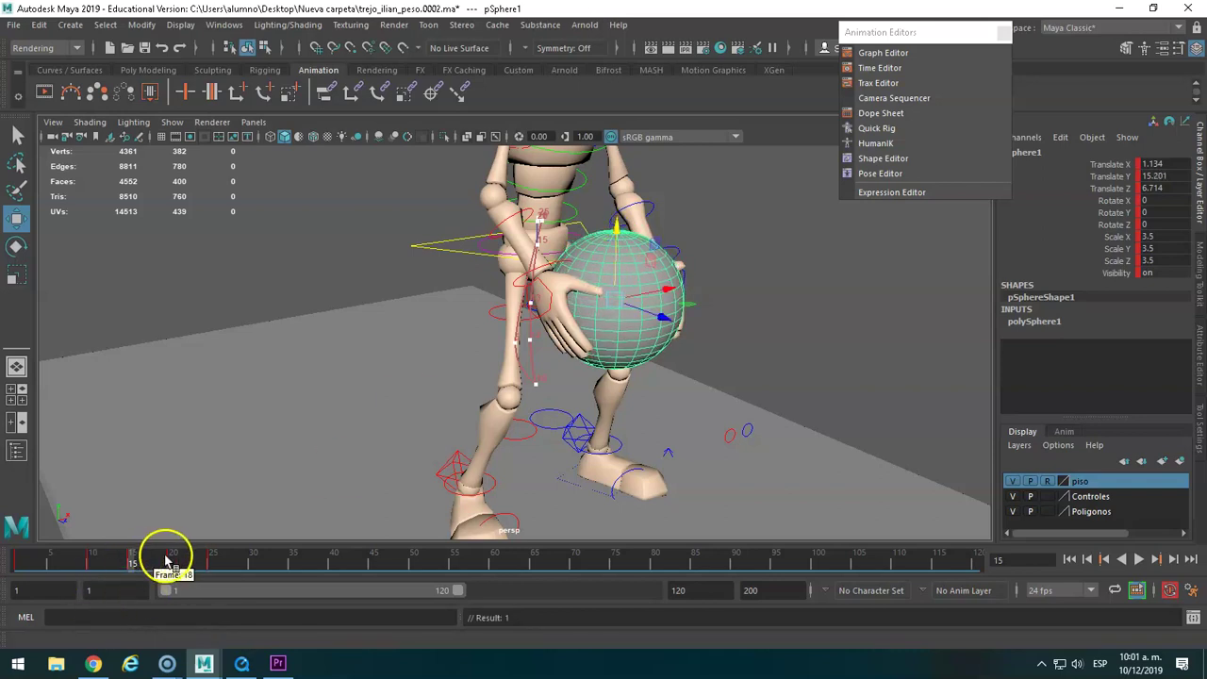
Scrub frames 10–20 to check the ball rises with the hands.
{"action": "left_click_drag", "start_coordinate": [165, 561], "coordinate": [172, 561]}
{"action": "left_click", "coordinate": [133, 563]}
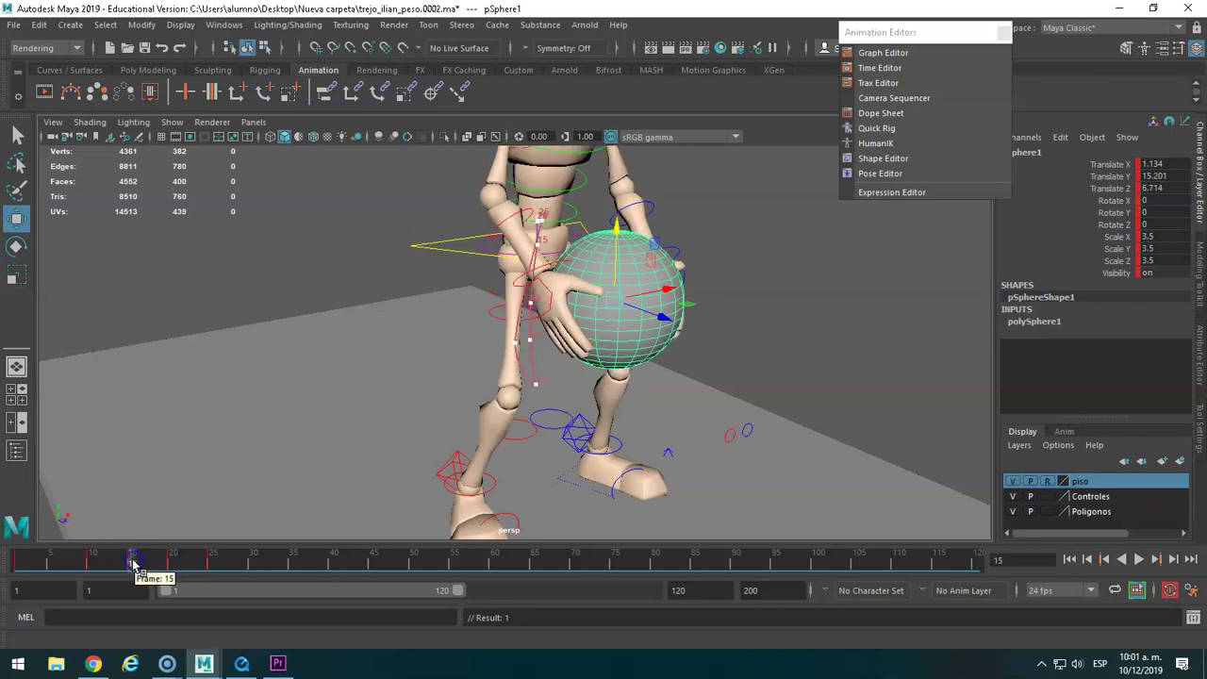
{"action": "left_click", "coordinate": [91, 563]}
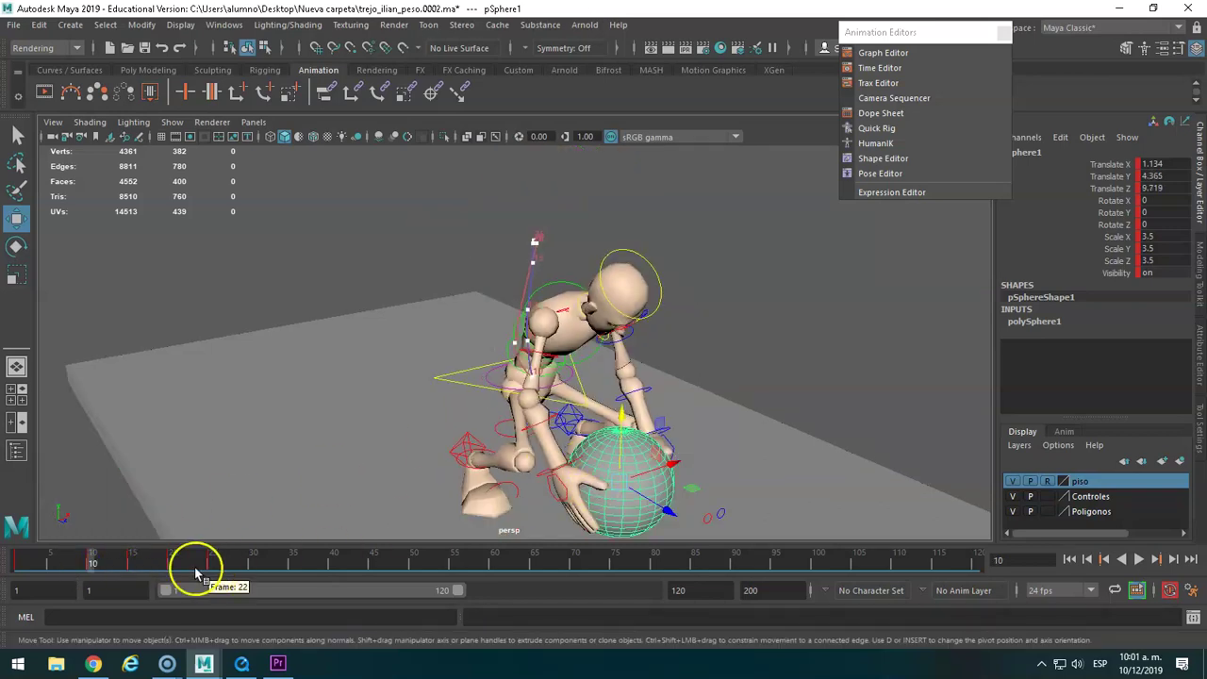
{"action": "mouse_move", "coordinate": [94, 563]}
{"action": "left_mouse_down"}
{"action": "mouse_move", "coordinate": [38, 564]}
{"action": "mouse_move", "coordinate": [172, 558]}
{"action": "left_mouse_up"}
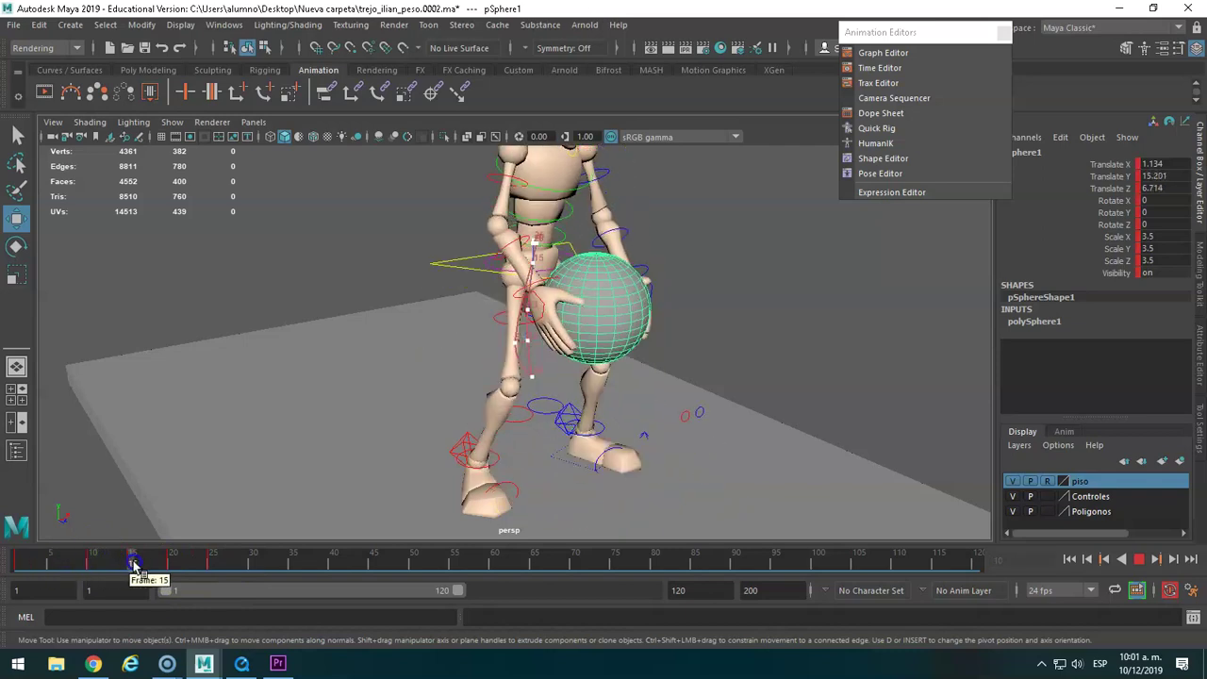
{"action": "mouse_move", "coordinate": [173, 558]}
{"action": "left_mouse_down"}
{"action": "mouse_move", "coordinate": [140, 560]}
{"action": "mouse_move", "coordinate": [167, 558]}
{"action": "mouse_move", "coordinate": [141, 561]}
{"action": "mouse_move", "coordinate": [156, 563]}
{"action": "left_mouse_up"}
{"action": "left_click_drag", "start_coordinate": [444, 364], "coordinate": [487, 290], "text": "alt"}
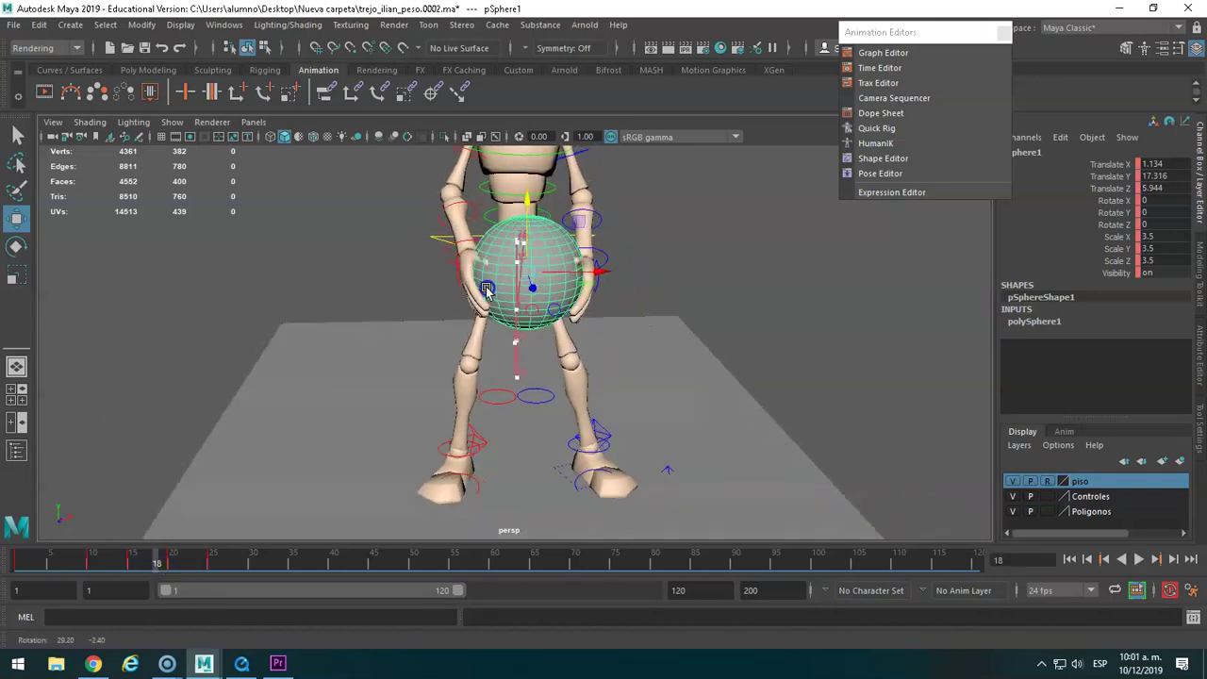
Rotate Hand_Right_FK_CTRL and Hand_Left_FK_CTRL (X 3.28, Y -0.343, Z 0.316) to grip the ball.
{"action": "left_click", "coordinate": [147, 564]}
{"action": "mouse_move", "coordinate": [147, 564]}
{"action": "left_mouse_down"}
{"action": "mouse_move", "coordinate": [122, 563]}
{"action": "mouse_move", "coordinate": [165, 564]}
{"action": "left_mouse_up"}
{"action": "left_click", "coordinate": [437, 250]}
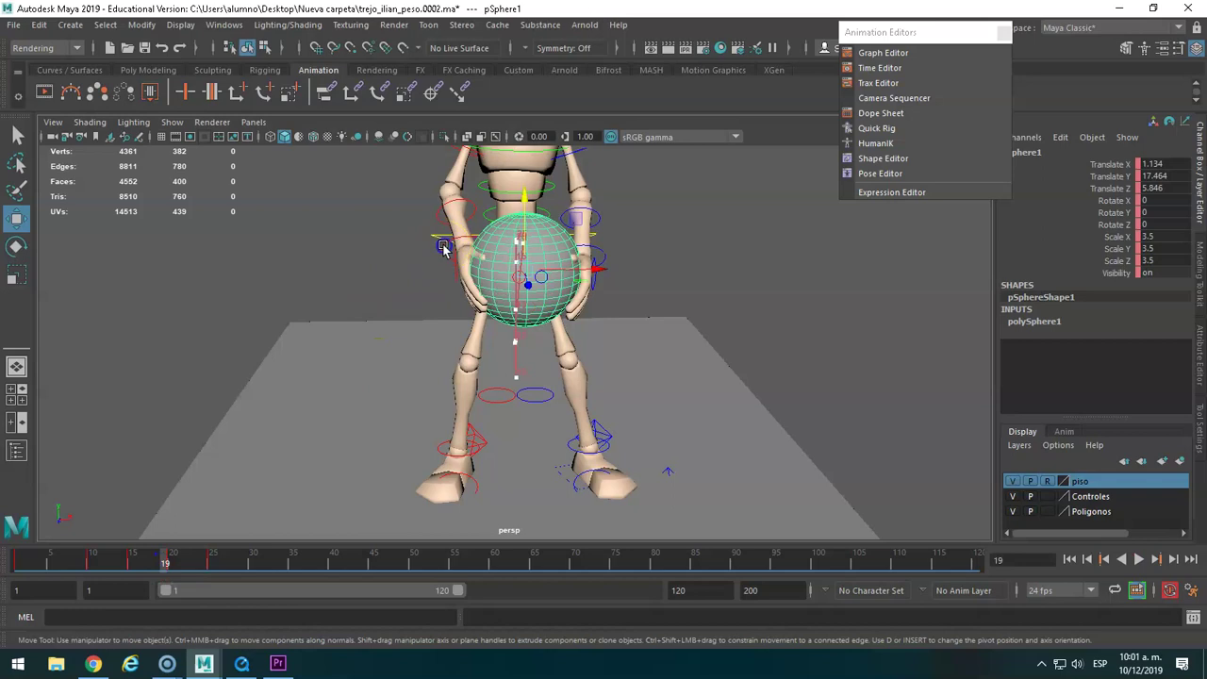
{"action": "left_click", "coordinate": [444, 247]}
{"action": "left_click", "coordinate": [170, 562]}
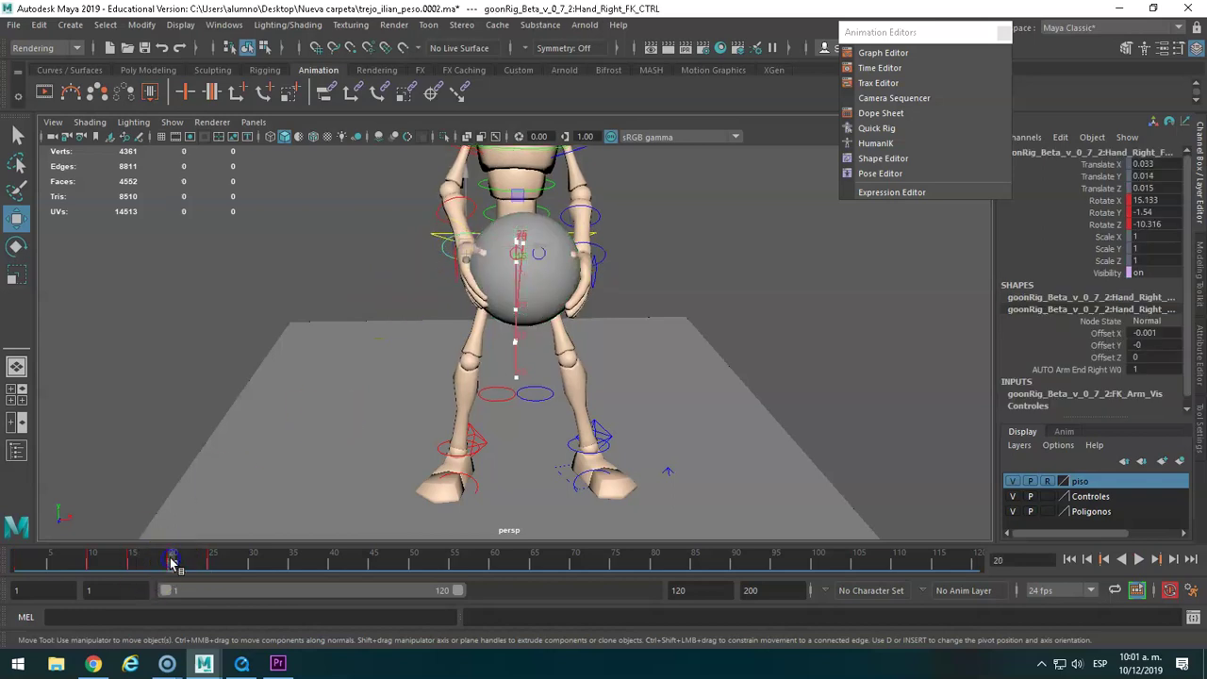
{"action": "key", "text": "e"}
{"action": "left_click_drag", "start_coordinate": [431, 267], "coordinate": [433, 263]}
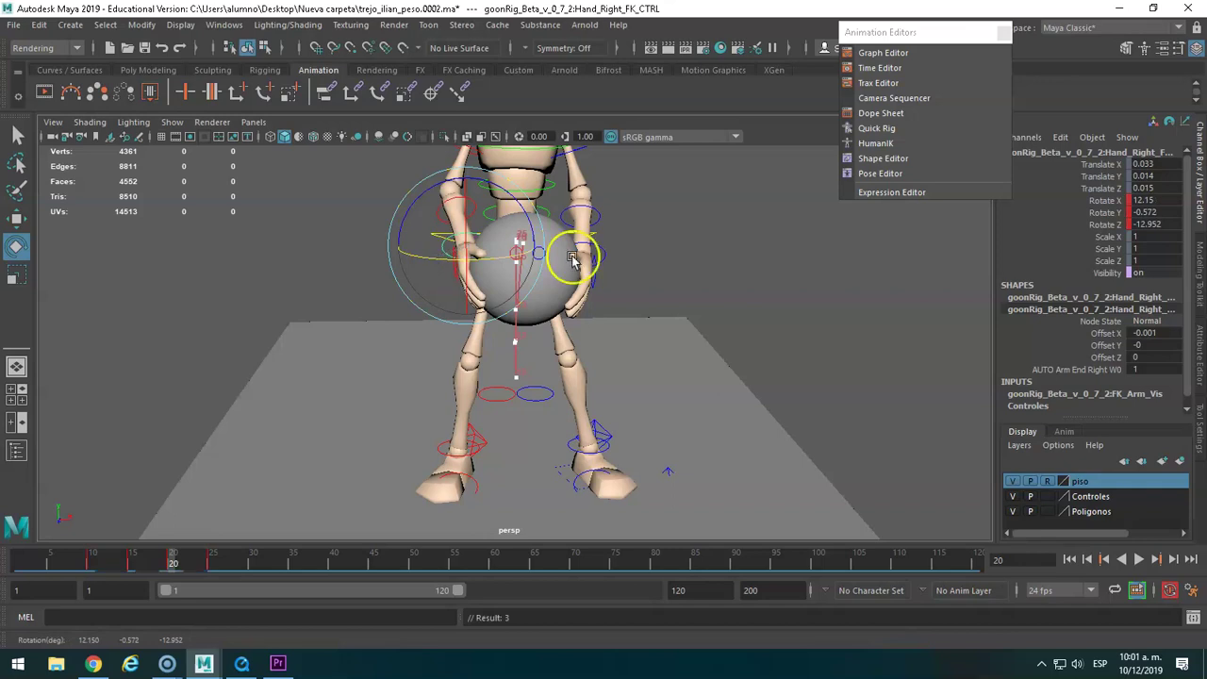
{"action": "left_click", "coordinate": [609, 264]}
{"action": "left_click_drag", "start_coordinate": [612, 266], "coordinate": [638, 219]}
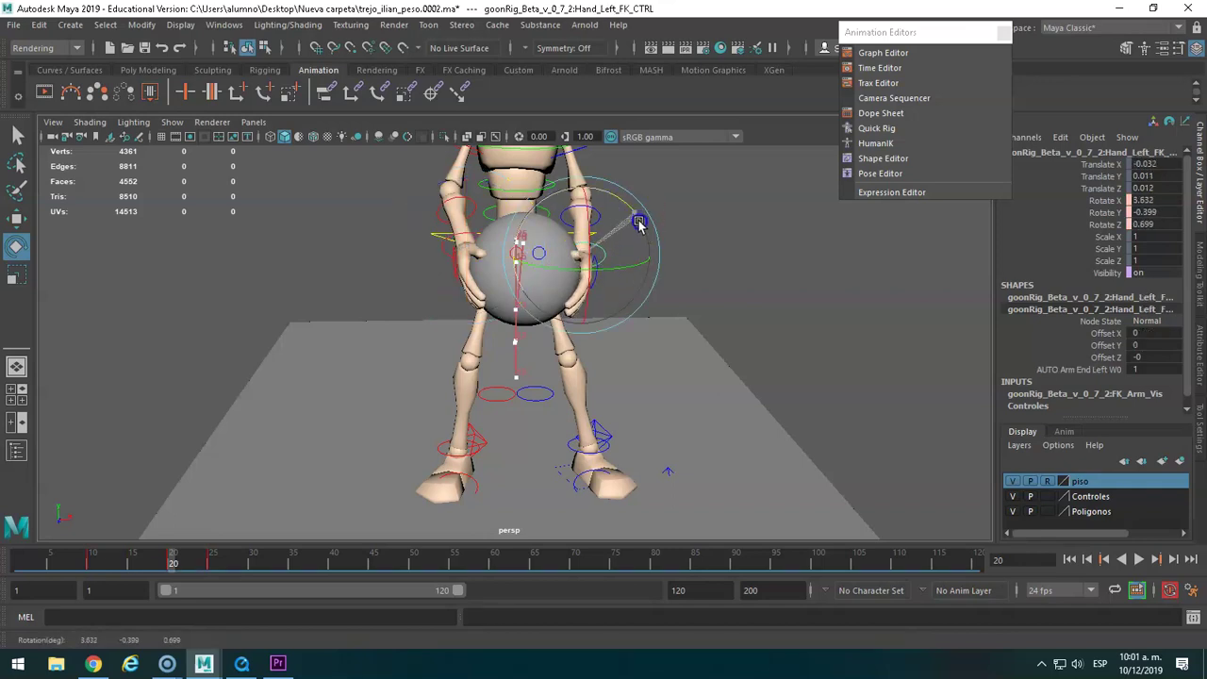
Preview the lift from frame 11 to frame 20, then reselect pSphere1 with the Select tool.
{"action": "left_click", "coordinate": [98, 563]}
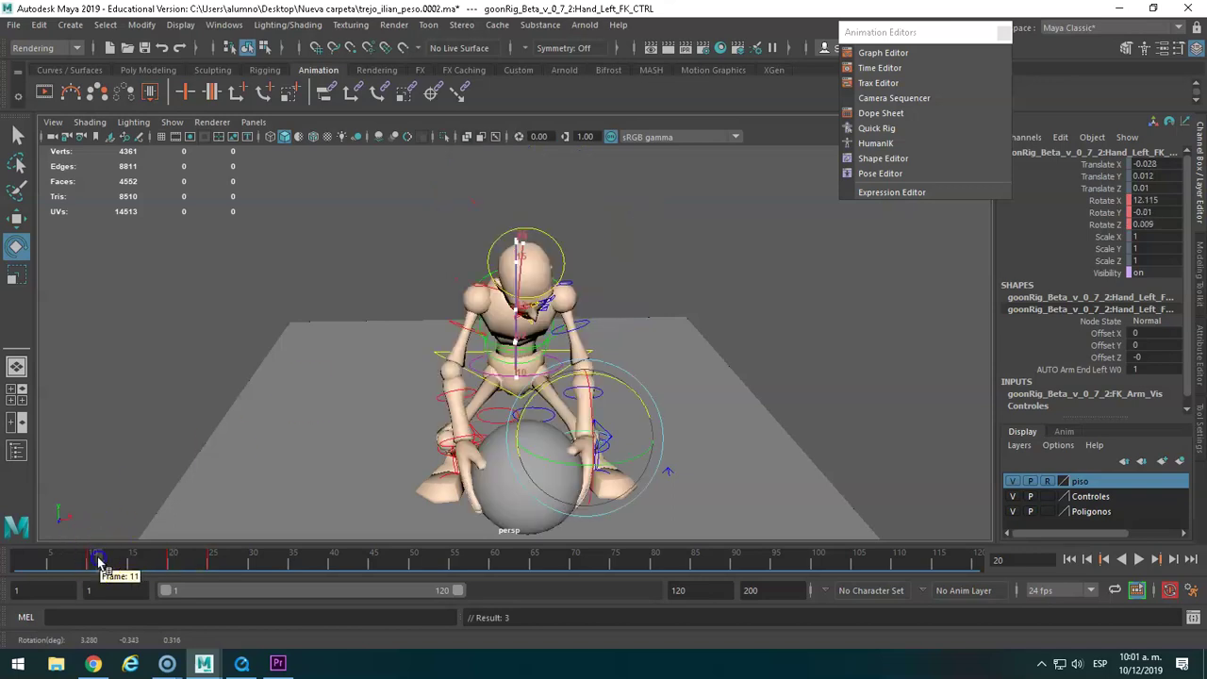
{"action": "mouse_move", "coordinate": [106, 563]}
{"action": "left_mouse_down"}
{"action": "mouse_move", "coordinate": [180, 568]}
{"action": "mouse_move", "coordinate": [189, 551]}
{"action": "mouse_move", "coordinate": [210, 555]}
{"action": "mouse_move", "coordinate": [217, 507]}
{"action": "left_mouse_up"}
{"action": "left_click", "coordinate": [173, 568]}
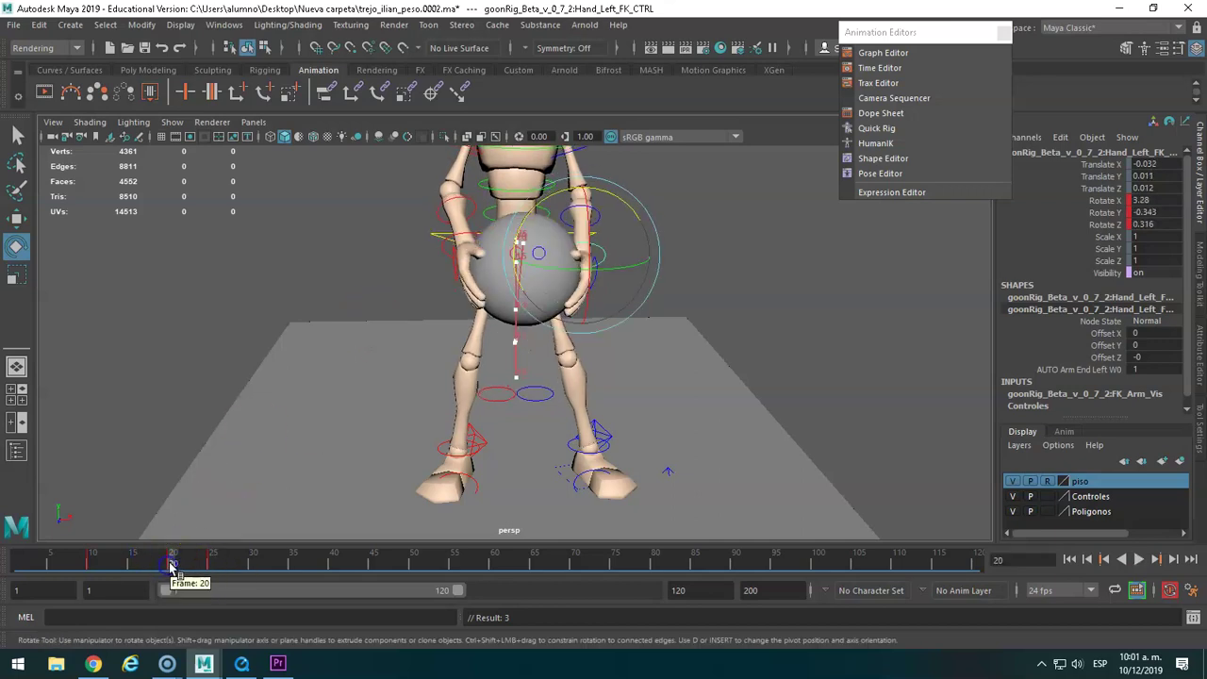
{"action": "left_click", "coordinate": [19, 137]}
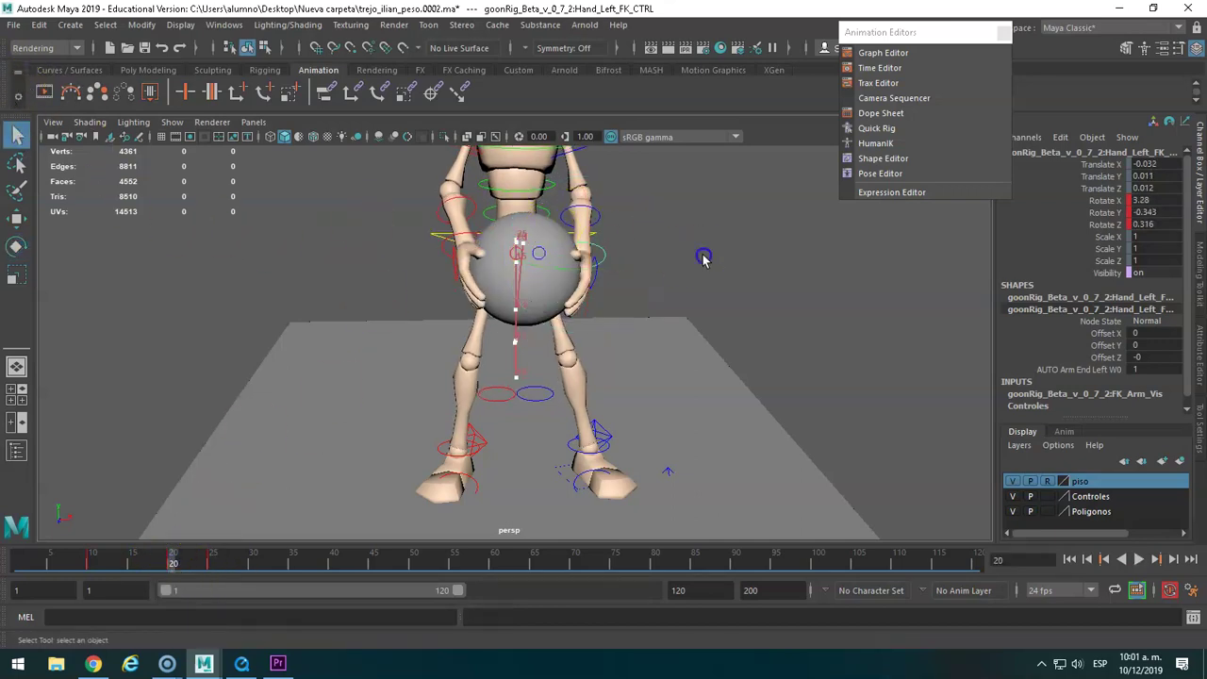
{"action": "left_click", "coordinate": [702, 260]}
{"action": "left_click", "coordinate": [540, 307]}
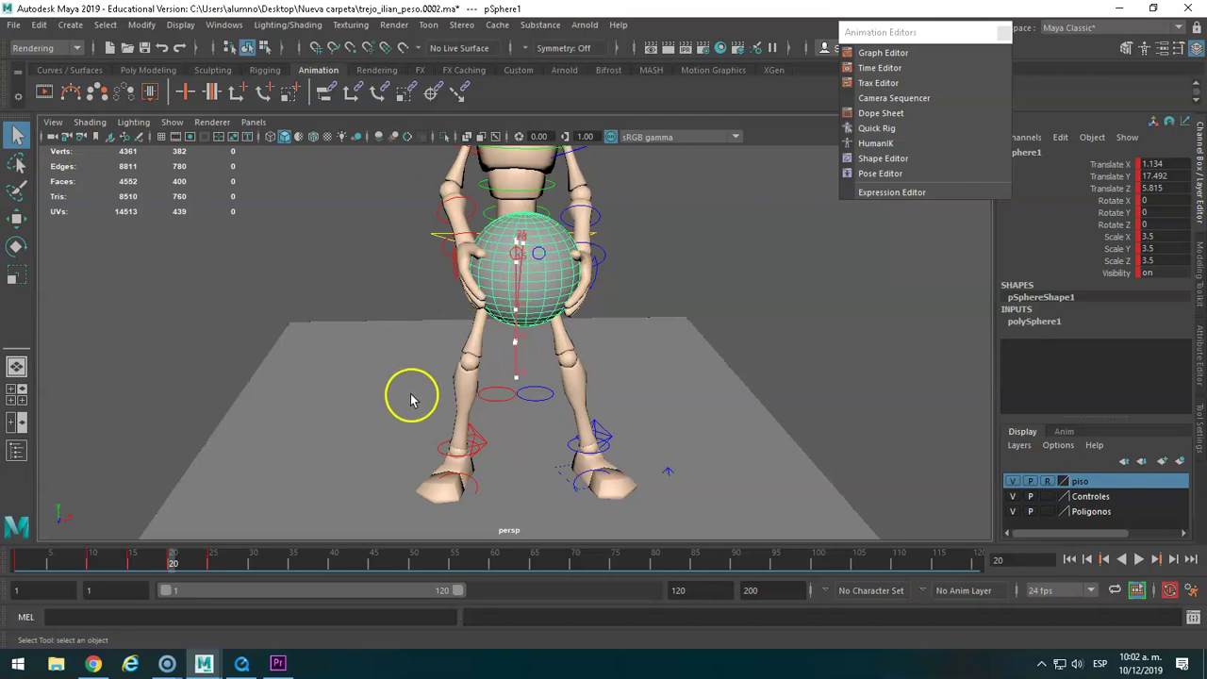
{"action": "key", "text": "w"}
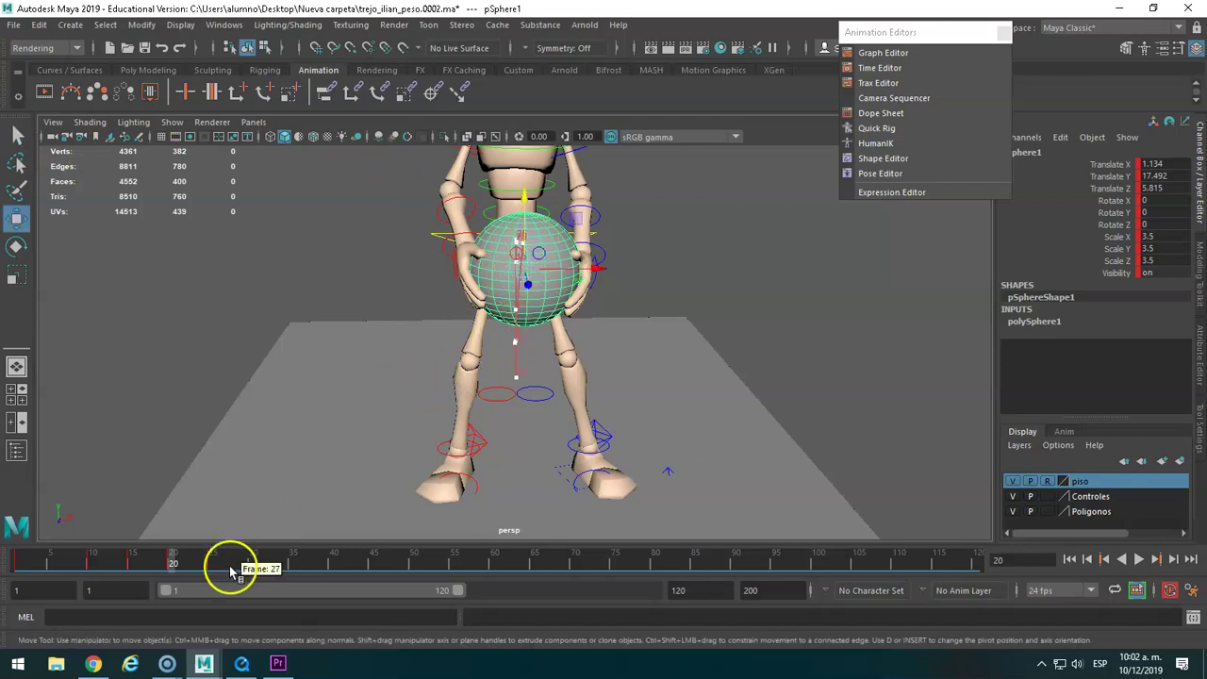
{"action": "left_click", "coordinate": [526, 356]}
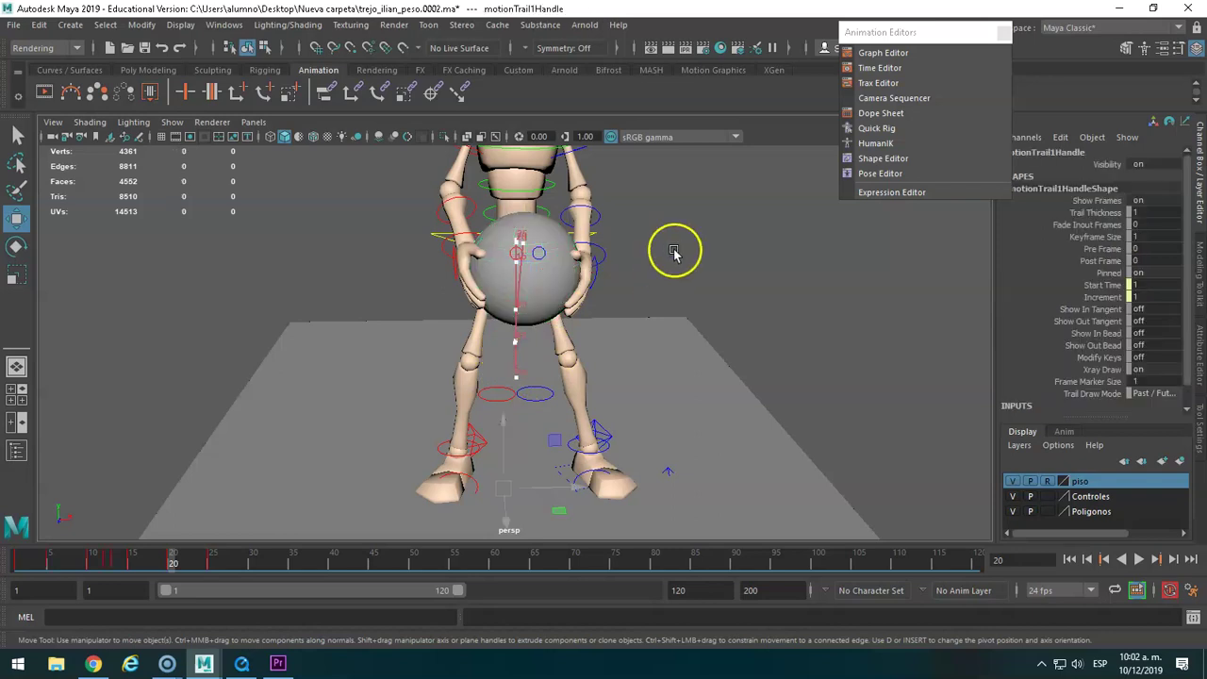
{"action": "left_click", "coordinate": [673, 251]}
{"action": "left_click", "coordinate": [524, 351]}
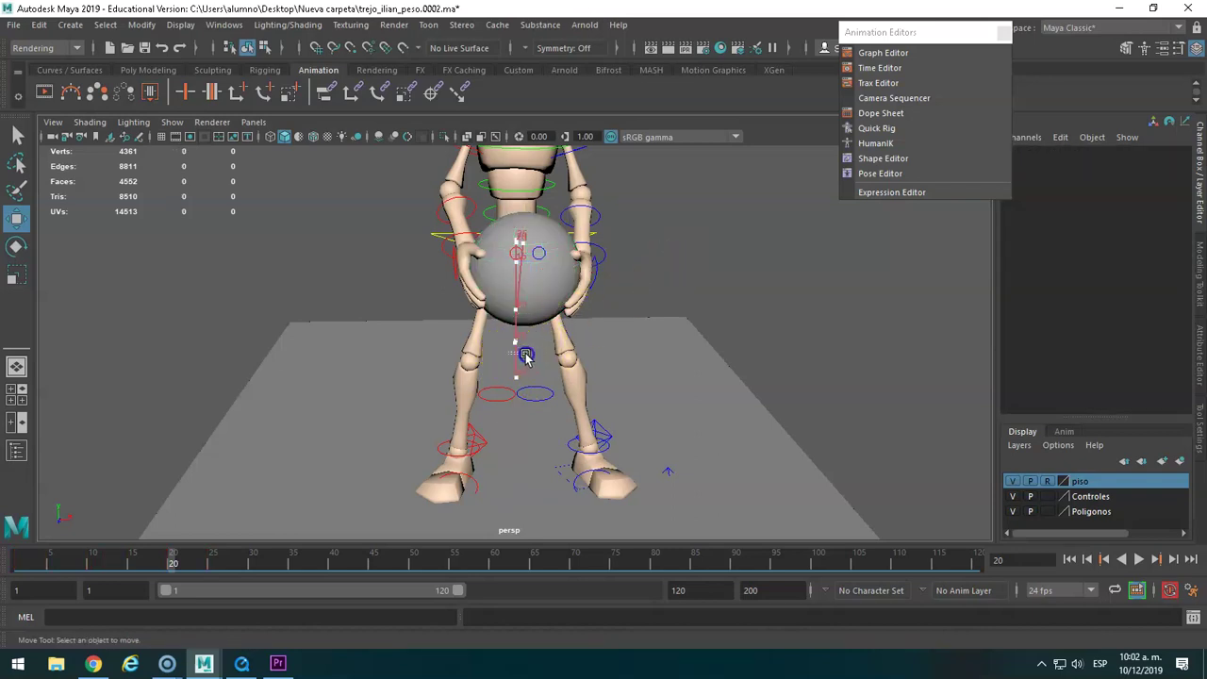
{"action": "left_click", "coordinate": [525, 356]}
{"action": "left_click", "coordinate": [544, 371]}
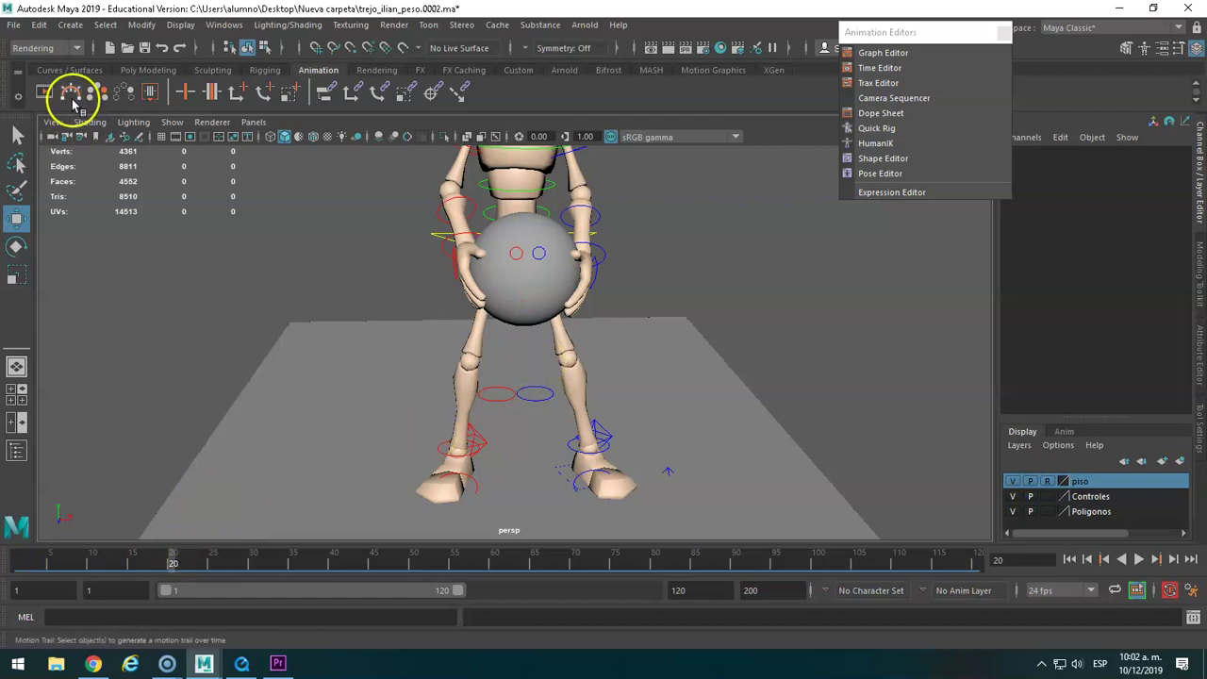
{"action": "left_click", "coordinate": [173, 122]}
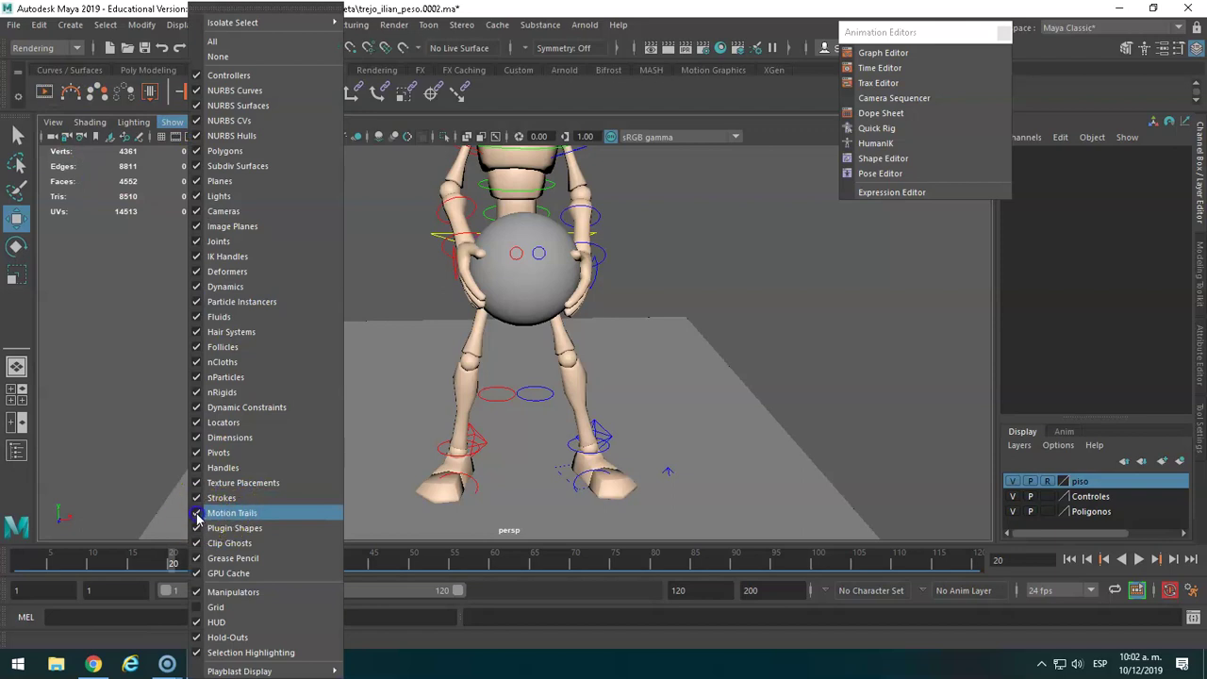
{"action": "left_click", "coordinate": [198, 515]}
{"action": "left_click", "coordinate": [172, 122]}
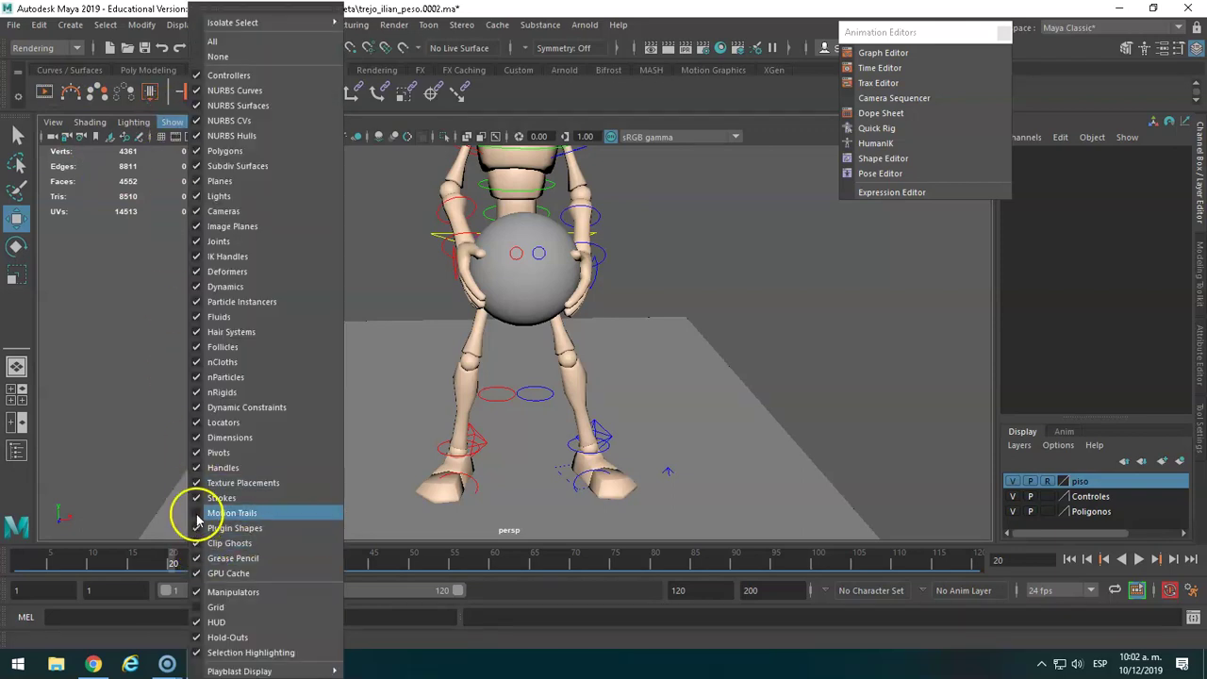
{"action": "left_click", "coordinate": [196, 515]}
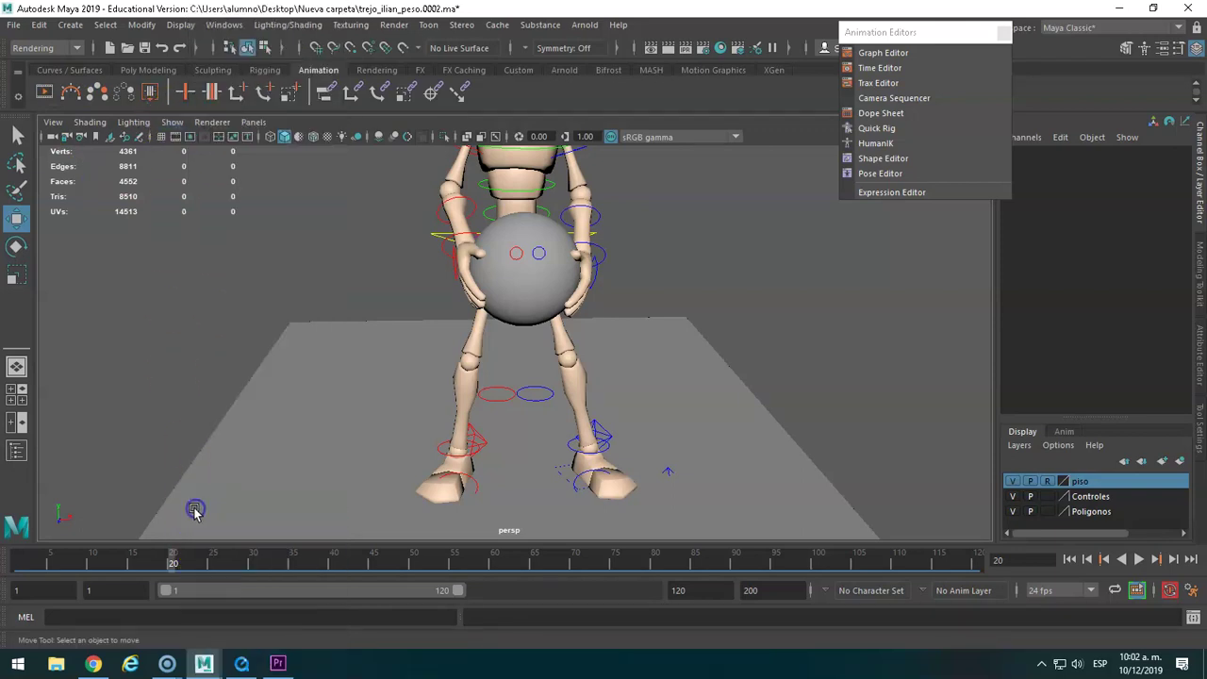
{"action": "left_click", "coordinate": [80, 94]}
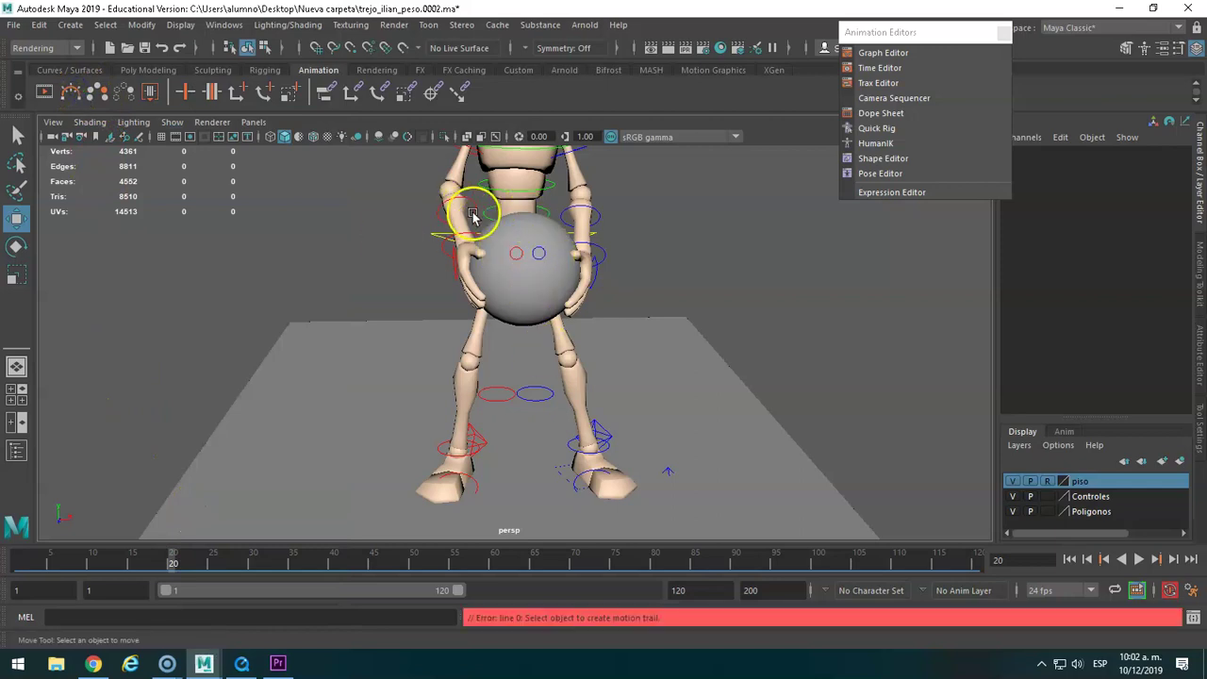
{"action": "left_click", "coordinate": [443, 250]}
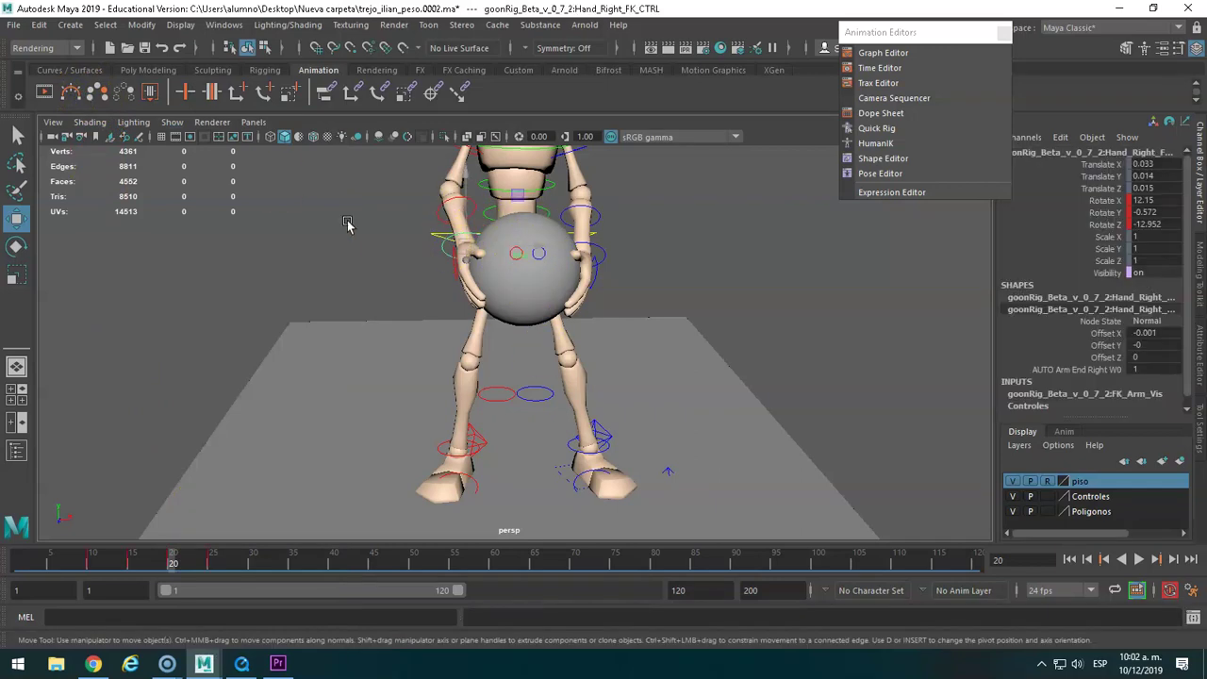
{"action": "left_click", "coordinate": [429, 239]}
{"action": "left_click", "coordinate": [80, 94]}
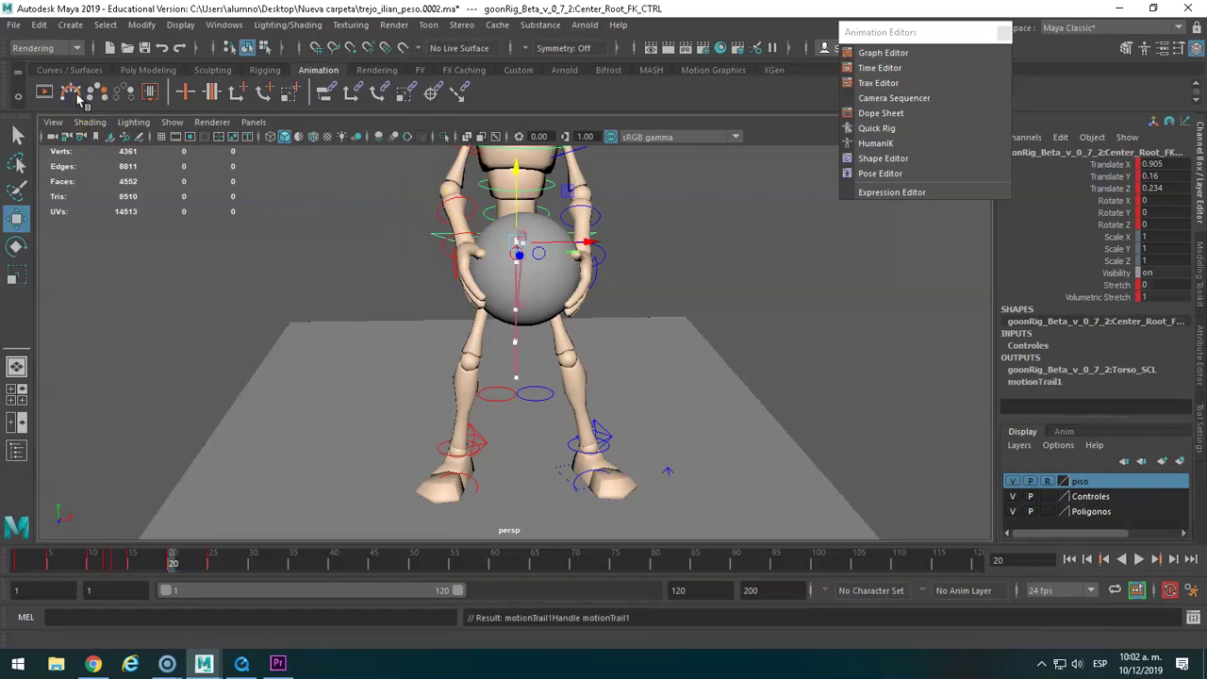
{"action": "left_click", "coordinate": [92, 122]}
{"action": "key", "text": "ctrl+z"}
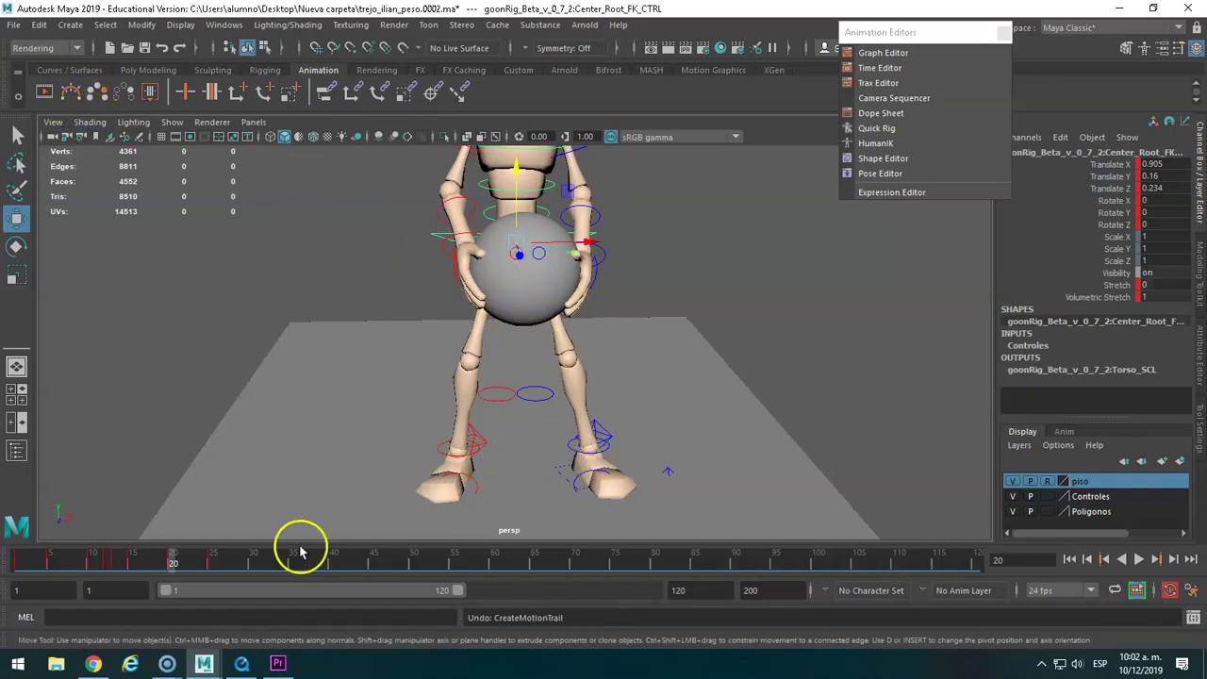
Copy the ball's frame 20 key and paste it at frame 25.
{"action": "left_click", "coordinate": [675, 240]}
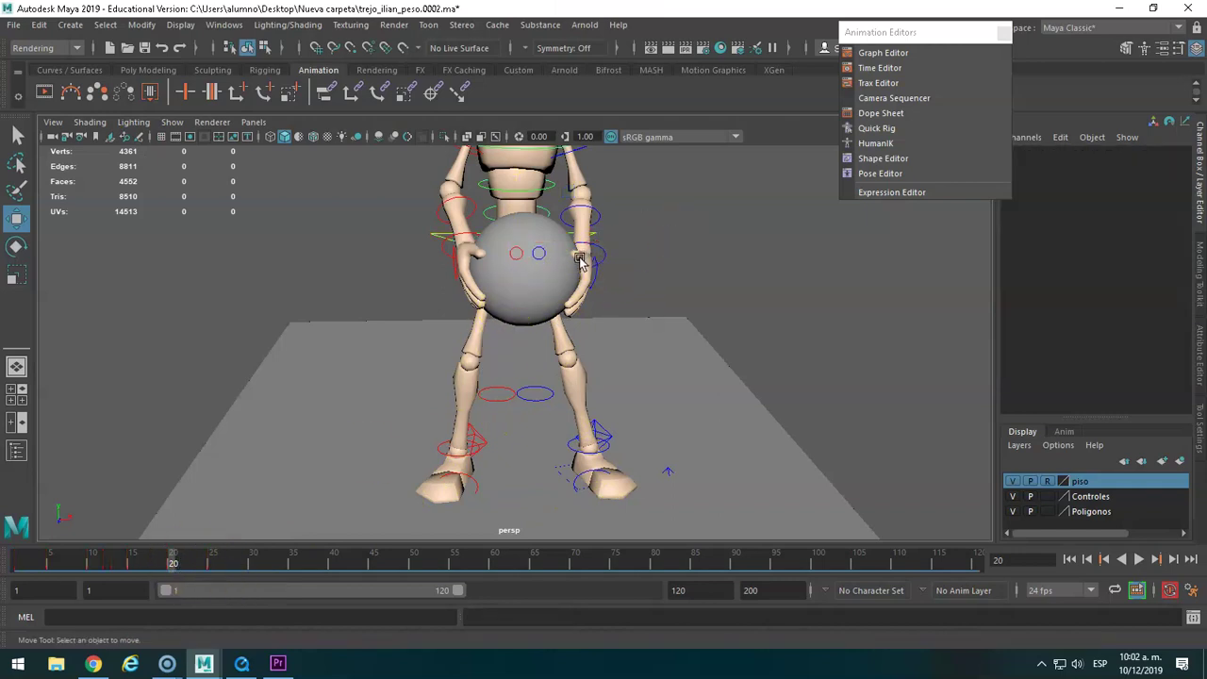
{"action": "left_click", "coordinate": [543, 281]}
{"action": "right_click", "coordinate": [173, 562]}
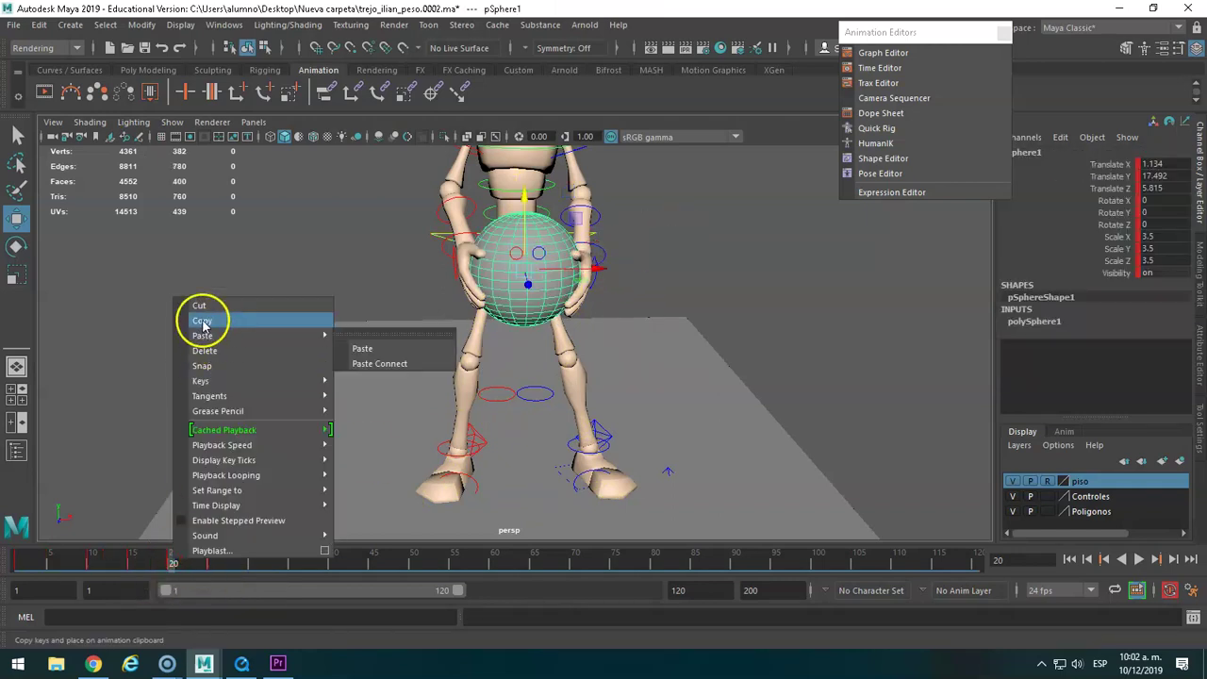
{"action": "left_click", "coordinate": [201, 321]}
{"action": "left_click", "coordinate": [212, 563]}
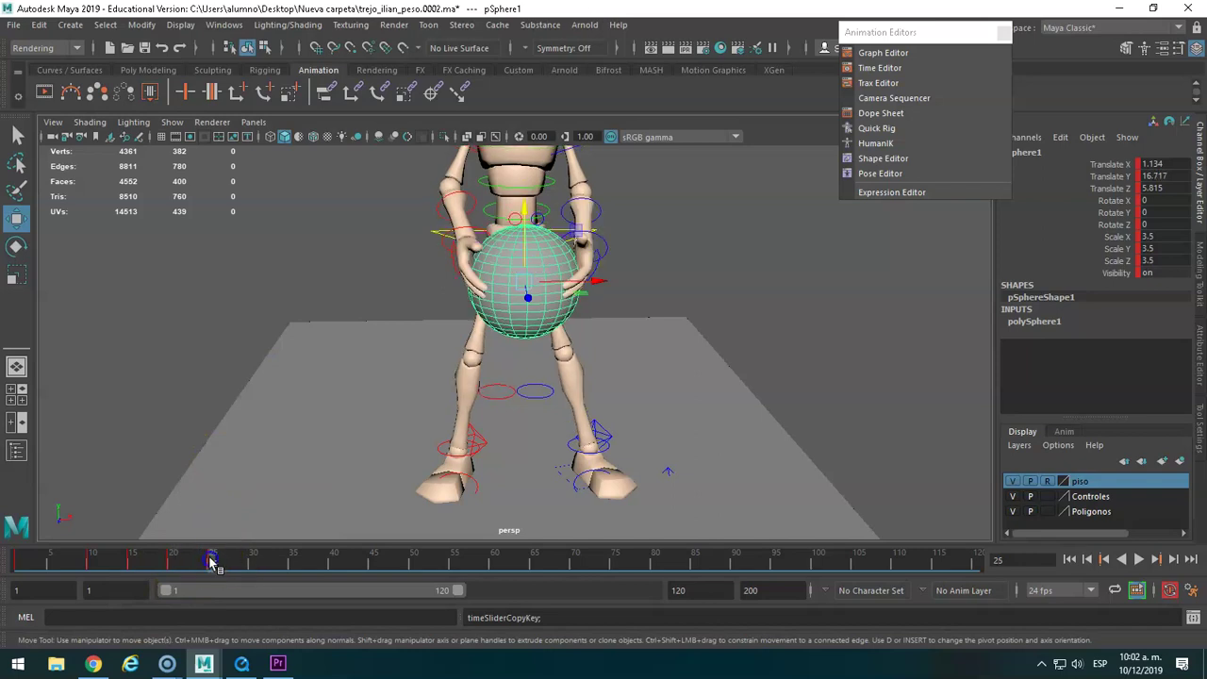
{"action": "right_click", "coordinate": [212, 563]}
{"action": "left_click", "coordinate": [399, 347]}
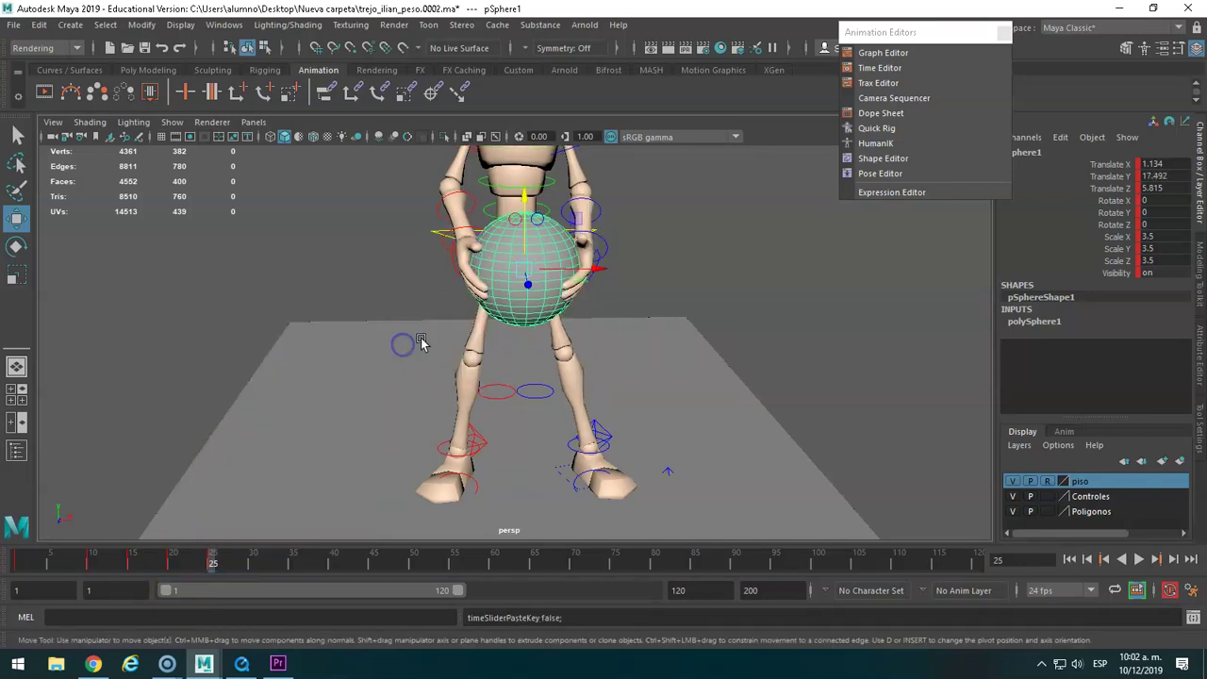
Raise the ball slightly to Translate Y 17.785 at frame 25.
{"action": "left_click_drag", "start_coordinate": [530, 213], "coordinate": [532, 209]}
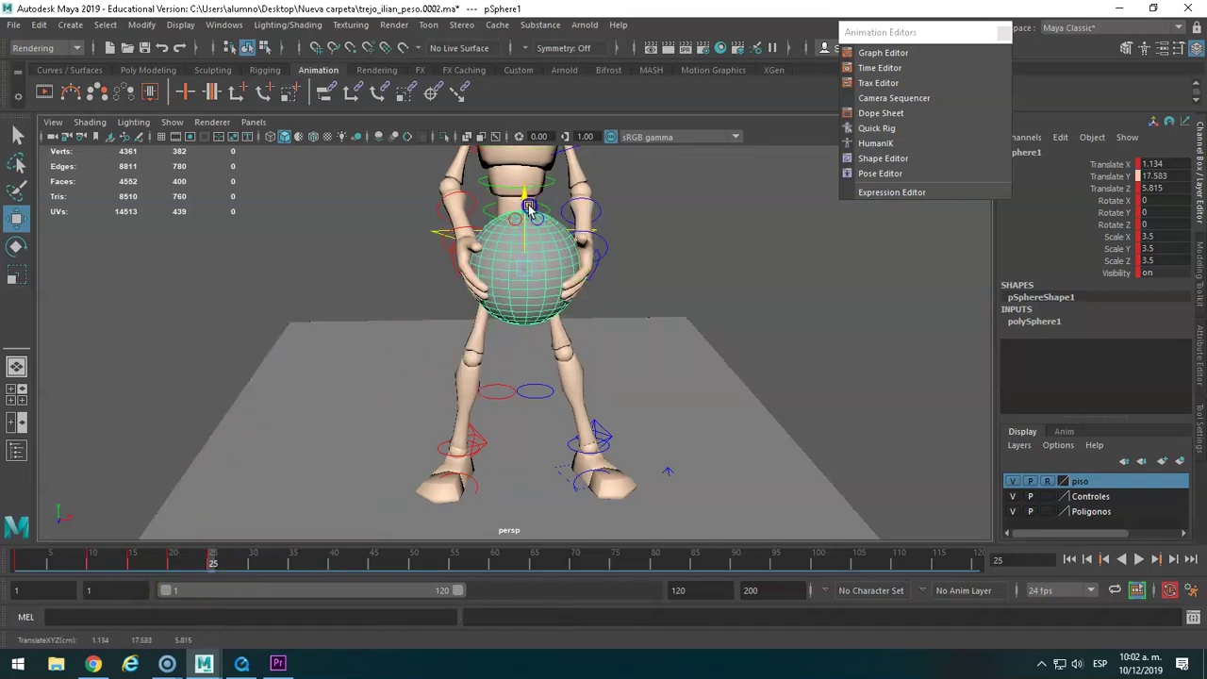
{"action": "mouse_move", "coordinate": [235, 563]}
{"action": "left_mouse_down"}
{"action": "mouse_move", "coordinate": [81, 572]}
{"action": "mouse_move", "coordinate": [213, 546]}
{"action": "left_mouse_up"}
{"action": "left_click", "coordinate": [527, 211]}
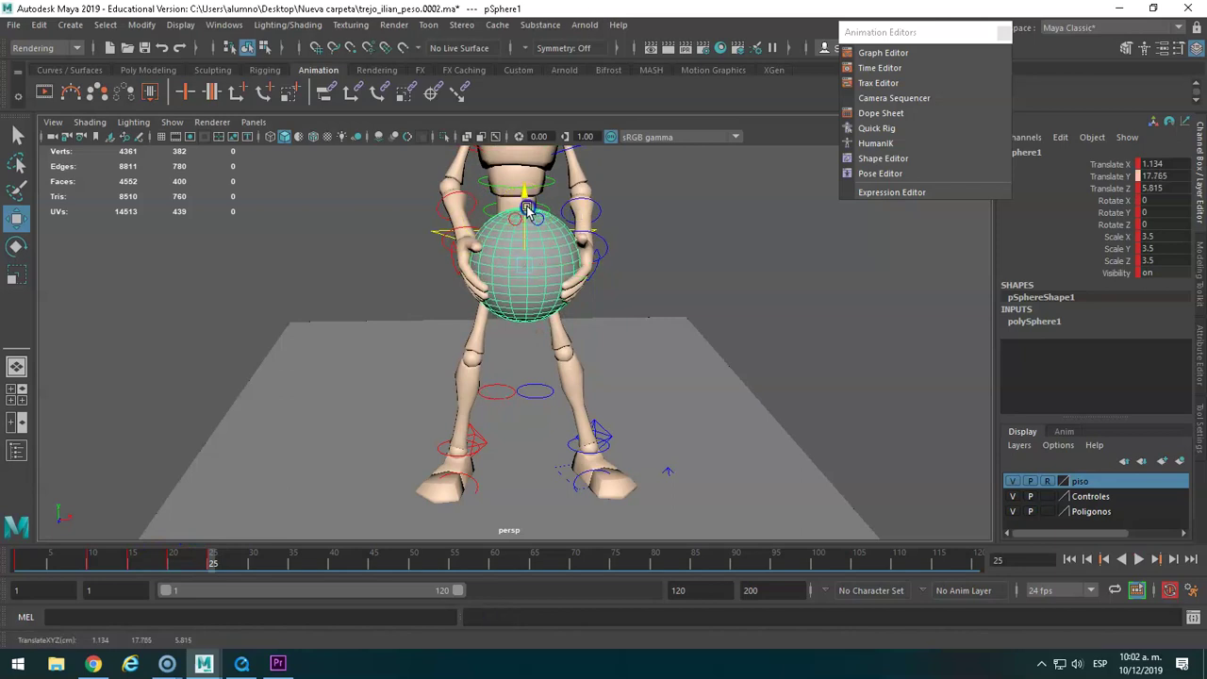
From a side view, shift the ball in depth so it sits between the hands.
{"action": "mouse_move", "coordinate": [496, 322]}
{"action": "left_mouse_down", "text": "alt"}
{"action": "mouse_move", "coordinate": [472, 399]}
{"action": "mouse_move", "coordinate": [590, 324]}
{"action": "left_mouse_up", "text": "alt"}
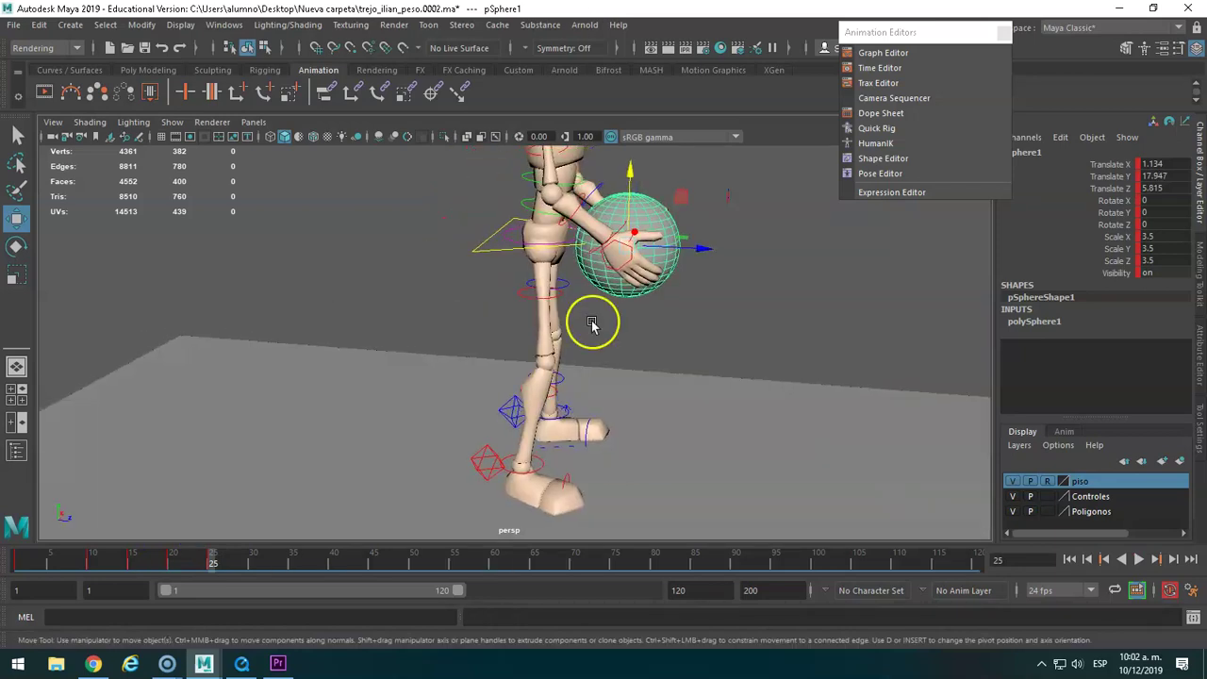
{"action": "left_click_drag", "start_coordinate": [690, 248], "coordinate": [687, 246]}
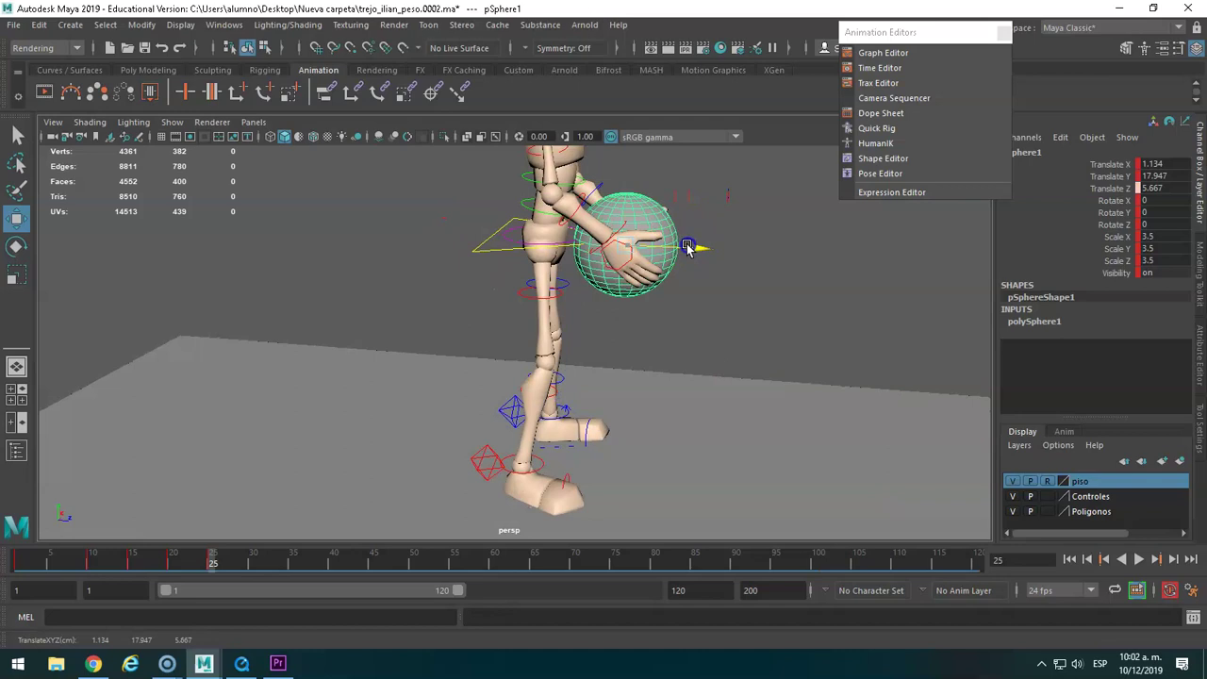
{"action": "mouse_move", "coordinate": [211, 557]}
{"action": "left_mouse_down"}
{"action": "mouse_move", "coordinate": [71, 565]}
{"action": "mouse_move", "coordinate": [202, 558]}
{"action": "mouse_move", "coordinate": [183, 560]}
{"action": "mouse_move", "coordinate": [209, 545]}
{"action": "mouse_move", "coordinate": [161, 547]}
{"action": "mouse_move", "coordinate": [210, 541]}
{"action": "left_mouse_up"}
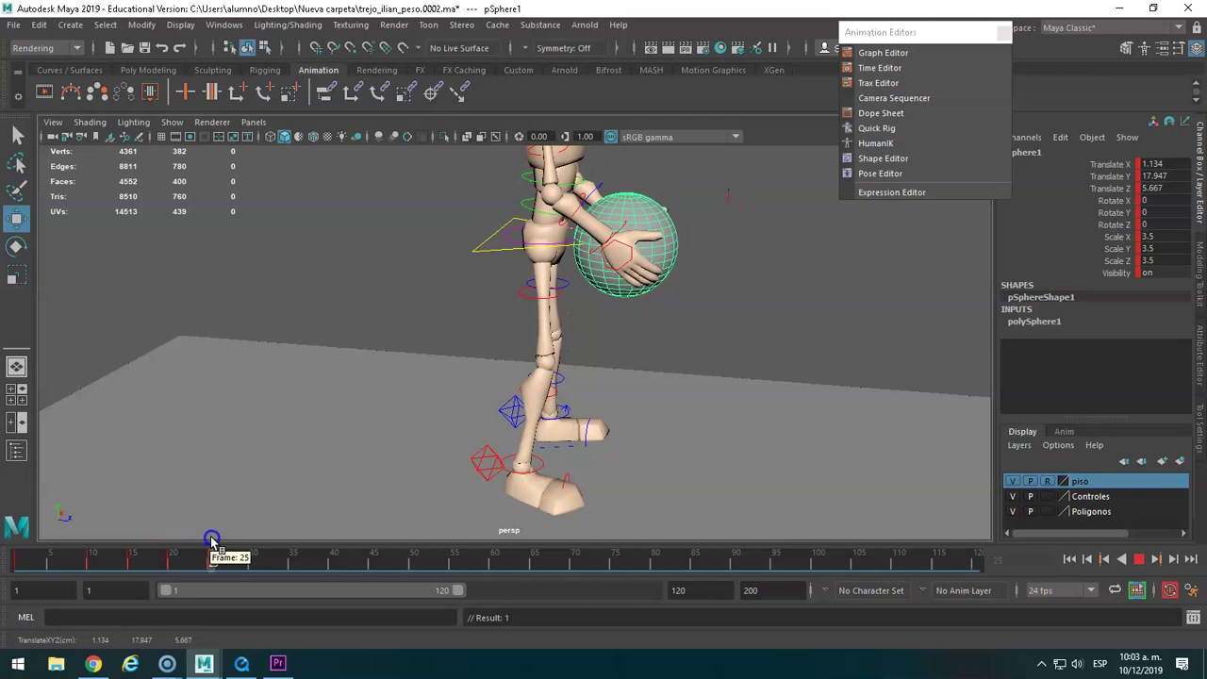
{"action": "left_click_drag", "start_coordinate": [682, 248], "coordinate": [686, 249]}
Play back the lift, stop at frame 24, and select EyeTarget_Right.
{"action": "key", "text": "alt+v"}
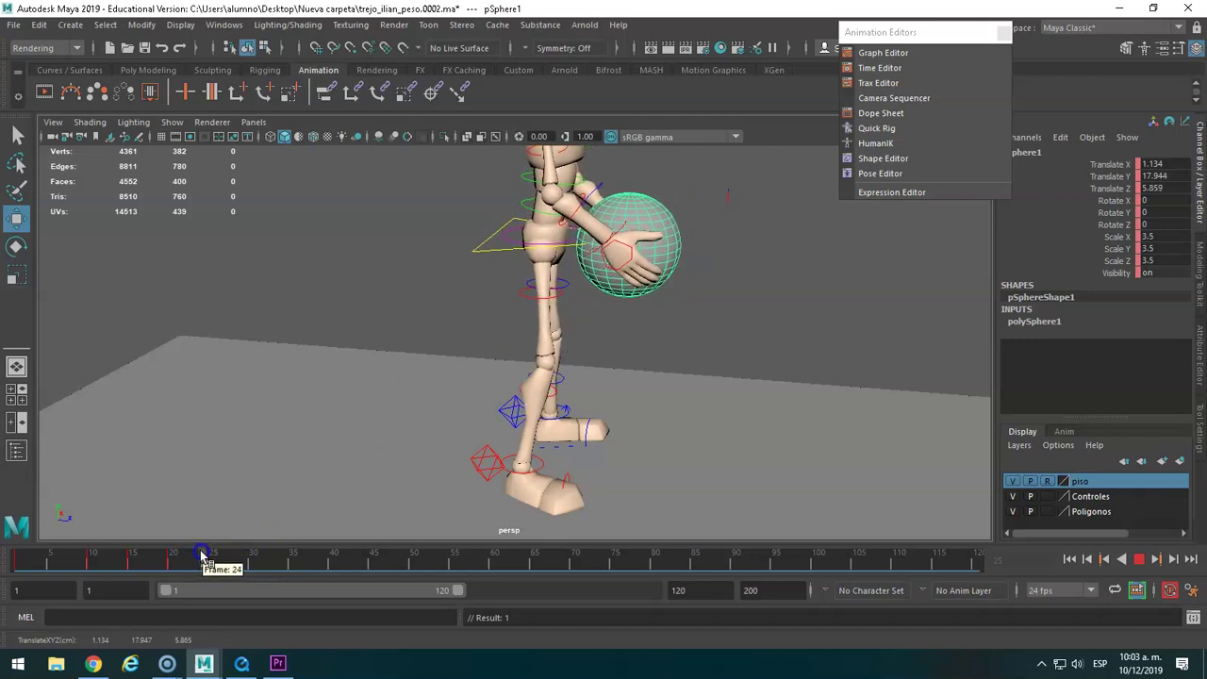
{"action": "left_click", "coordinate": [203, 559]}
{"action": "mouse_move", "coordinate": [682, 318]}
{"action": "left_mouse_down", "text": "alt"}
{"action": "mouse_move", "coordinate": [735, 288]}
{"action": "mouse_move", "coordinate": [682, 292]}
{"action": "mouse_move", "coordinate": [663, 216]}
{"action": "mouse_move", "coordinate": [551, 243]}
{"action": "mouse_move", "coordinate": [500, 330]}
{"action": "left_mouse_up", "text": "alt"}
{"action": "left_click", "coordinate": [618, 176]}
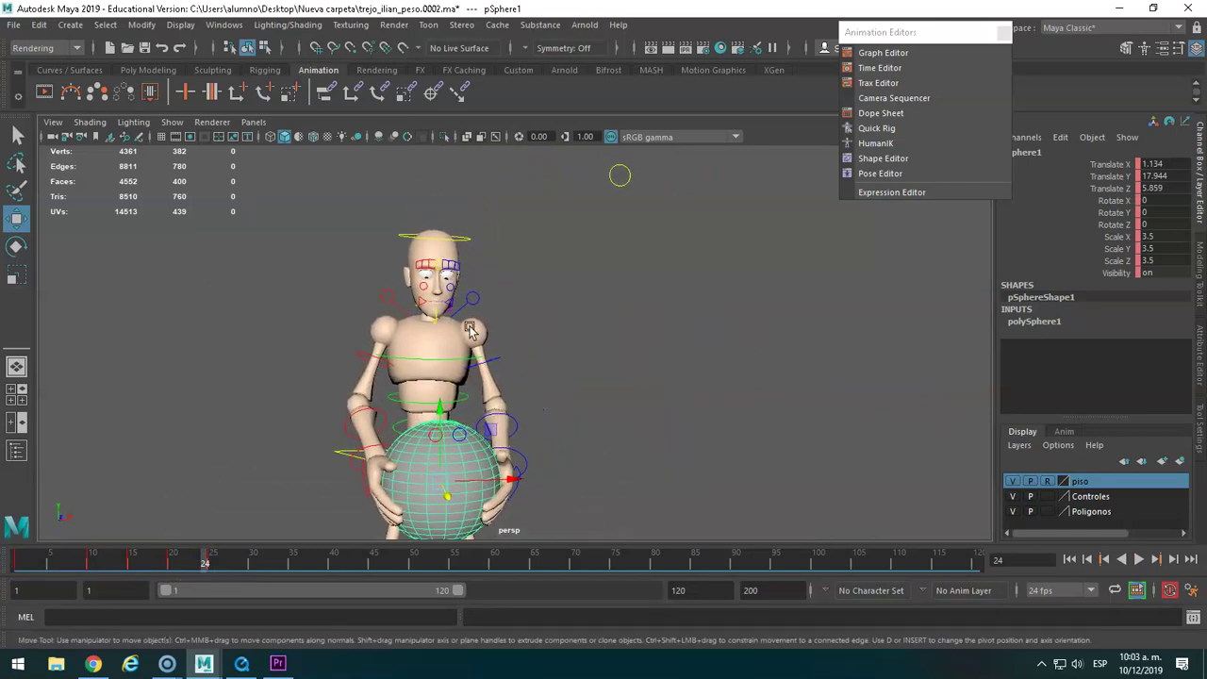
{"action": "left_click_drag", "start_coordinate": [605, 394], "coordinate": [698, 333], "text": "alt"}
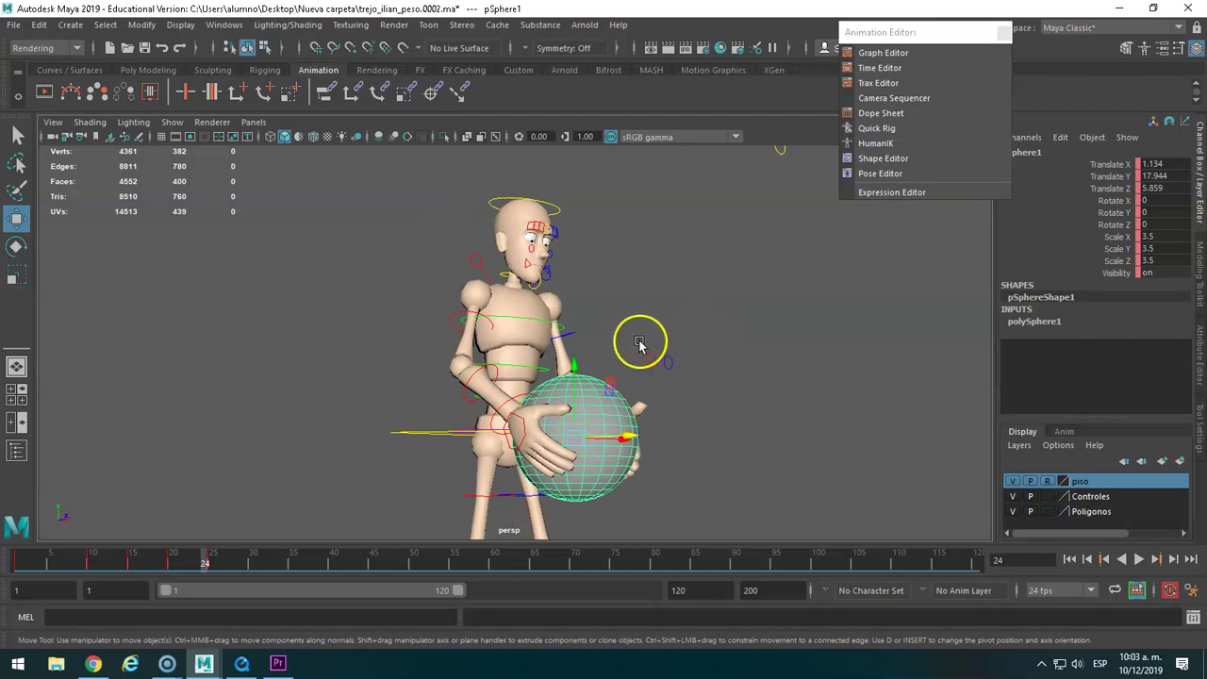
{"action": "left_click", "coordinate": [690, 370]}
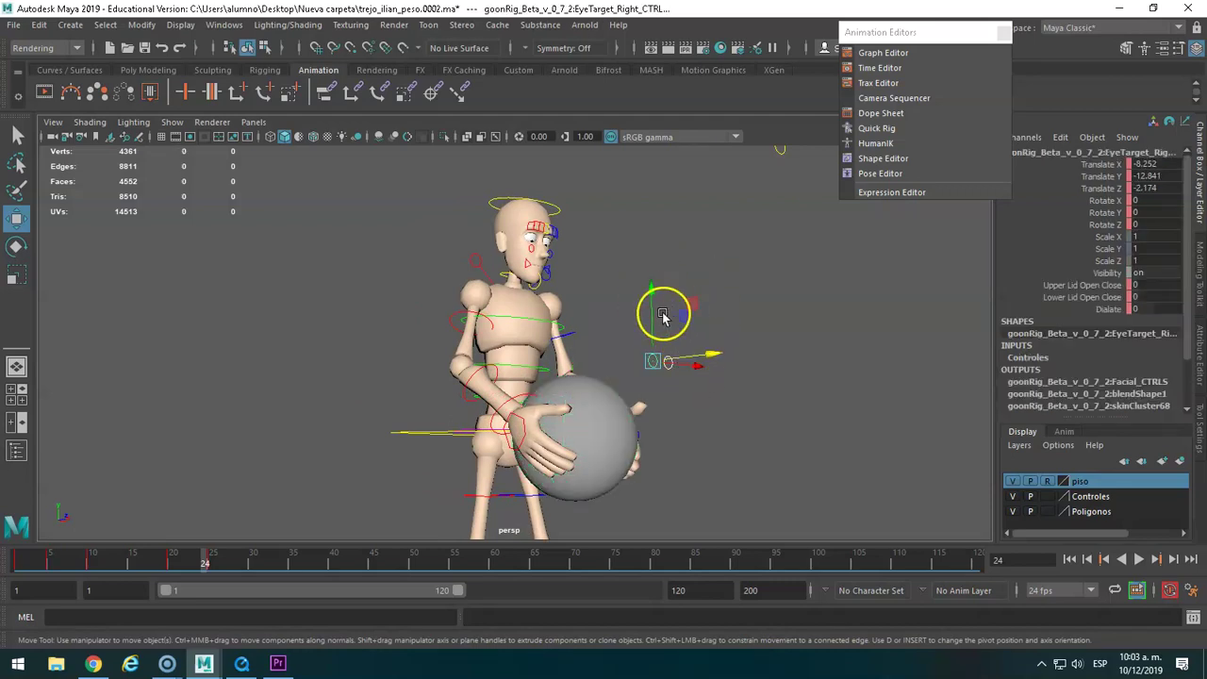
Delete all keys across the full timeline range for EyeTarget_Right.
{"action": "left_click", "coordinate": [214, 563]}
{"action": "right_click", "coordinate": [214, 562]}
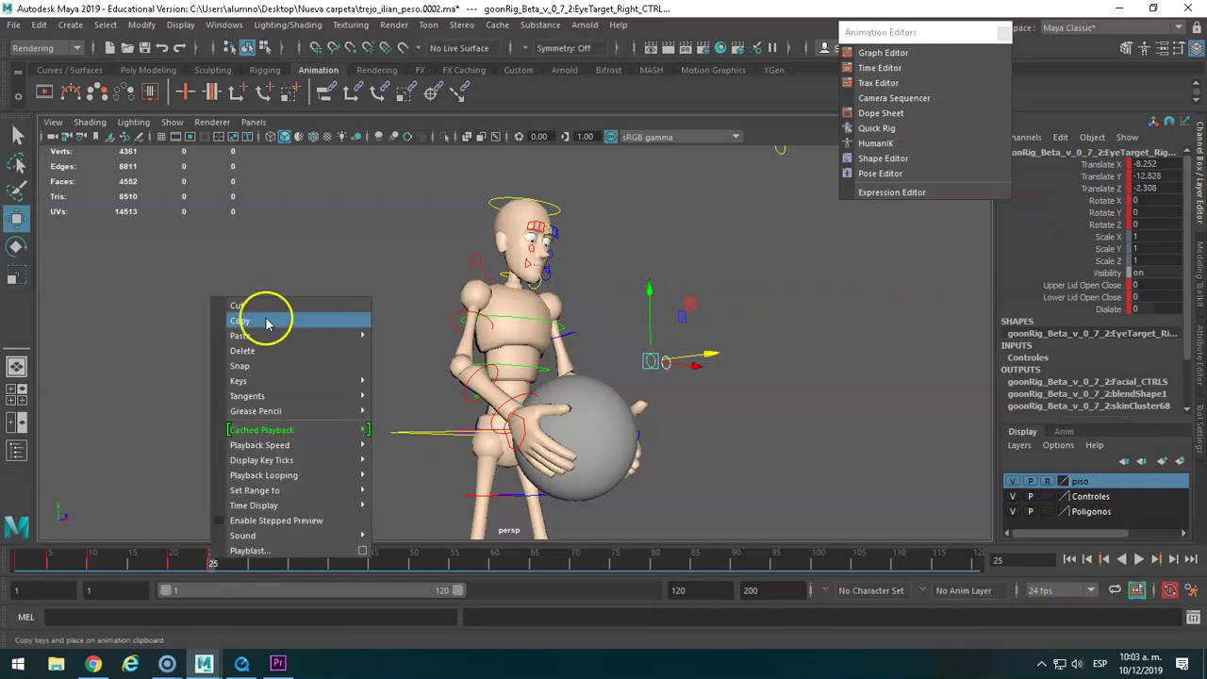
{"action": "double_click", "coordinate": [121, 566]}
{"action": "right_click", "coordinate": [122, 564]}
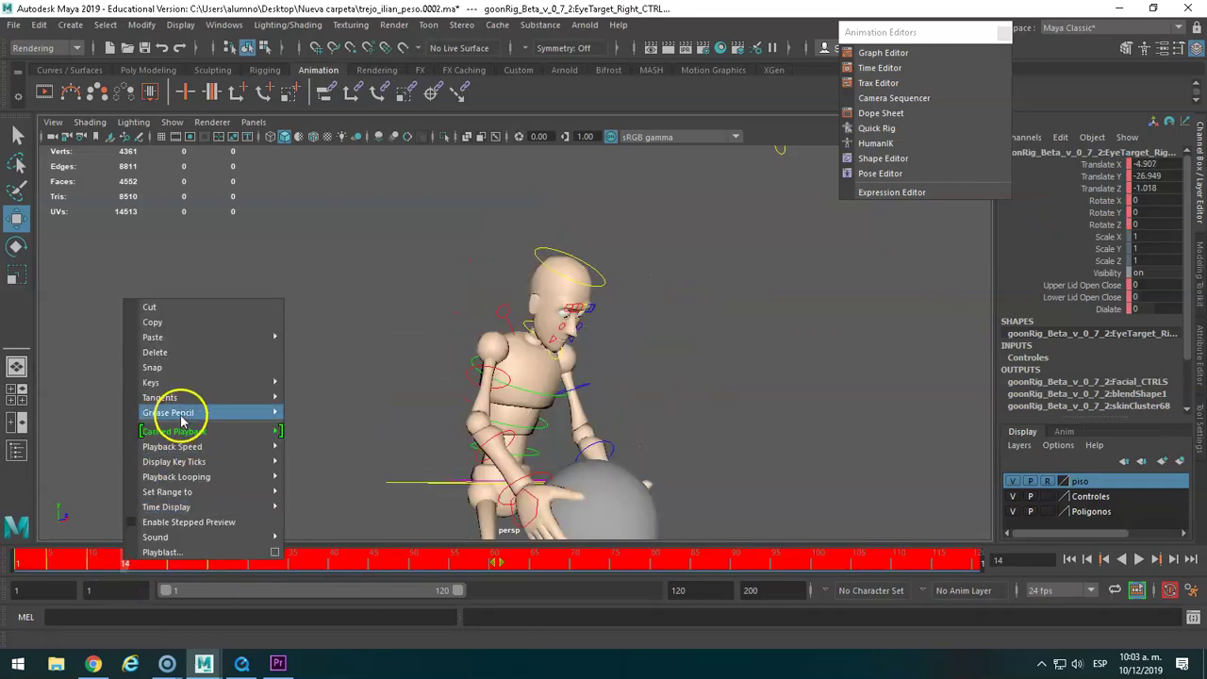
{"action": "left_click", "coordinate": [162, 346]}
Reset the control's Translate X, Y and Z to 0.
{"action": "scroll", "coordinate": [784, 366], "scroll_direction": "down", "scroll_amount": 2}
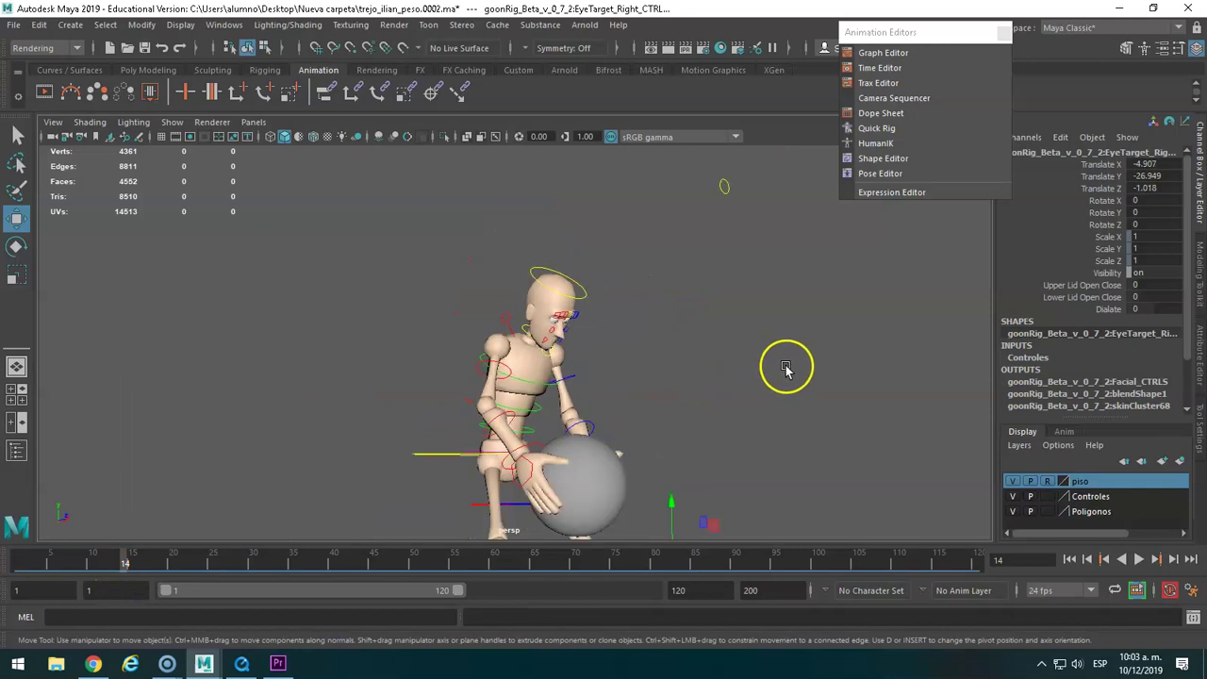
{"action": "scroll", "coordinate": [784, 366], "scroll_direction": "down", "scroll_amount": 2}
{"action": "scroll", "coordinate": [784, 370], "scroll_direction": "down", "scroll_amount": 2}
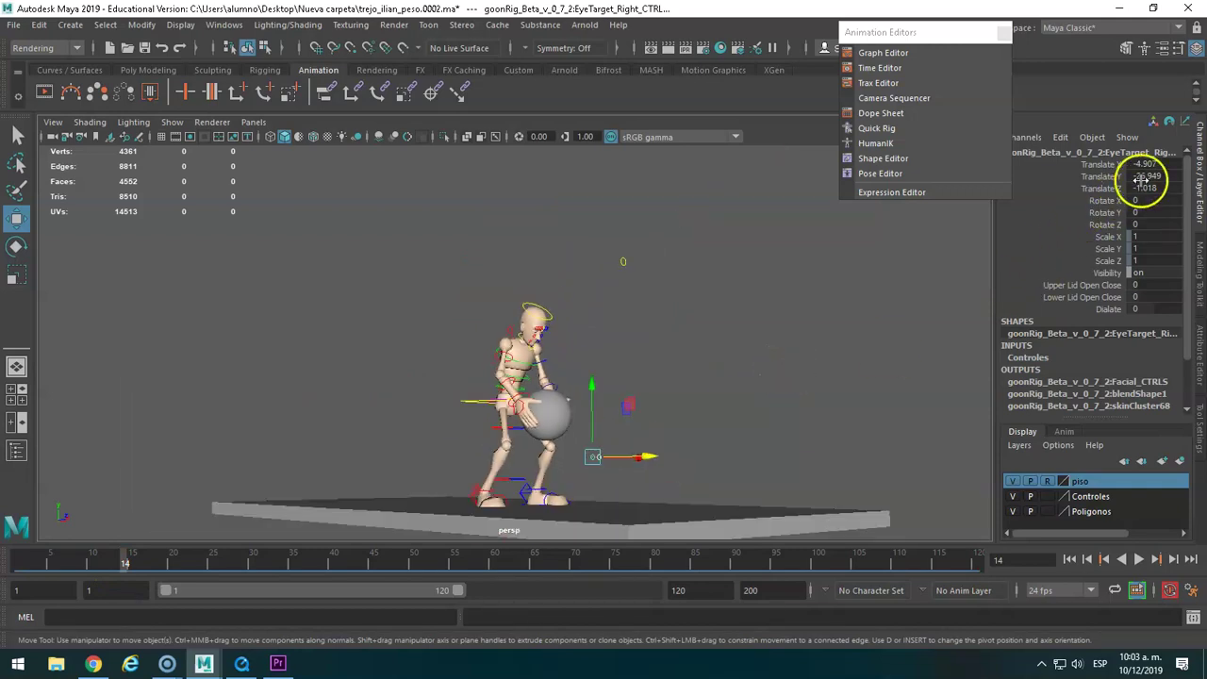
{"action": "key", "text": "Tab"}
{"action": "type", "text": "0"}
{"action": "key", "text": "Tab"}
{"action": "type", "text": "0"}
{"action": "key", "text": "Tab"}
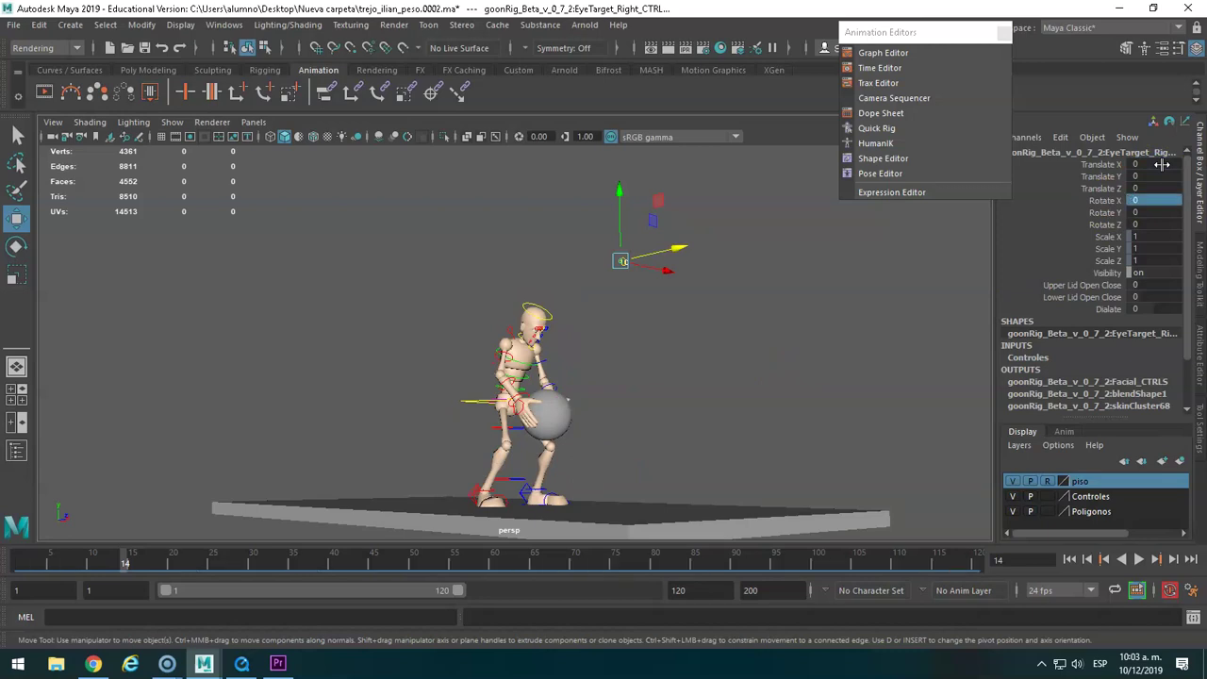
Select EyeTarget_CTRL and raise it to face height at frame 1.
{"action": "left_click", "coordinate": [684, 375]}
{"action": "left_click", "coordinate": [620, 263]}
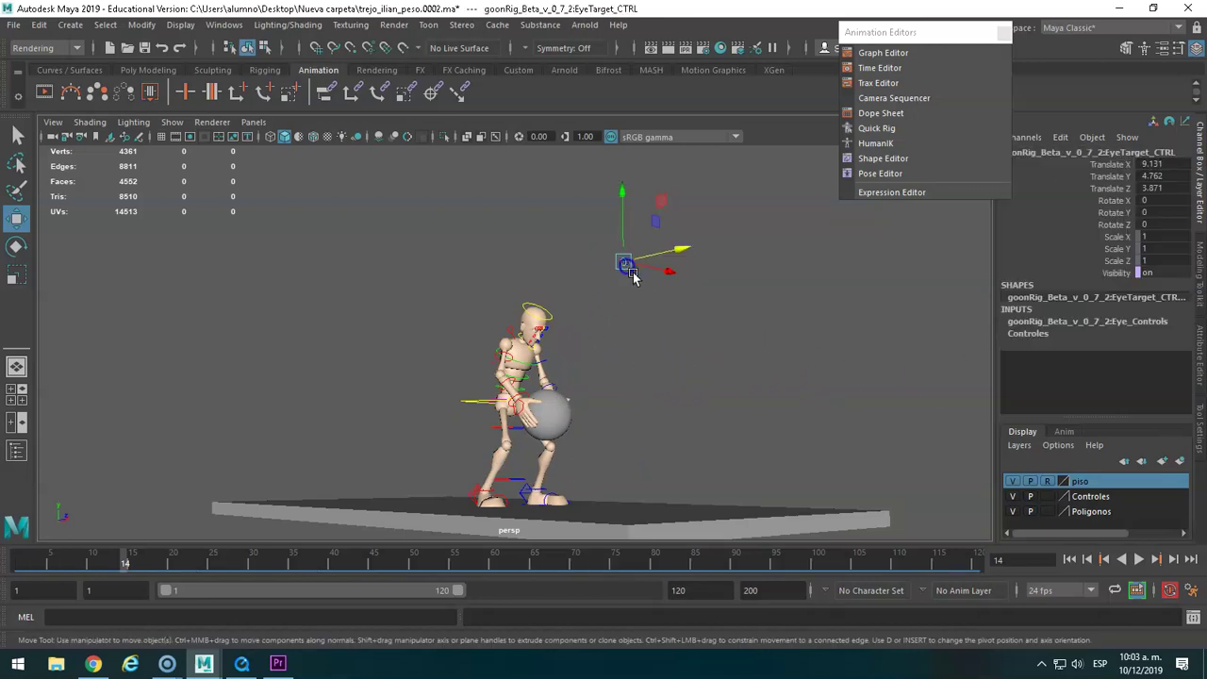
{"action": "left_click_drag", "start_coordinate": [641, 211], "coordinate": [623, 205]}
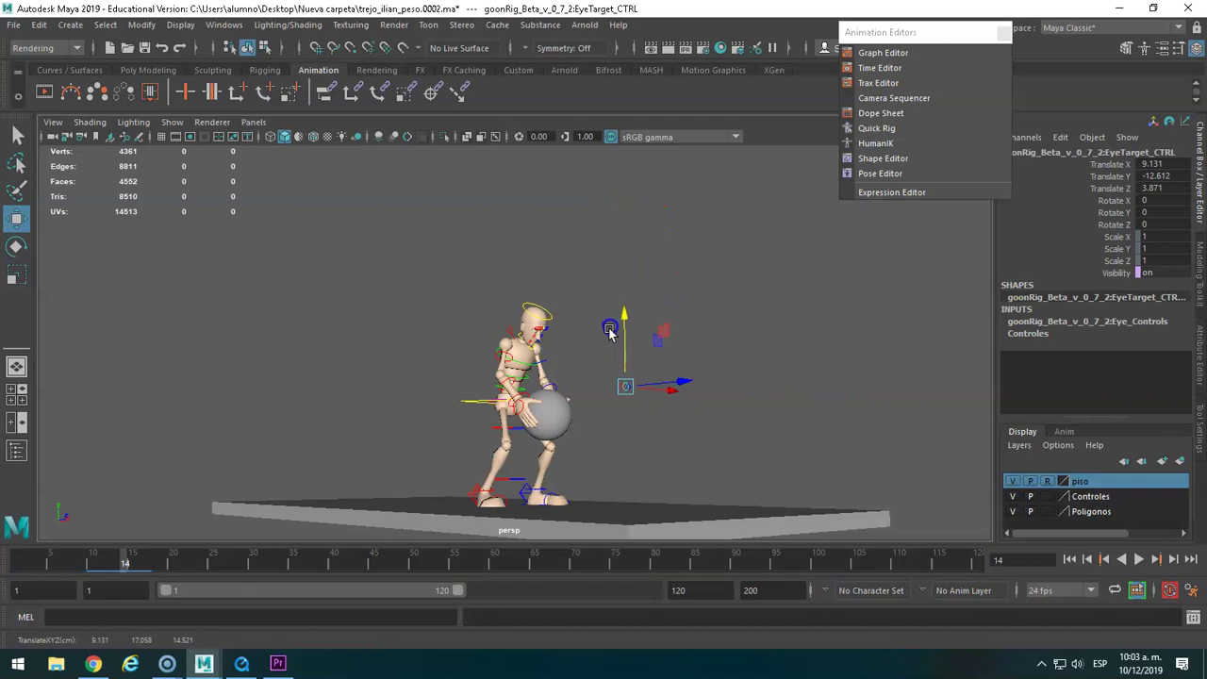
{"action": "left_click_drag", "start_coordinate": [126, 563], "coordinate": [17, 563]}
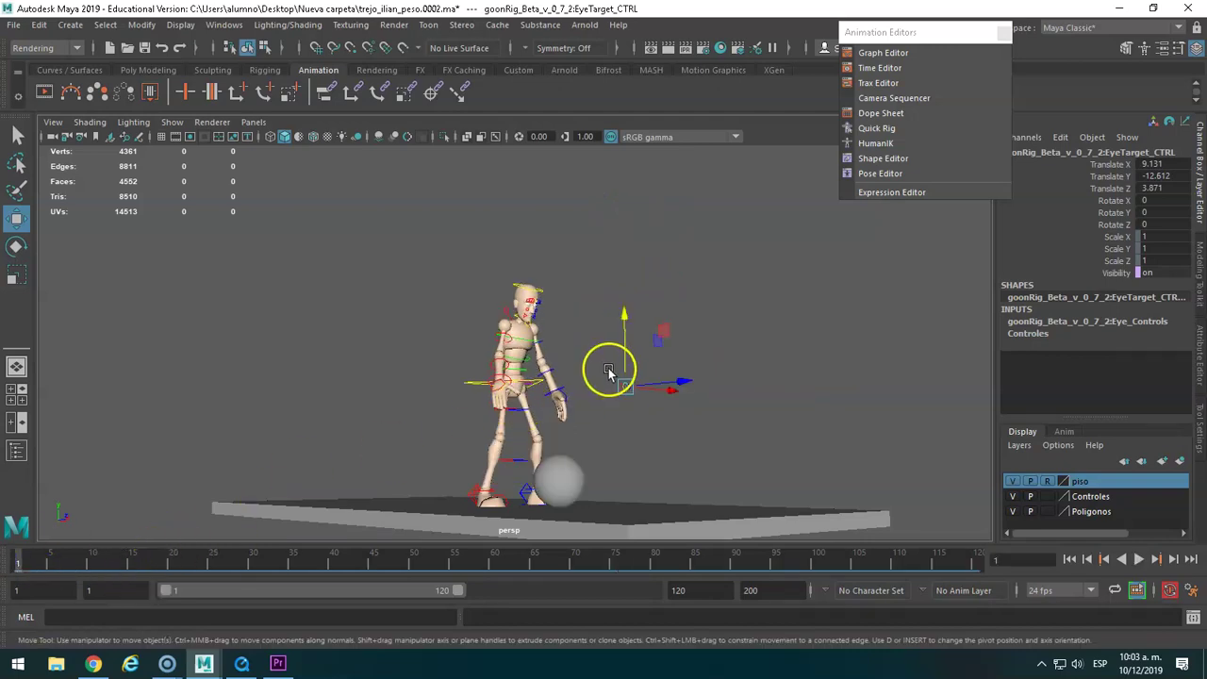
{"action": "mouse_move", "coordinate": [638, 372]}
{"action": "left_mouse_down", "text": "alt"}
{"action": "mouse_move", "coordinate": [521, 432]}
{"action": "mouse_move", "coordinate": [615, 400]}
{"action": "mouse_move", "coordinate": [634, 490]}
{"action": "mouse_move", "coordinate": [599, 417]}
{"action": "mouse_move", "coordinate": [596, 351]}
{"action": "left_mouse_up", "text": "alt"}
{"action": "scroll", "coordinate": [566, 341], "scroll_direction": "up", "scroll_amount": 2}
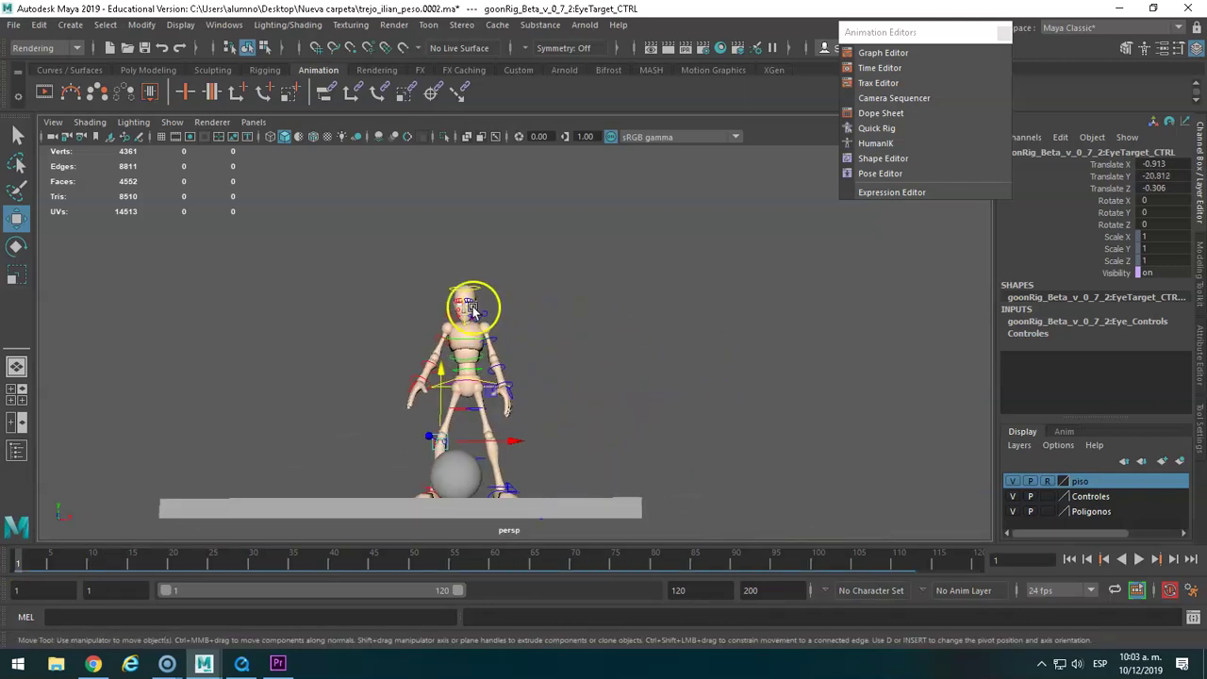
{"action": "scroll", "coordinate": [528, 331], "scroll_direction": "up", "scroll_amount": 3}
{"action": "scroll", "coordinate": [491, 319], "scroll_direction": "up", "scroll_amount": 3}
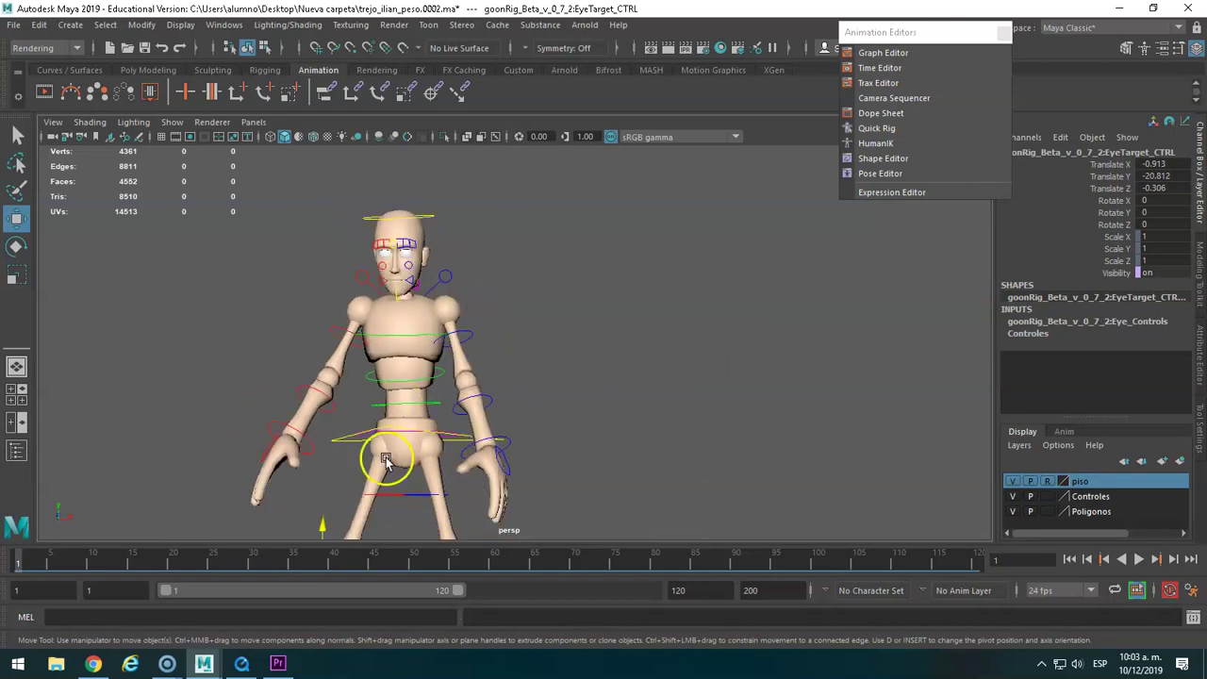
{"action": "left_click_drag", "start_coordinate": [322, 526], "coordinate": [320, 519]}
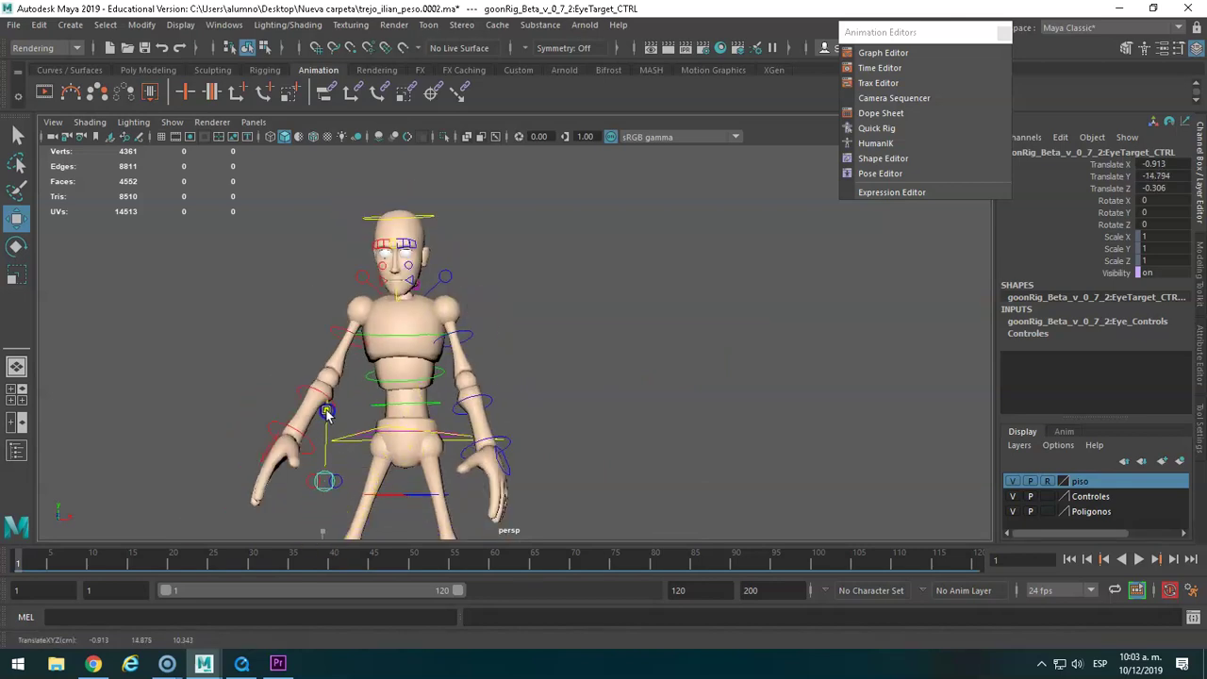
{"action": "left_click_drag", "start_coordinate": [351, 356], "coordinate": [382, 304]}
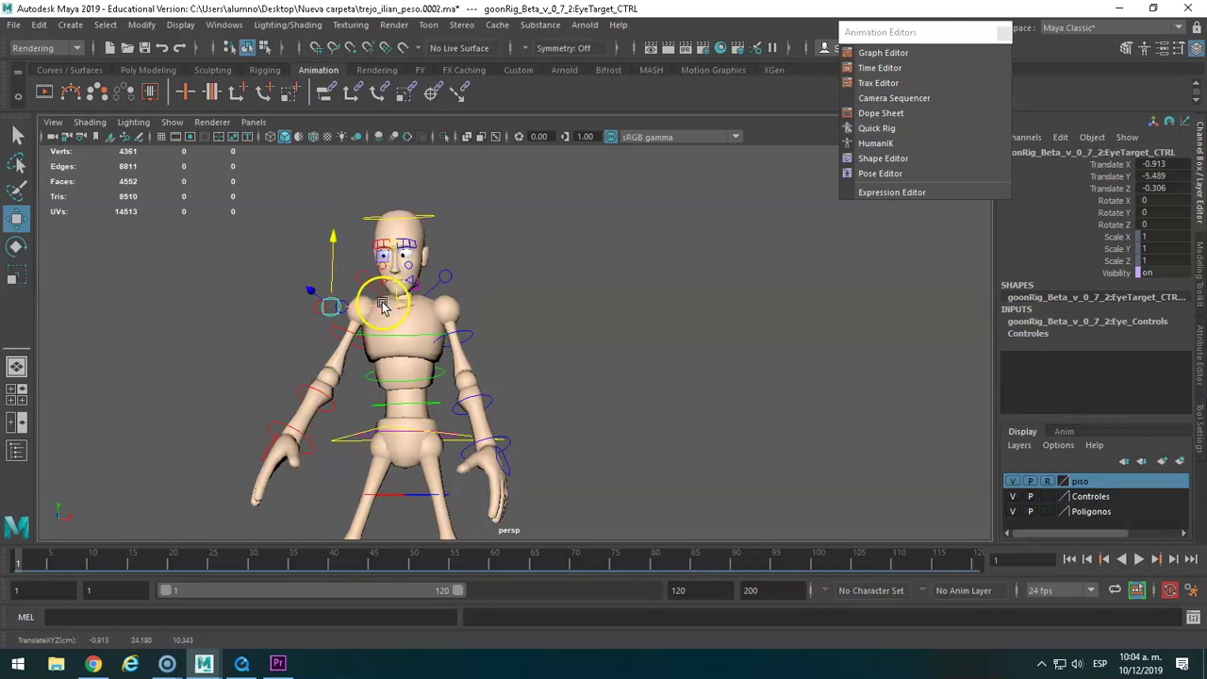
{"action": "scroll", "coordinate": [443, 321], "scroll_direction": "down", "scroll_amount": 3}
{"action": "left_click", "coordinate": [17, 563]}
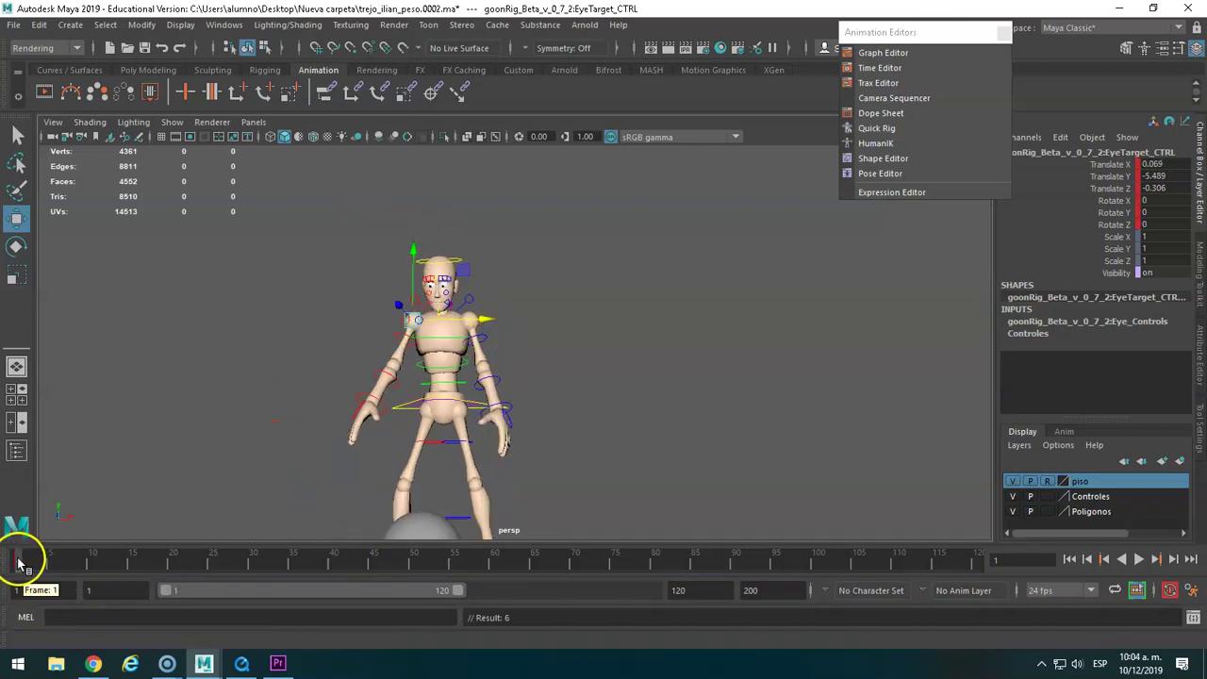
At frame 10, move the eye target down and right toward the ball (X 0.805, Y -10.712, Z -0.306).
{"action": "left_click_drag", "start_coordinate": [17, 563], "coordinate": [89, 563]}
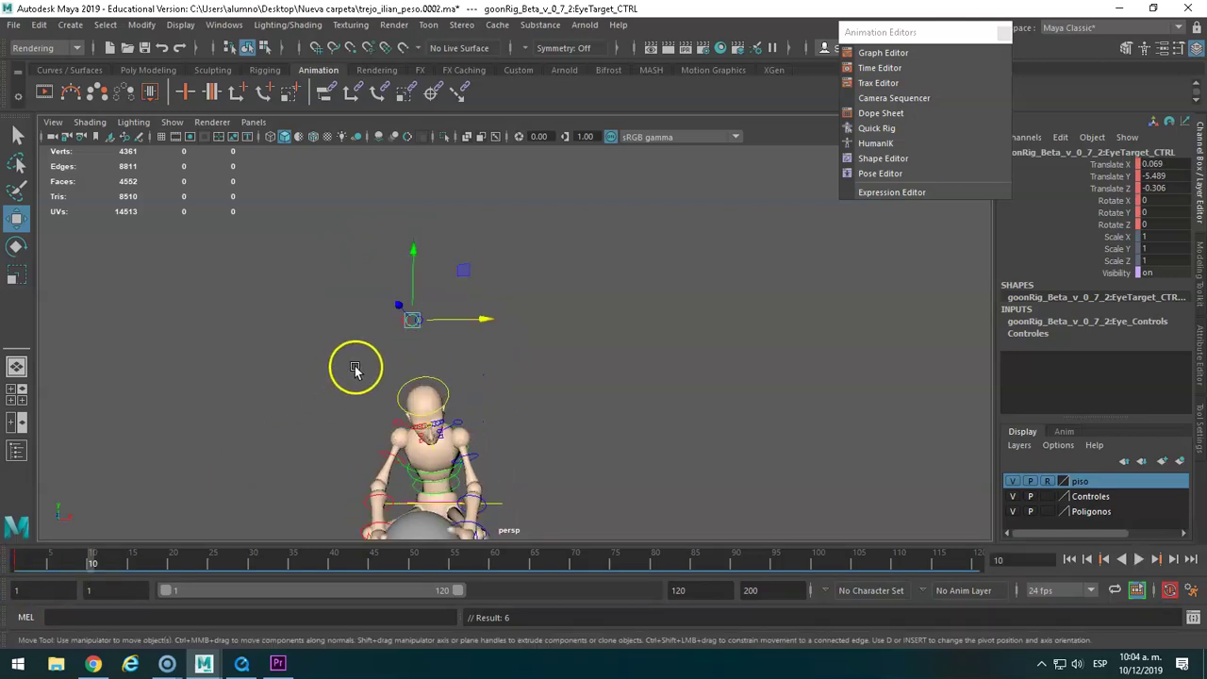
{"action": "left_click_drag", "start_coordinate": [412, 272], "coordinate": [430, 349]}
{"action": "mouse_move", "coordinate": [436, 425]}
{"action": "left_mouse_down"}
{"action": "mouse_move", "coordinate": [504, 467]}
{"action": "mouse_move", "coordinate": [408, 448]}
{"action": "mouse_move", "coordinate": [407, 482]}
{"action": "mouse_move", "coordinate": [333, 476]}
{"action": "left_mouse_up"}
{"action": "mouse_move", "coordinate": [333, 476]}
{"action": "right_mouse_down", "text": "alt"}
{"action": "mouse_move", "coordinate": [320, 481]}
{"action": "mouse_move", "coordinate": [384, 448]}
{"action": "right_mouse_up", "text": "alt"}
{"action": "left_click_drag", "start_coordinate": [384, 448], "coordinate": [396, 429], "text": "alt"}
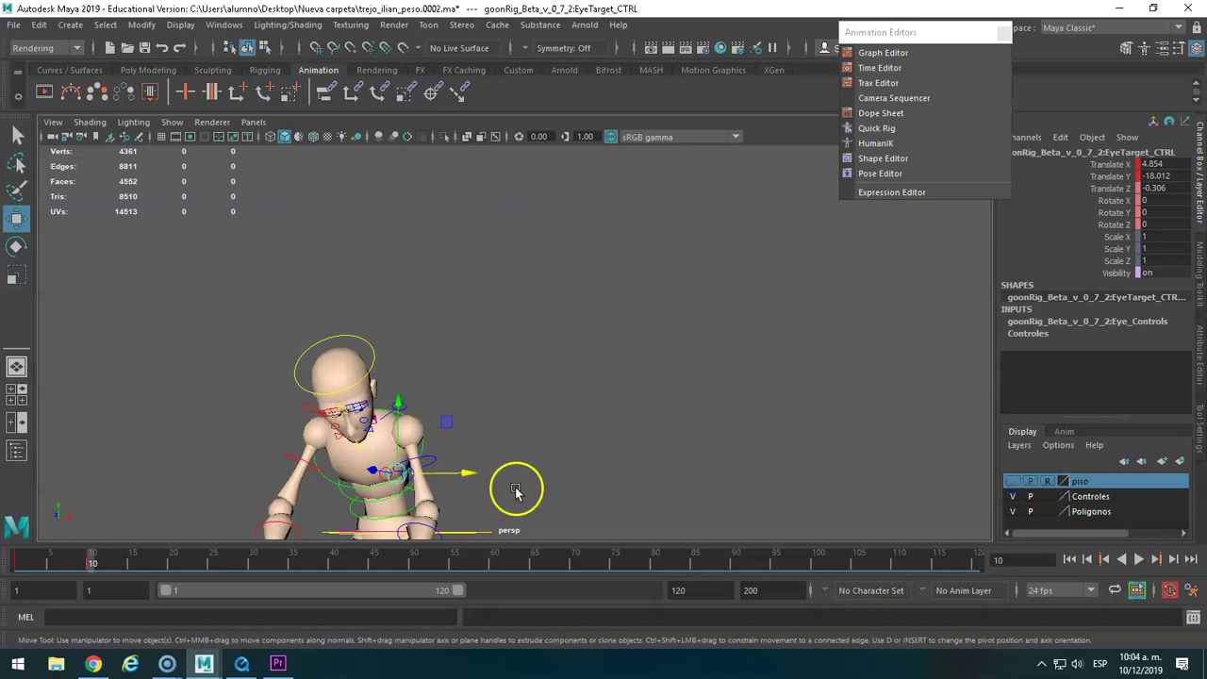
{"action": "left_click_drag", "start_coordinate": [516, 490], "coordinate": [437, 338], "text": "alt"}
{"action": "middle_click_drag", "start_coordinate": [430, 312], "coordinate": [421, 314]}
Key the eye target at frame 10 and refine its height at frames 5, 13, 15 and 18.
{"action": "key", "text": "s"}
{"action": "left_click_drag", "start_coordinate": [93, 556], "coordinate": [51, 563]}
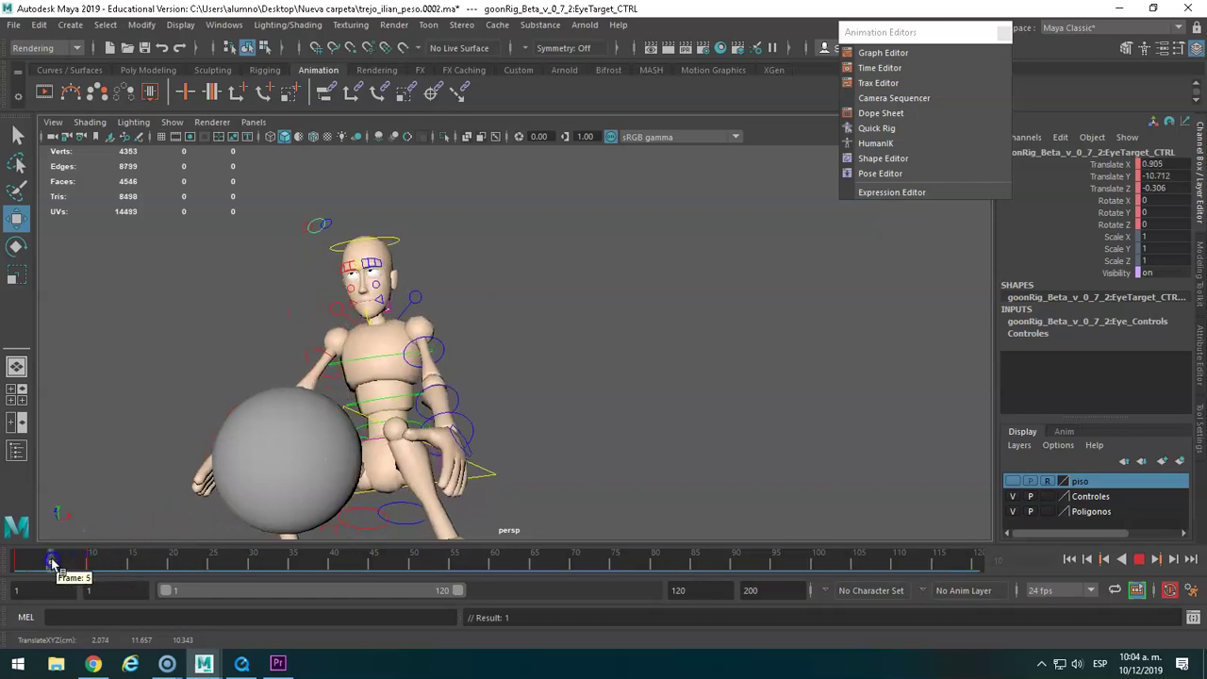
{"action": "left_click_drag", "start_coordinate": [316, 188], "coordinate": [324, 192]}
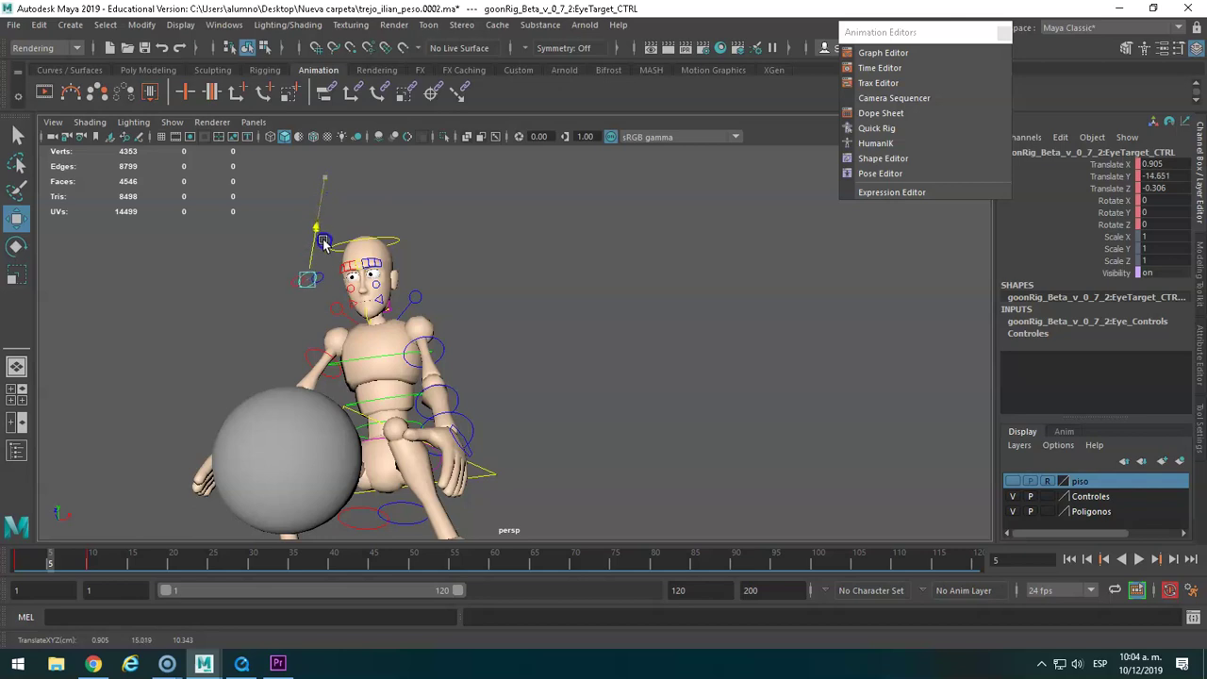
{"action": "mouse_move", "coordinate": [48, 563]}
{"action": "left_mouse_down"}
{"action": "mouse_move", "coordinate": [17, 563]}
{"action": "mouse_move", "coordinate": [77, 563]}
{"action": "left_mouse_up"}
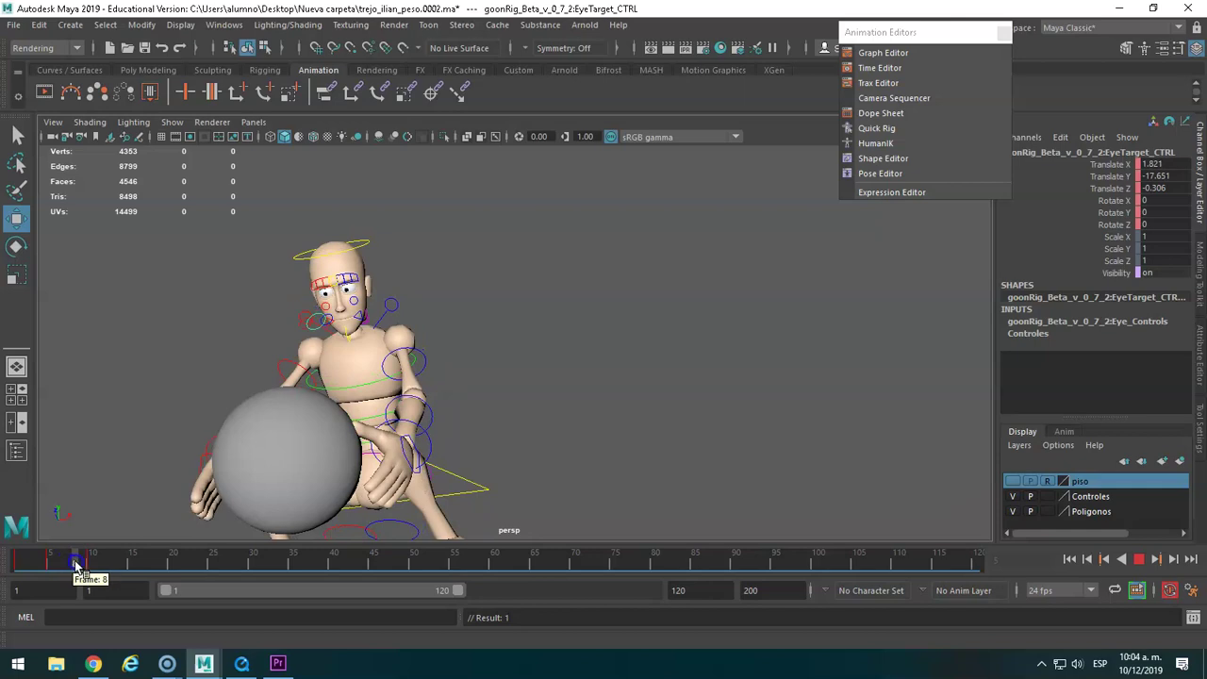
{"action": "left_click_drag", "start_coordinate": [78, 563], "coordinate": [132, 563]}
{"action": "left_click_drag", "start_coordinate": [326, 274], "coordinate": [327, 256]}
{"action": "left_click_drag", "start_coordinate": [140, 565], "coordinate": [157, 563]}
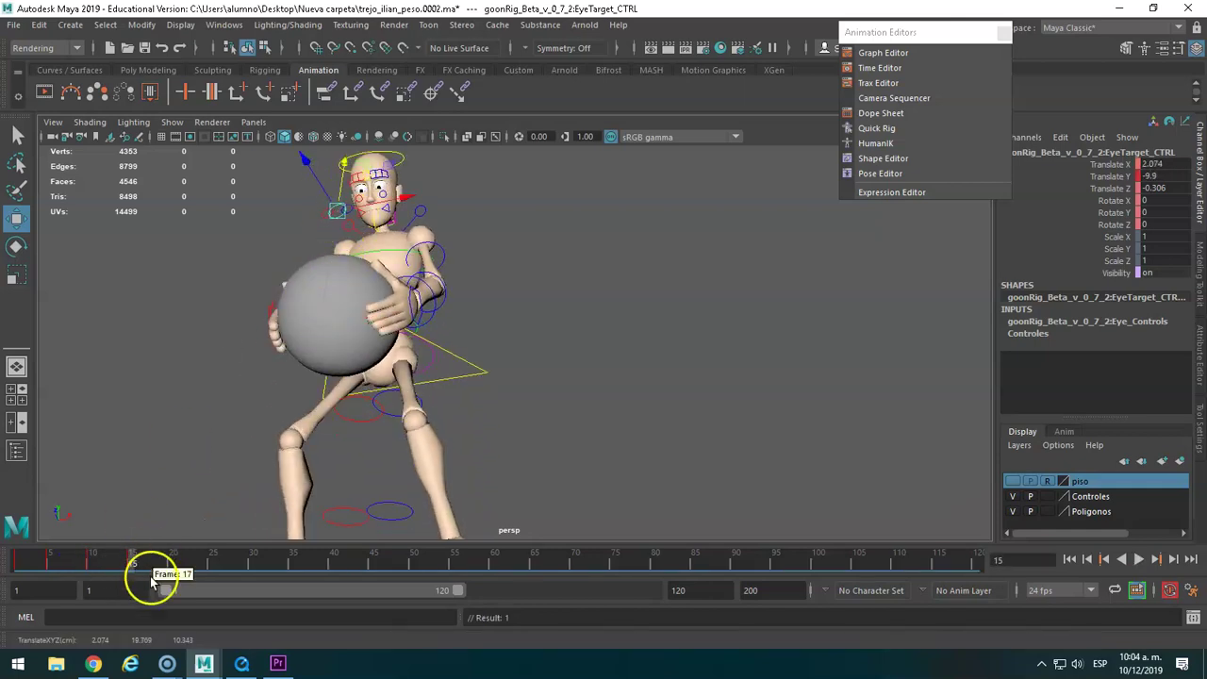
{"action": "left_click", "coordinate": [318, 196]}
{"action": "mouse_move", "coordinate": [318, 197]}
{"action": "left_mouse_down"}
{"action": "mouse_move", "coordinate": [339, 186]}
{"action": "mouse_move", "coordinate": [345, 166]}
{"action": "mouse_move", "coordinate": [271, 366]}
{"action": "mouse_move", "coordinate": [272, 350]}
{"action": "left_mouse_up"}
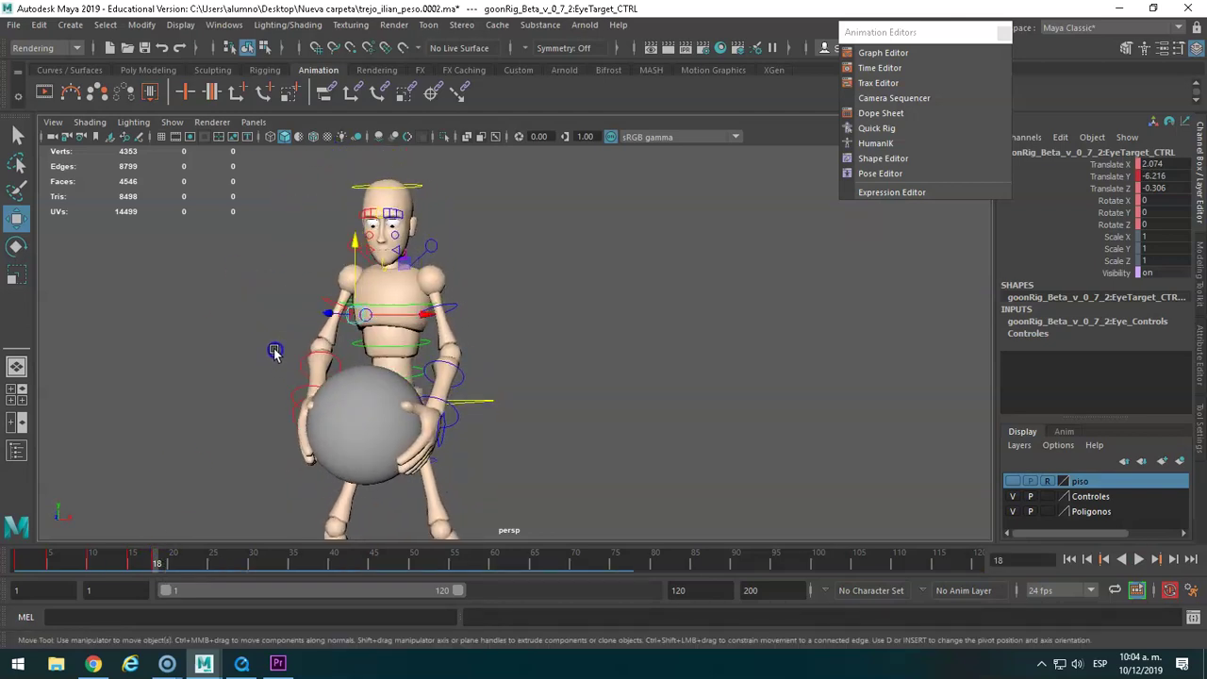
{"action": "left_click_drag", "start_coordinate": [162, 564], "coordinate": [204, 564]}
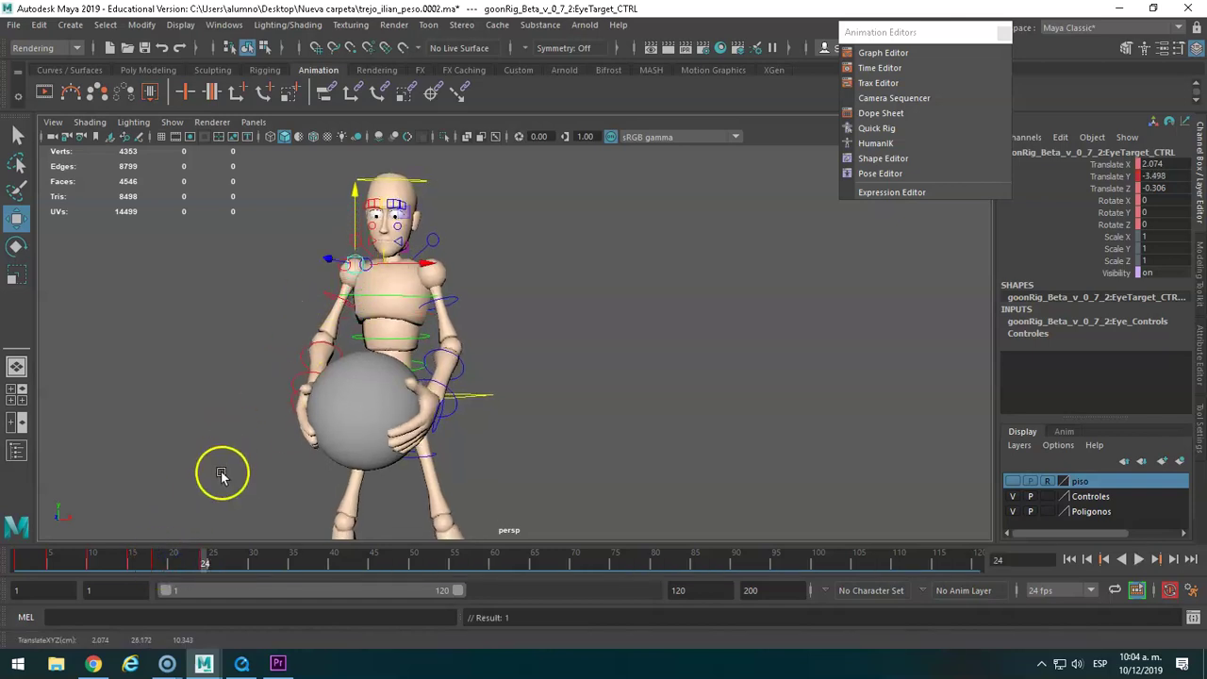
{"action": "mouse_move", "coordinate": [202, 562]}
{"action": "left_mouse_down"}
{"action": "mouse_move", "coordinate": [117, 568]}
{"action": "mouse_move", "coordinate": [211, 566]}
{"action": "left_mouse_up"}
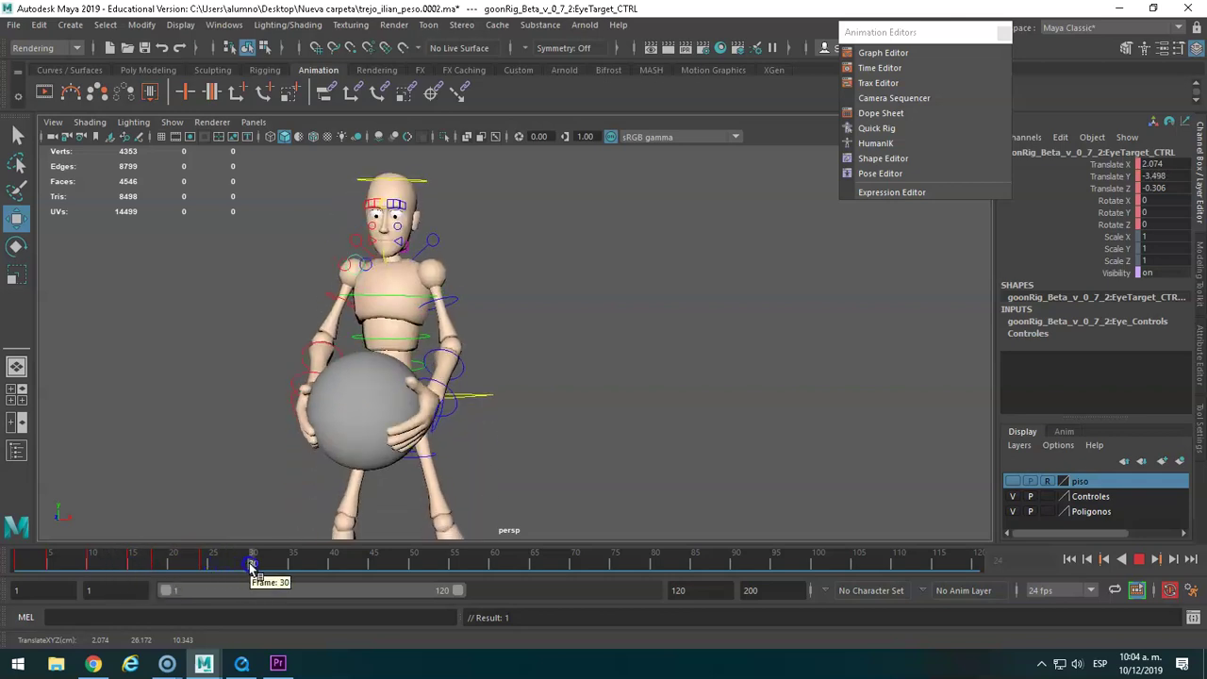
{"action": "left_click_drag", "start_coordinate": [353, 228], "coordinate": [350, 216]}
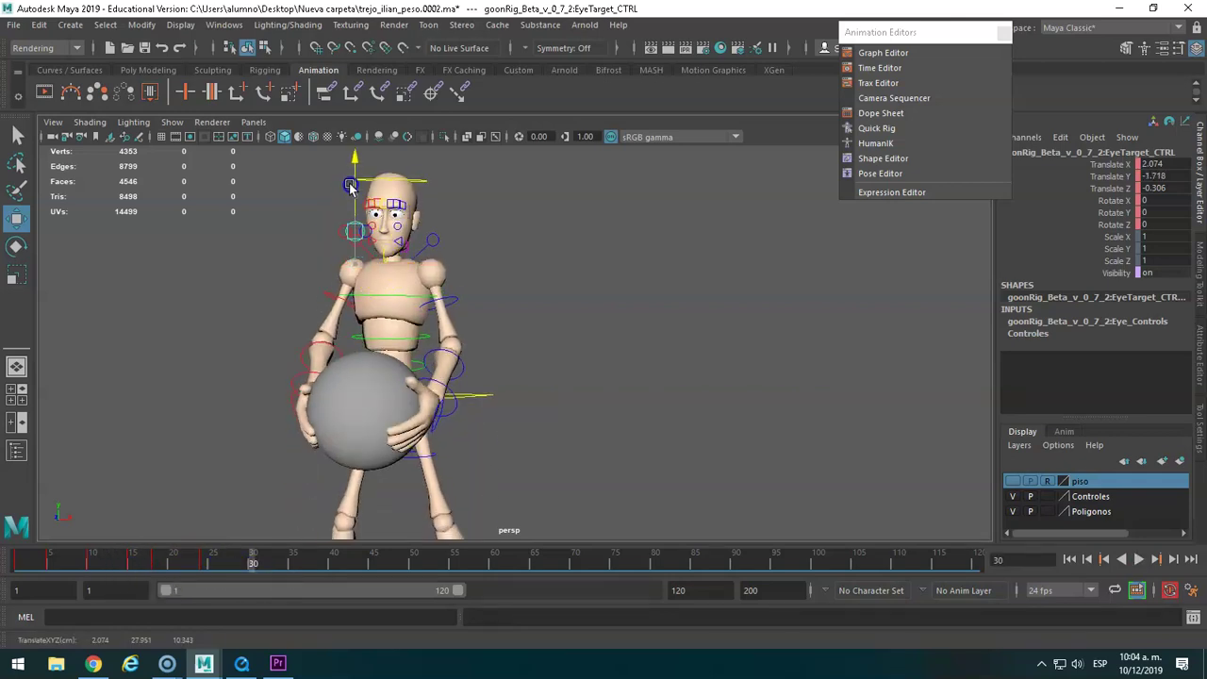
Scrub and play back the ball-lifting animation, stopping at frame 30.
{"action": "mouse_move", "coordinate": [385, 463]}
{"action": "left_mouse_down", "text": "alt"}
{"action": "mouse_move", "coordinate": [452, 472]}
{"action": "mouse_move", "coordinate": [343, 472]}
{"action": "mouse_move", "coordinate": [365, 460]}
{"action": "left_mouse_up", "text": "alt"}
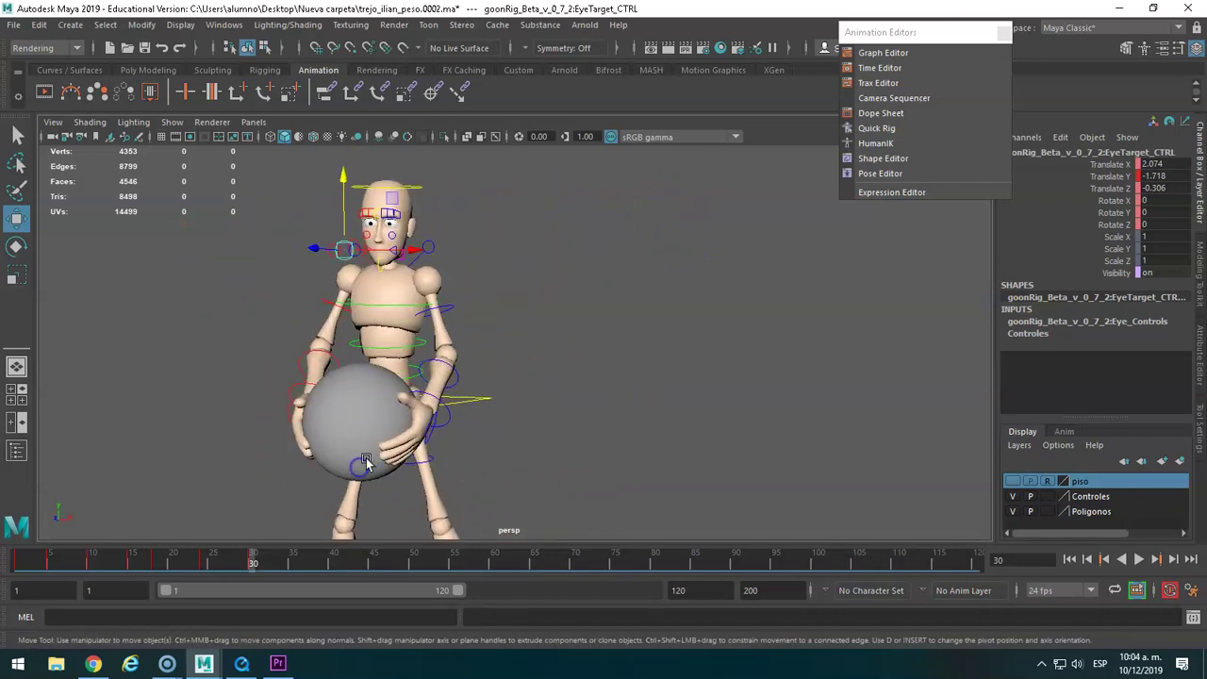
{"action": "left_click", "coordinate": [204, 560]}
{"action": "left_click_drag", "start_coordinate": [187, 564], "coordinate": [41, 562]}
{"action": "left_click_drag", "start_coordinate": [204, 489], "coordinate": [344, 433], "text": "alt"}
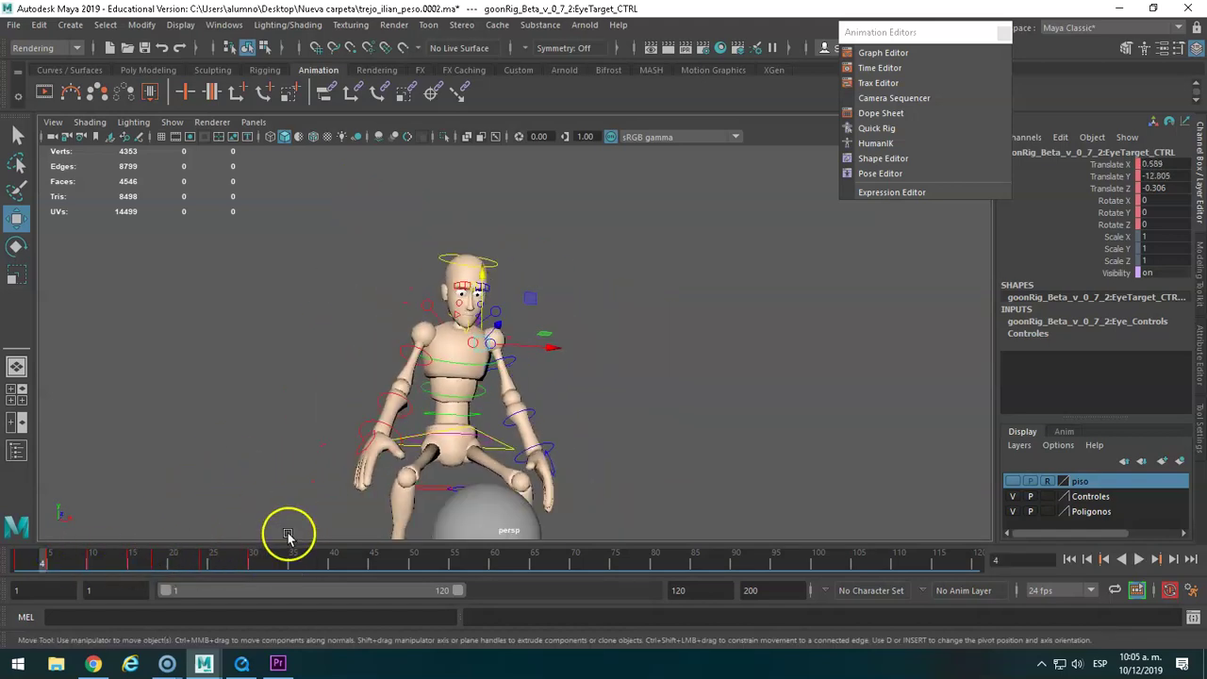
{"action": "key", "text": "alt+v"}
{"action": "left_click", "coordinate": [178, 558]}
{"action": "left_click_drag", "start_coordinate": [189, 562], "coordinate": [251, 564]}
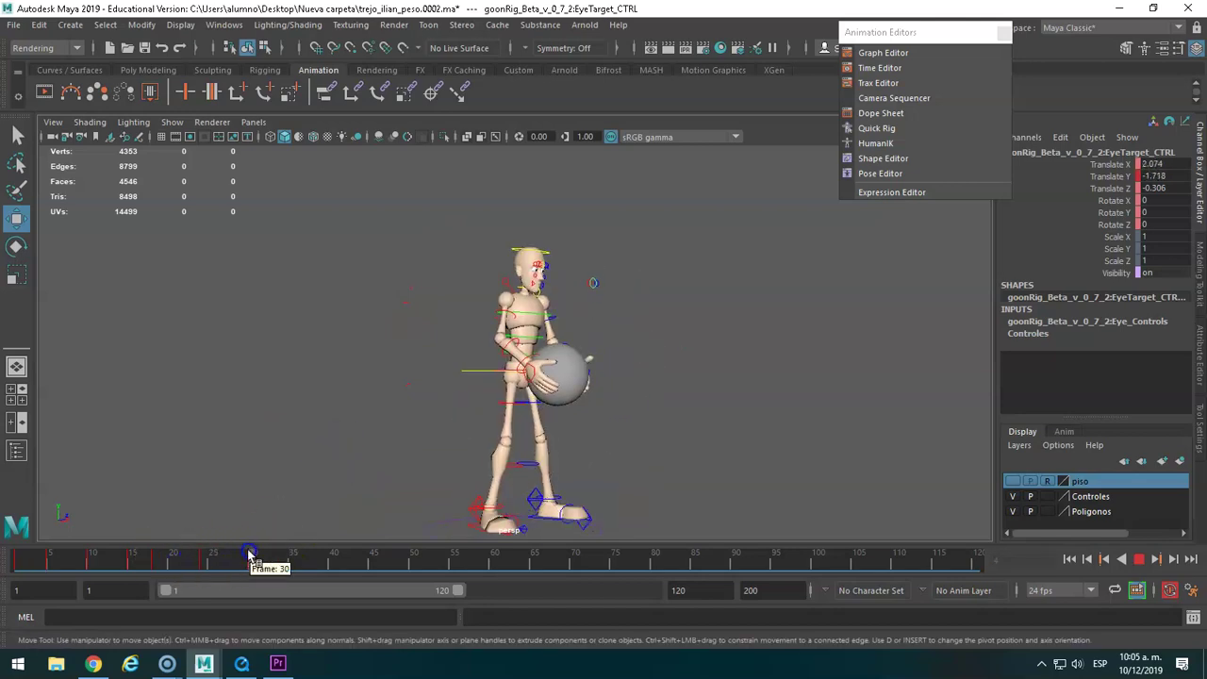
Pan, orbit and zoom the perspective view up close on the character's face.
{"action": "middle_click_drag", "start_coordinate": [444, 409], "coordinate": [355, 406], "text": "alt"}
{"action": "left_click_drag", "start_coordinate": [354, 405], "coordinate": [257, 396], "text": "alt"}
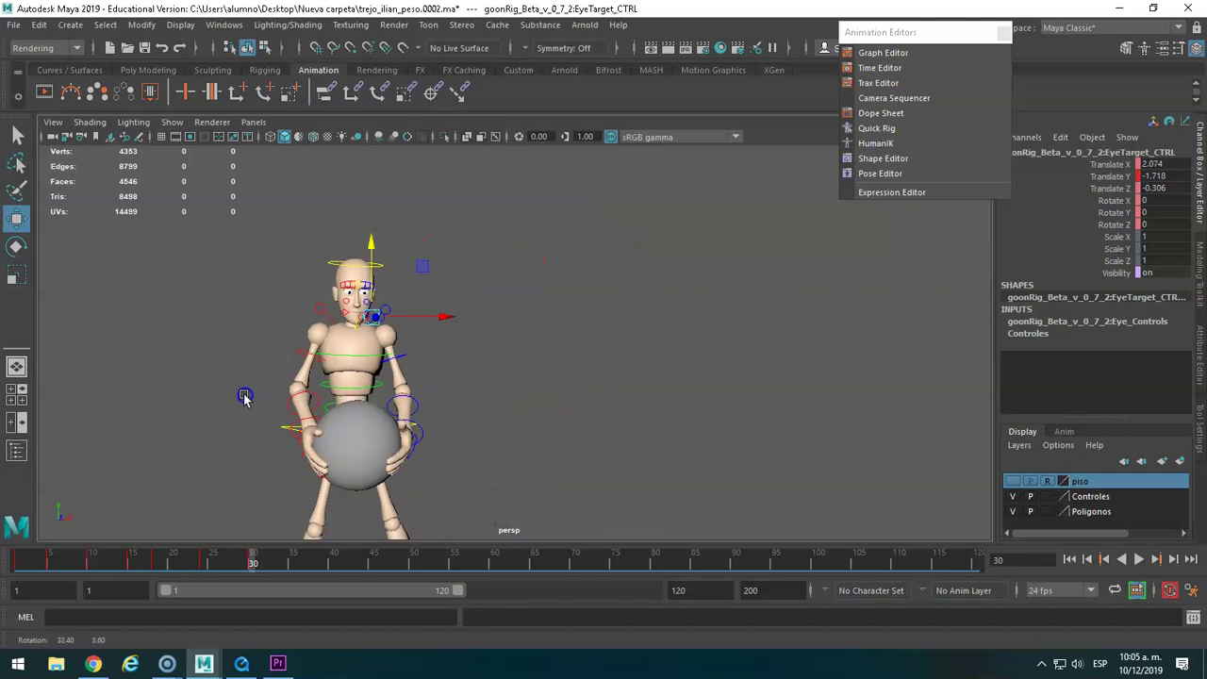
{"action": "scroll", "coordinate": [255, 409], "scroll_direction": "up", "scroll_amount": 2}
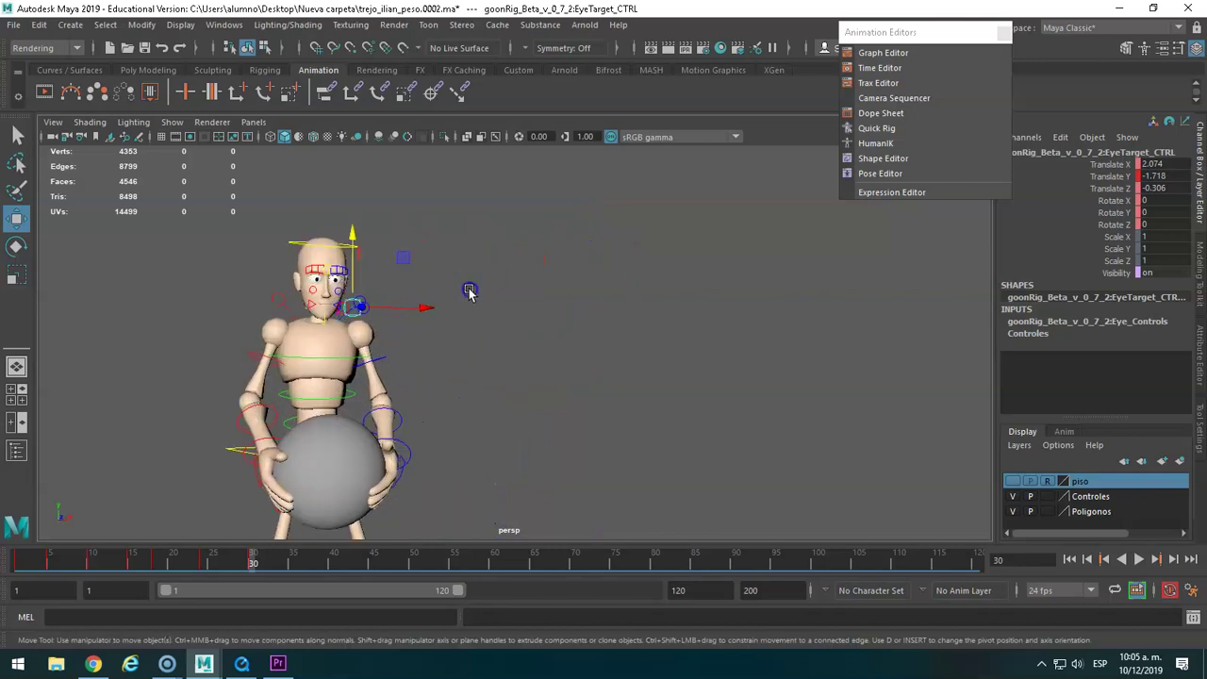
{"action": "left_click", "coordinate": [469, 293]}
{"action": "scroll", "coordinate": [369, 310], "scroll_direction": "up", "scroll_amount": 1}
{"action": "scroll", "coordinate": [368, 306], "scroll_direction": "up", "scroll_amount": 1}
{"action": "left_click_drag", "start_coordinate": [323, 322], "coordinate": [332, 346], "text": "alt"}
Select the right eye target and key its lid channels open at frame 1.
{"action": "left_click", "coordinate": [357, 316]}
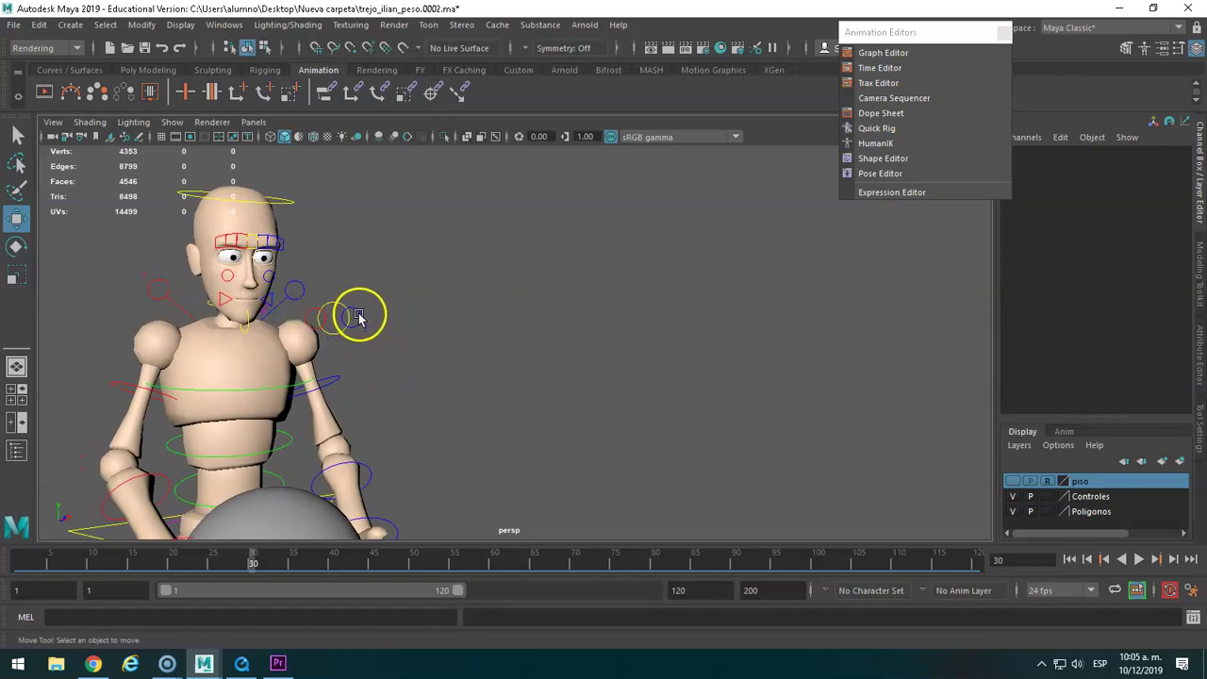
{"action": "left_click", "coordinate": [362, 318]}
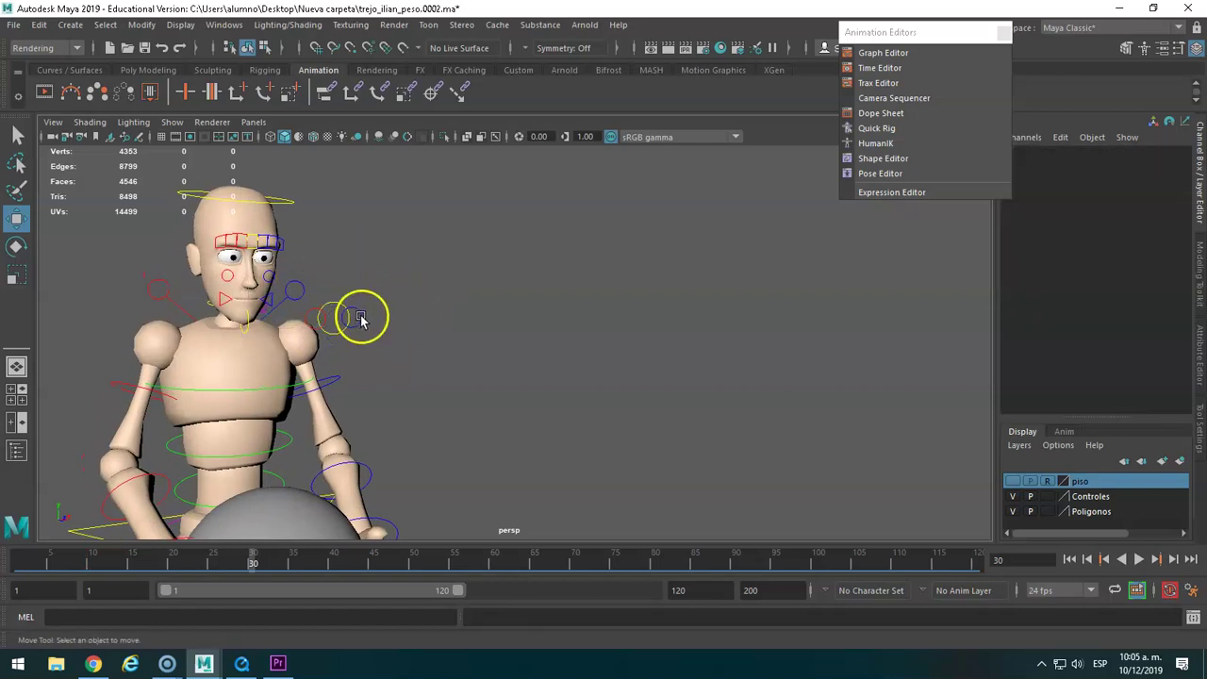
{"action": "left_click", "coordinate": [309, 335]}
{"action": "left_click", "coordinate": [309, 319]}
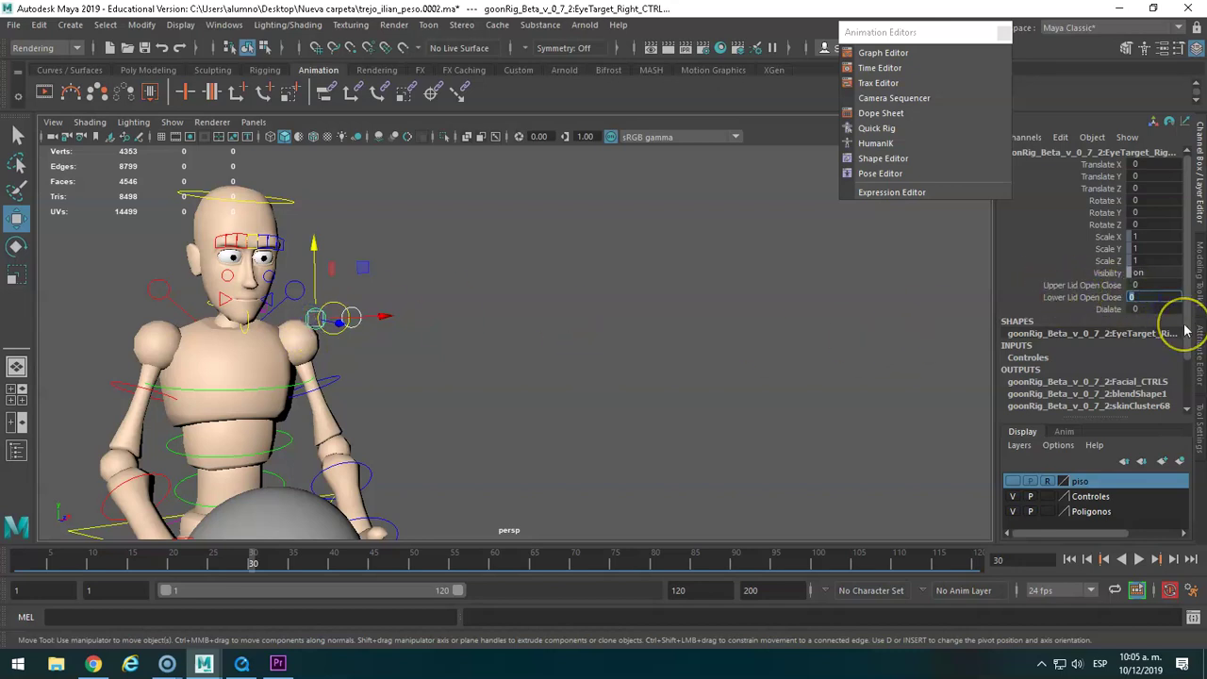
{"action": "key", "text": "Return"}
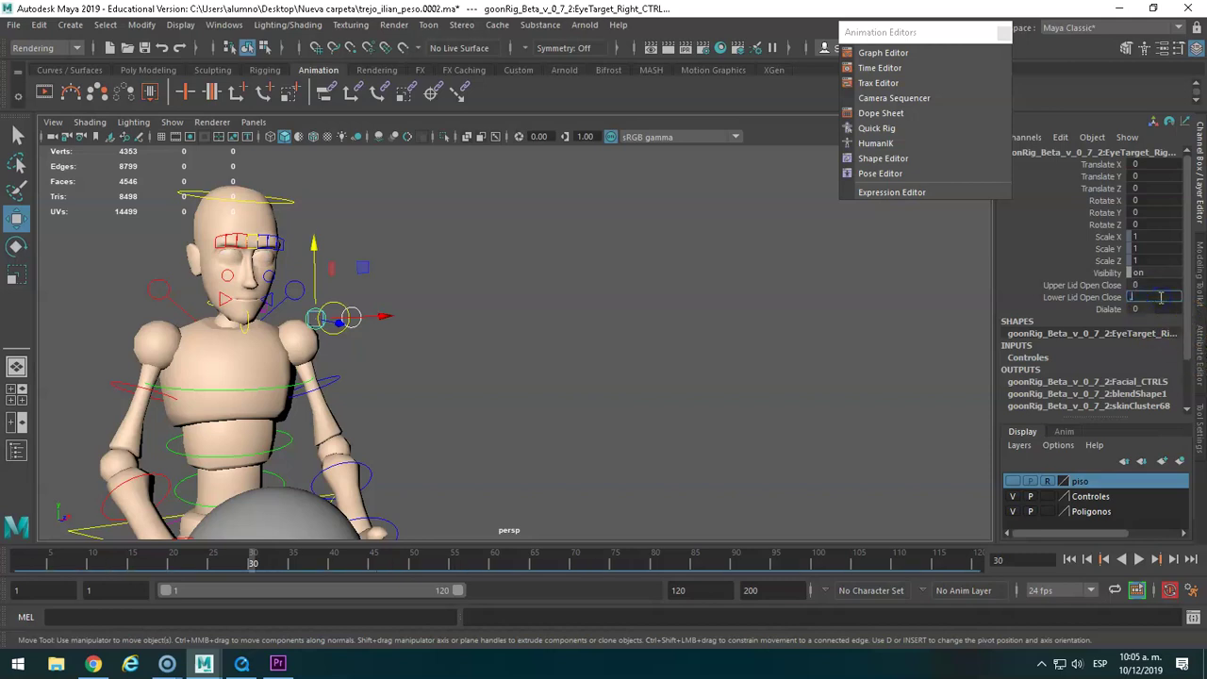
{"action": "type", "text": "5"}
{"action": "key", "text": "Return"}
{"action": "key", "text": "Return"}
{"action": "type", "text": "0.2"}
{"action": "key", "text": "Return"}
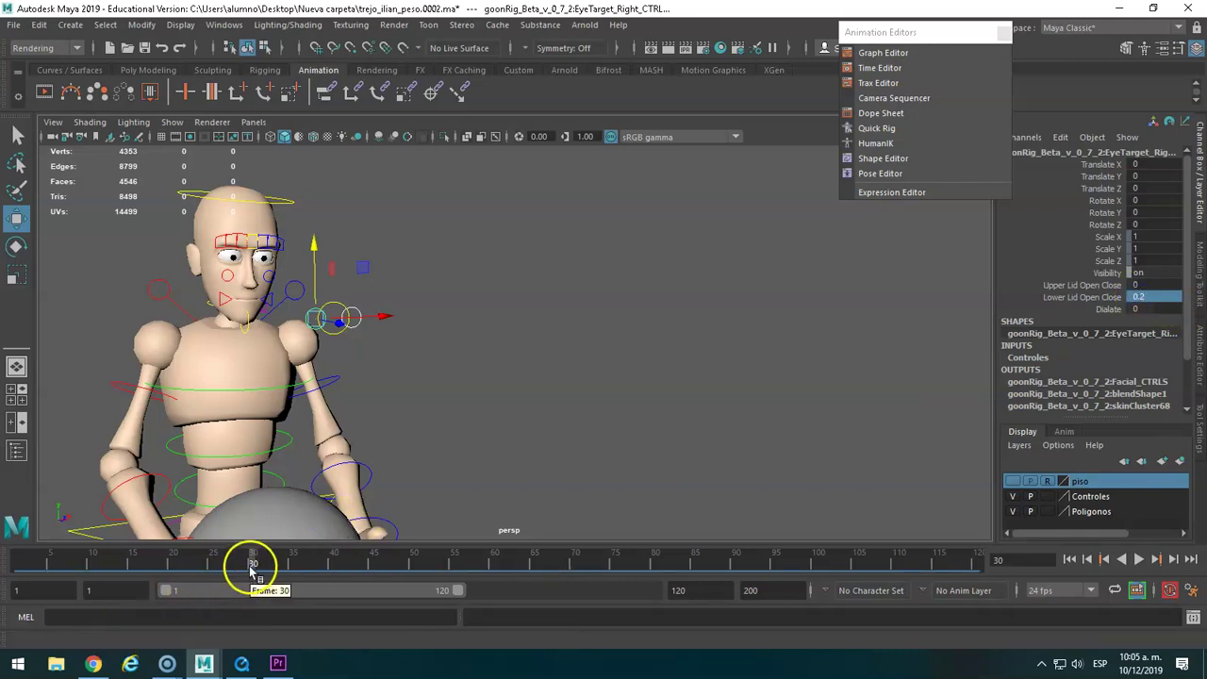
{"action": "left_click_drag", "start_coordinate": [253, 566], "coordinate": [10, 583]}
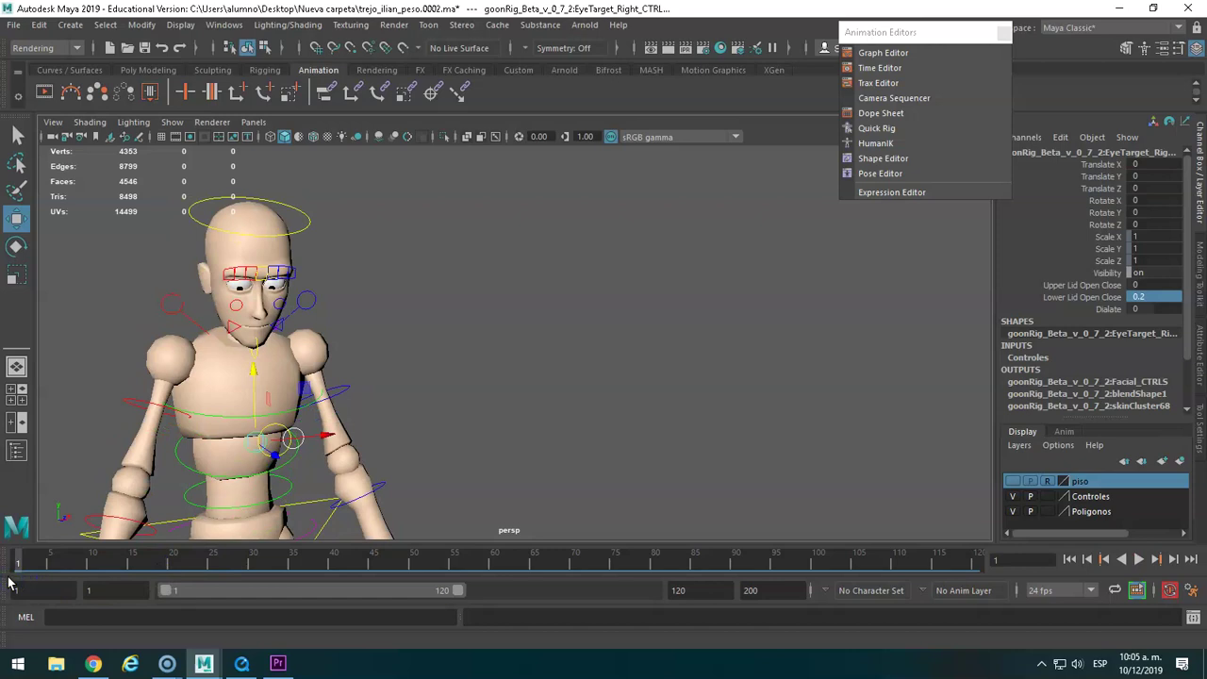
{"action": "key", "text": "s"}
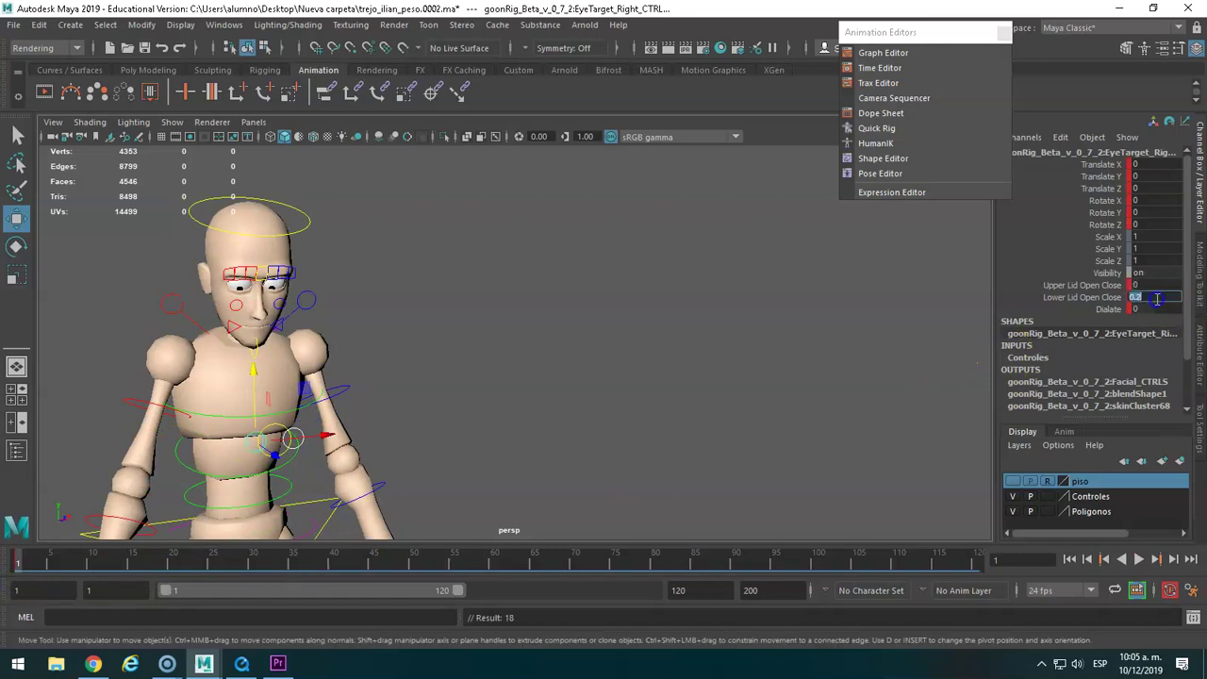
{"action": "type", "text": "0"}
{"action": "key", "text": "Return"}
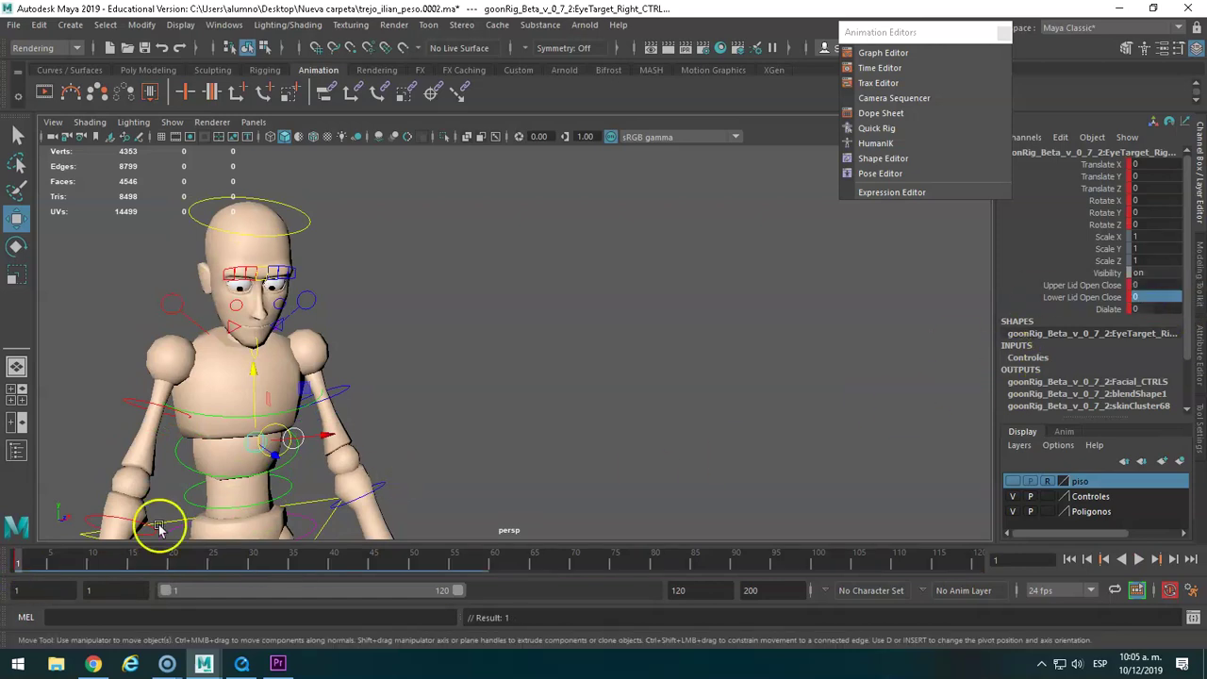
Key Lower Lid Open Close at frame 30, then set it to 0.2 at frame 32.
{"action": "mouse_move", "coordinate": [20, 560]}
{"action": "left_mouse_down"}
{"action": "mouse_move", "coordinate": [278, 569]}
{"action": "mouse_move", "coordinate": [226, 575]}
{"action": "mouse_move", "coordinate": [253, 571]}
{"action": "left_mouse_up"}
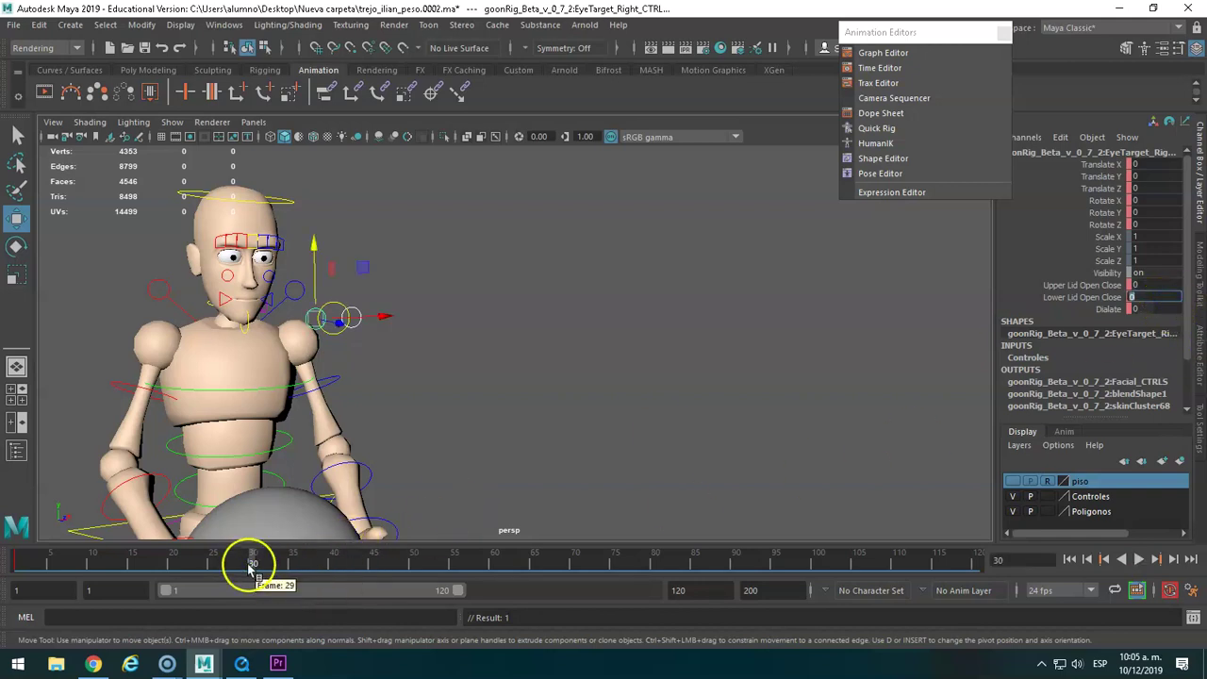
{"action": "left_click", "coordinate": [1097, 298]}
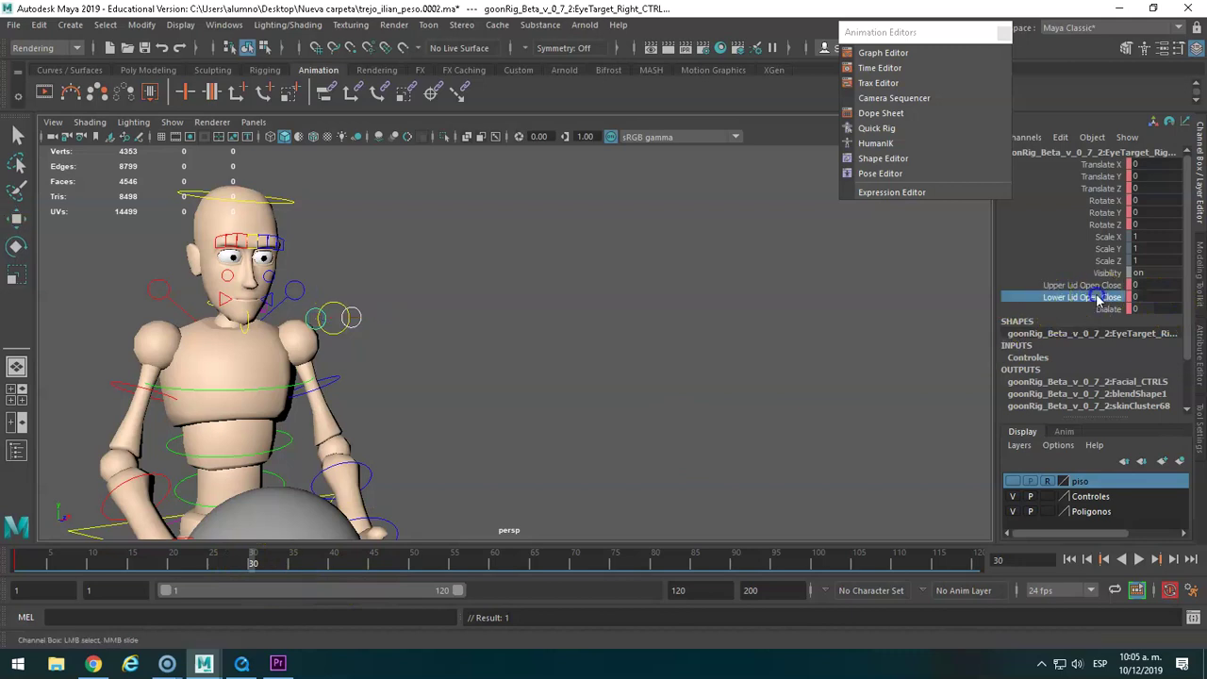
{"action": "key", "text": "s"}
{"action": "left_click", "coordinate": [270, 563]}
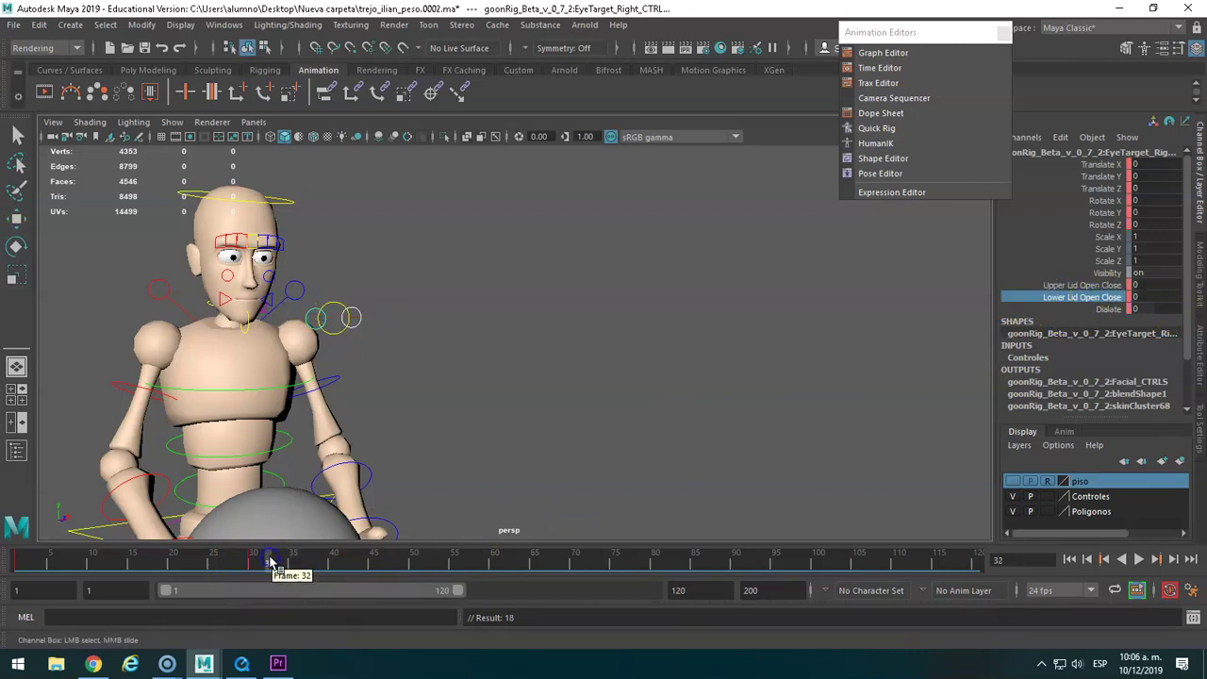
{"action": "double_click", "coordinate": [1137, 297]}
{"action": "type", "text": "0.2"}
{"action": "key", "text": "Return"}
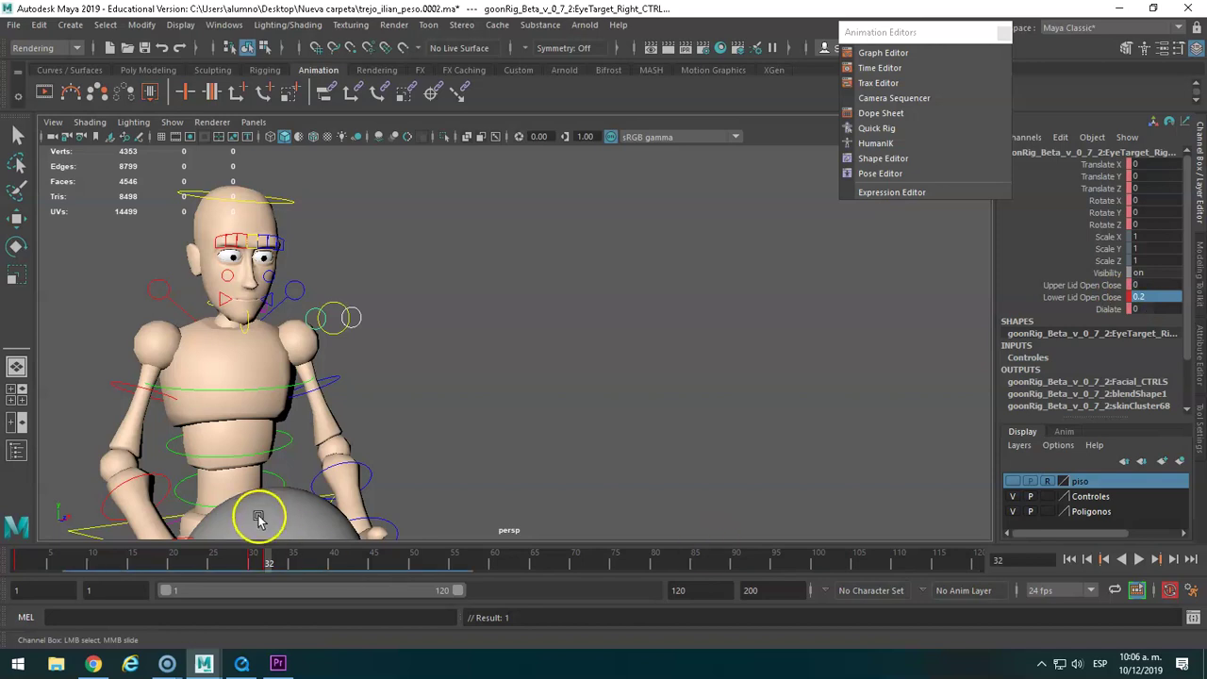
Set Upper Lid Open Close to 0.8 at frame 32 and check the blink across frames 29–38.
{"action": "left_click", "coordinate": [1113, 286]}
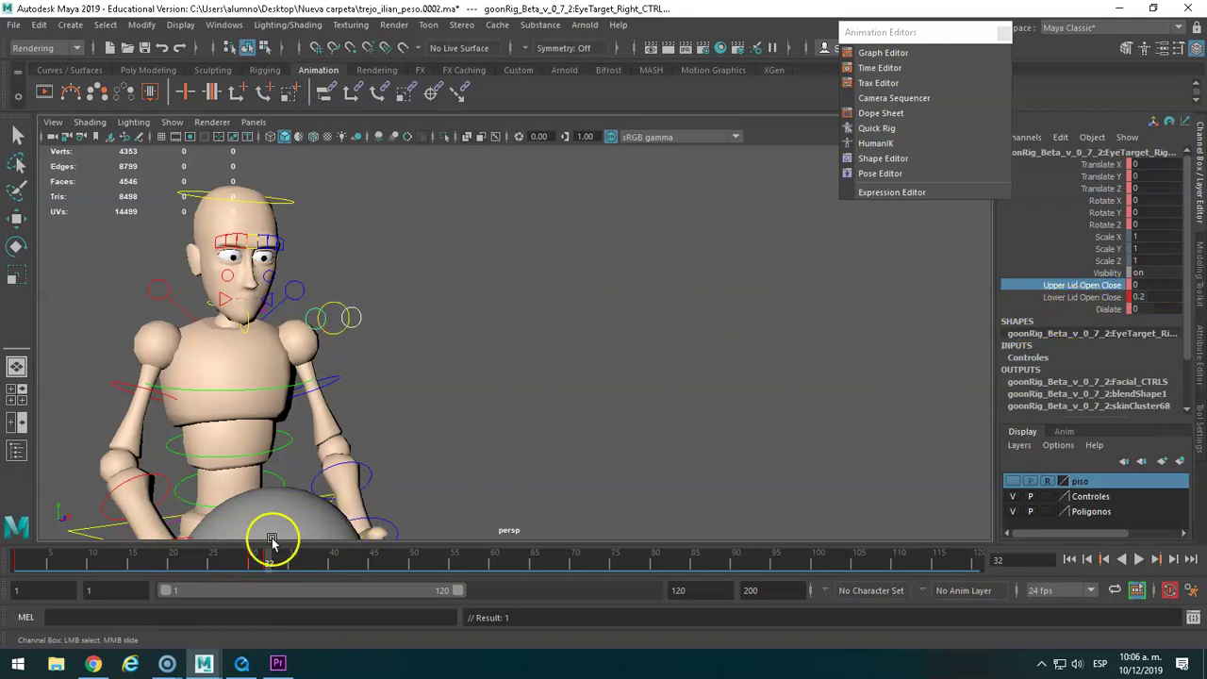
{"action": "middle_click_drag", "start_coordinate": [1138, 278], "coordinate": [1138, 279]}
{"action": "left_click", "coordinate": [1159, 283]}
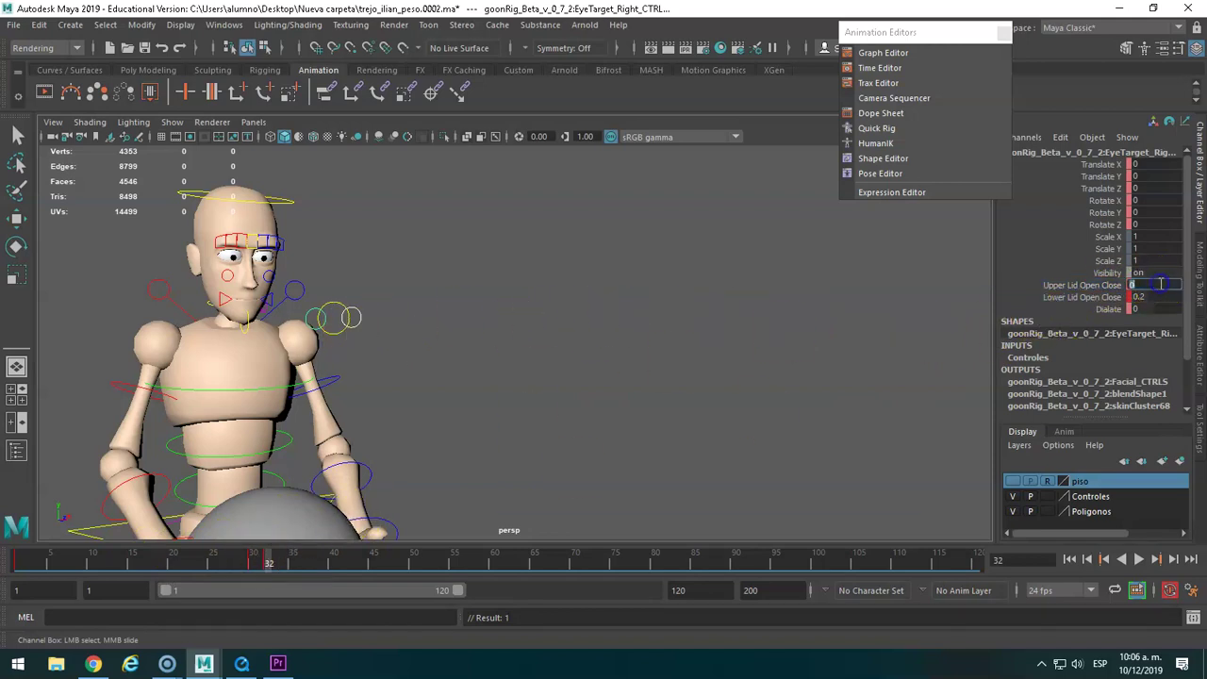
{"action": "type", "text": ".5"}
{"action": "key", "text": "Return"}
{"action": "type", "text": "3"}
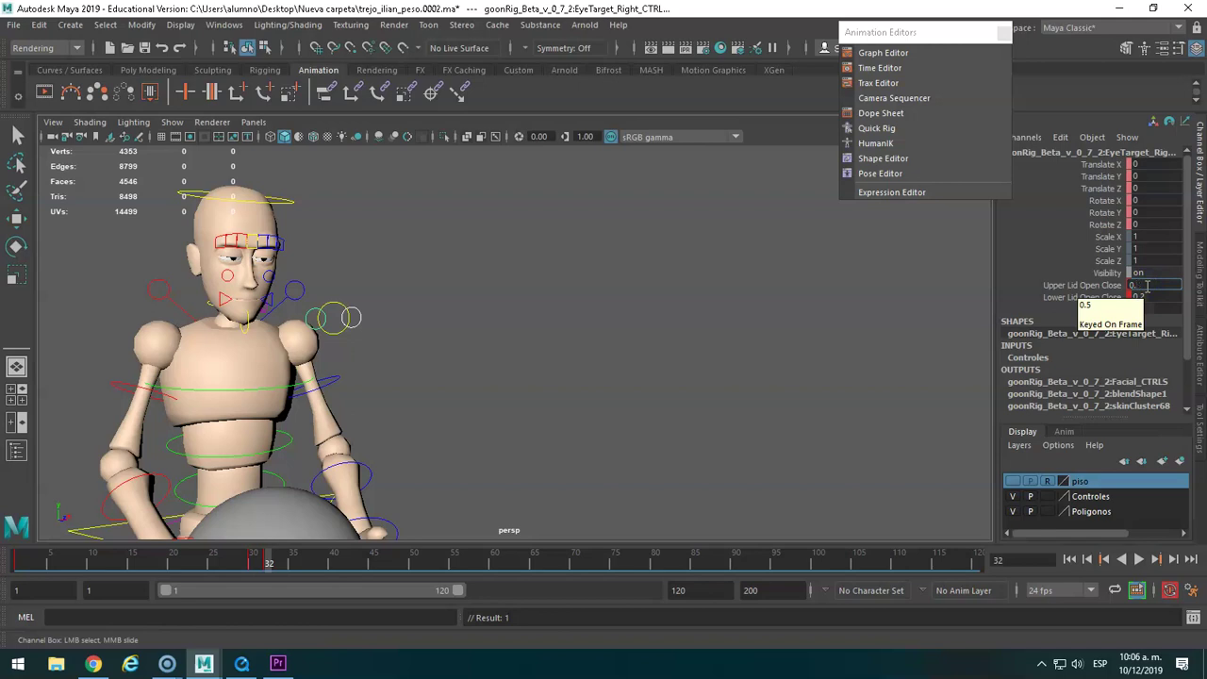
{"action": "type", "text": "8"}
{"action": "key", "text": "Return"}
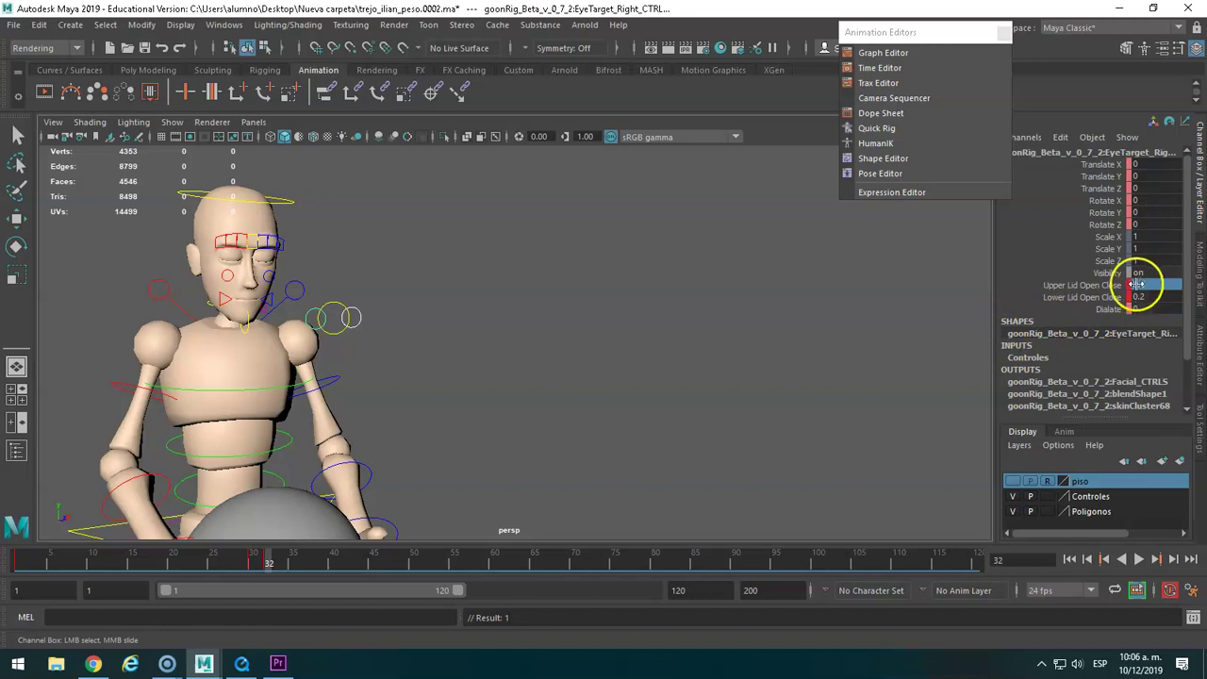
{"action": "mouse_move", "coordinate": [278, 557]}
{"action": "left_mouse_down"}
{"action": "mouse_move", "coordinate": [123, 564]}
{"action": "mouse_move", "coordinate": [290, 565]}
{"action": "left_mouse_up"}
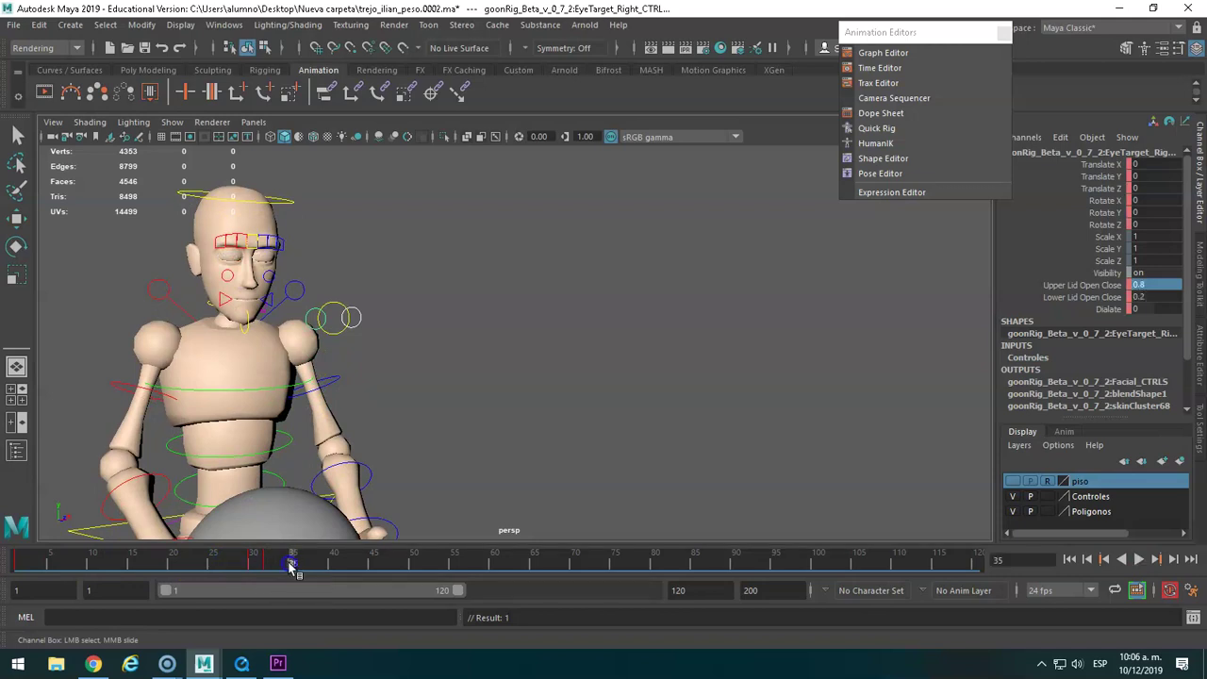
{"action": "middle_click_drag", "start_coordinate": [1112, 303], "coordinate": [1153, 297]}
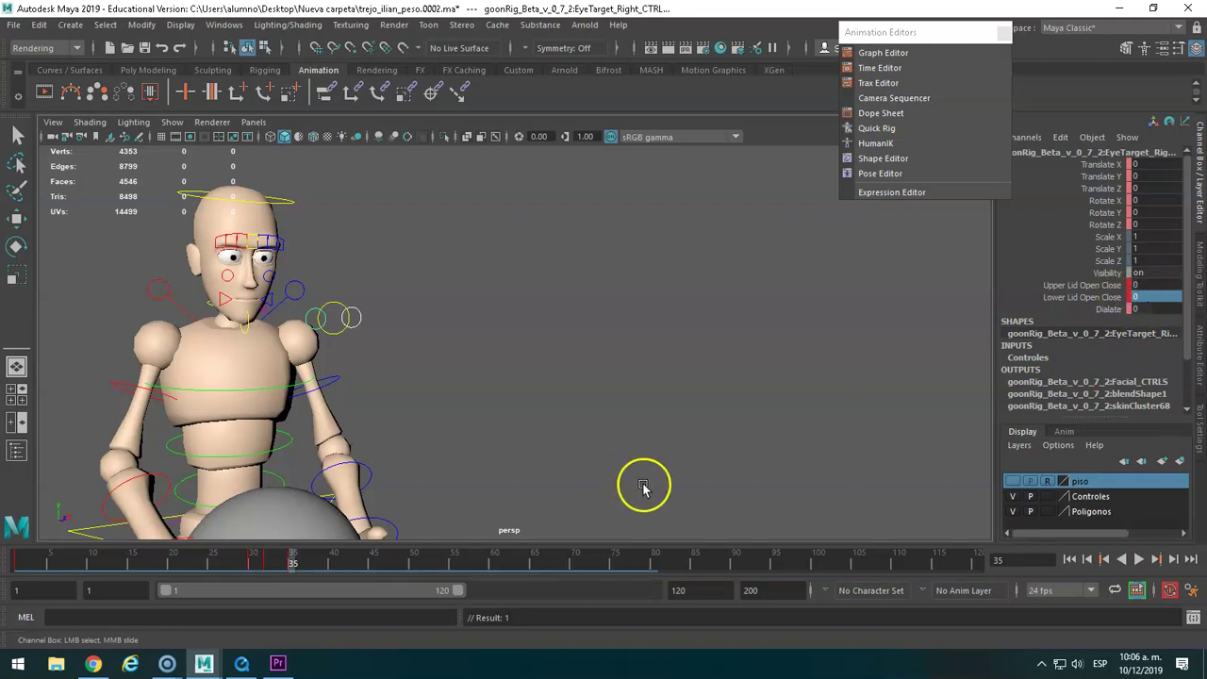
{"action": "left_click", "coordinate": [304, 558]}
{"action": "mouse_move", "coordinate": [322, 561]}
{"action": "left_mouse_down"}
{"action": "mouse_move", "coordinate": [289, 570]}
{"action": "mouse_move", "coordinate": [300, 567]}
{"action": "left_mouse_up"}
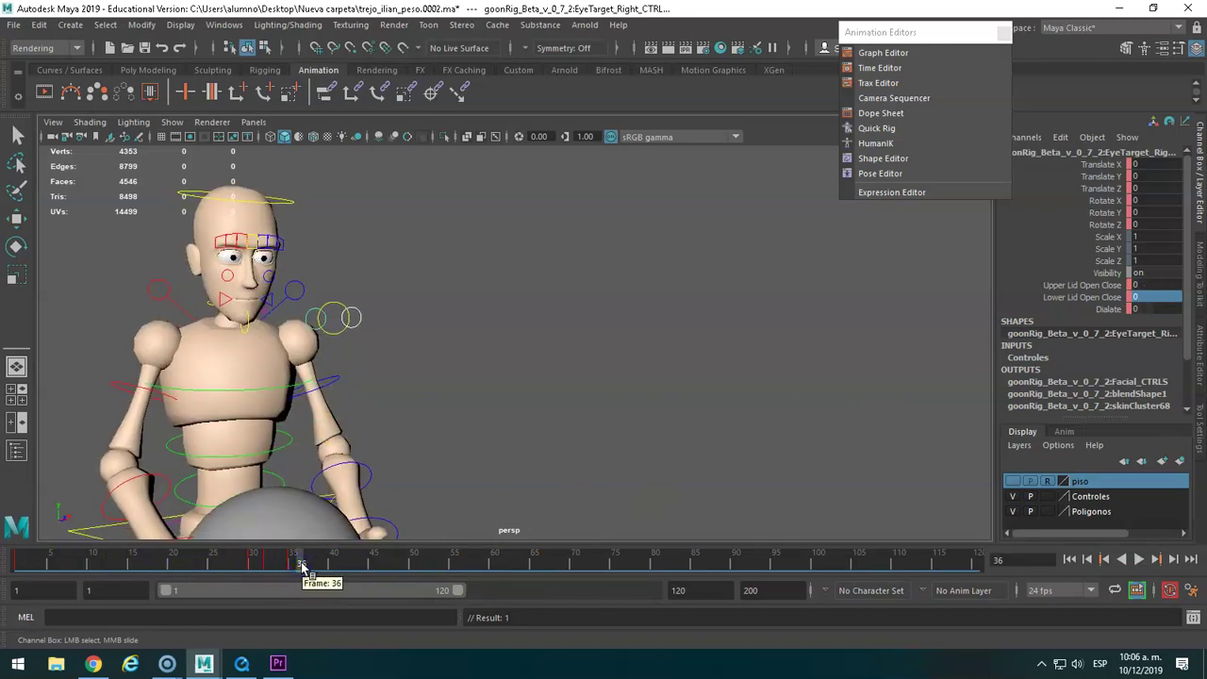
{"action": "scroll", "coordinate": [436, 396], "scroll_direction": "down", "scroll_amount": 3}
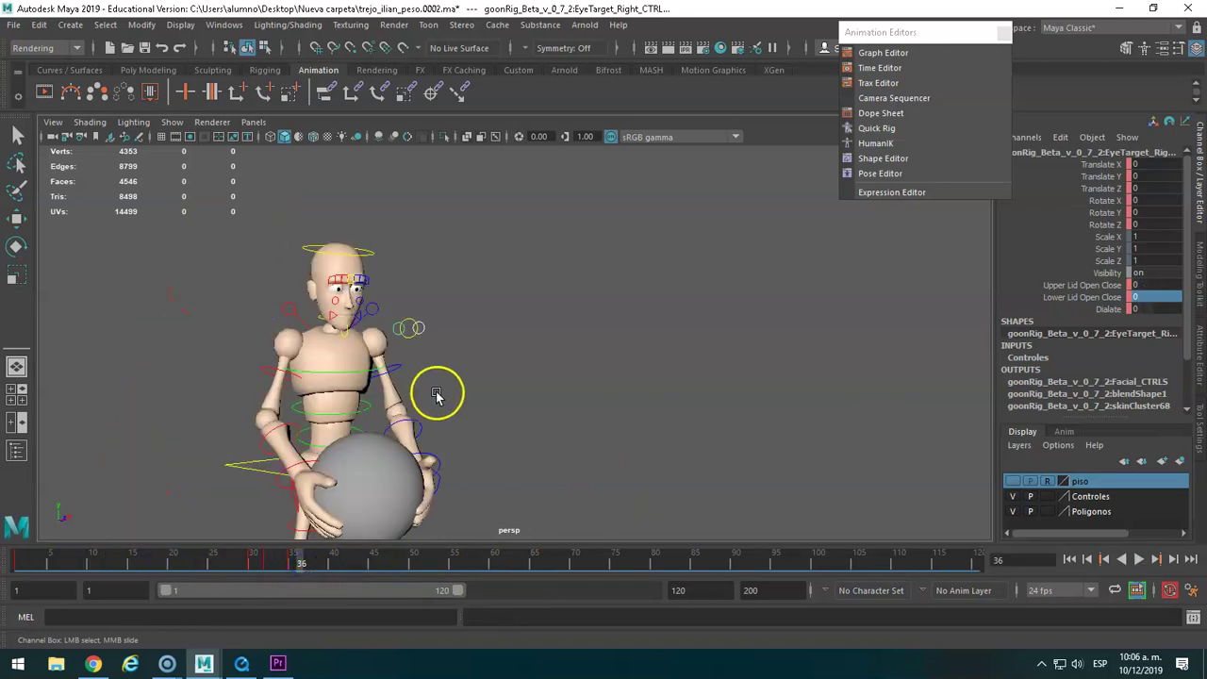
Hide the Controles layer and show the piso layer so the floor appears.
{"action": "left_click", "coordinate": [172, 123]}
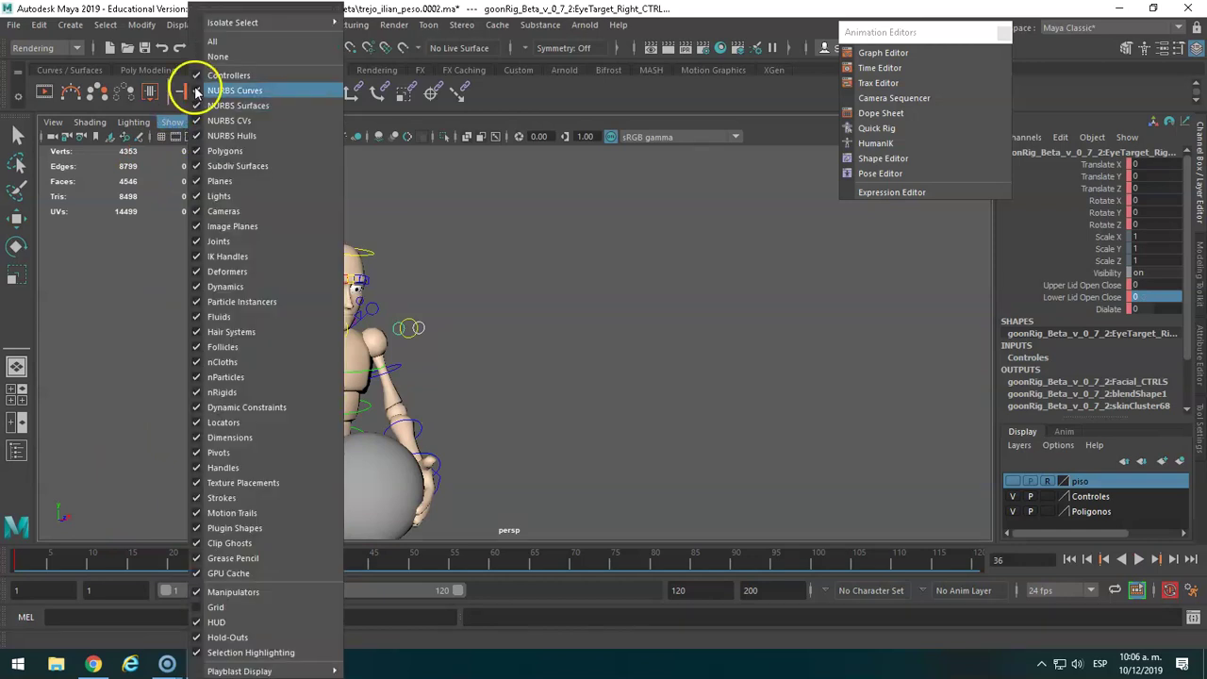
{"action": "left_click", "coordinate": [196, 92]}
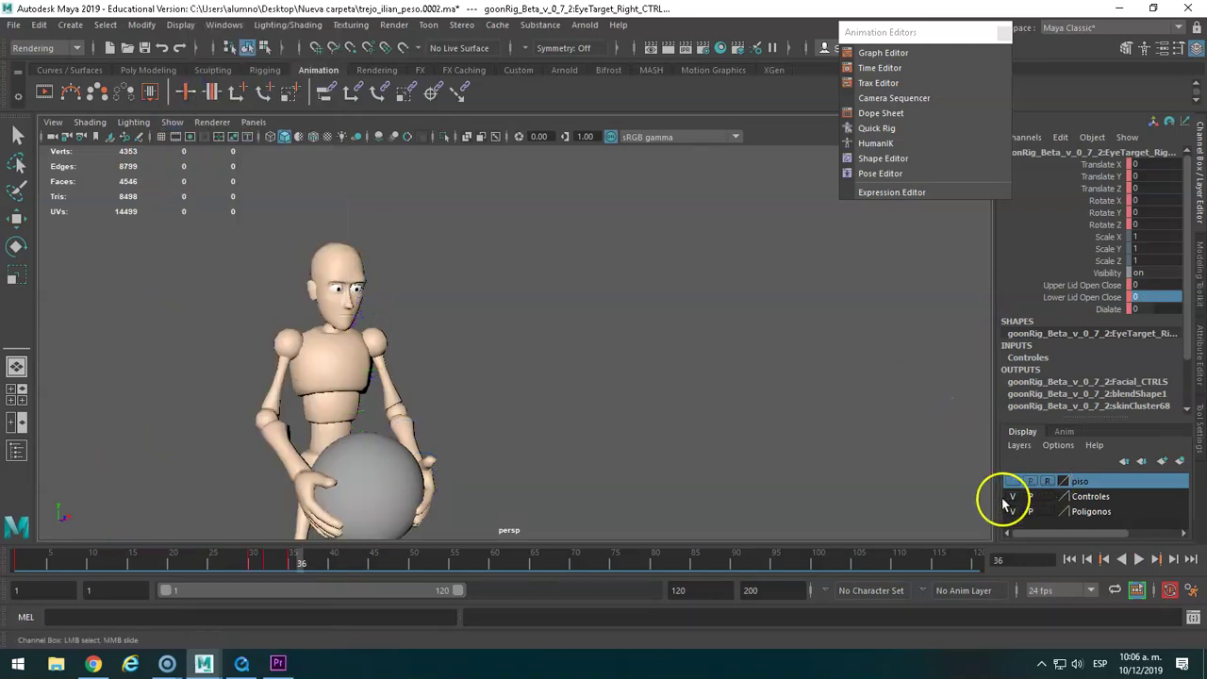
{"action": "left_click", "coordinate": [173, 123]}
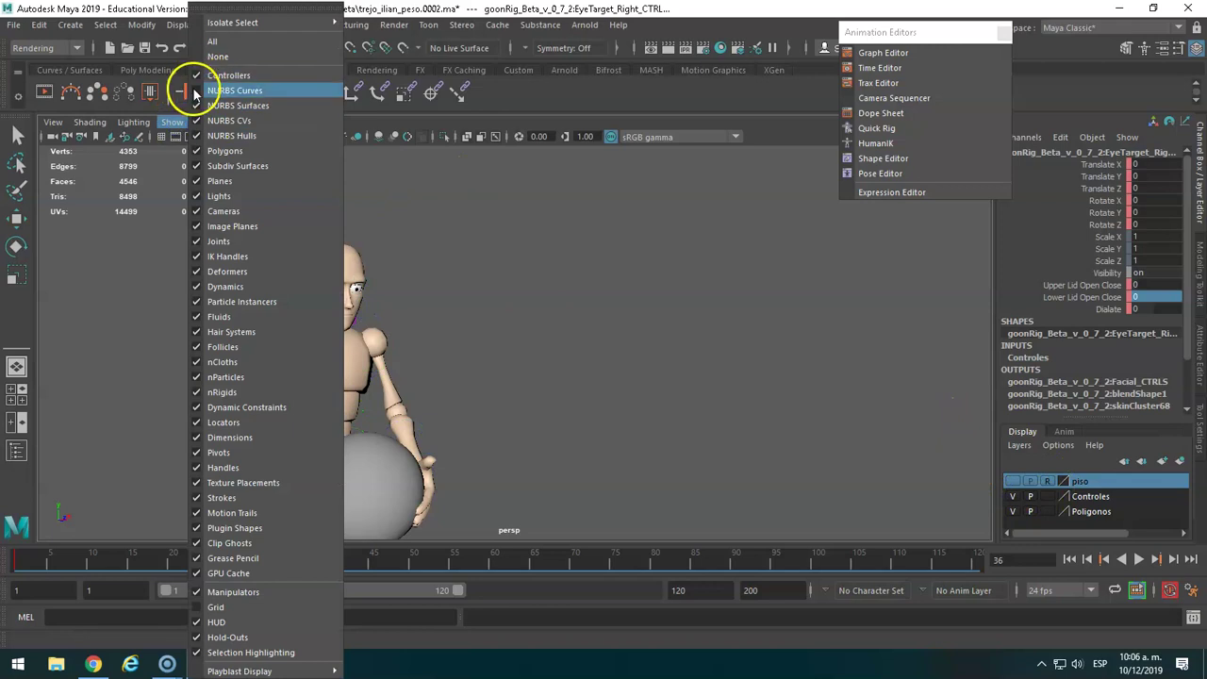
{"action": "left_click", "coordinate": [196, 91]}
{"action": "left_click", "coordinate": [1014, 496]}
{"action": "scroll", "coordinate": [638, 409], "scroll_direction": "down", "scroll_amount": 3}
{"action": "scroll", "coordinate": [642, 412], "scroll_direction": "down", "scroll_amount": 1}
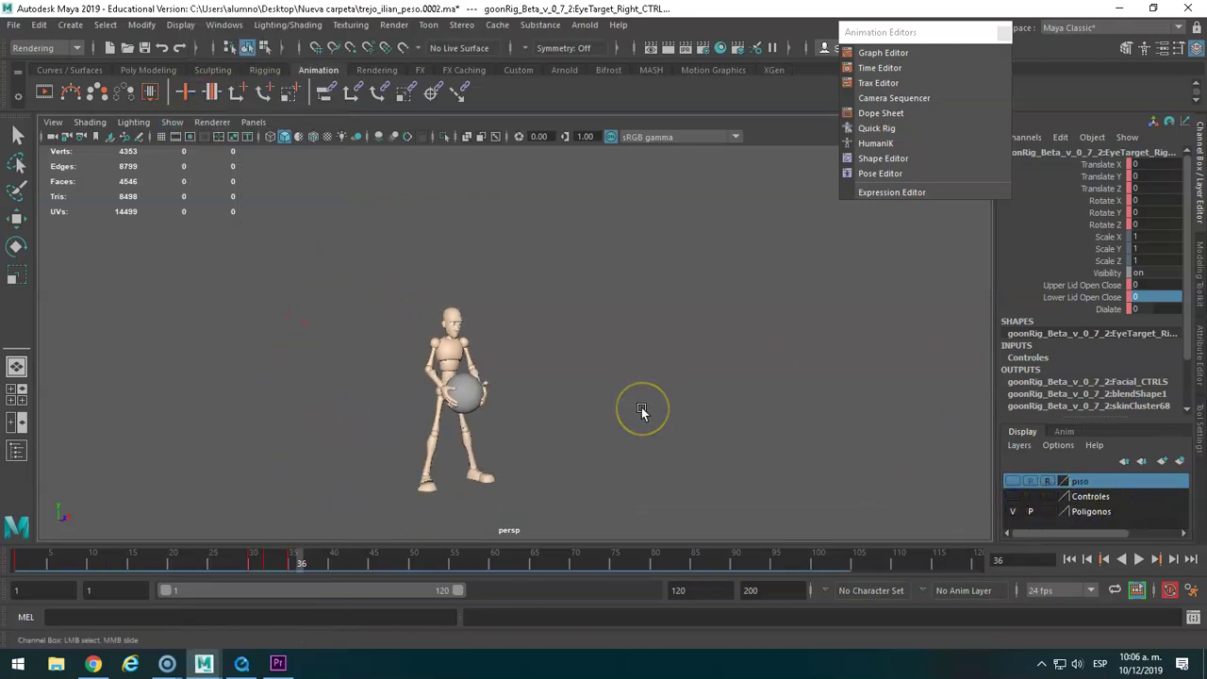
{"action": "scroll", "coordinate": [641, 412], "scroll_direction": "up", "scroll_amount": 2}
{"action": "left_click", "coordinate": [1012, 481]}
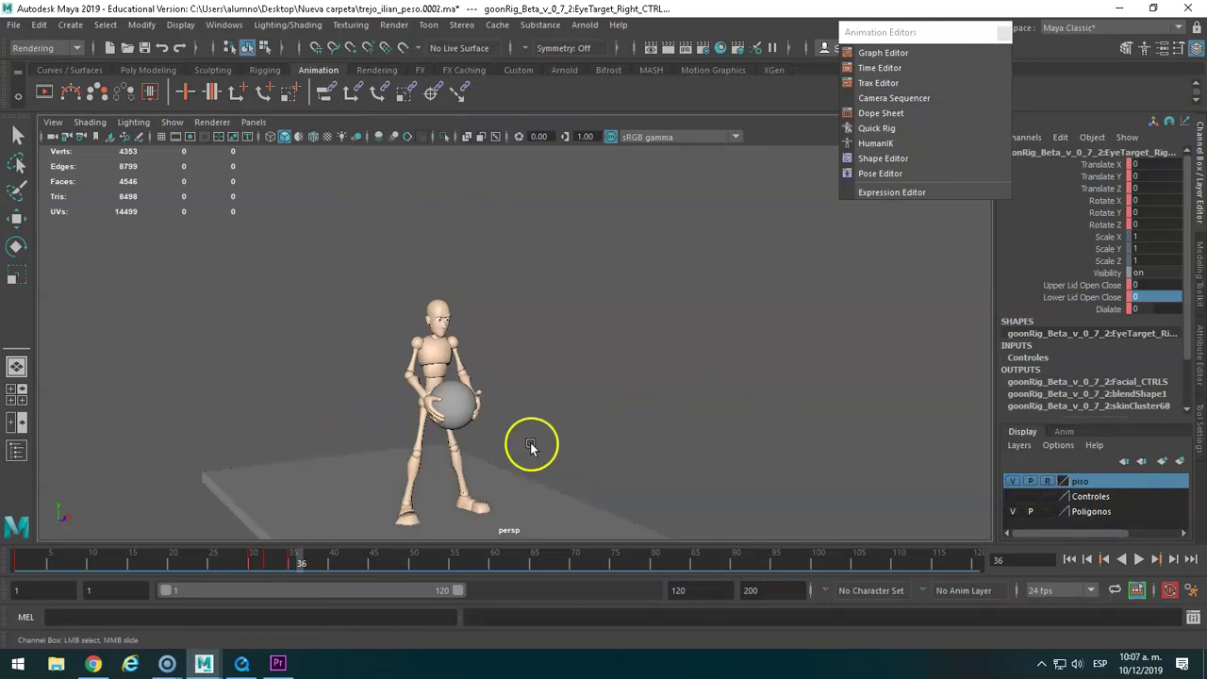
{"action": "scroll", "coordinate": [531, 447], "scroll_direction": "down", "scroll_amount": 1}
Scale the piso floor up to Scale X 156.152 and Z 201.28.
{"action": "key", "text": "w"}
{"action": "left_click", "coordinate": [529, 469]}
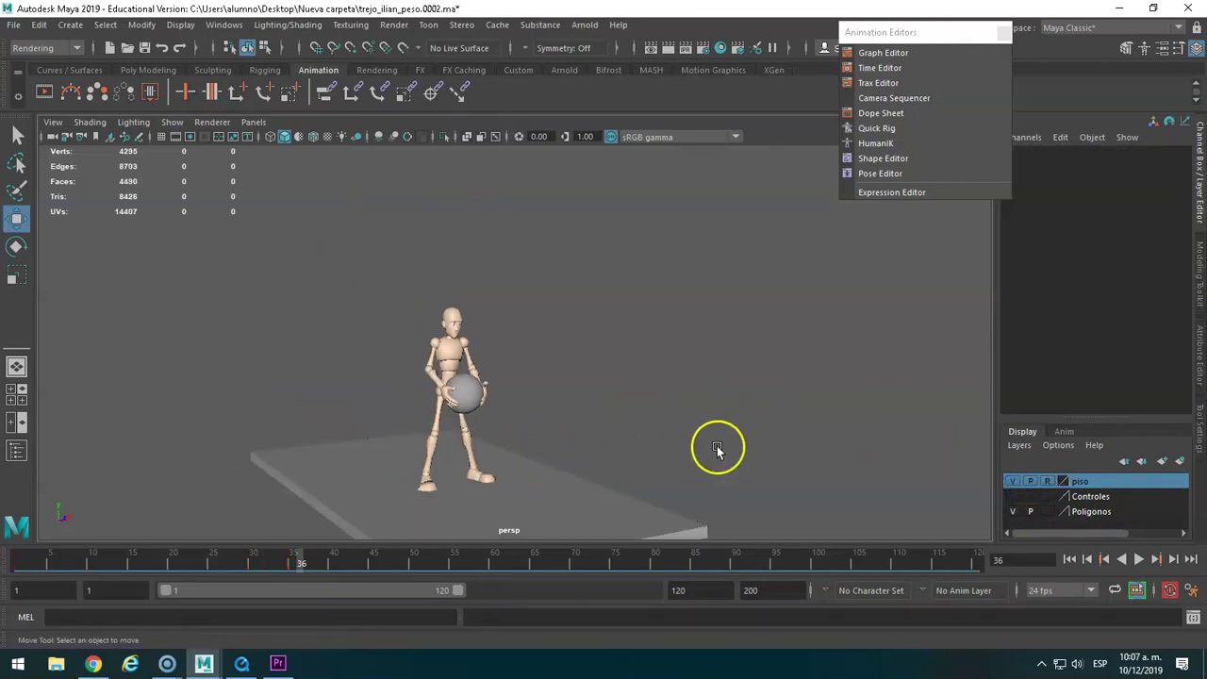
{"action": "left_click", "coordinate": [567, 514]}
{"action": "key", "text": "r"}
{"action": "left_click", "coordinate": [494, 481]}
{"action": "mouse_move", "coordinate": [505, 484]}
{"action": "left_mouse_down"}
{"action": "mouse_move", "coordinate": [655, 440]}
{"action": "mouse_move", "coordinate": [566, 528]}
{"action": "left_mouse_up"}
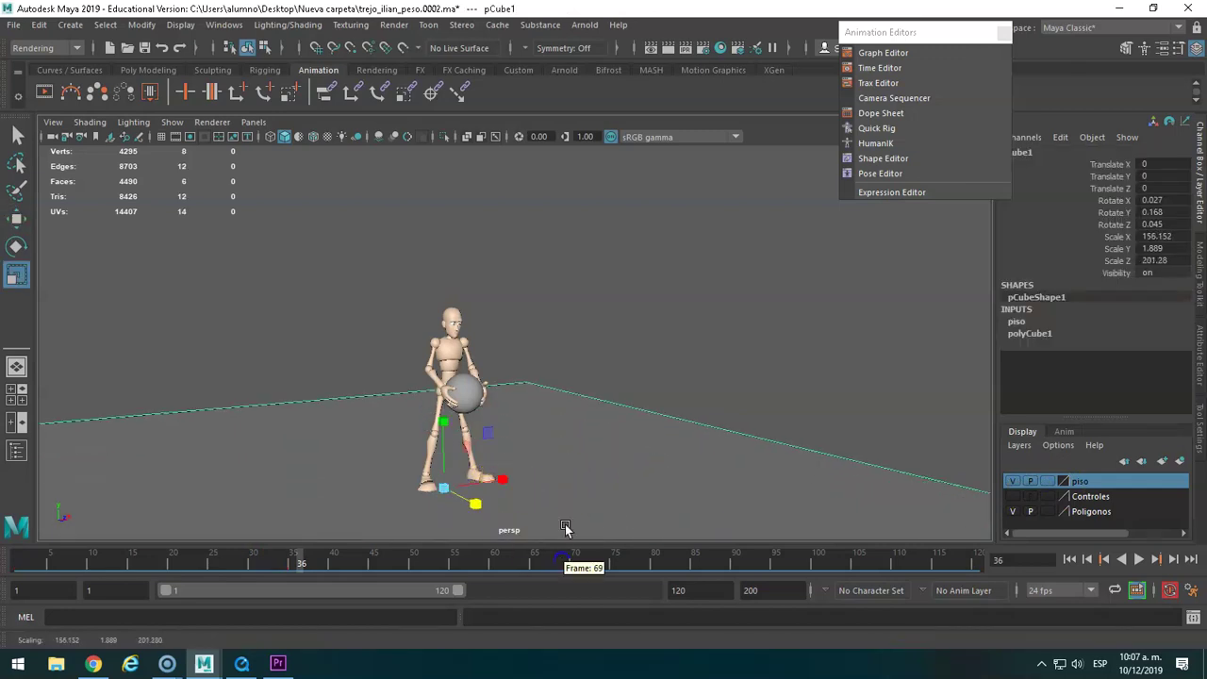
{"action": "scroll", "coordinate": [494, 404], "scroll_direction": "up", "scroll_amount": 2}
{"action": "scroll", "coordinate": [528, 358], "scroll_direction": "up", "scroll_amount": 2}
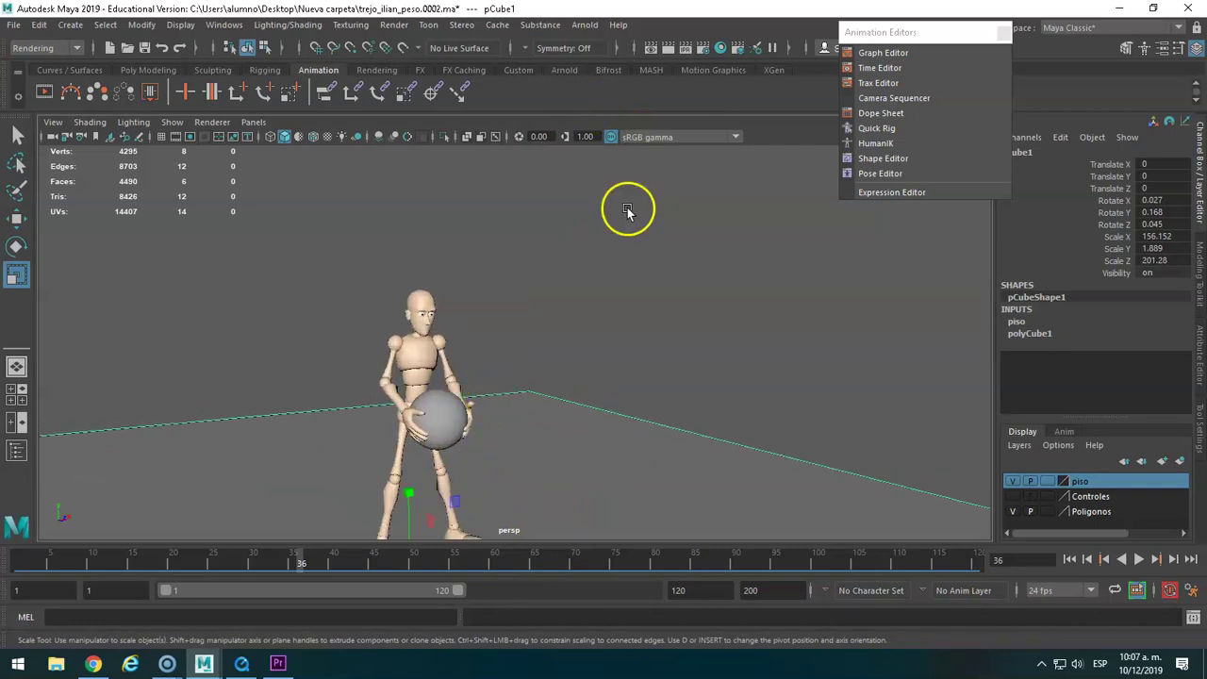
Add an Arnold SkyDome light (aiSkyDomeLight1) surrounding the mannequin scene.
{"action": "left_click", "coordinate": [572, 25]}
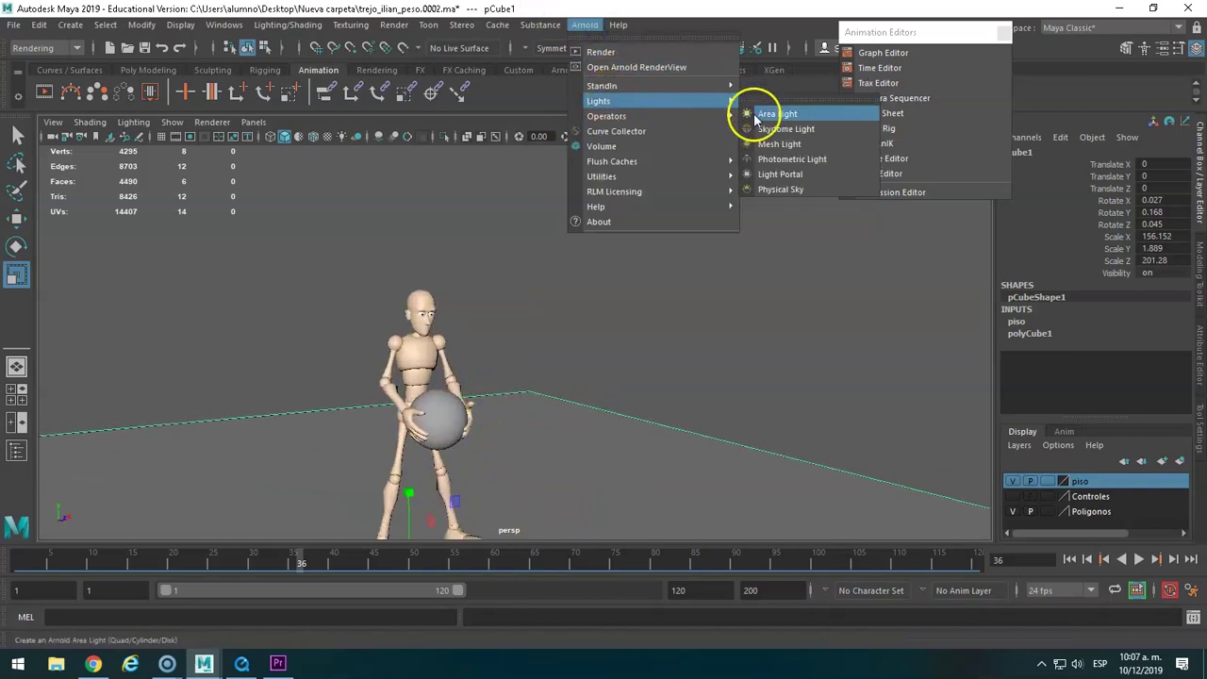
{"action": "left_click", "coordinate": [762, 128]}
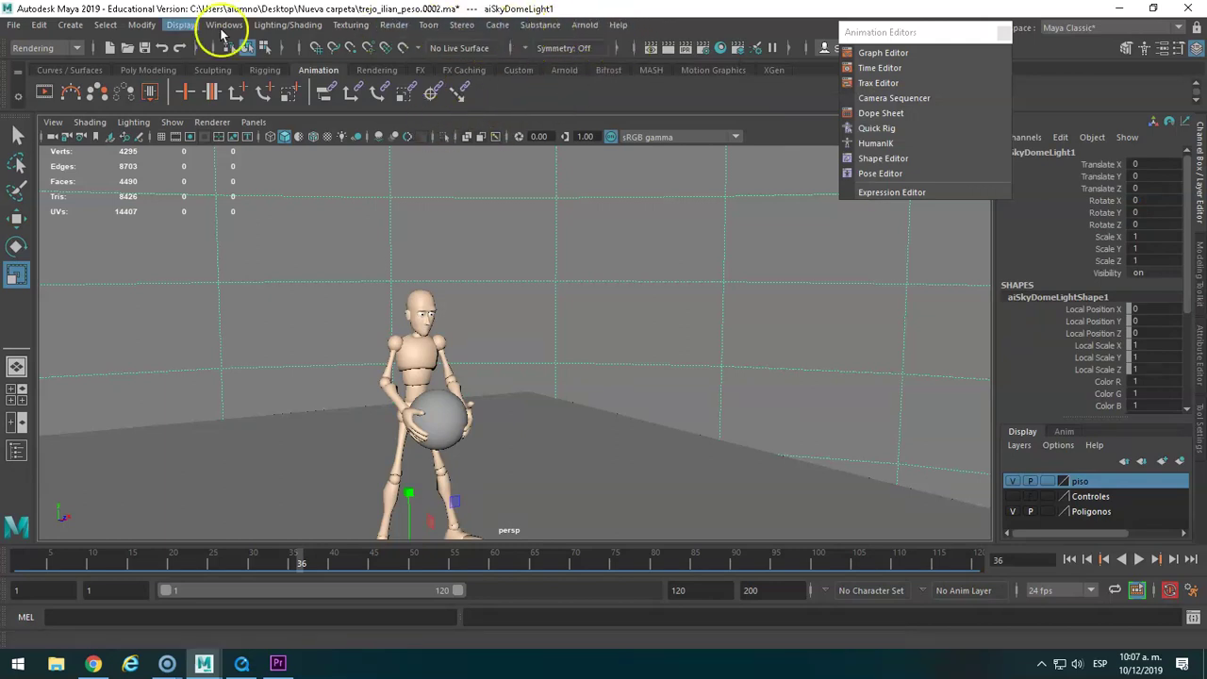
{"action": "left_click", "coordinate": [395, 29]}
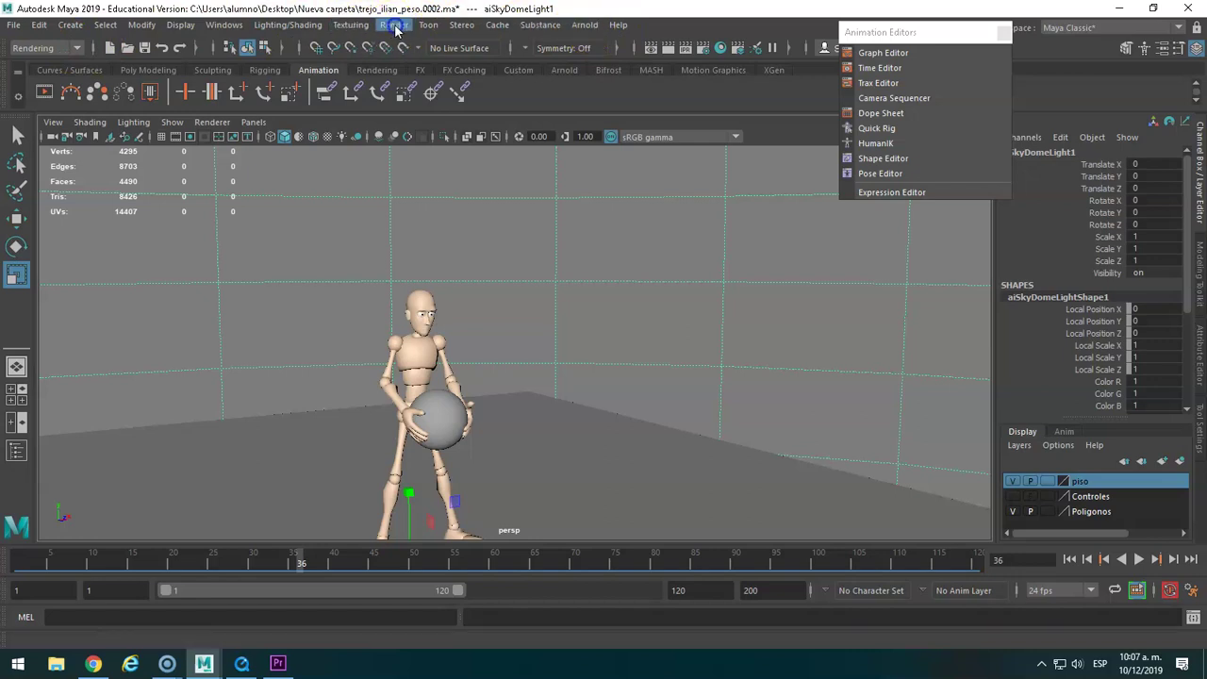
Switch the renderer to Arnold Renderer and output numbered frames as name.#.ext.
{"action": "left_click", "coordinate": [416, 62]}
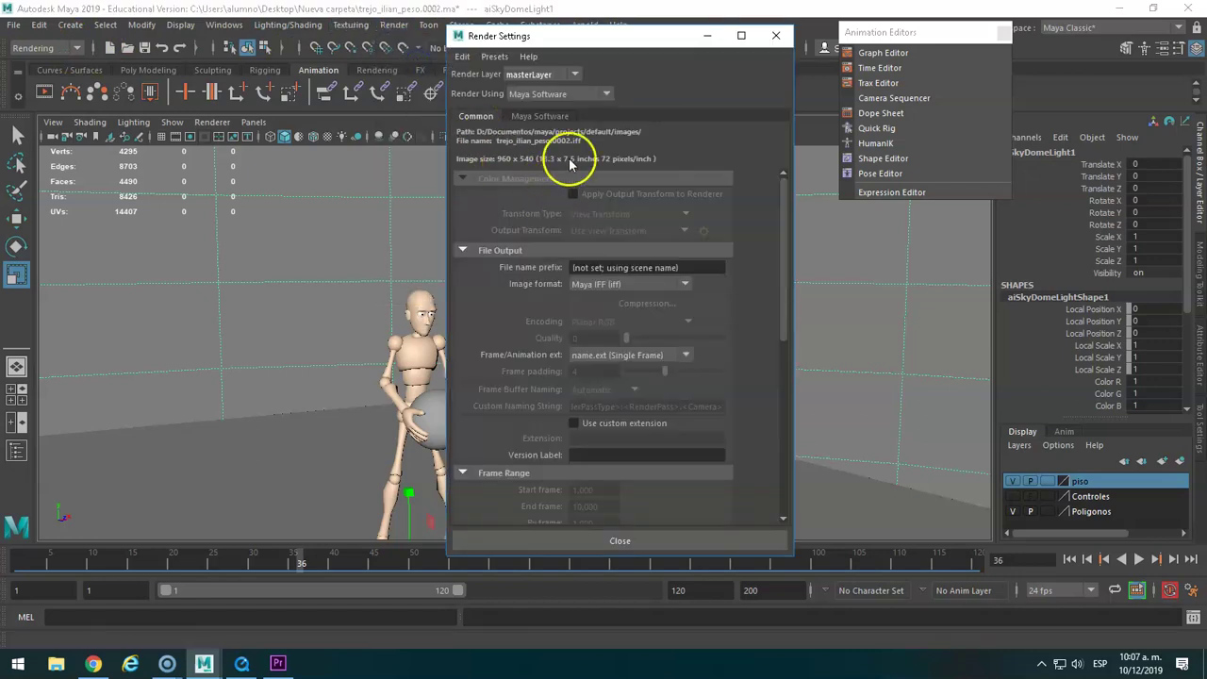
{"action": "left_click", "coordinate": [553, 95]}
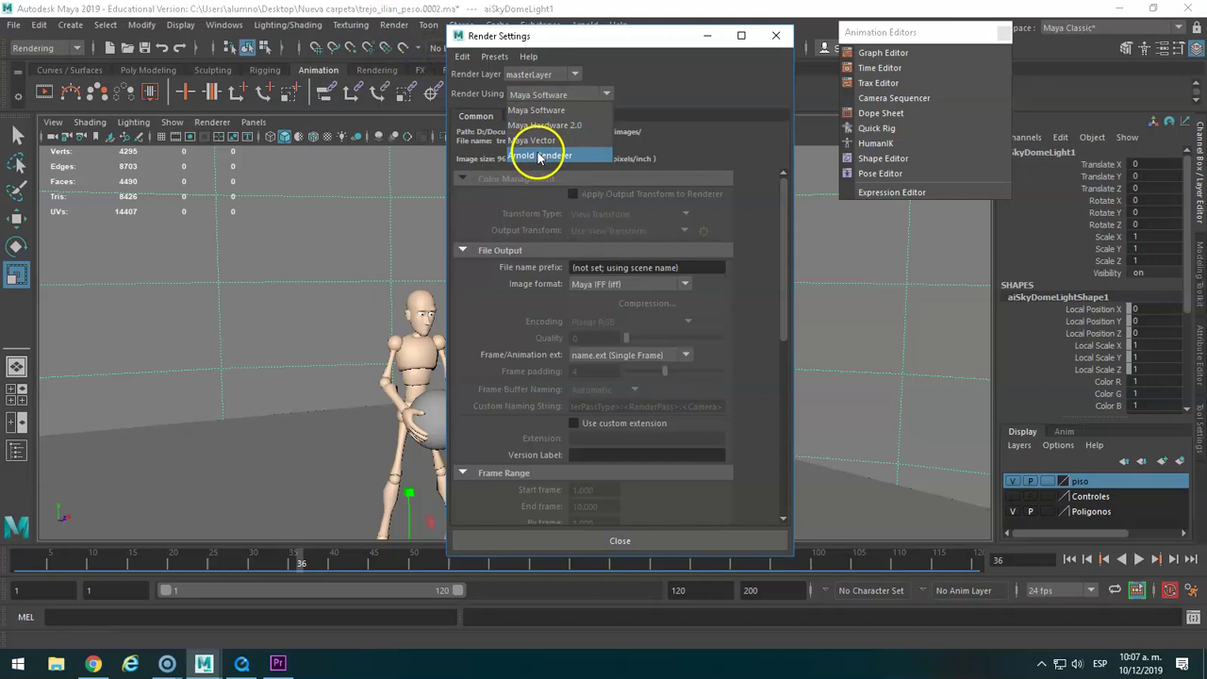
{"action": "left_click", "coordinate": [539, 158]}
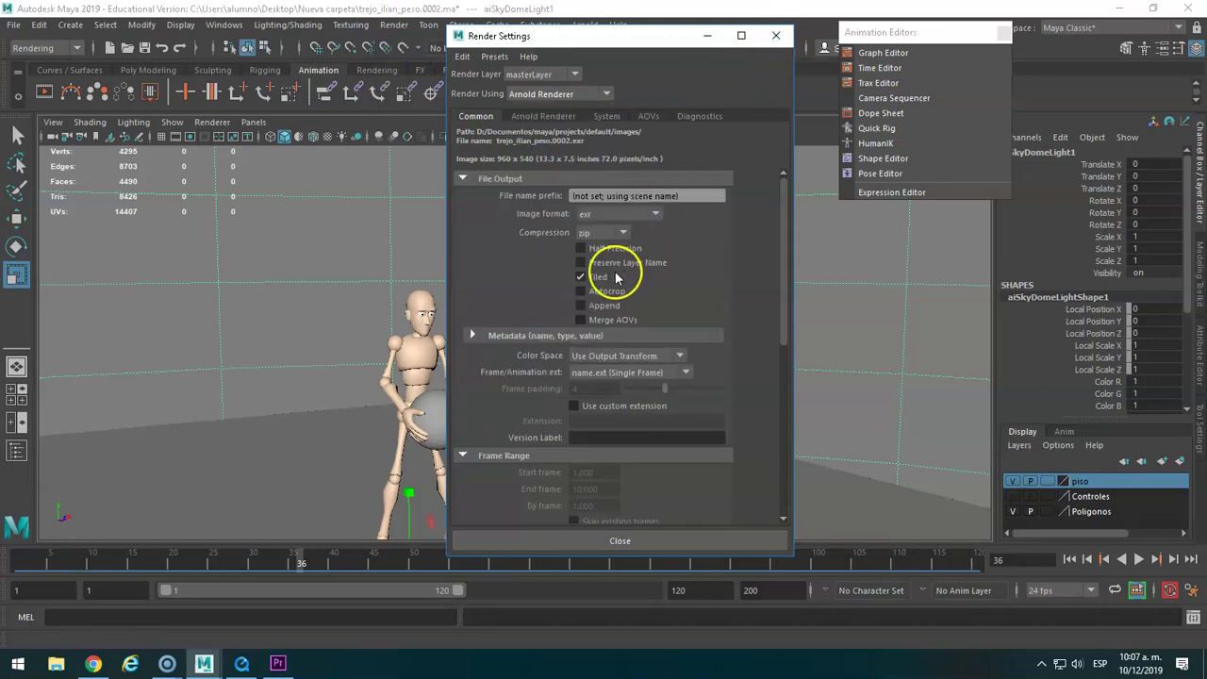
{"action": "left_click_drag", "start_coordinate": [784, 247], "coordinate": [783, 292]}
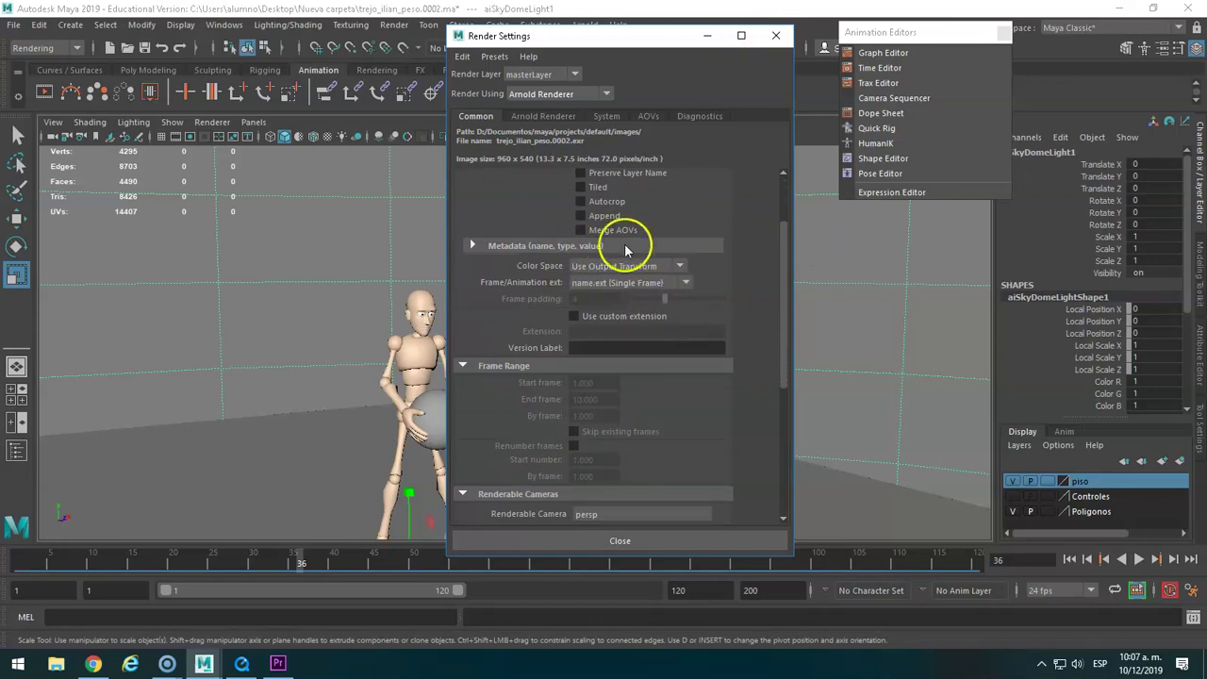
{"action": "scroll", "coordinate": [614, 344], "scroll_direction": "down", "scroll_amount": 2}
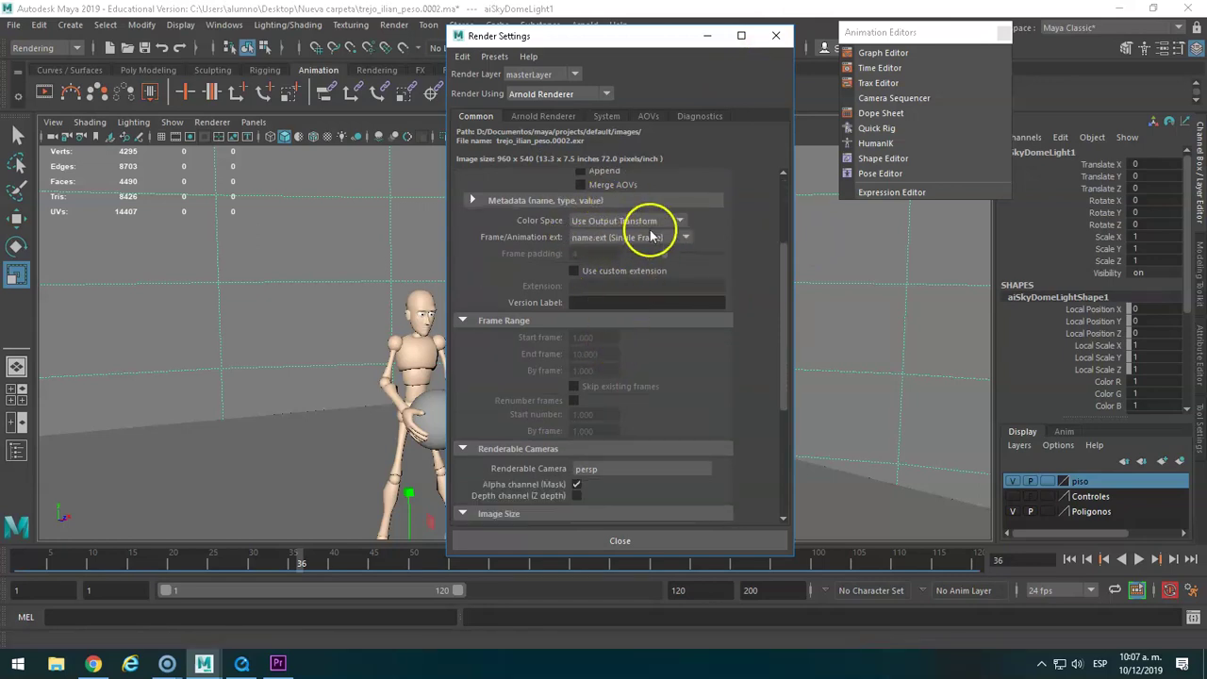
{"action": "left_click", "coordinate": [614, 241]}
{"action": "left_click", "coordinate": [595, 275]}
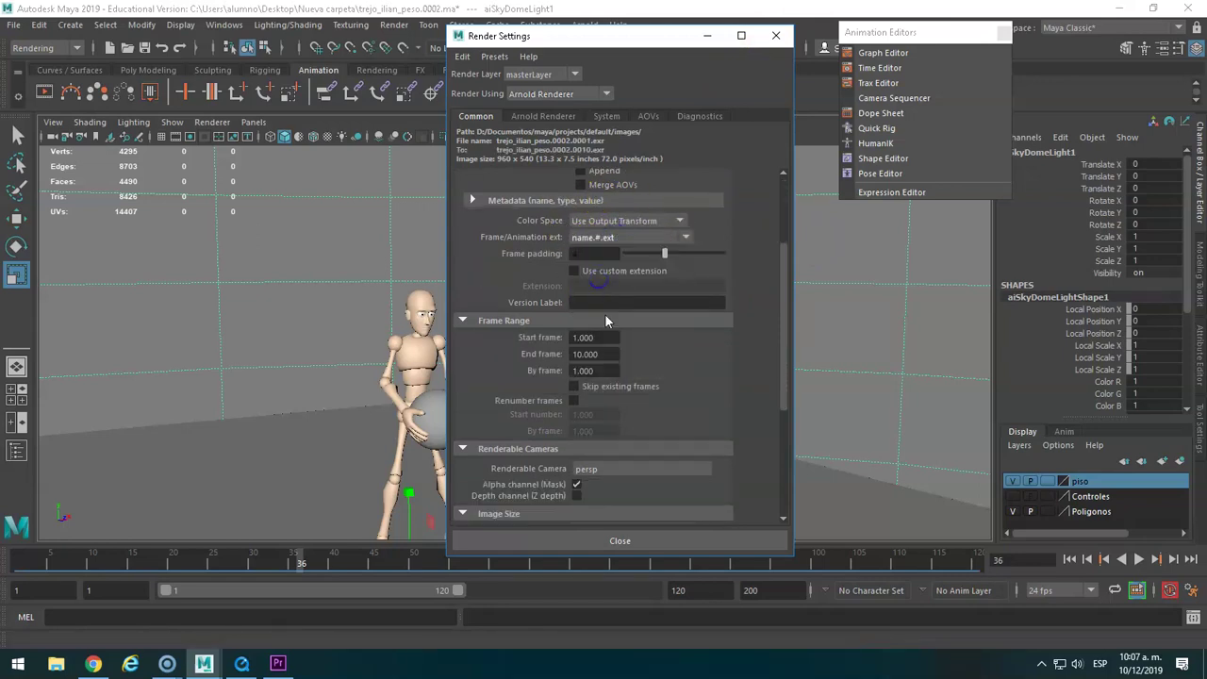
{"action": "scroll", "coordinate": [604, 313], "scroll_direction": "down", "scroll_amount": 2}
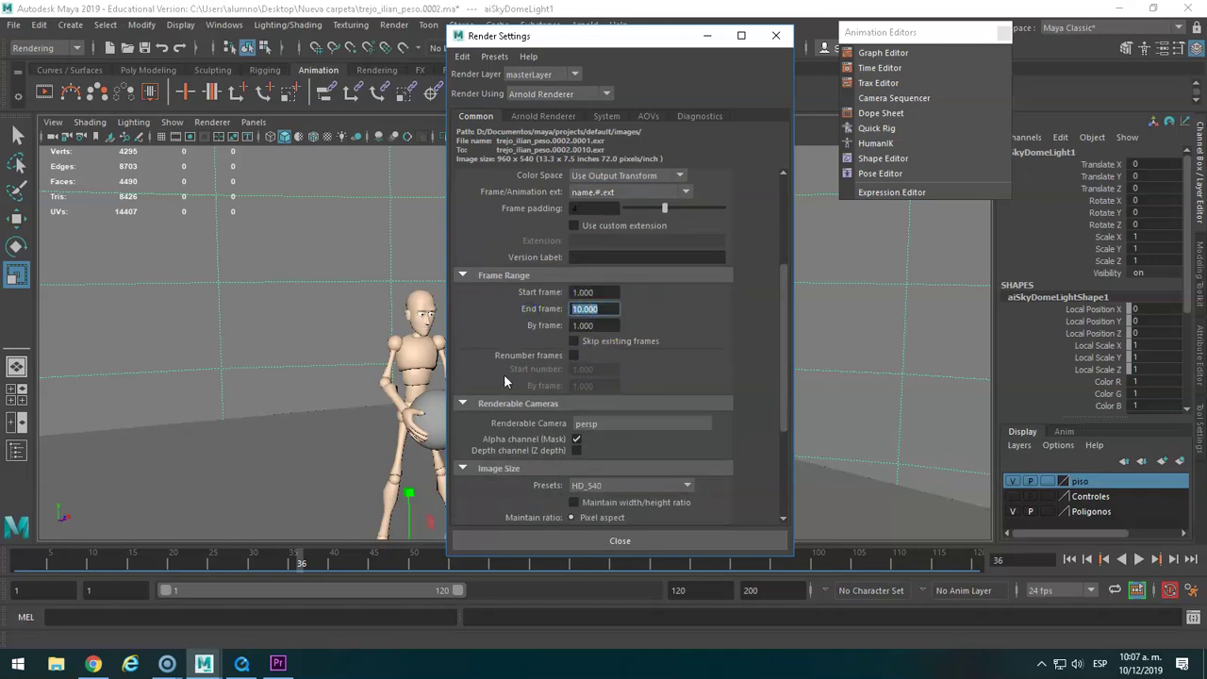
Scrub the timeline to find where the lift ends and set the End frame to 38.
{"action": "mouse_move", "coordinate": [256, 553]}
{"action": "left_mouse_down"}
{"action": "mouse_move", "coordinate": [289, 558]}
{"action": "mouse_move", "coordinate": [148, 553]}
{"action": "mouse_move", "coordinate": [217, 552]}
{"action": "left_mouse_up"}
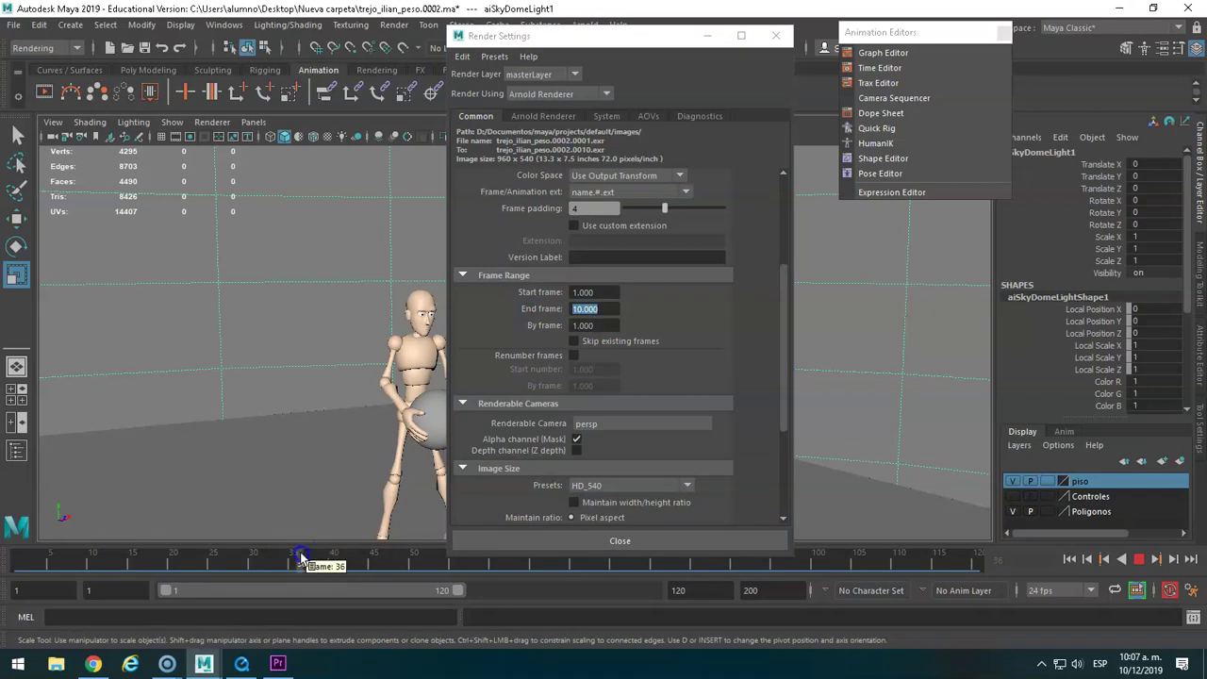
{"action": "mouse_move", "coordinate": [309, 558]}
{"action": "left_mouse_down"}
{"action": "mouse_move", "coordinate": [309, 586]}
{"action": "mouse_move", "coordinate": [318, 564]}
{"action": "left_mouse_up"}
{"action": "left_click", "coordinate": [607, 309]}
{"action": "type", "text": "38"}
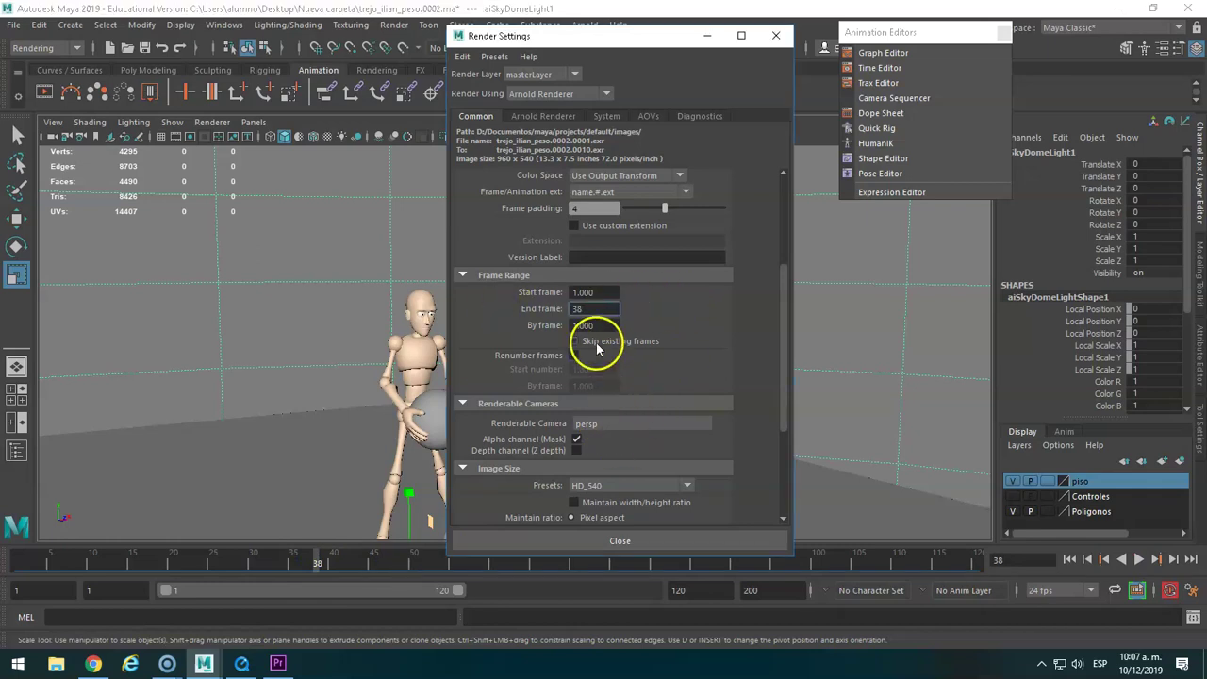
Apply the HD_720 image size preset (1280×720) and close Render Settings.
{"action": "scroll", "coordinate": [779, 389], "scroll_direction": "down", "scroll_amount": 1}
{"action": "scroll", "coordinate": [786, 390], "scroll_direction": "down", "scroll_amount": 2}
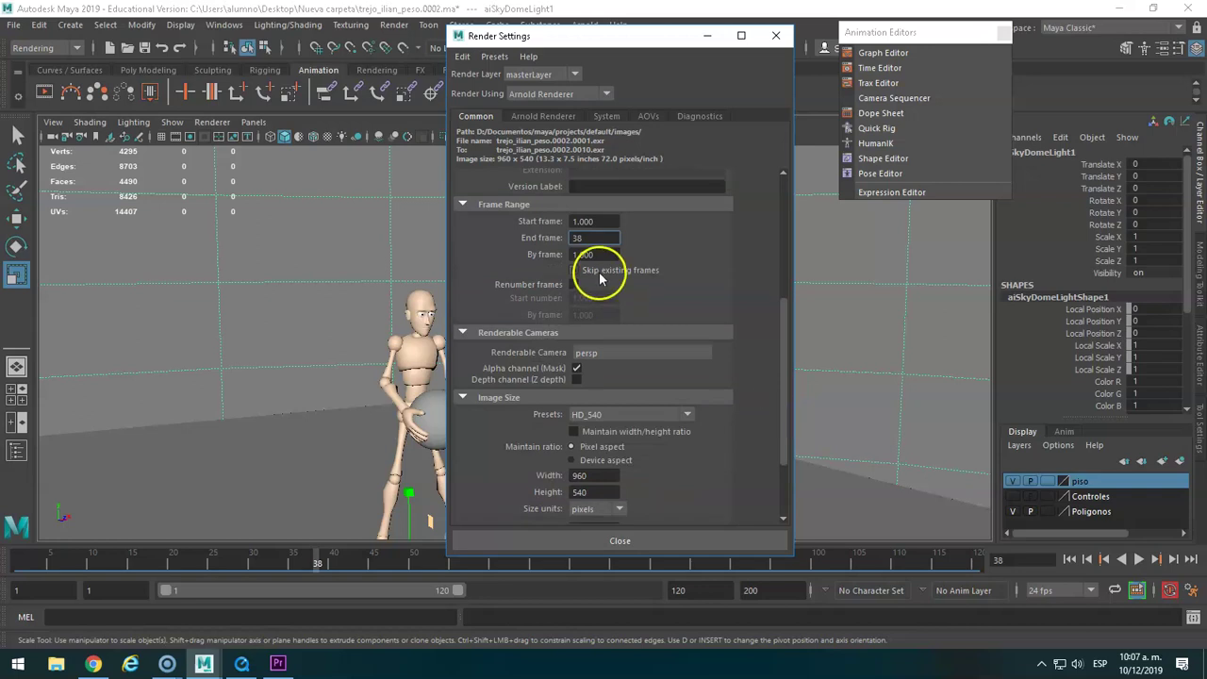
{"action": "left_click", "coordinate": [618, 415]}
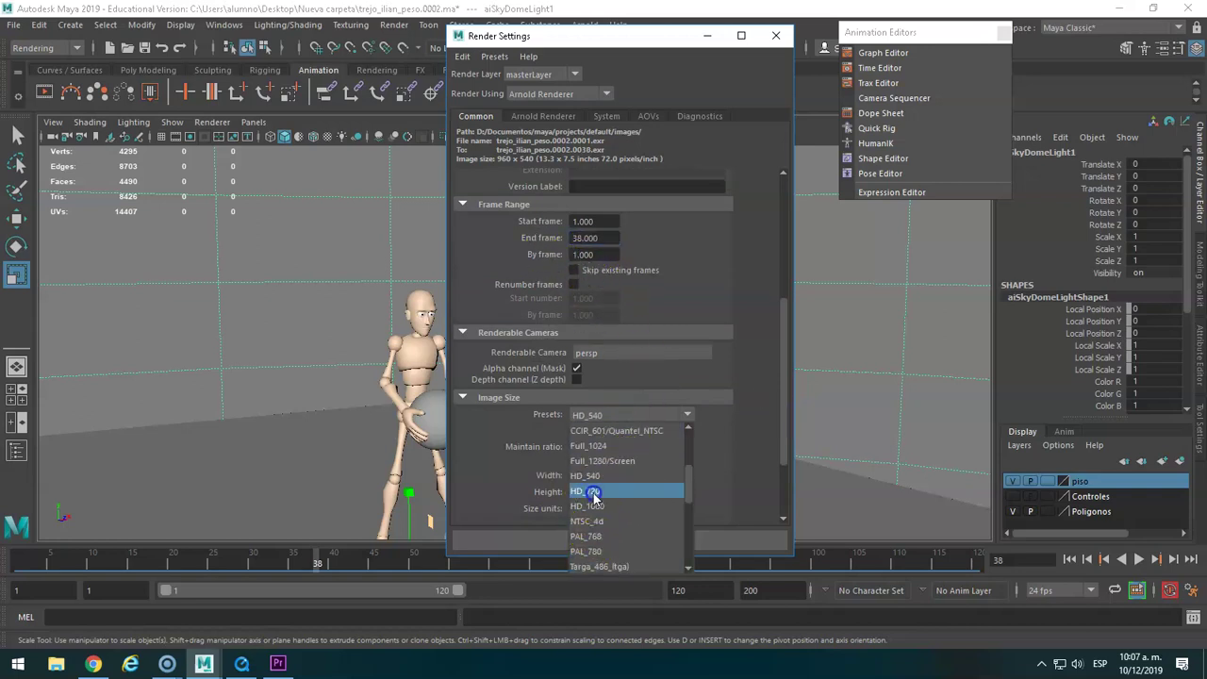
{"action": "left_click", "coordinate": [585, 492]}
{"action": "scroll", "coordinate": [660, 483], "scroll_direction": "down", "scroll_amount": 2}
{"action": "scroll", "coordinate": [660, 483], "scroll_direction": "down", "scroll_amount": 1}
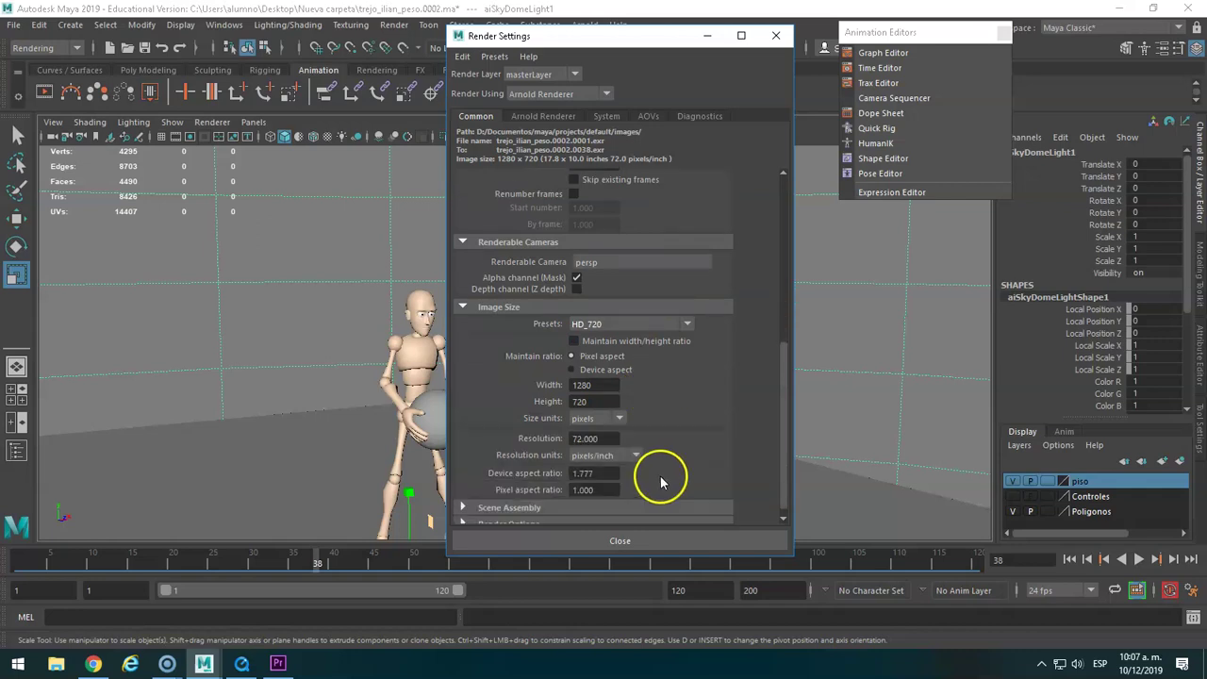
{"action": "scroll", "coordinate": [662, 481], "scroll_direction": "up", "scroll_amount": 2}
{"action": "scroll", "coordinate": [663, 471], "scroll_direction": "up", "scroll_amount": 3}
{"action": "scroll", "coordinate": [664, 470], "scroll_direction": "up", "scroll_amount": 3}
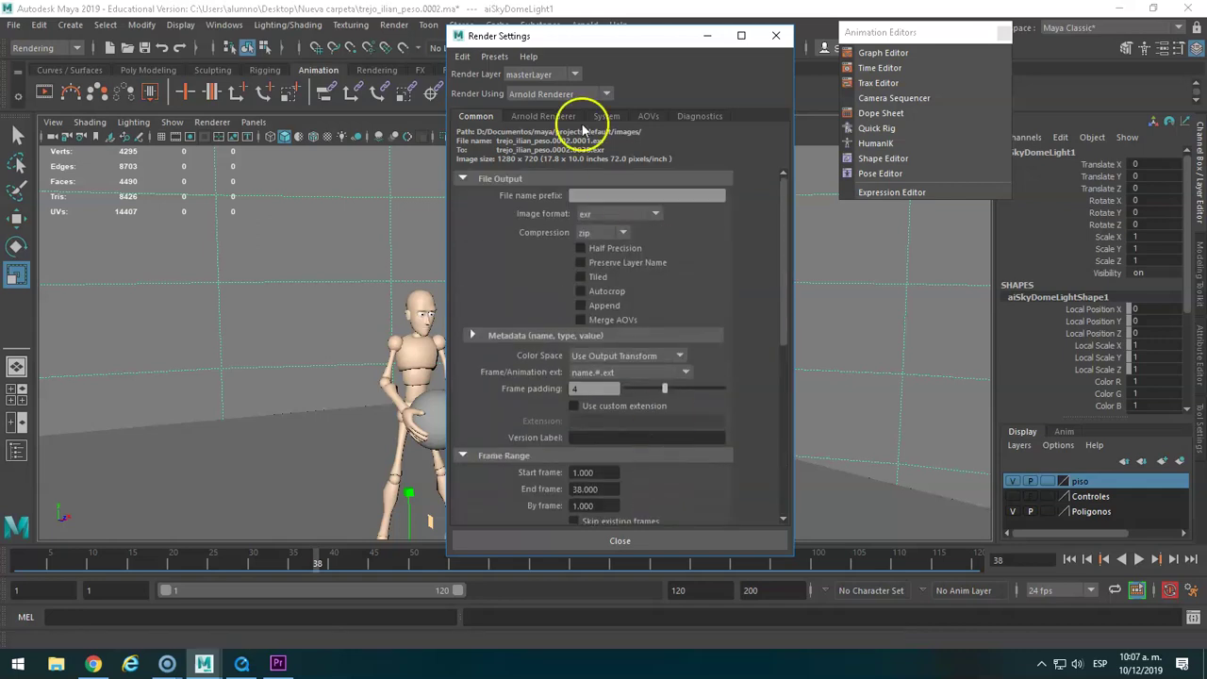
{"action": "left_click", "coordinate": [632, 543]}
Increment and save the scene as trejo_ilian_peso.0003.ma, closing the floating Animation Editors menu.
{"action": "left_click", "coordinate": [13, 26]}
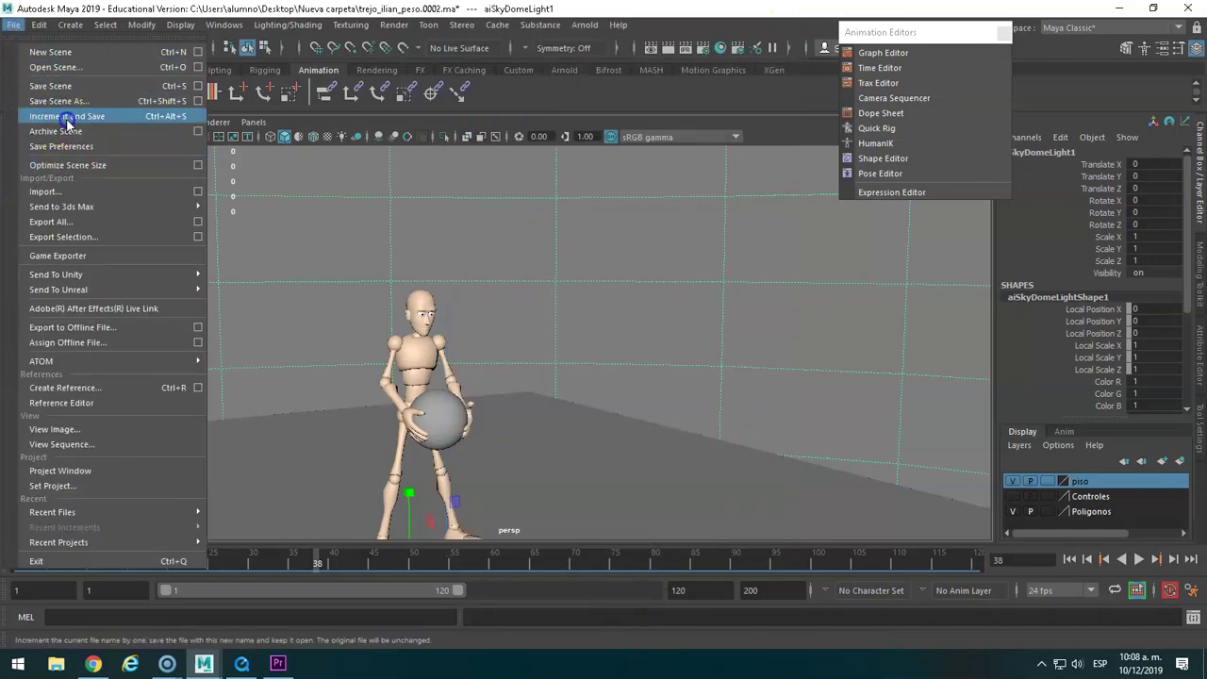
{"action": "left_click", "coordinate": [66, 116]}
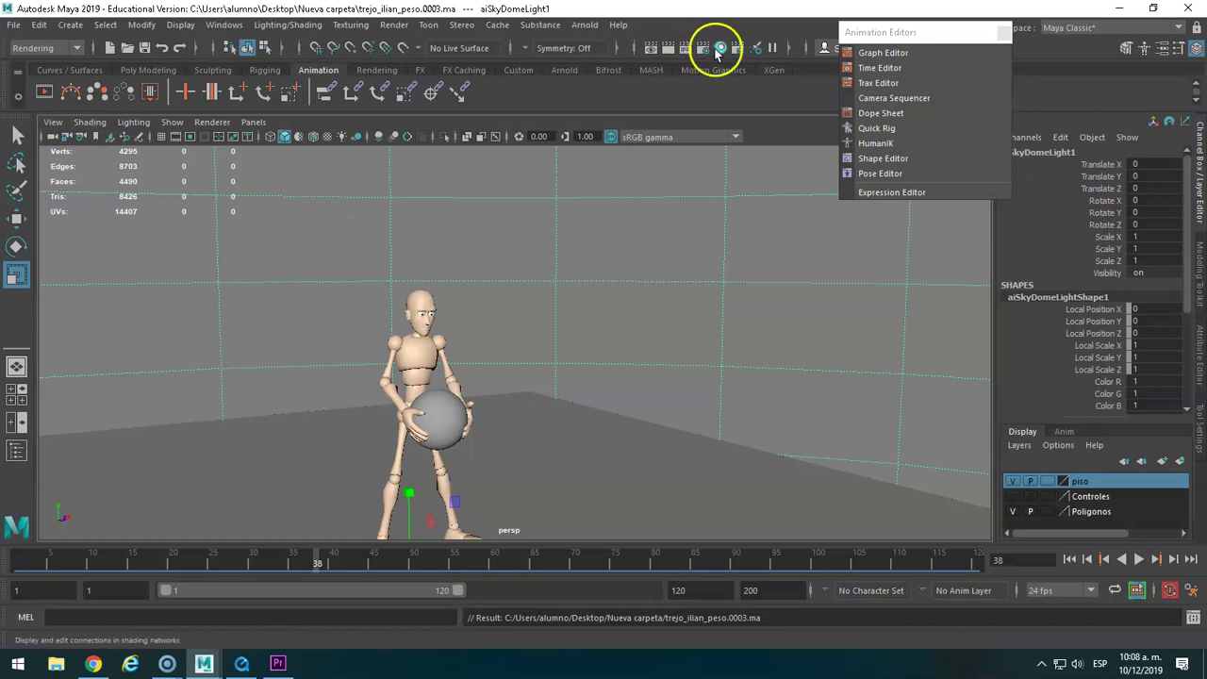
{"action": "left_click", "coordinate": [1003, 35]}
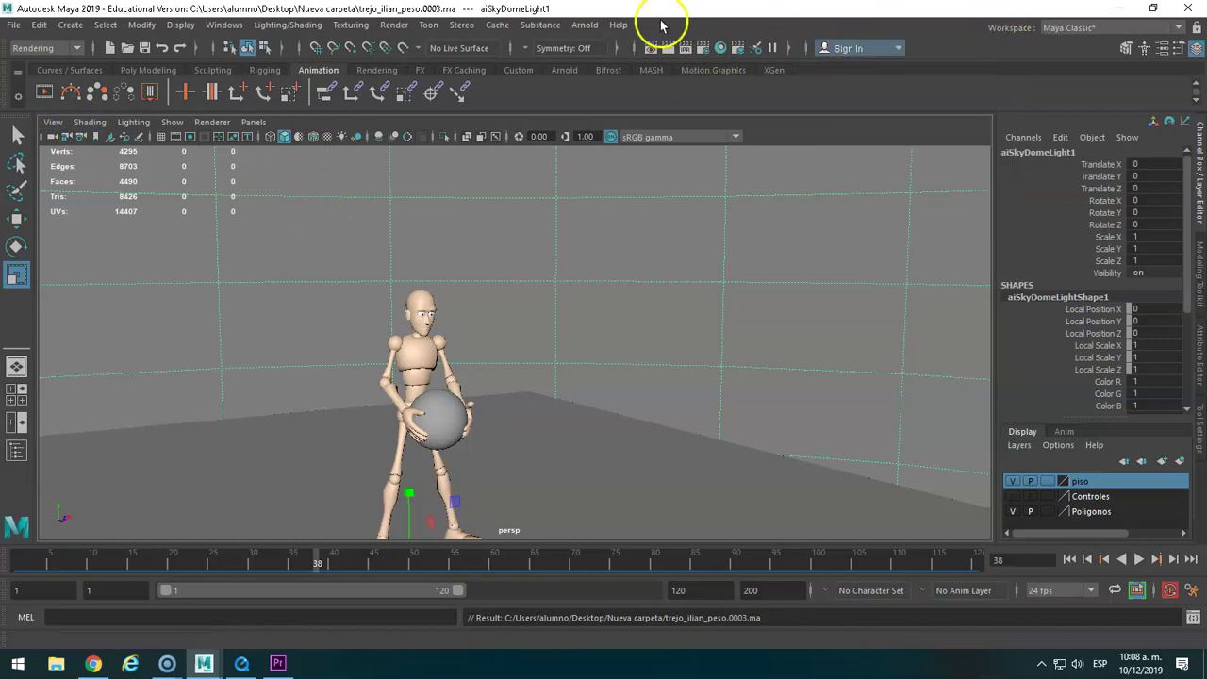
Open the Arnold RenderView and preview a 1280×720 render of the mannequin holding the ball.
{"action": "left_click", "coordinate": [581, 31]}
{"action": "left_click", "coordinate": [625, 64]}
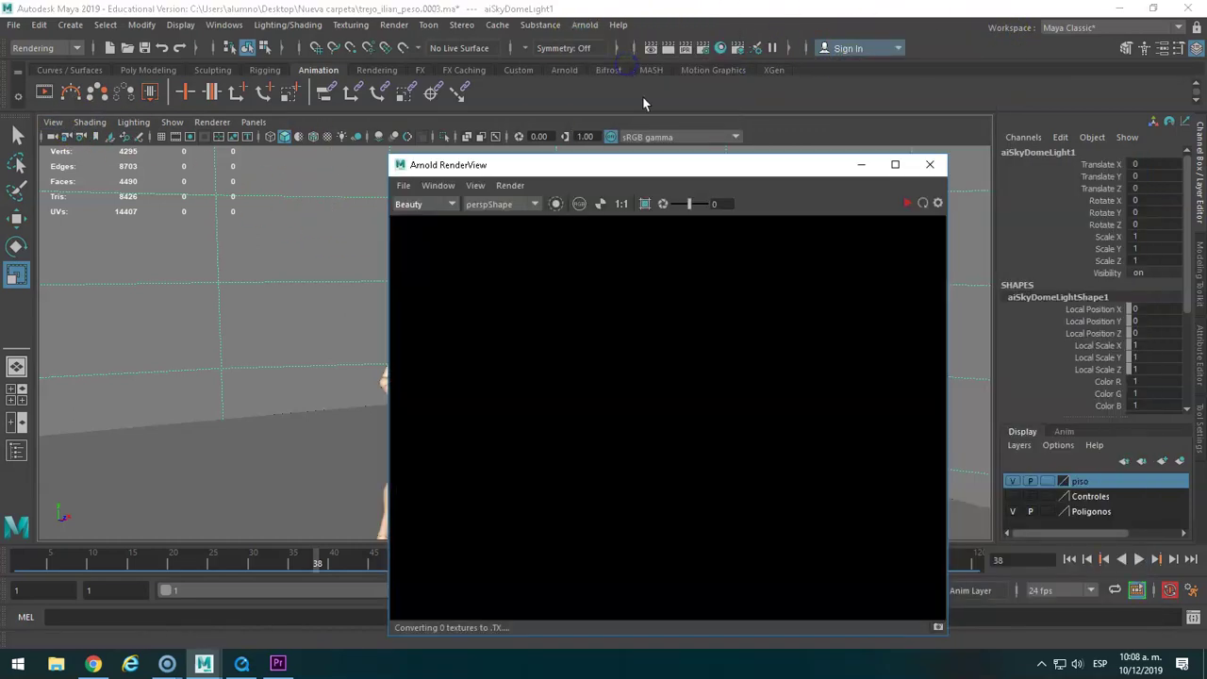
{"action": "left_click_drag", "start_coordinate": [685, 171], "coordinate": [267, 92]}
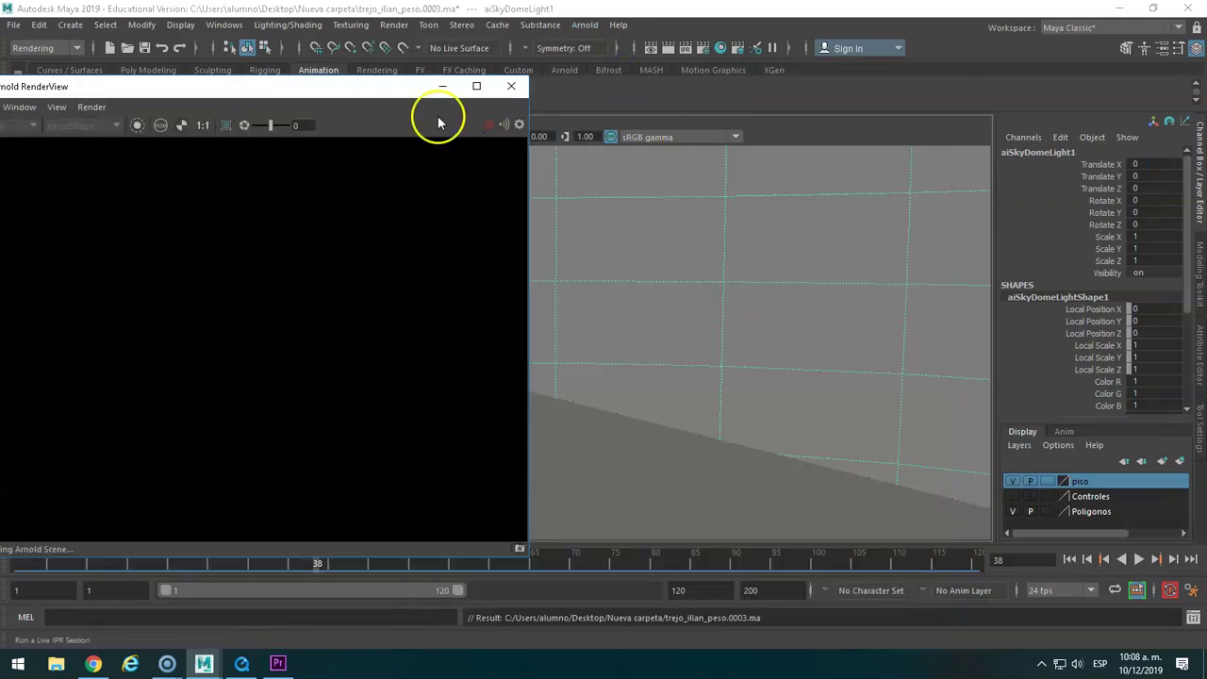
{"action": "left_click_drag", "start_coordinate": [342, 94], "coordinate": [455, 81]}
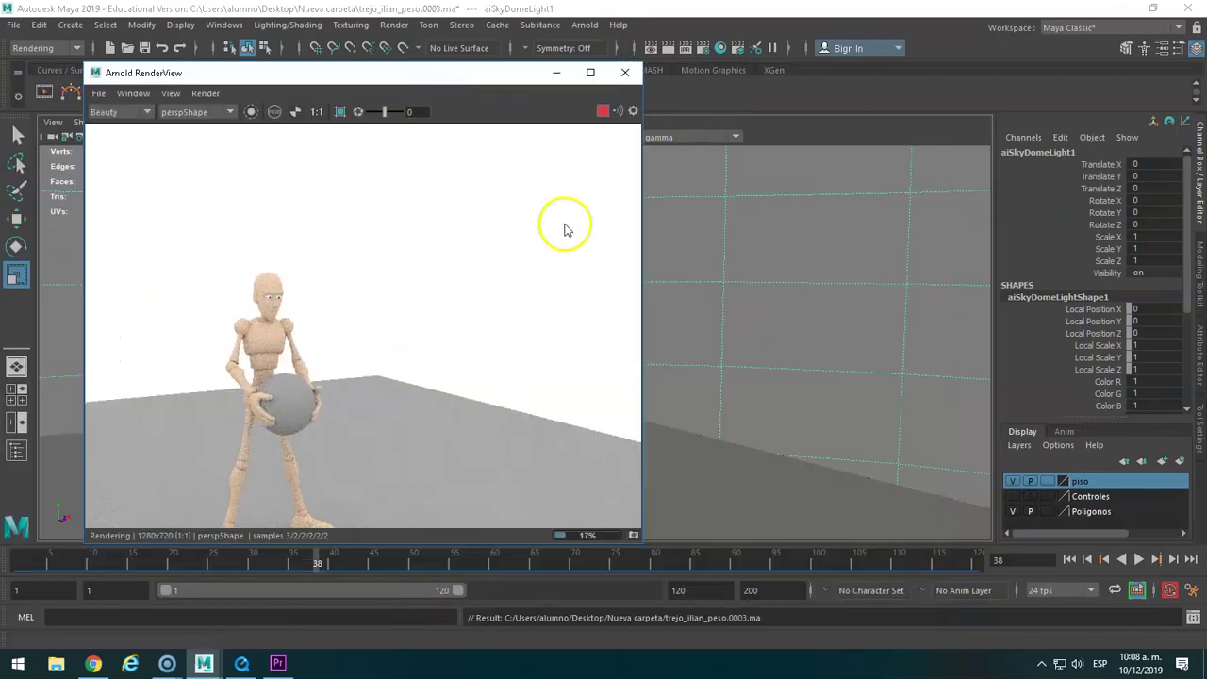
{"action": "left_click_drag", "start_coordinate": [470, 82], "coordinate": [506, 67]}
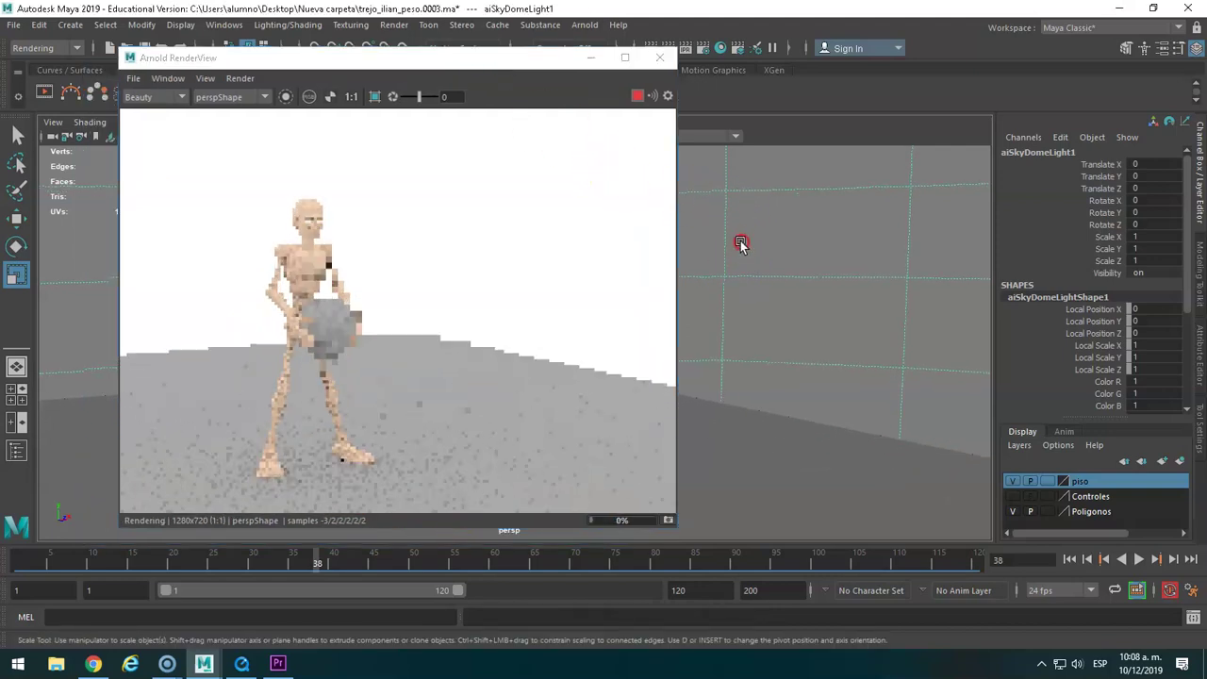
{"action": "left_click_drag", "start_coordinate": [716, 264], "coordinate": [722, 281]}
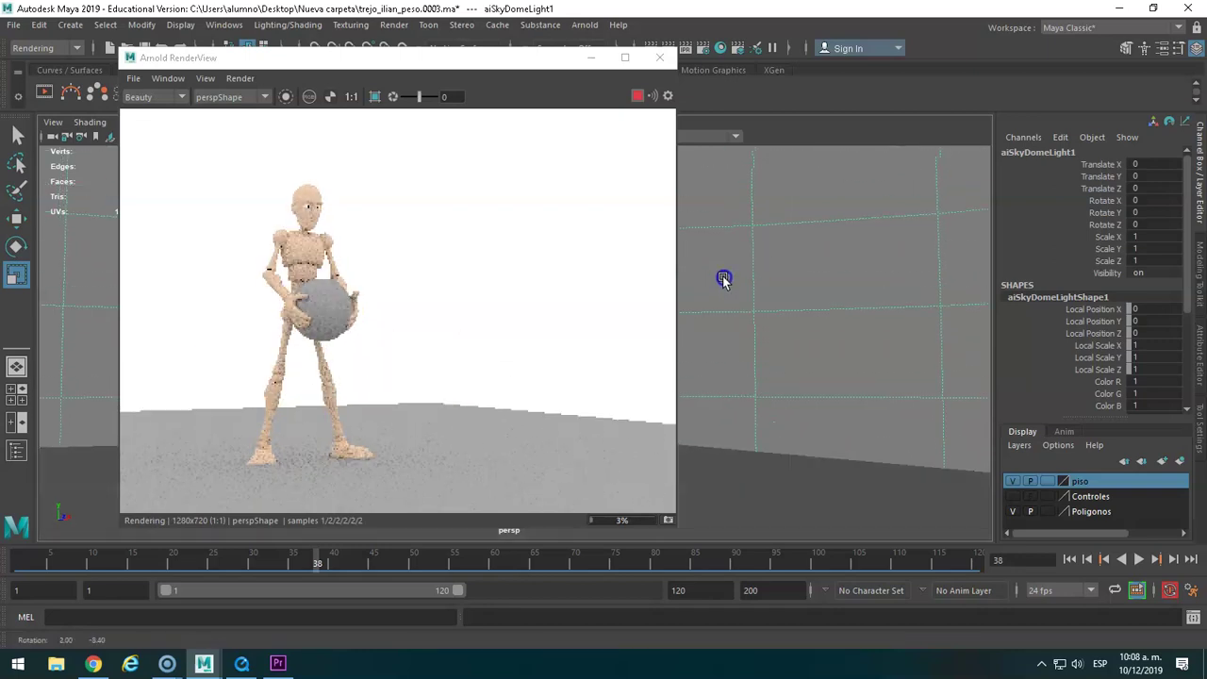